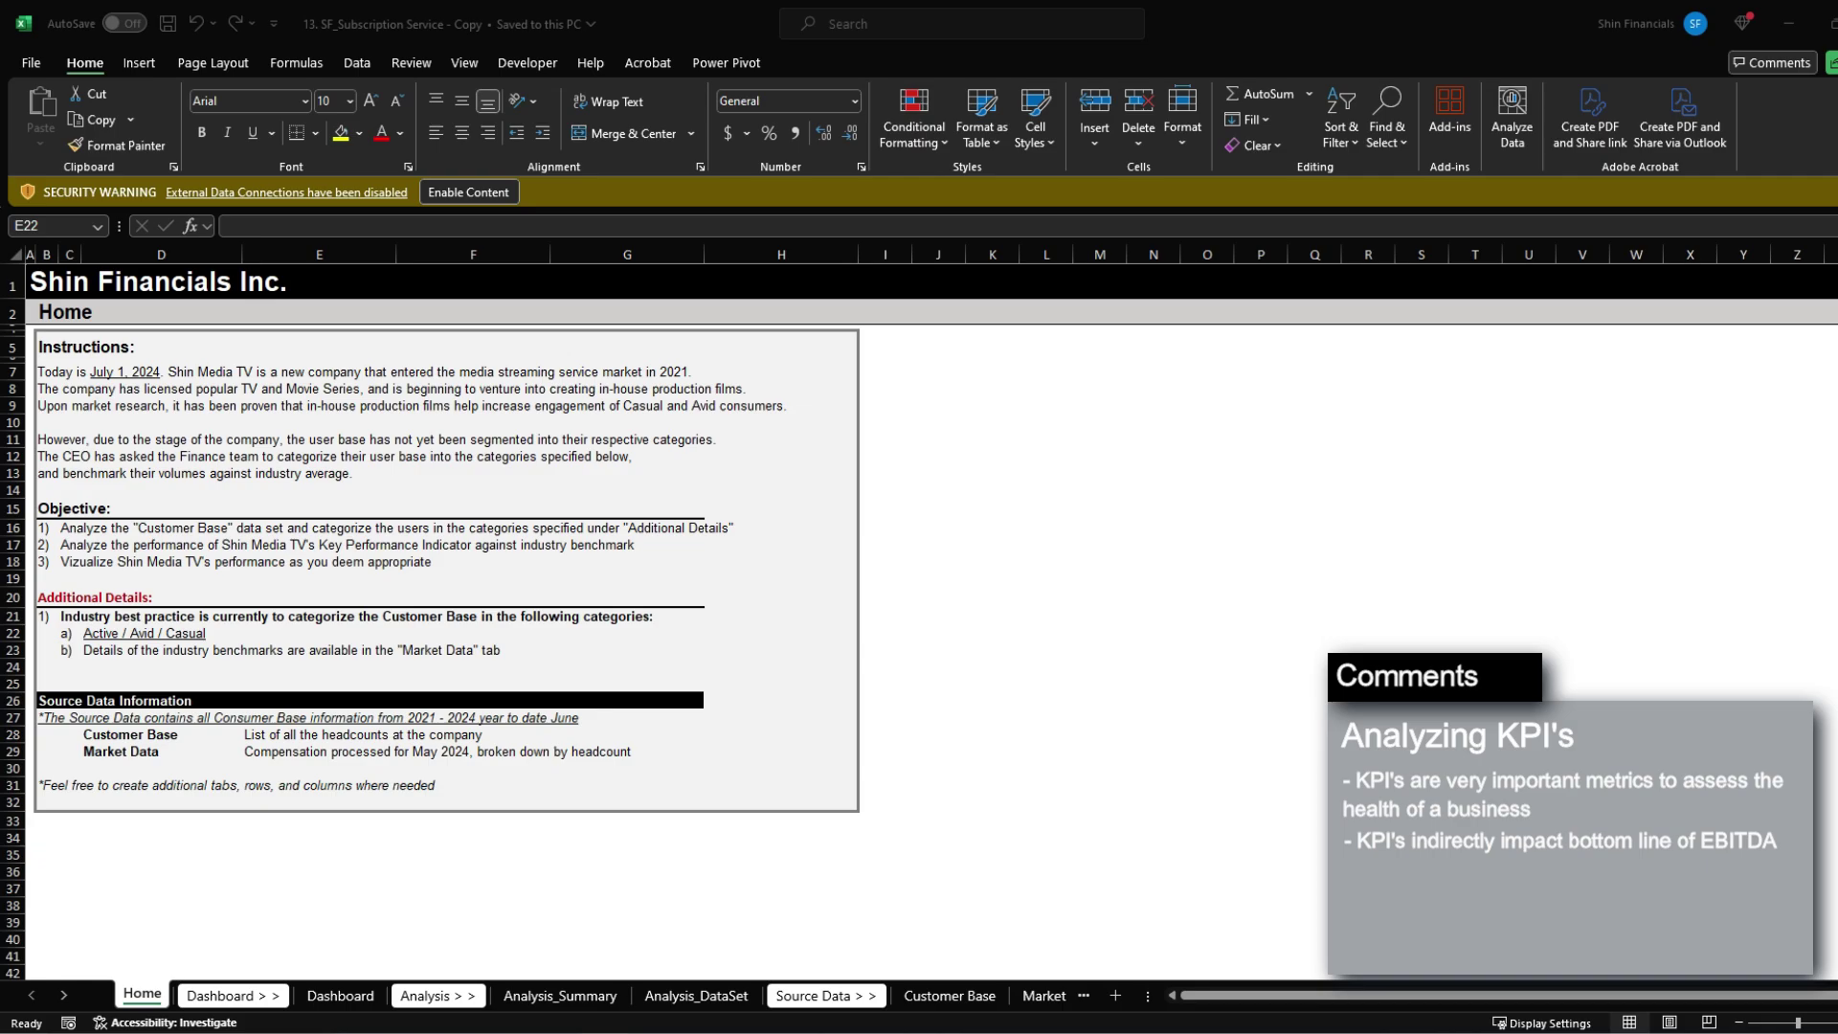
Look over the Customer Base columns and read the case background and instructions on the Home sheet.
click(960, 992)
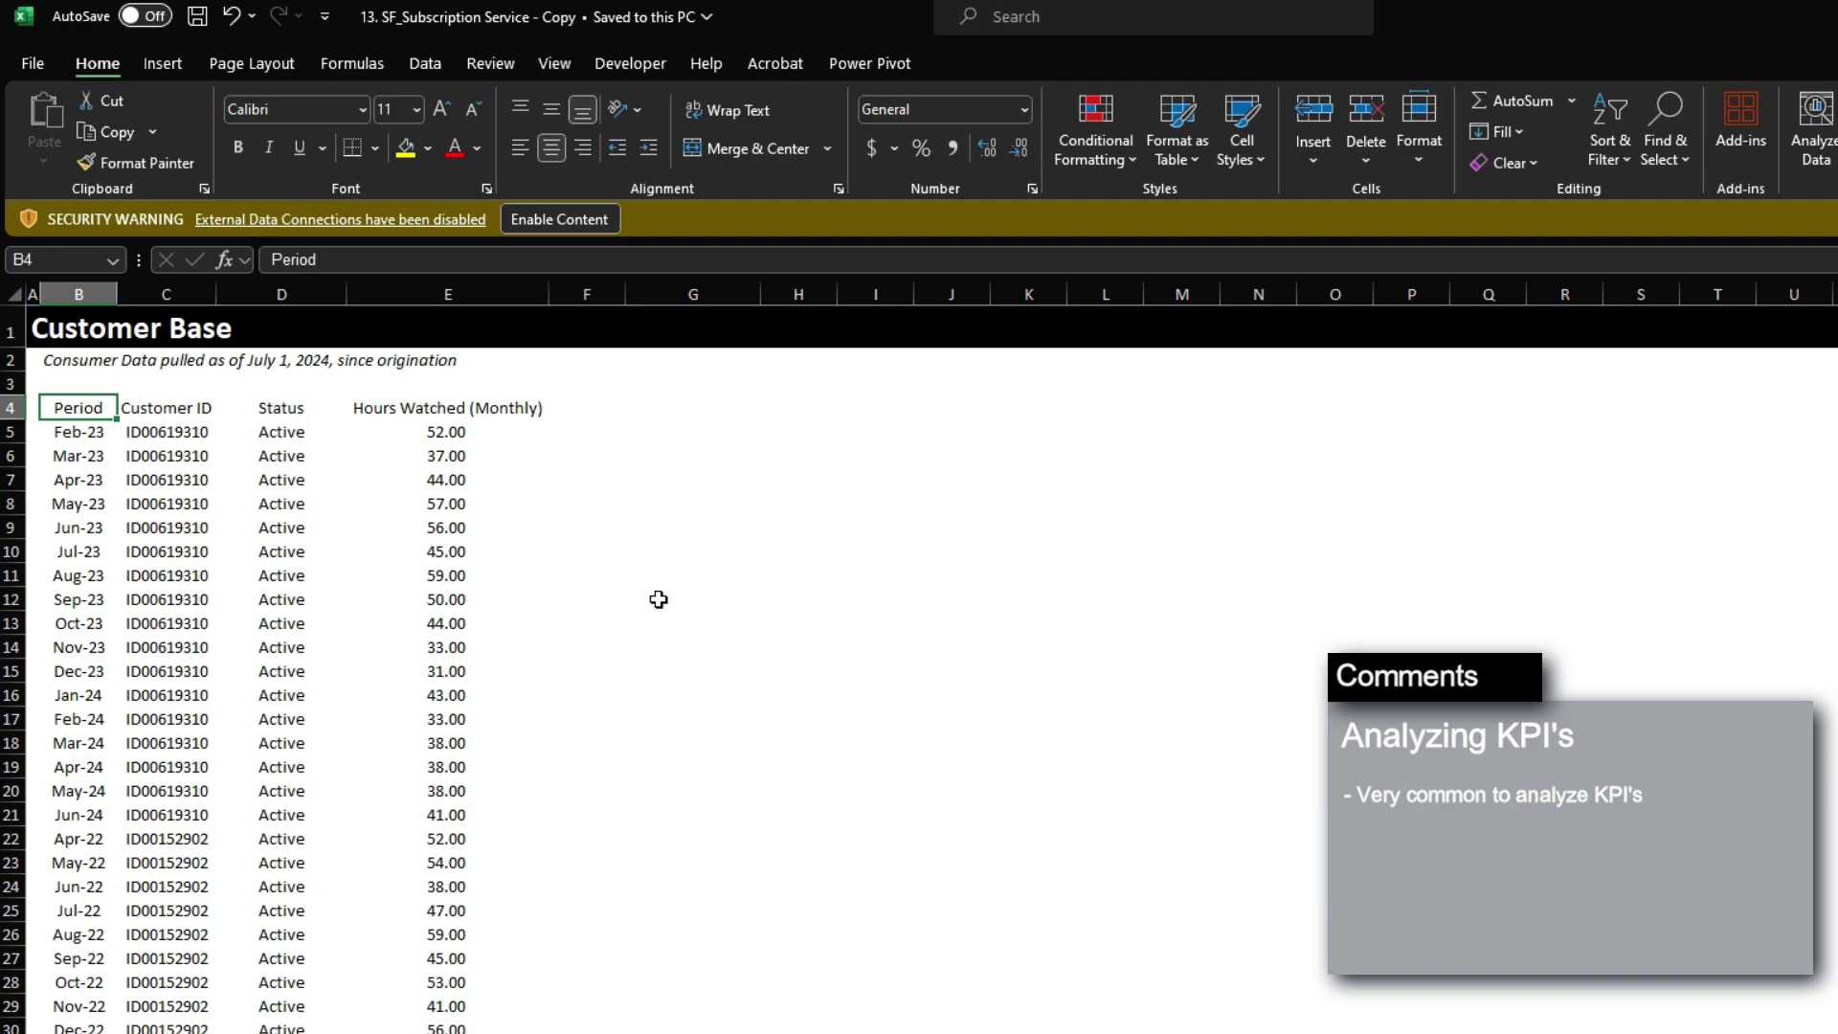
click(471, 419)
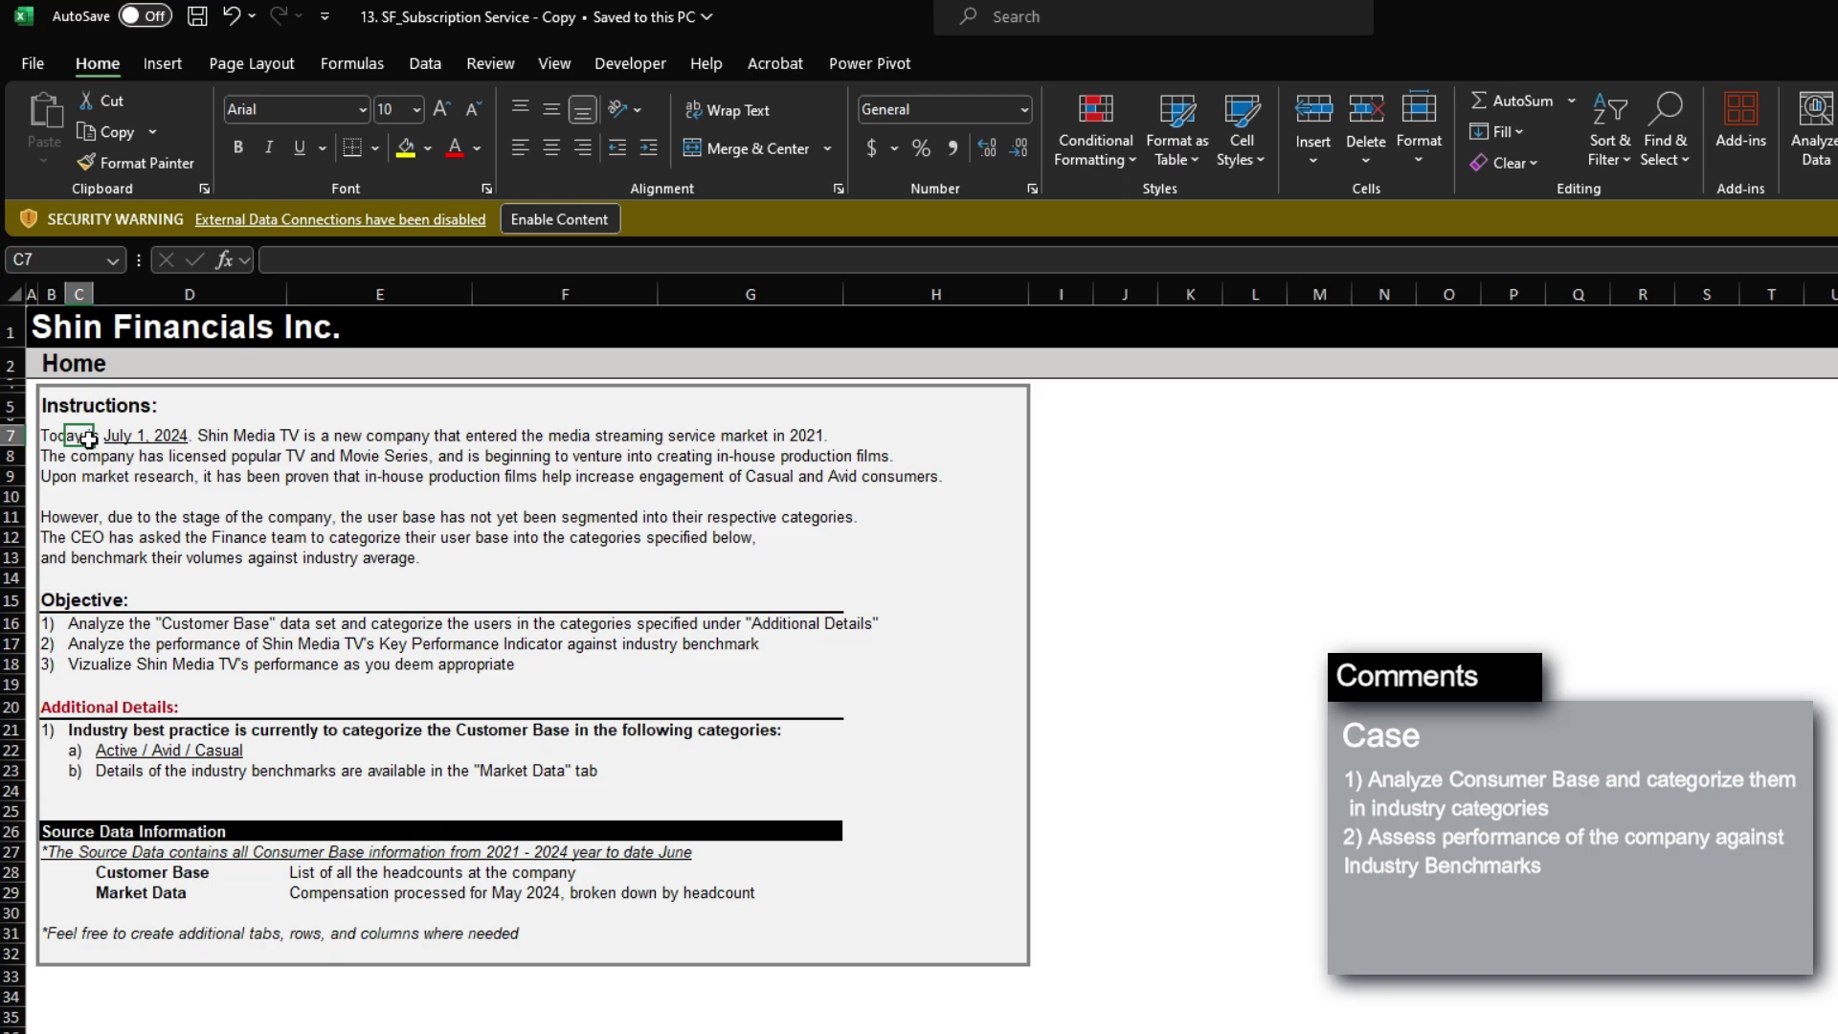
click(84, 454)
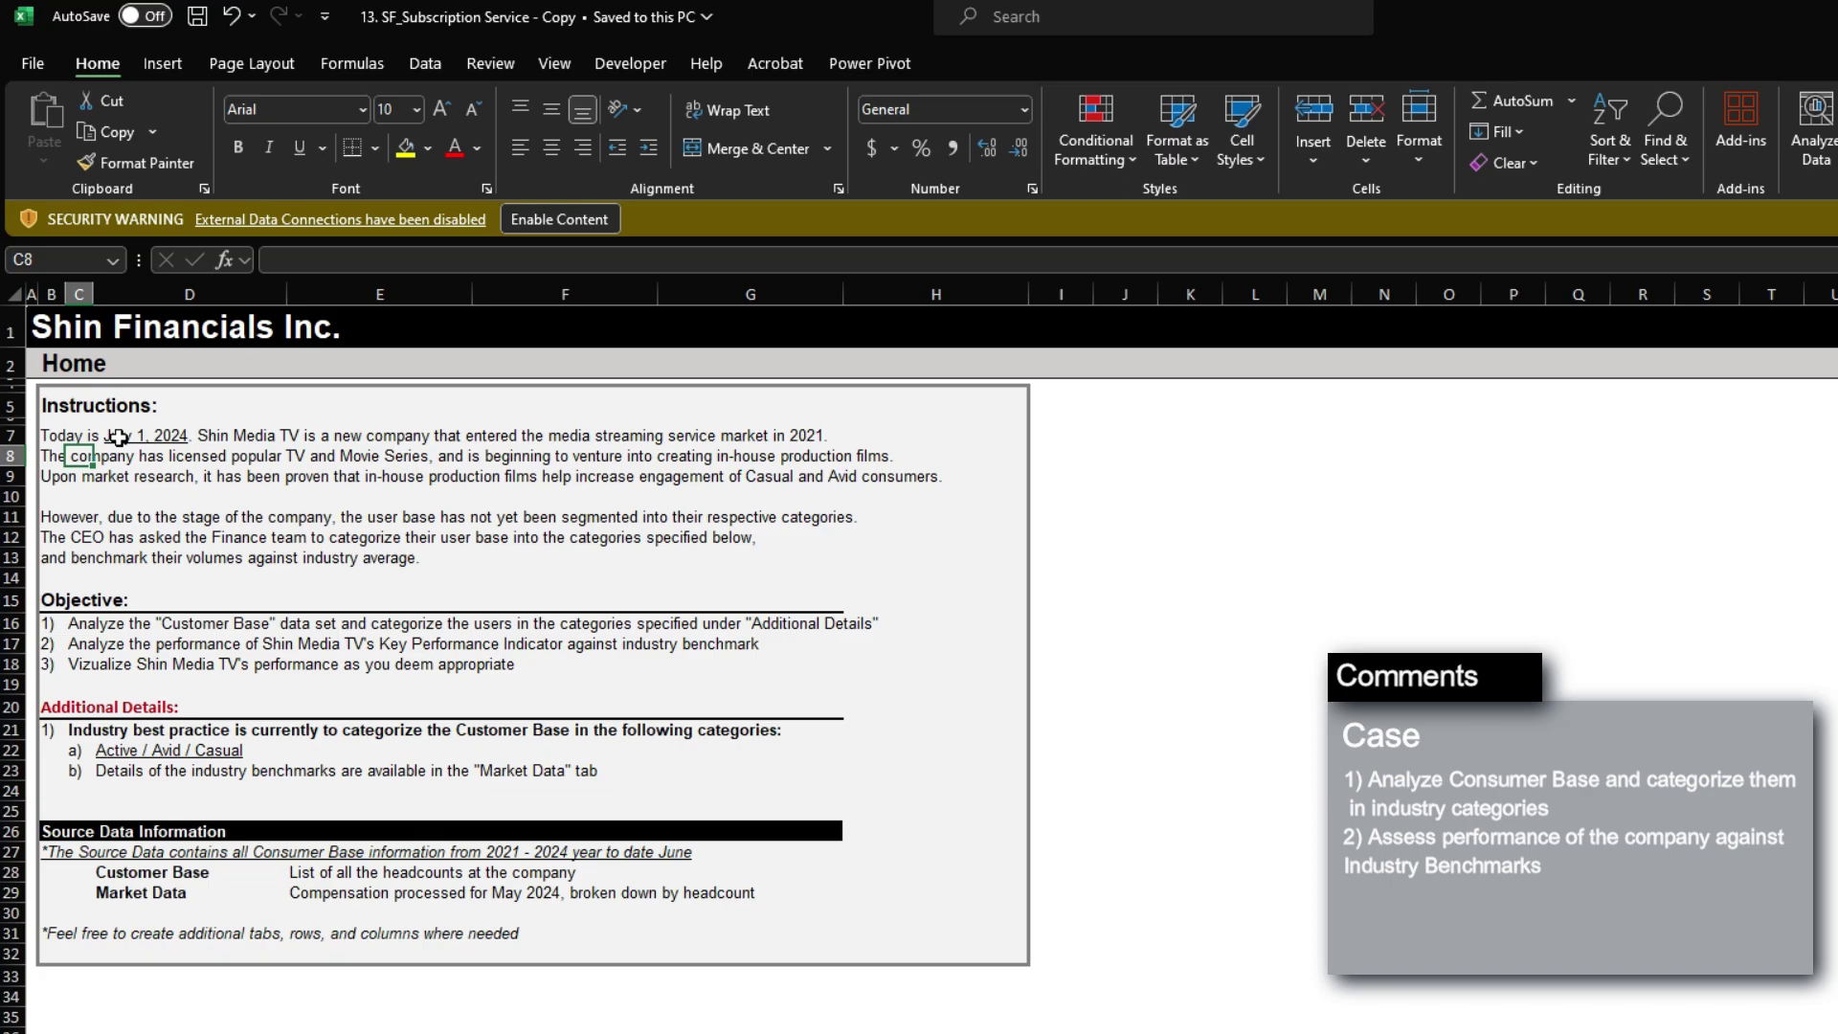
click(777, 481)
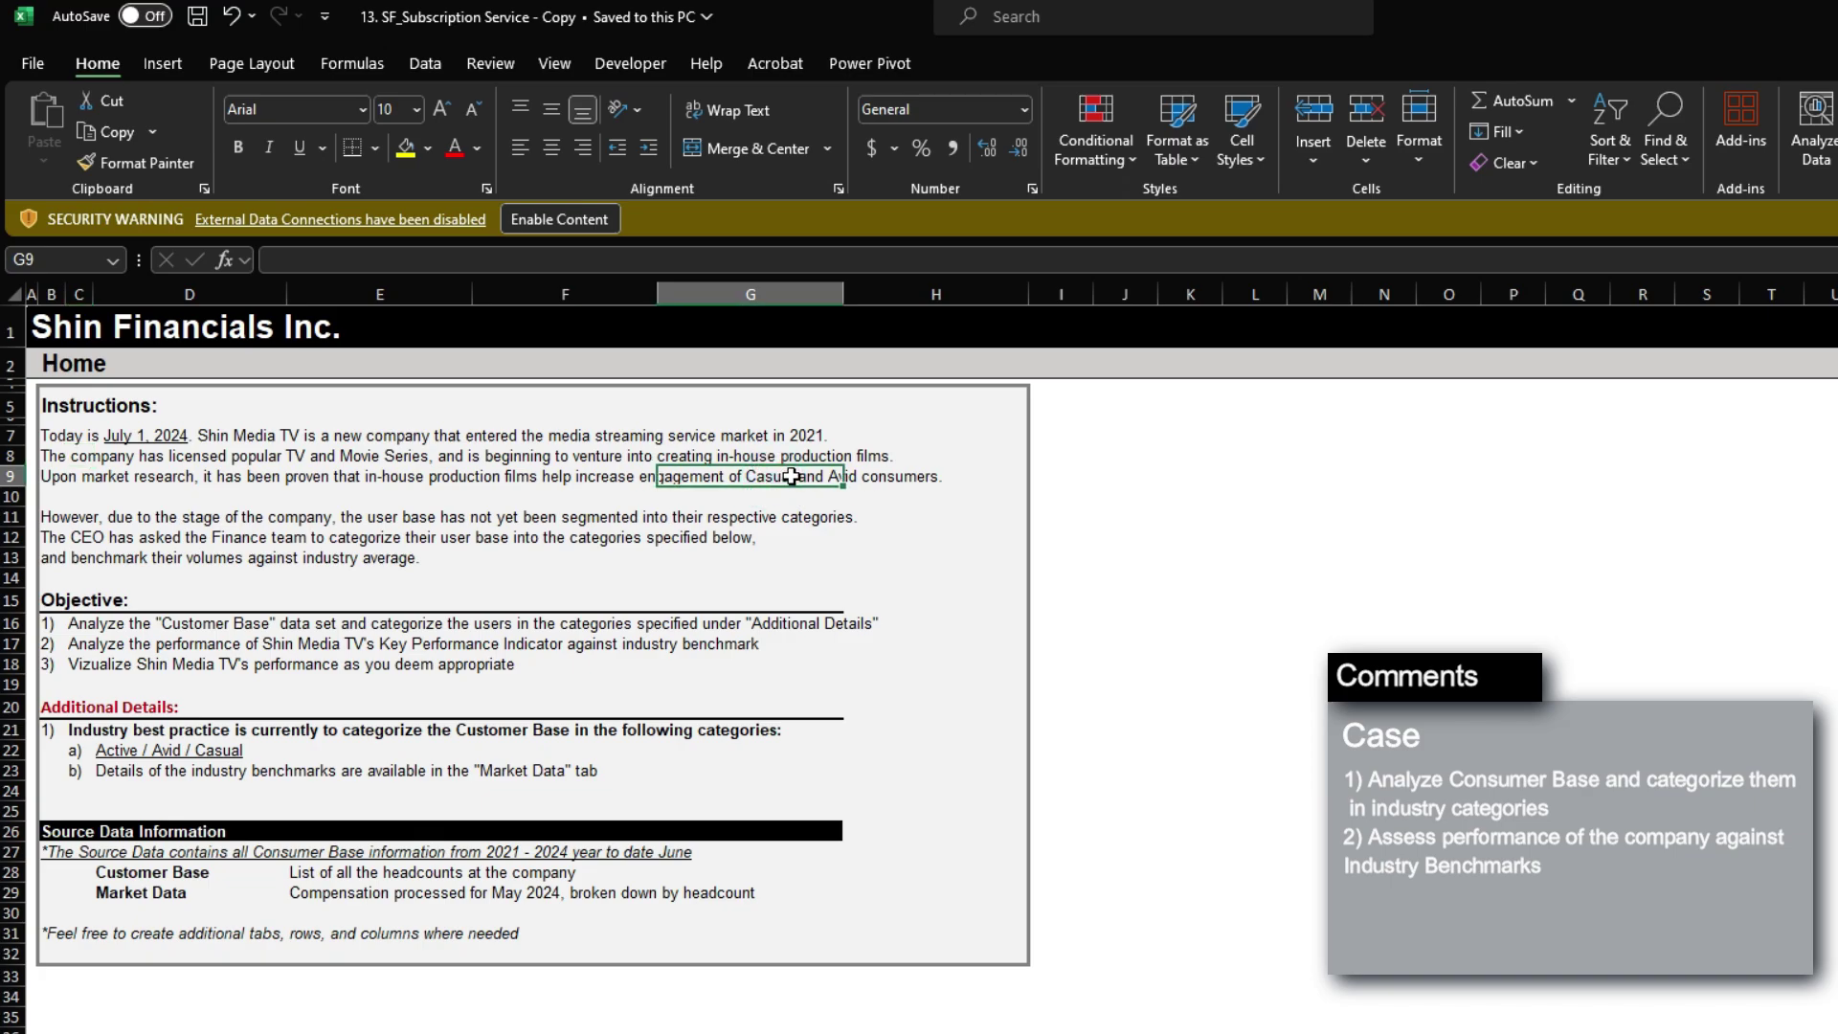
click(759, 435)
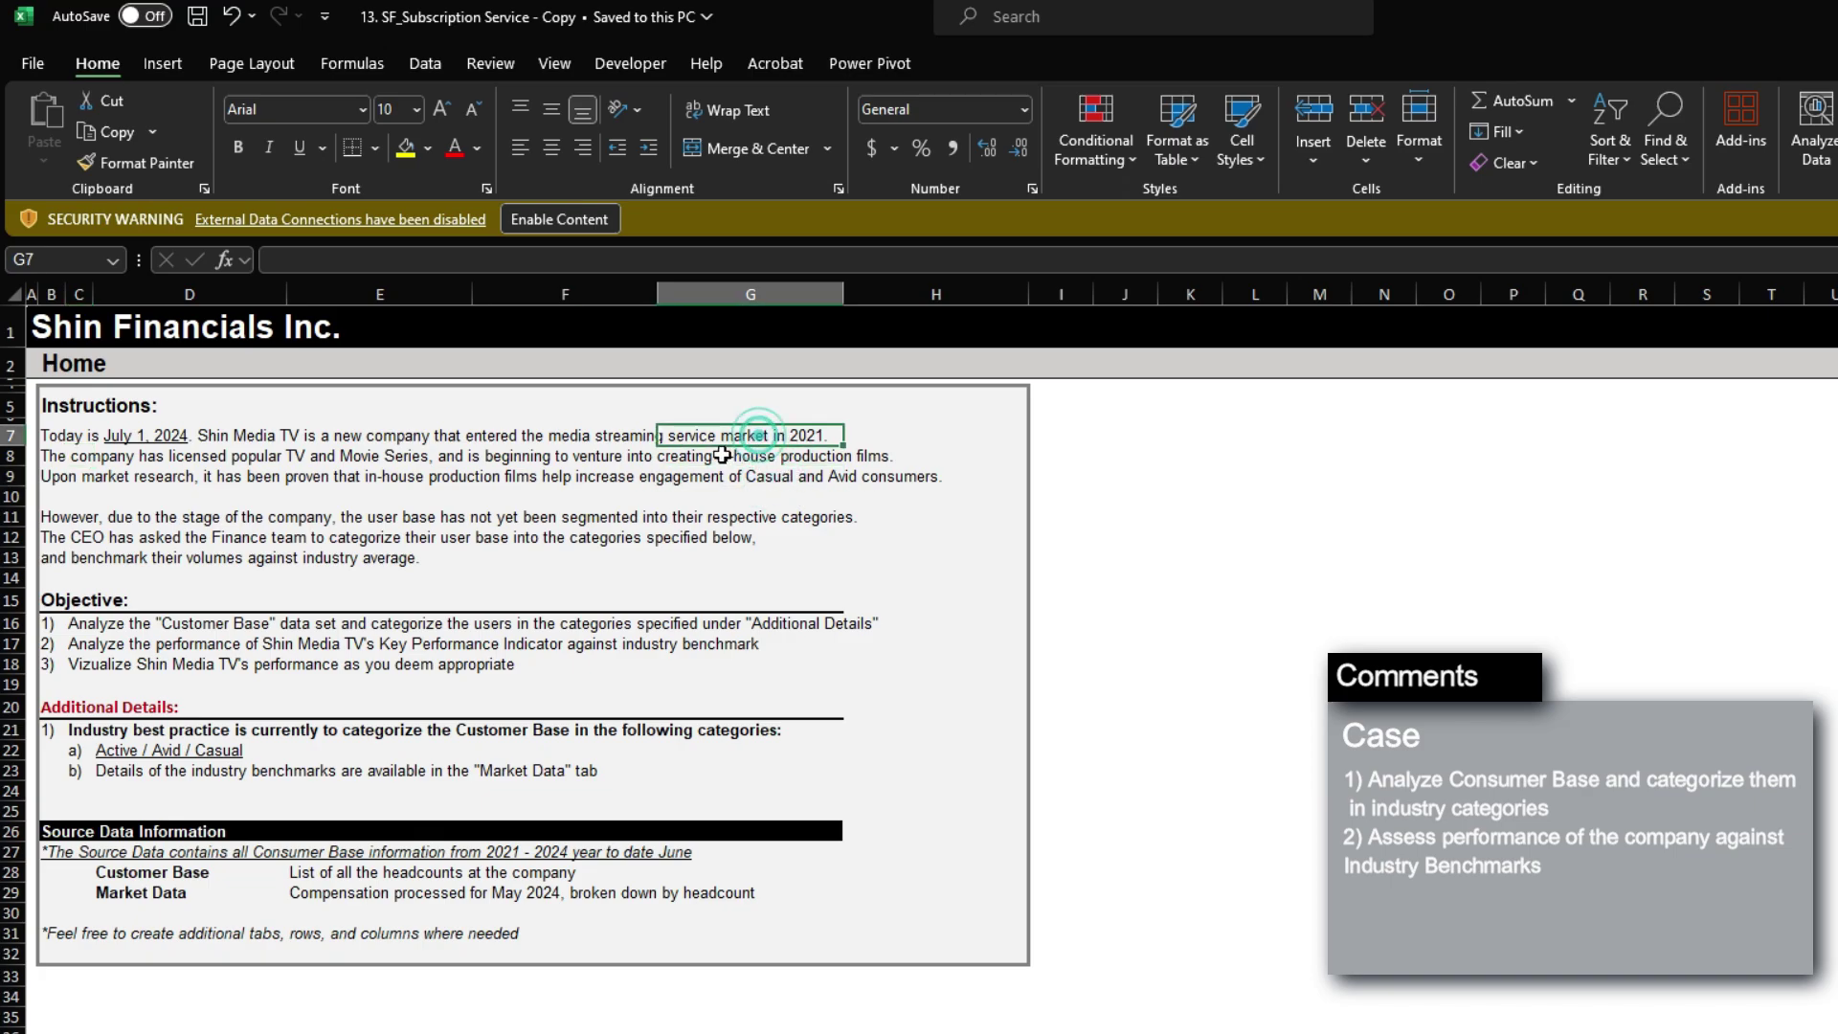
click(802, 455)
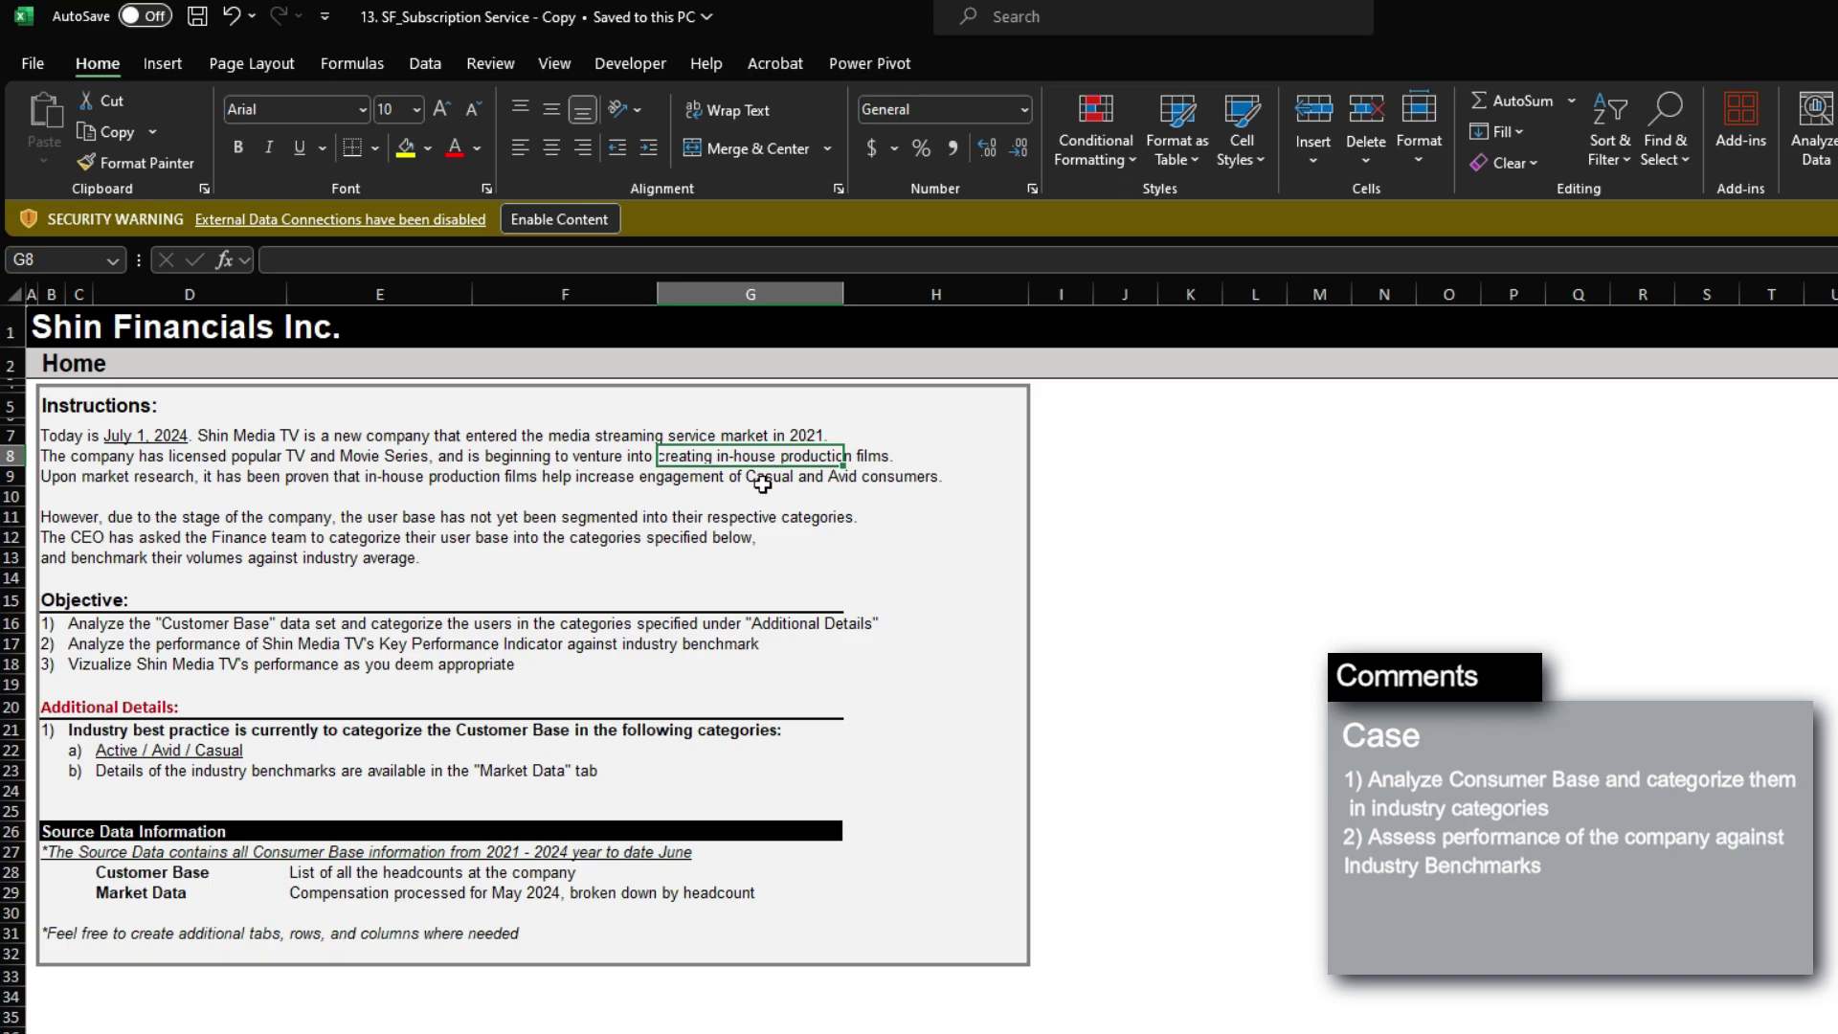
click(685, 517)
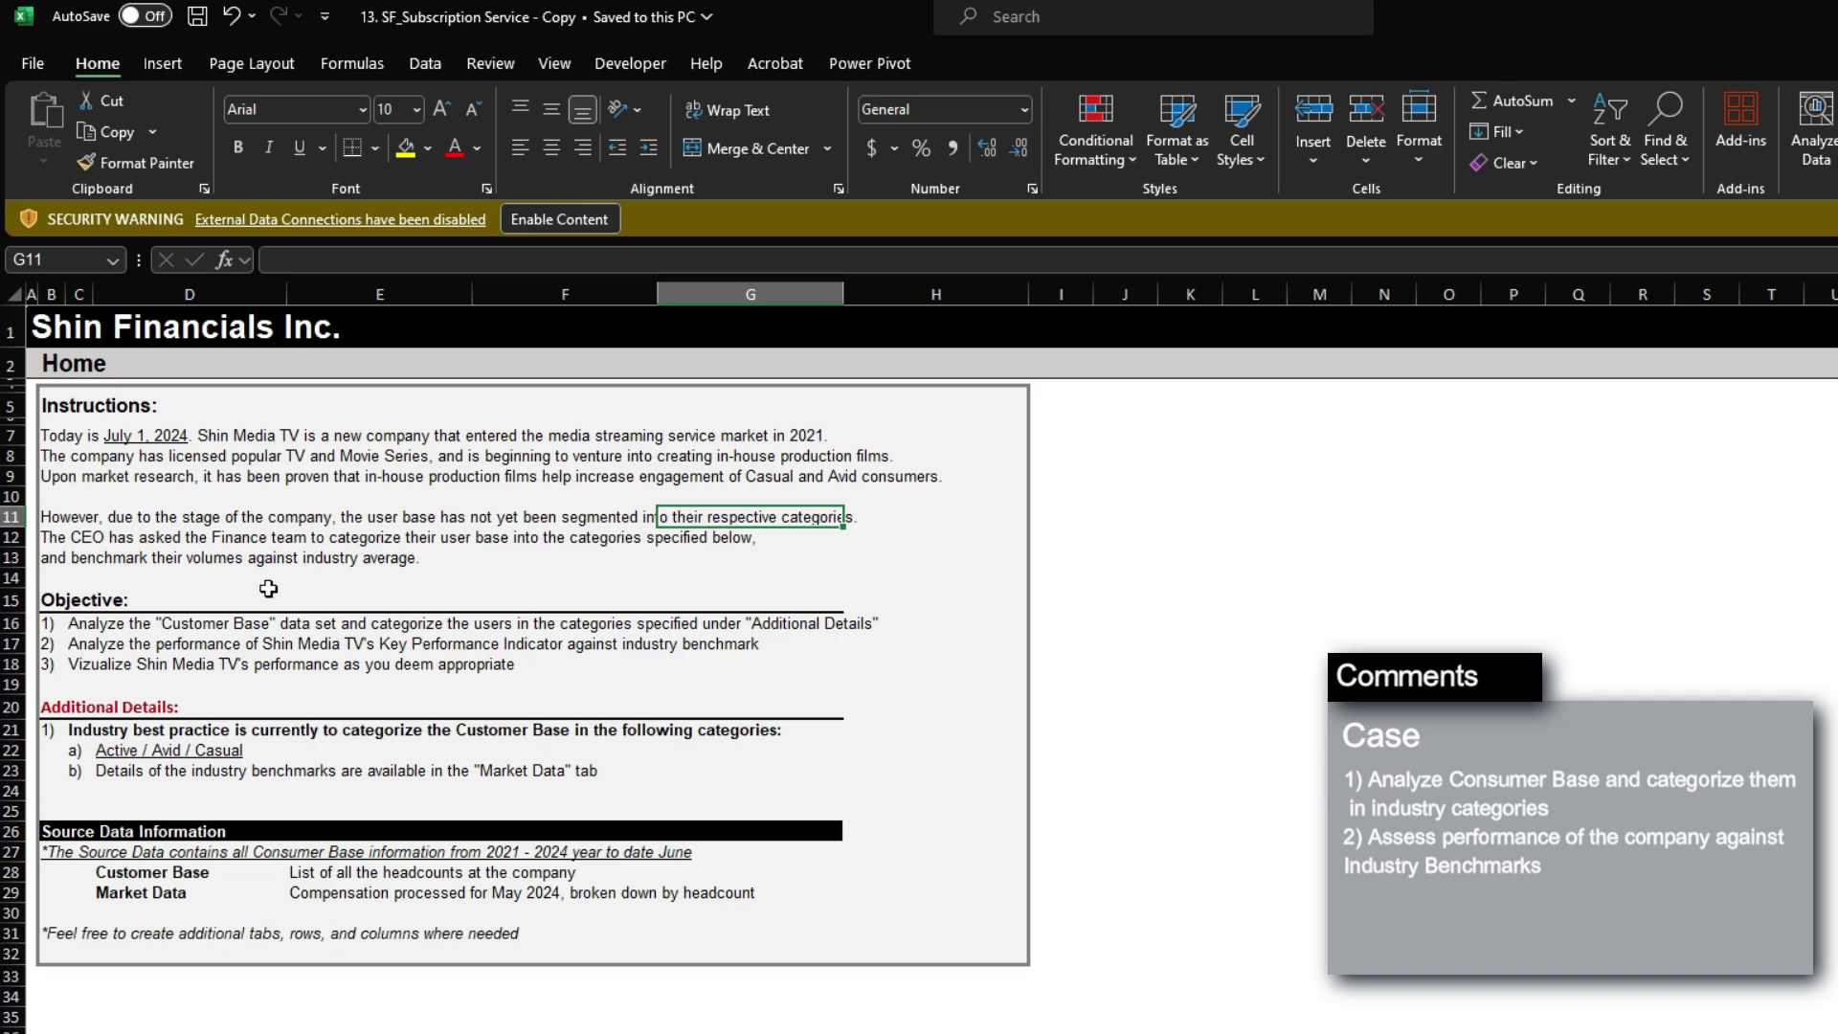
click(90, 558)
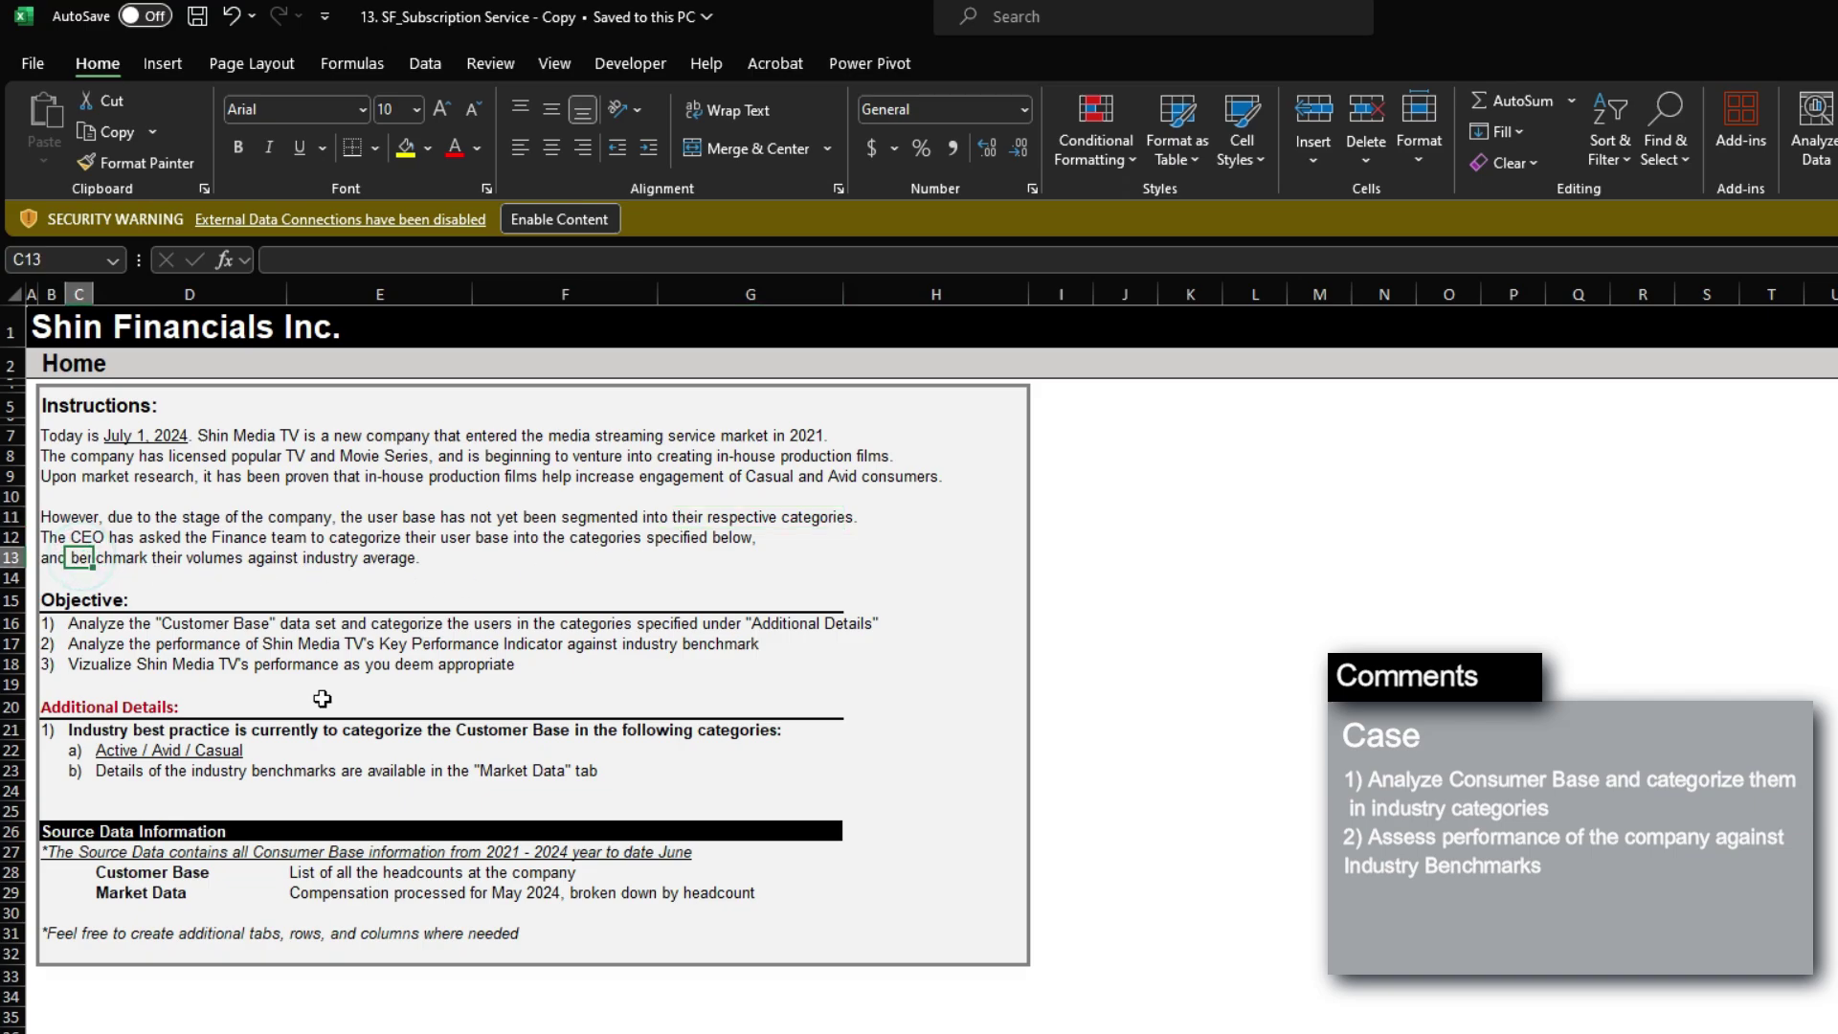
Review the consumer hour ranges and mix benchmarks on the Market Data sheet alongside the monthly hours in Customer Base.
click(325, 1031)
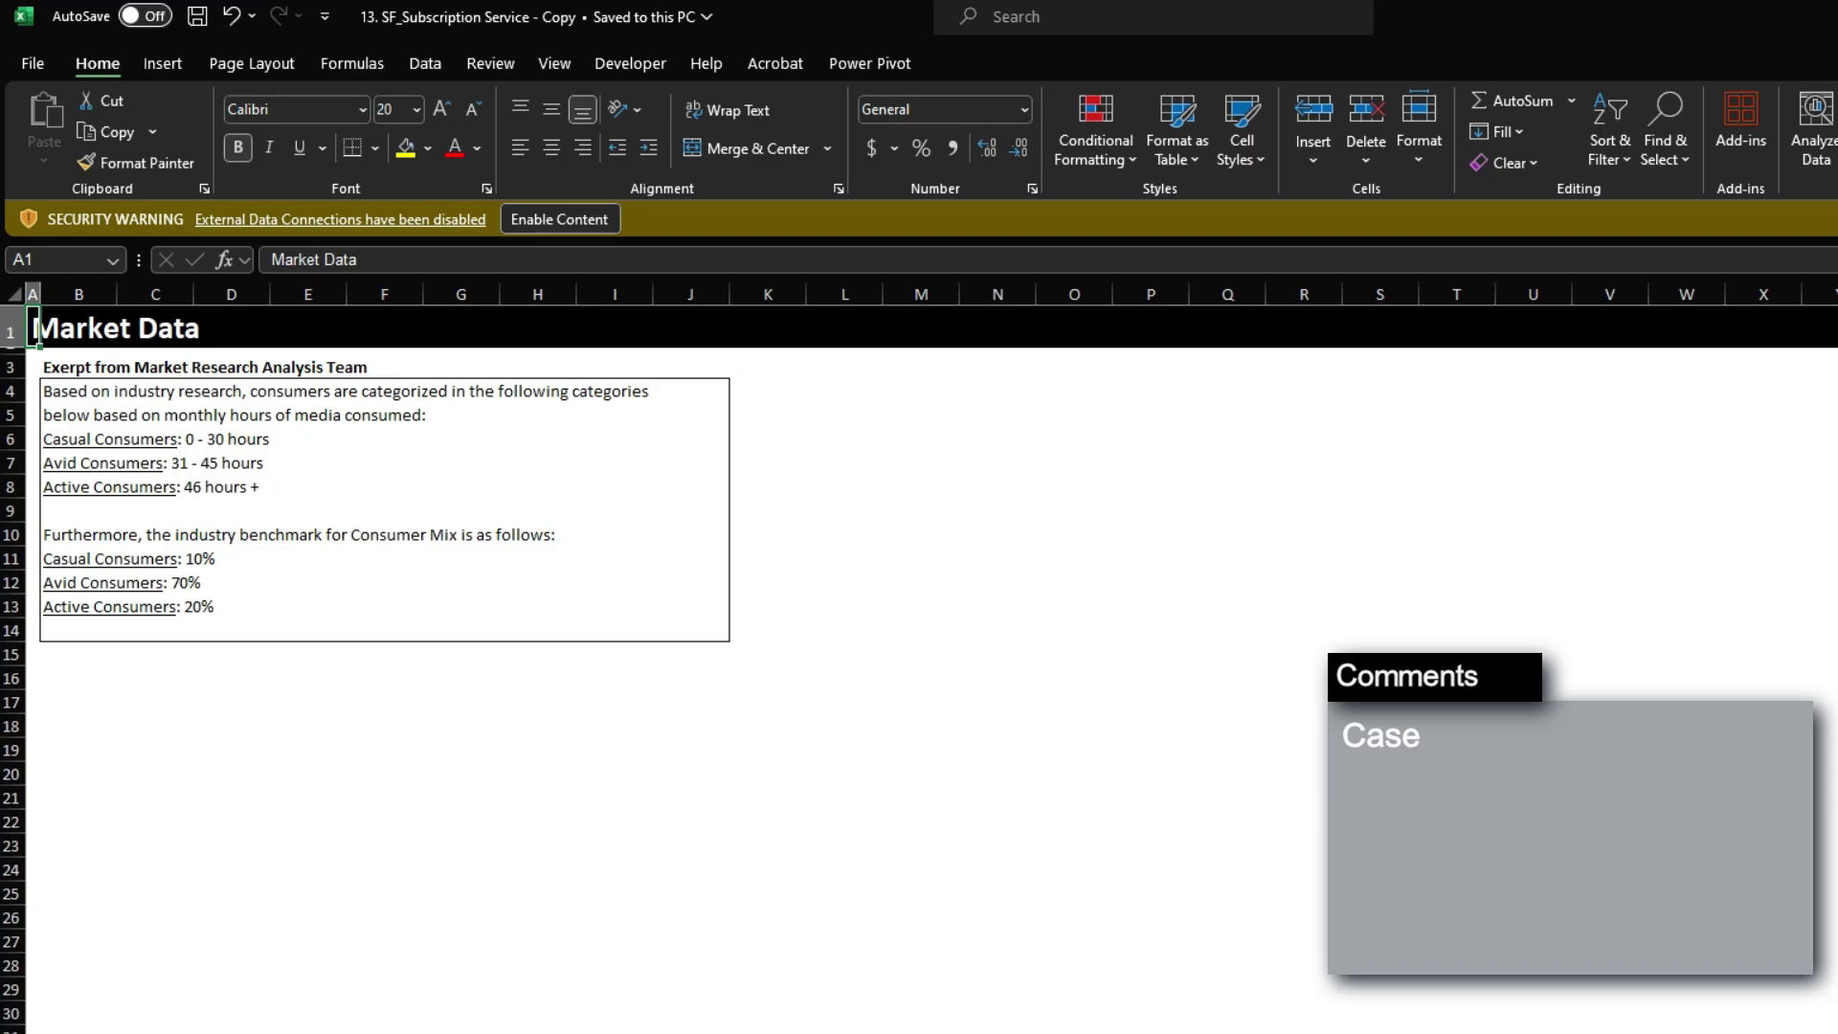
key(ctrl+Page_Down)
click(506, 597)
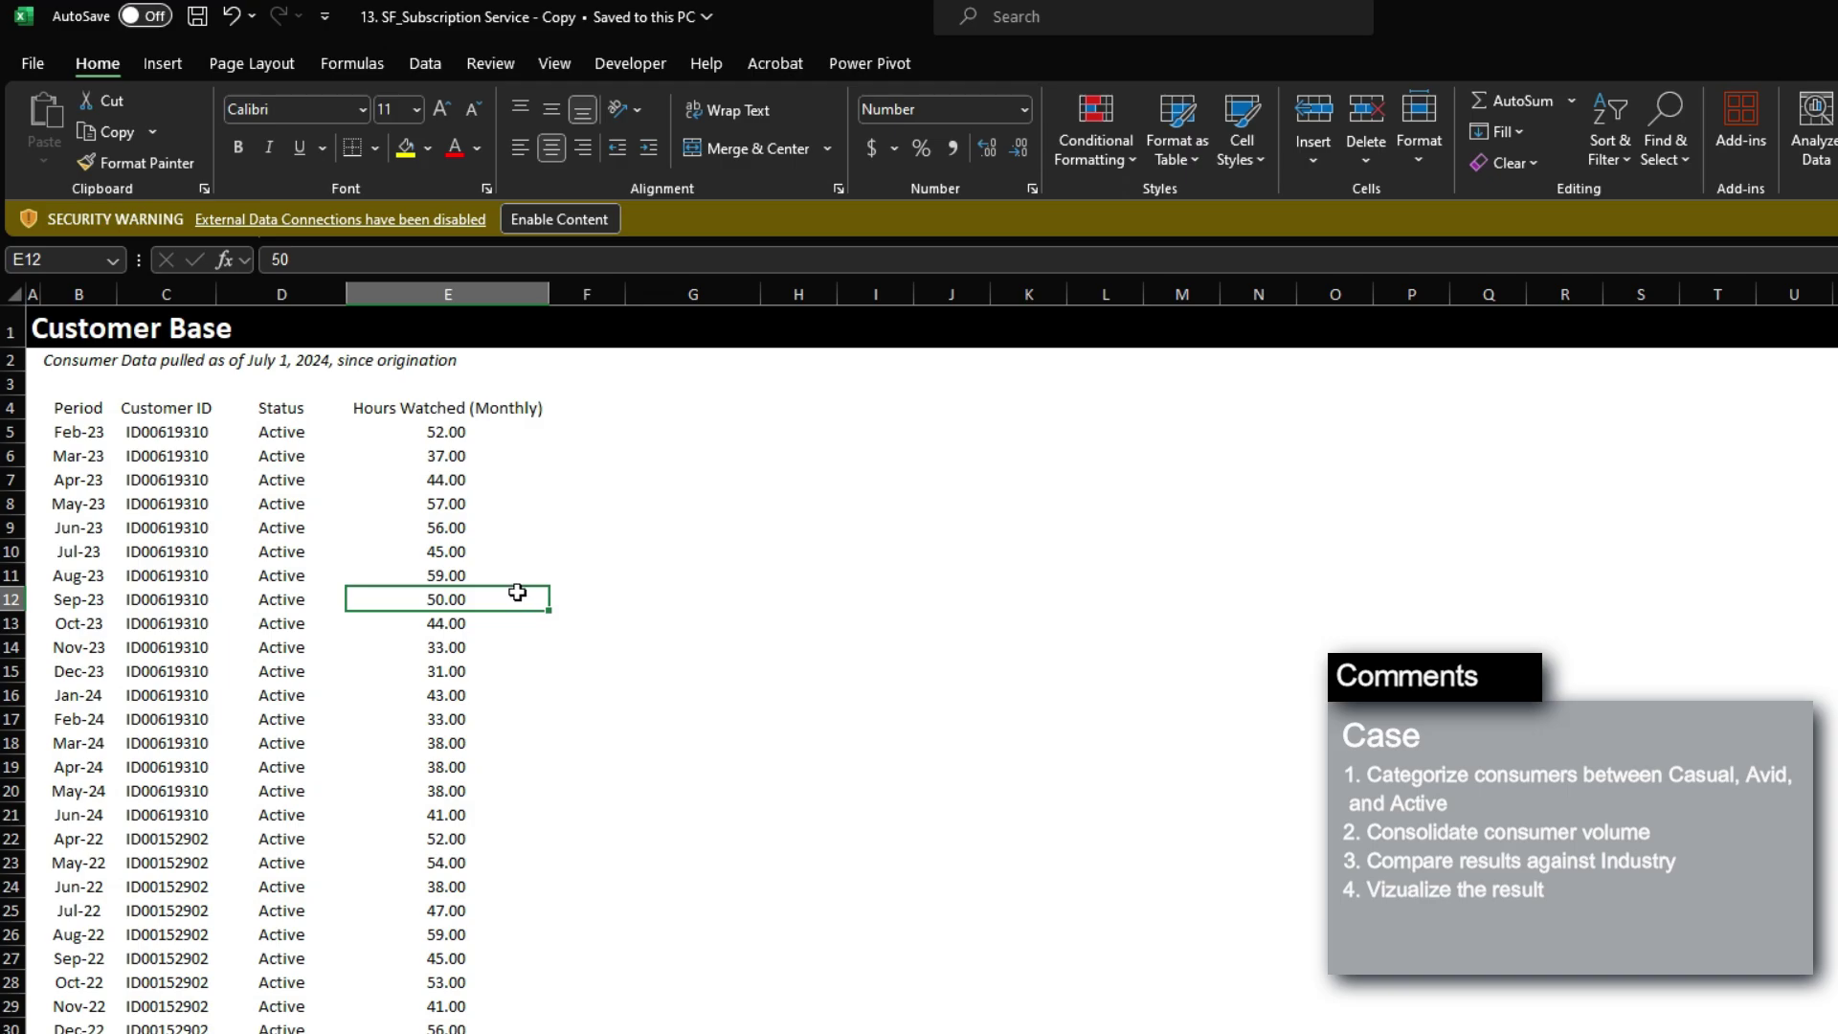
key(ctrl+Page_Up)
click(69, 433)
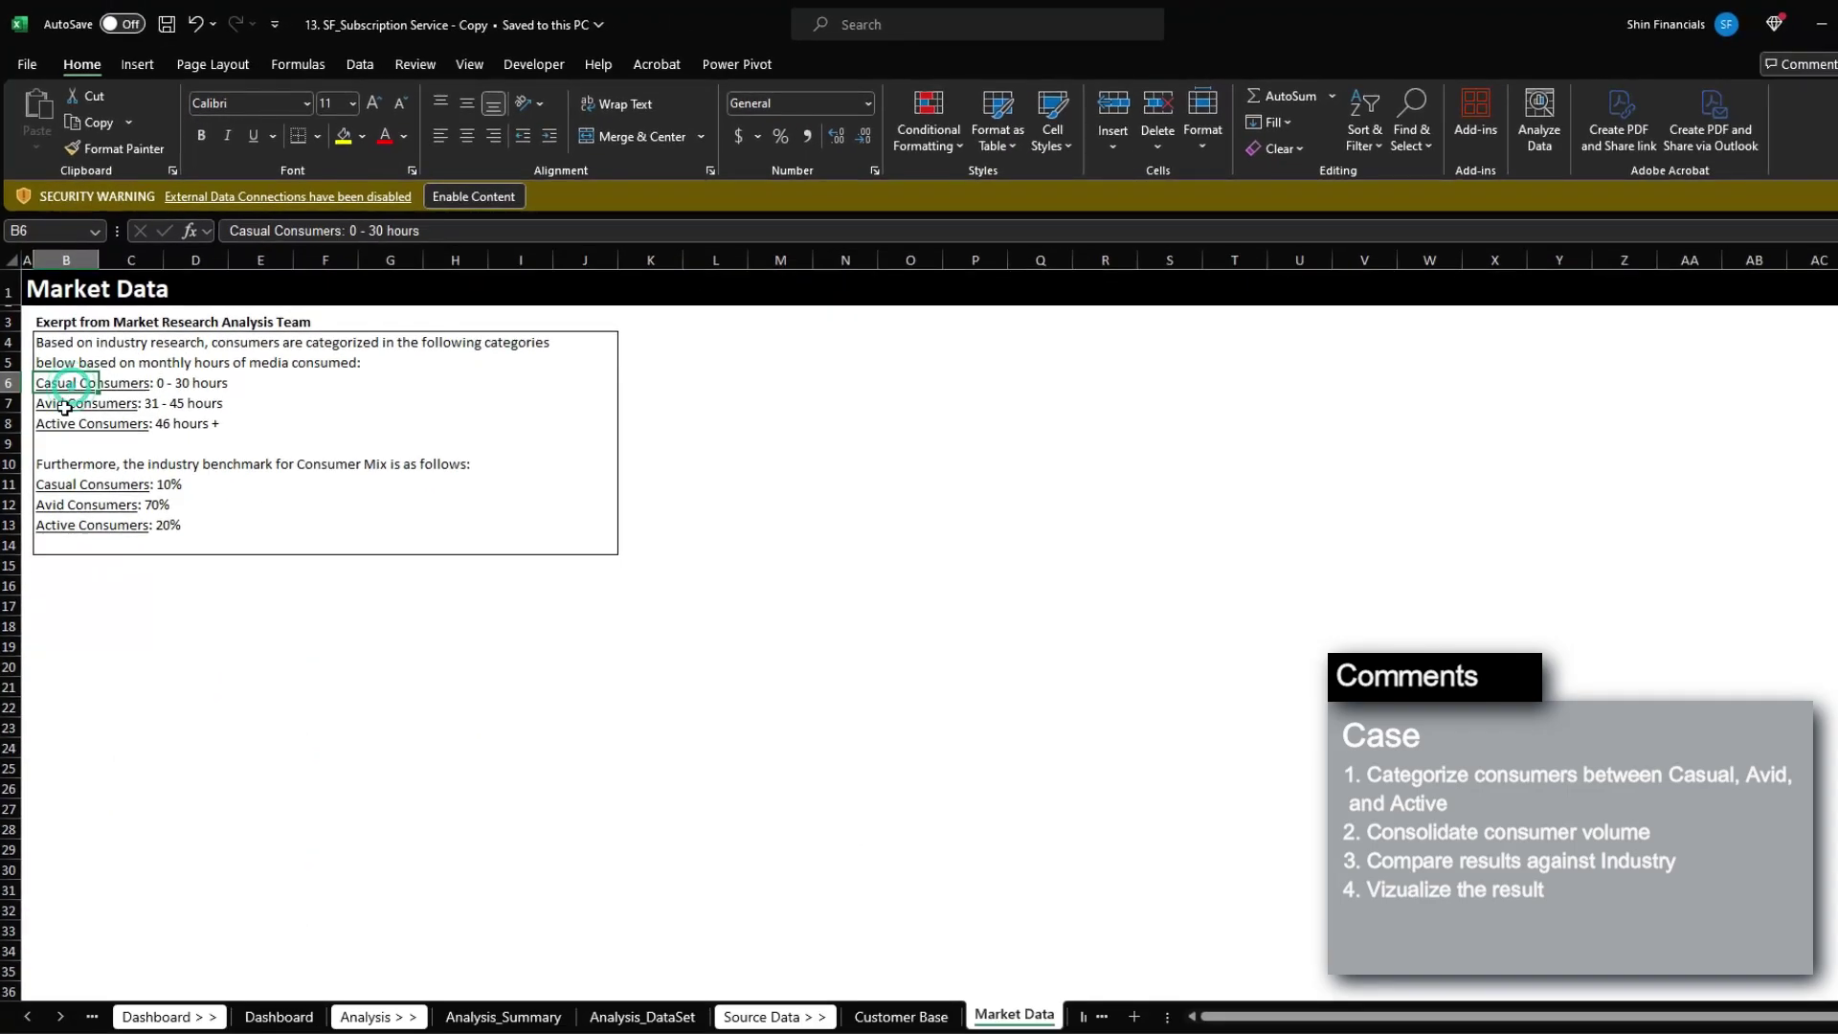
click(69, 456)
click(59, 426)
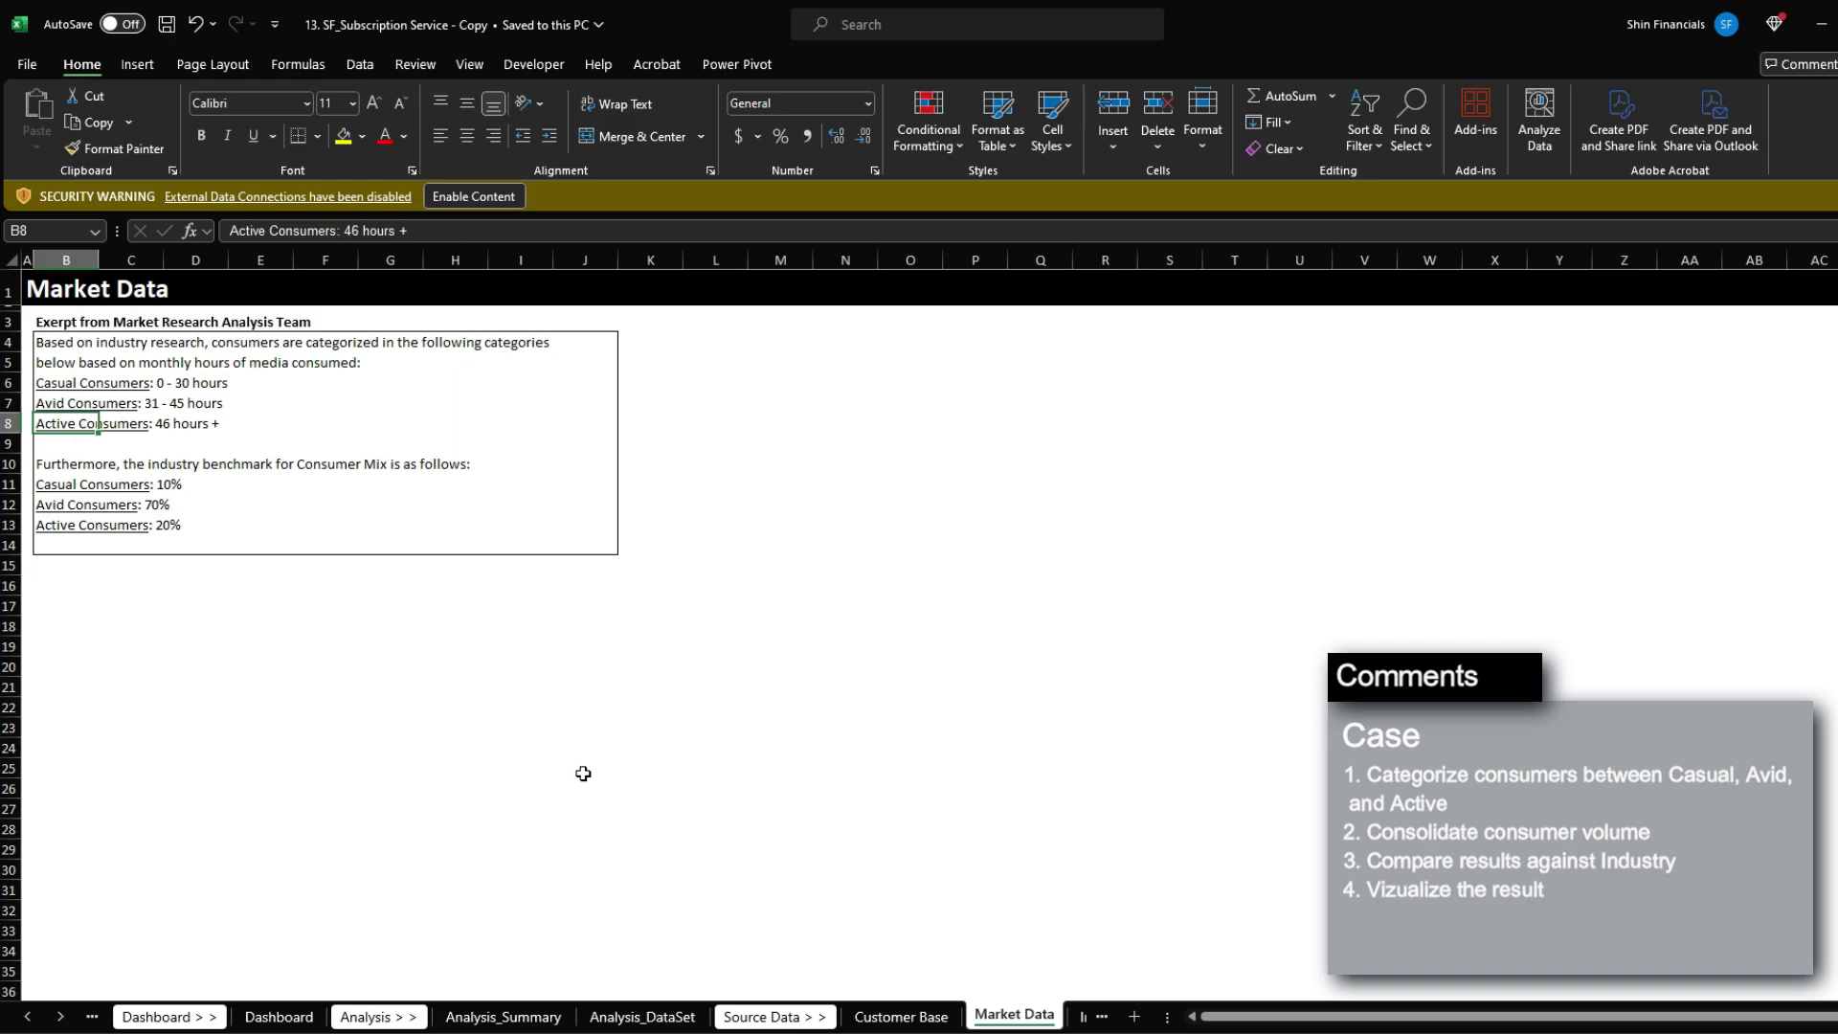
click(899, 1016)
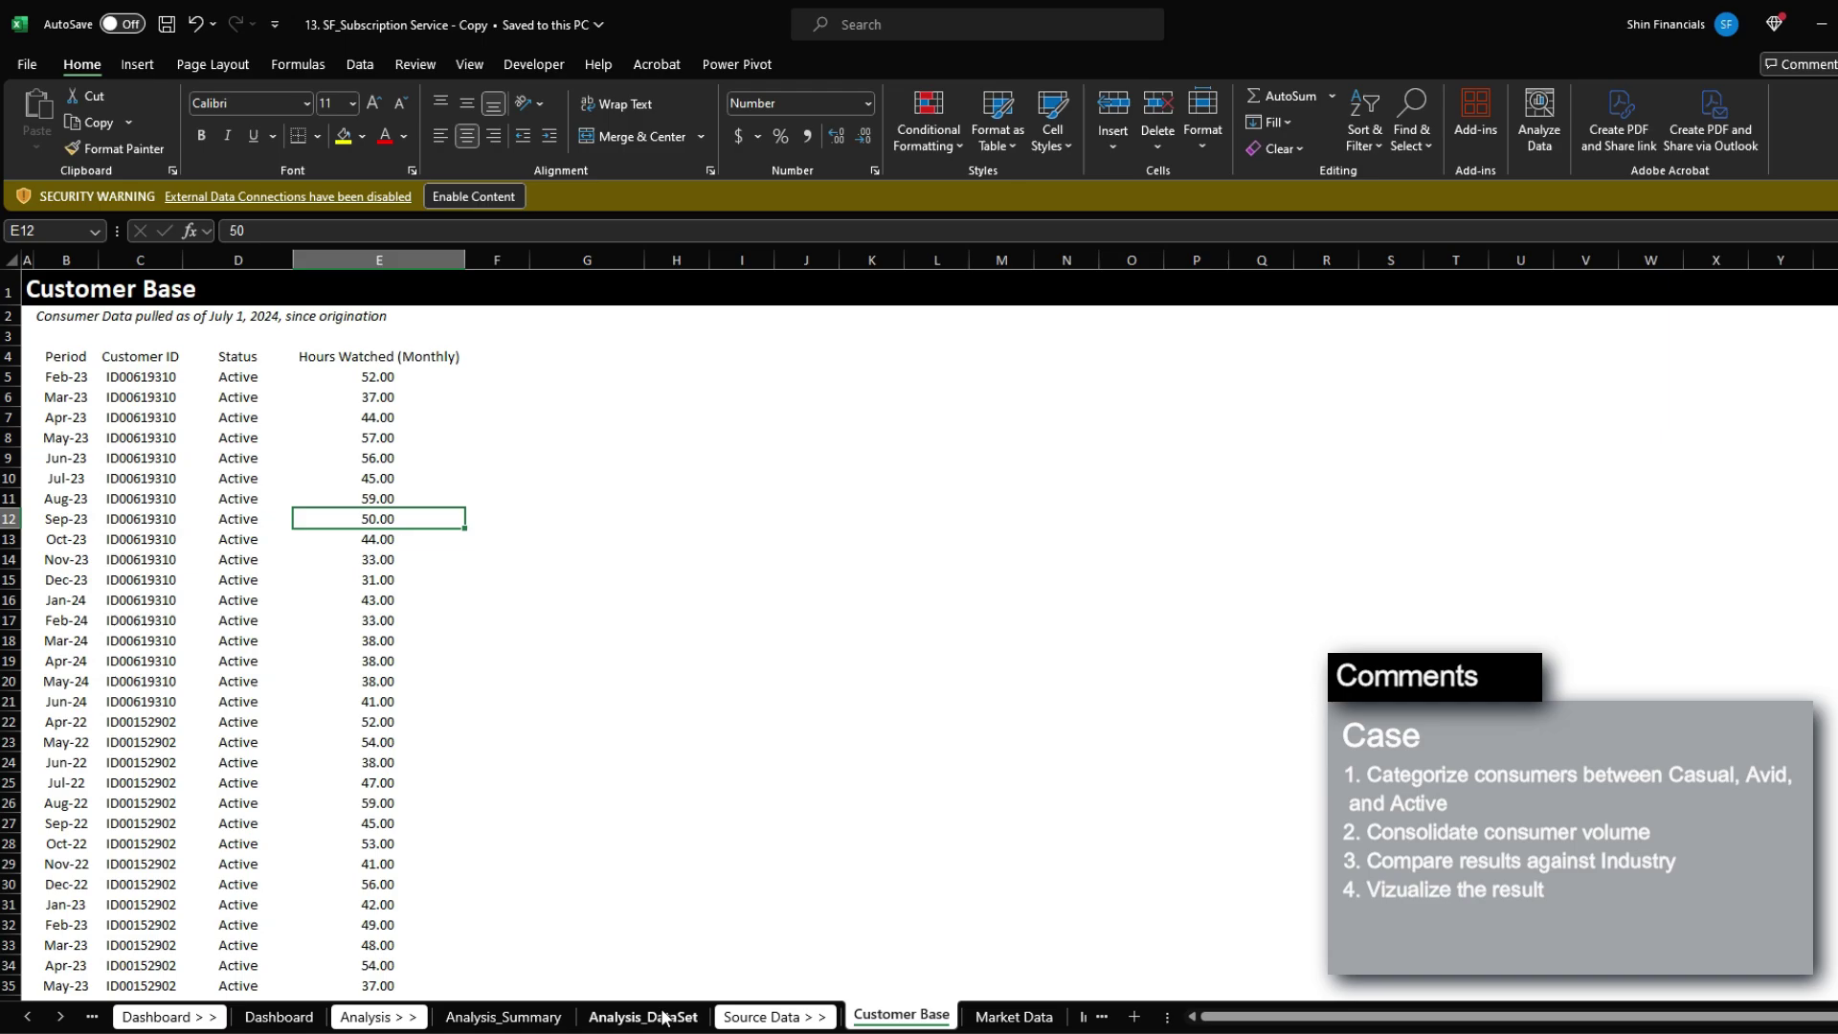
click(974, 1022)
drag(106, 484, 103, 524)
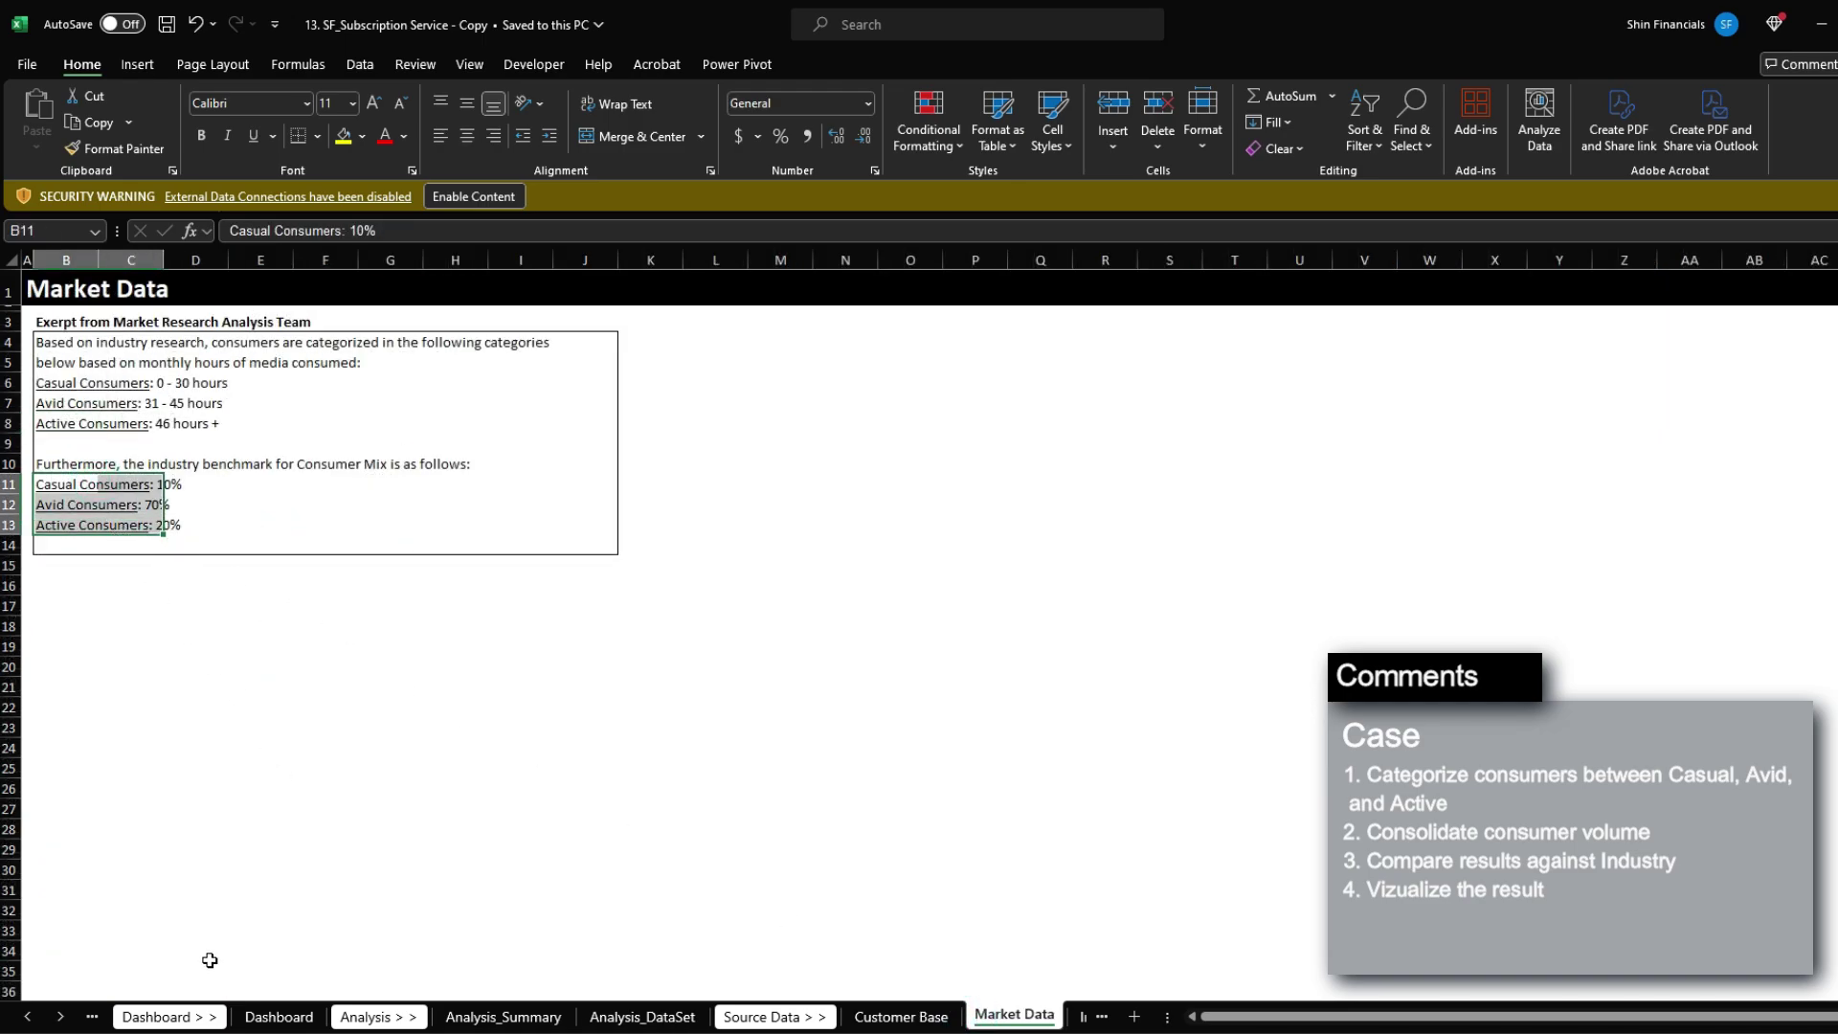
Examine the layouts of the Dashboard, Analysis_DataSet and Analysis_Summary sheets and the source data feeding them.
click(276, 1015)
click(129, 350)
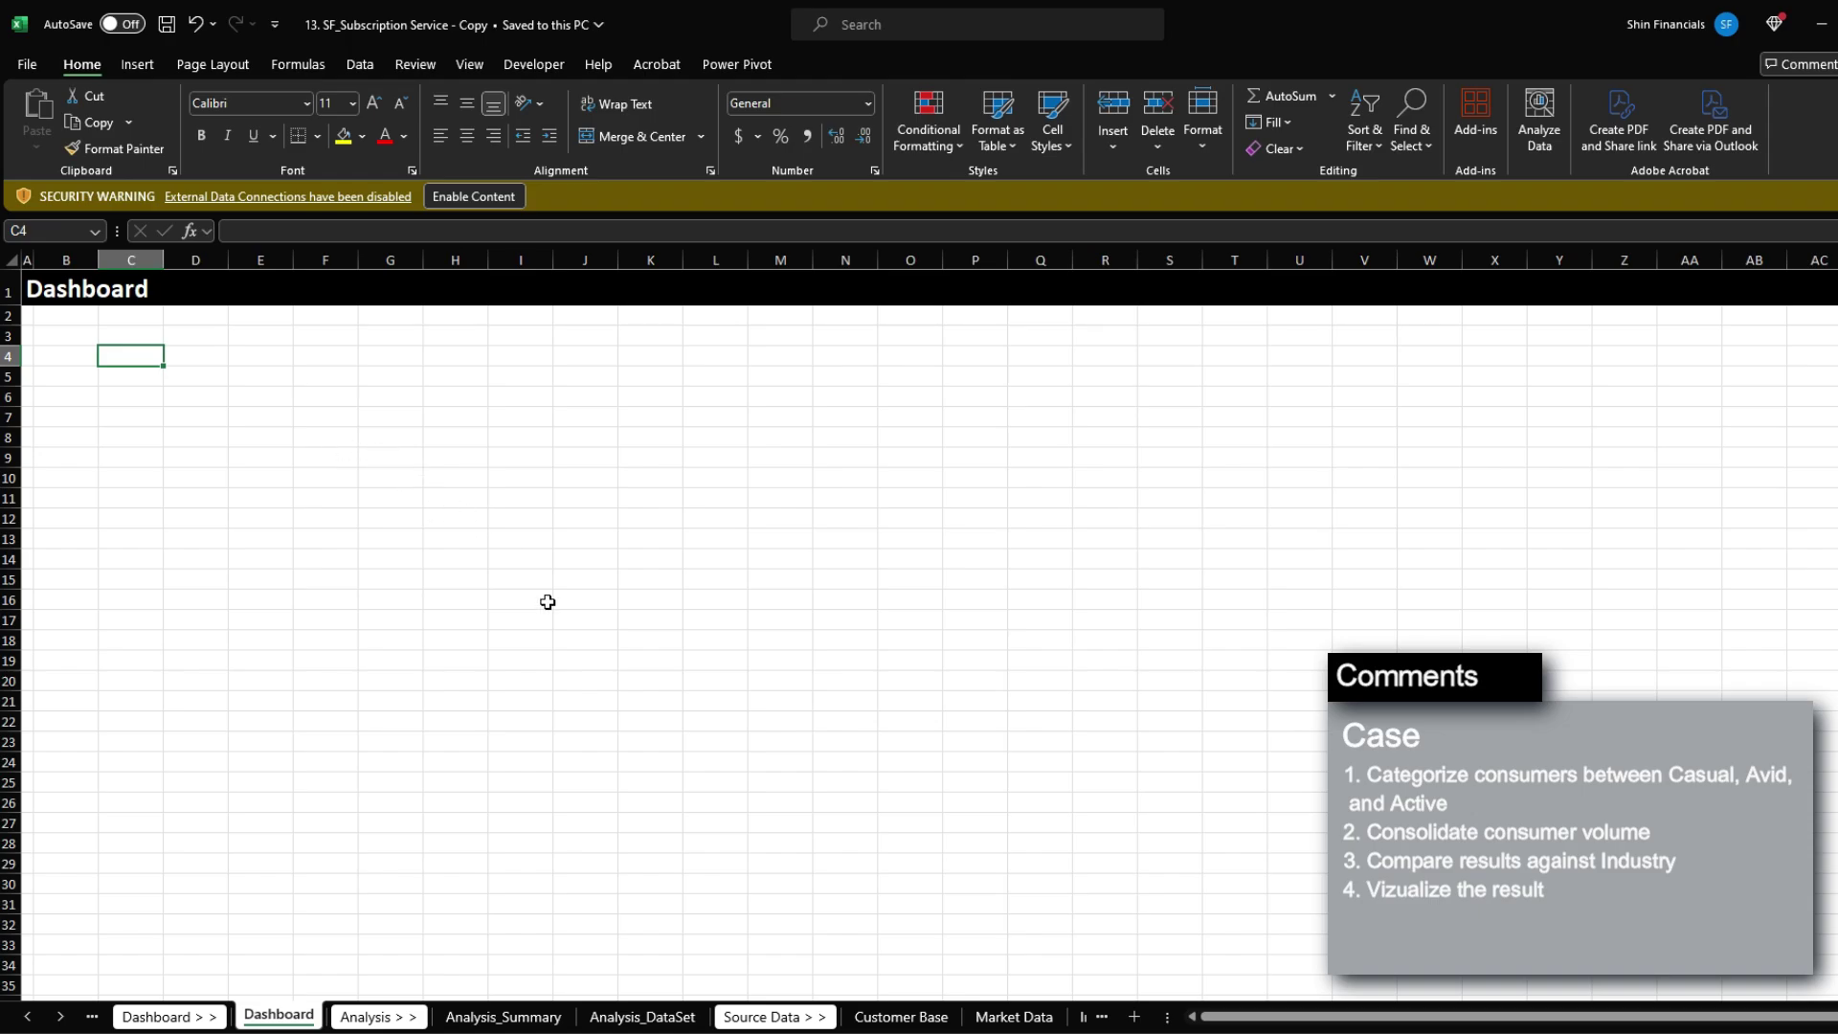
click(933, 1019)
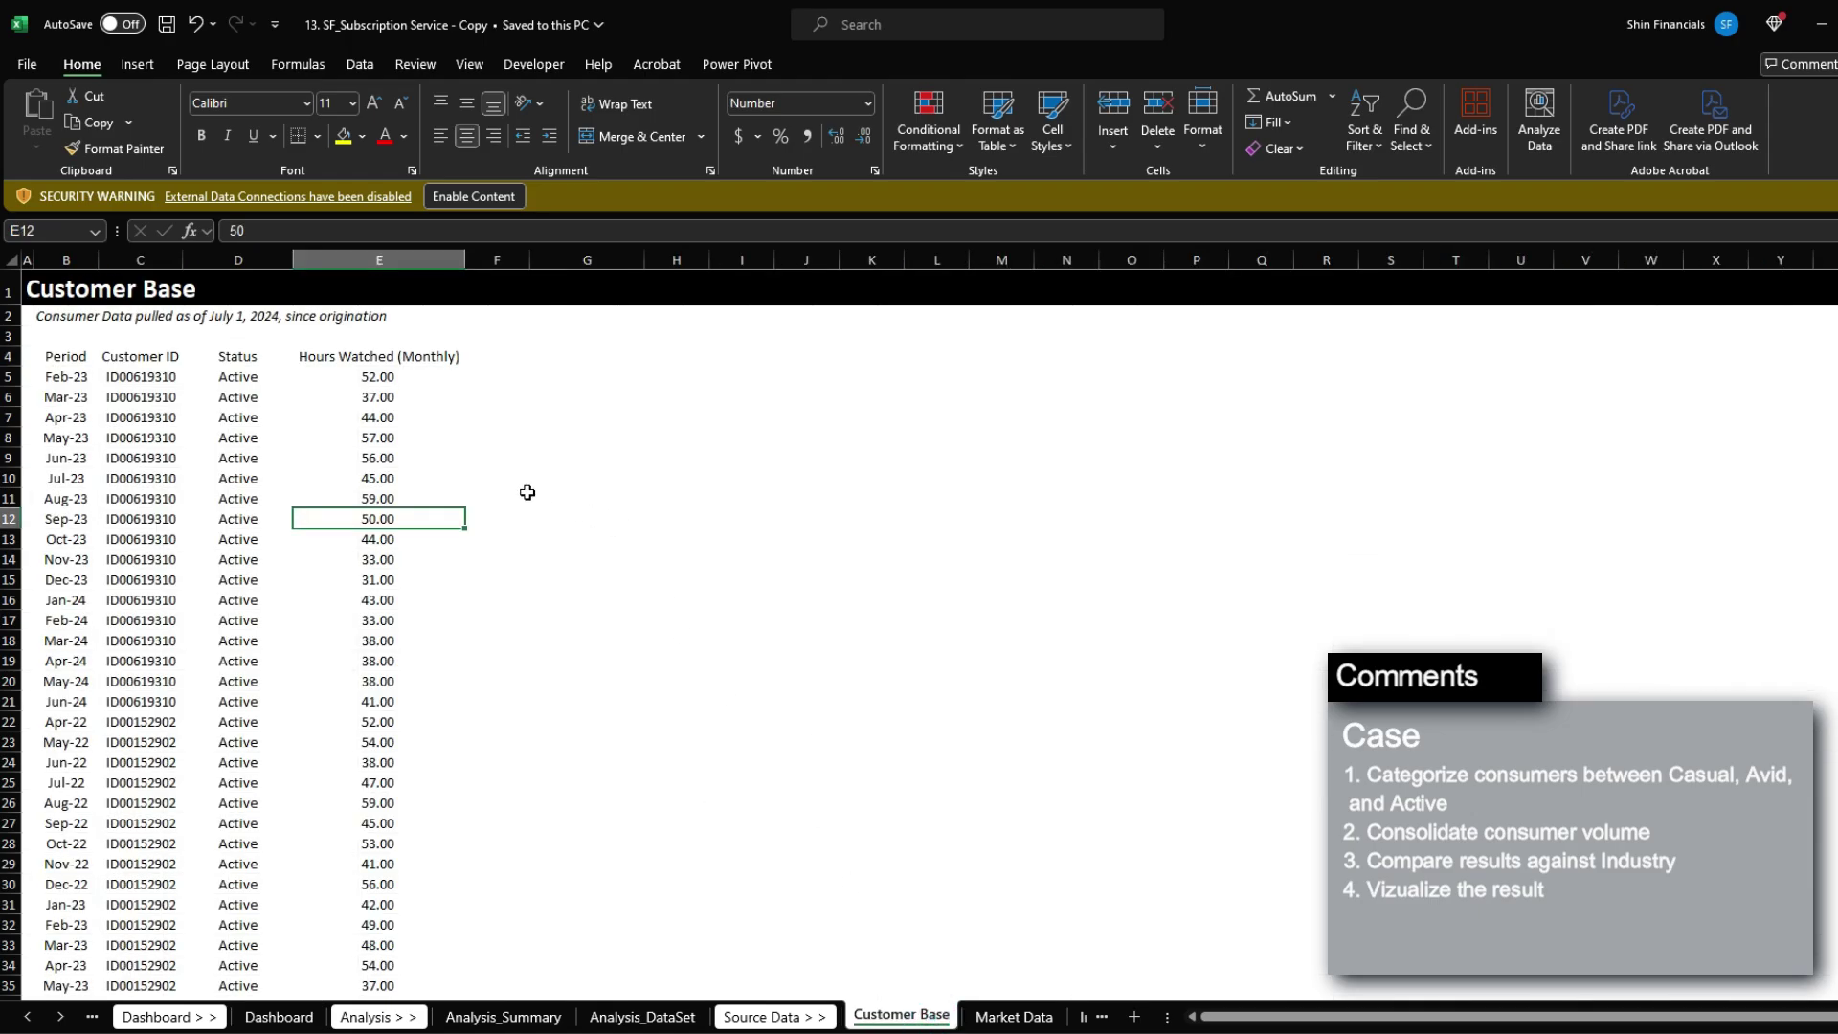
click(1000, 1019)
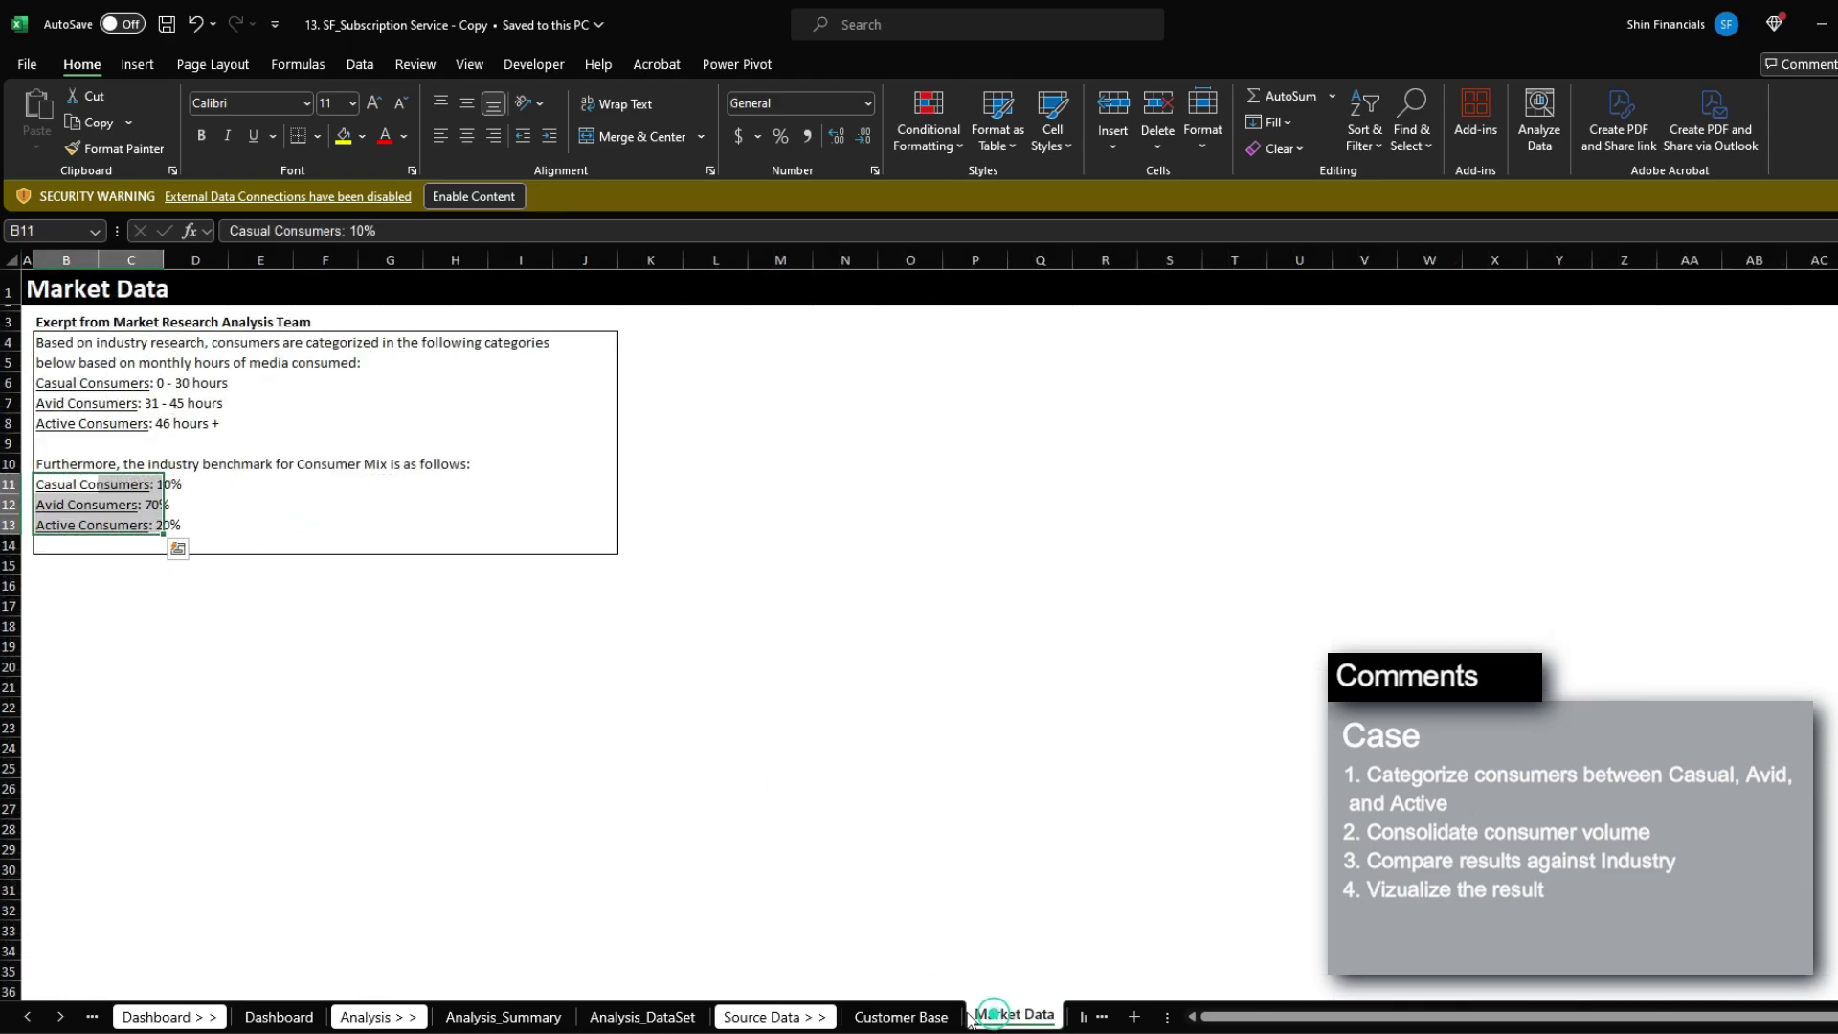
click(618, 1018)
drag(91, 391, 97, 429)
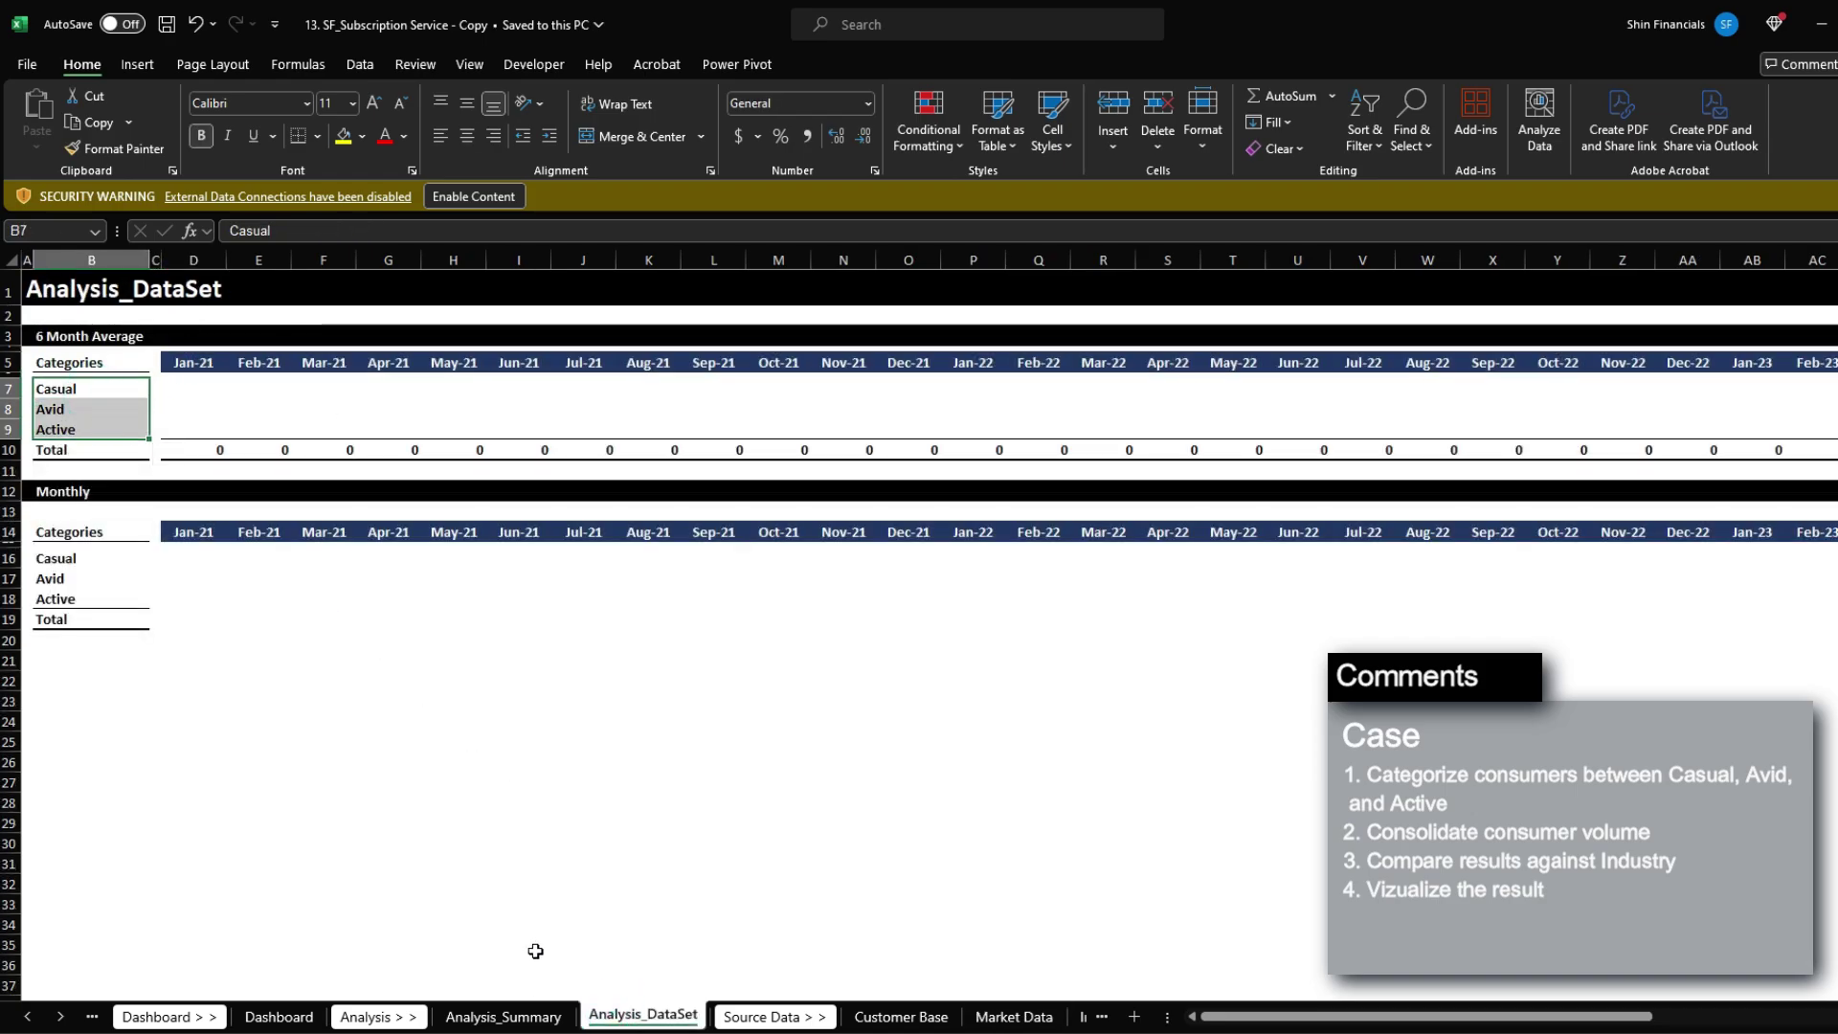
click(502, 1017)
click(182, 407)
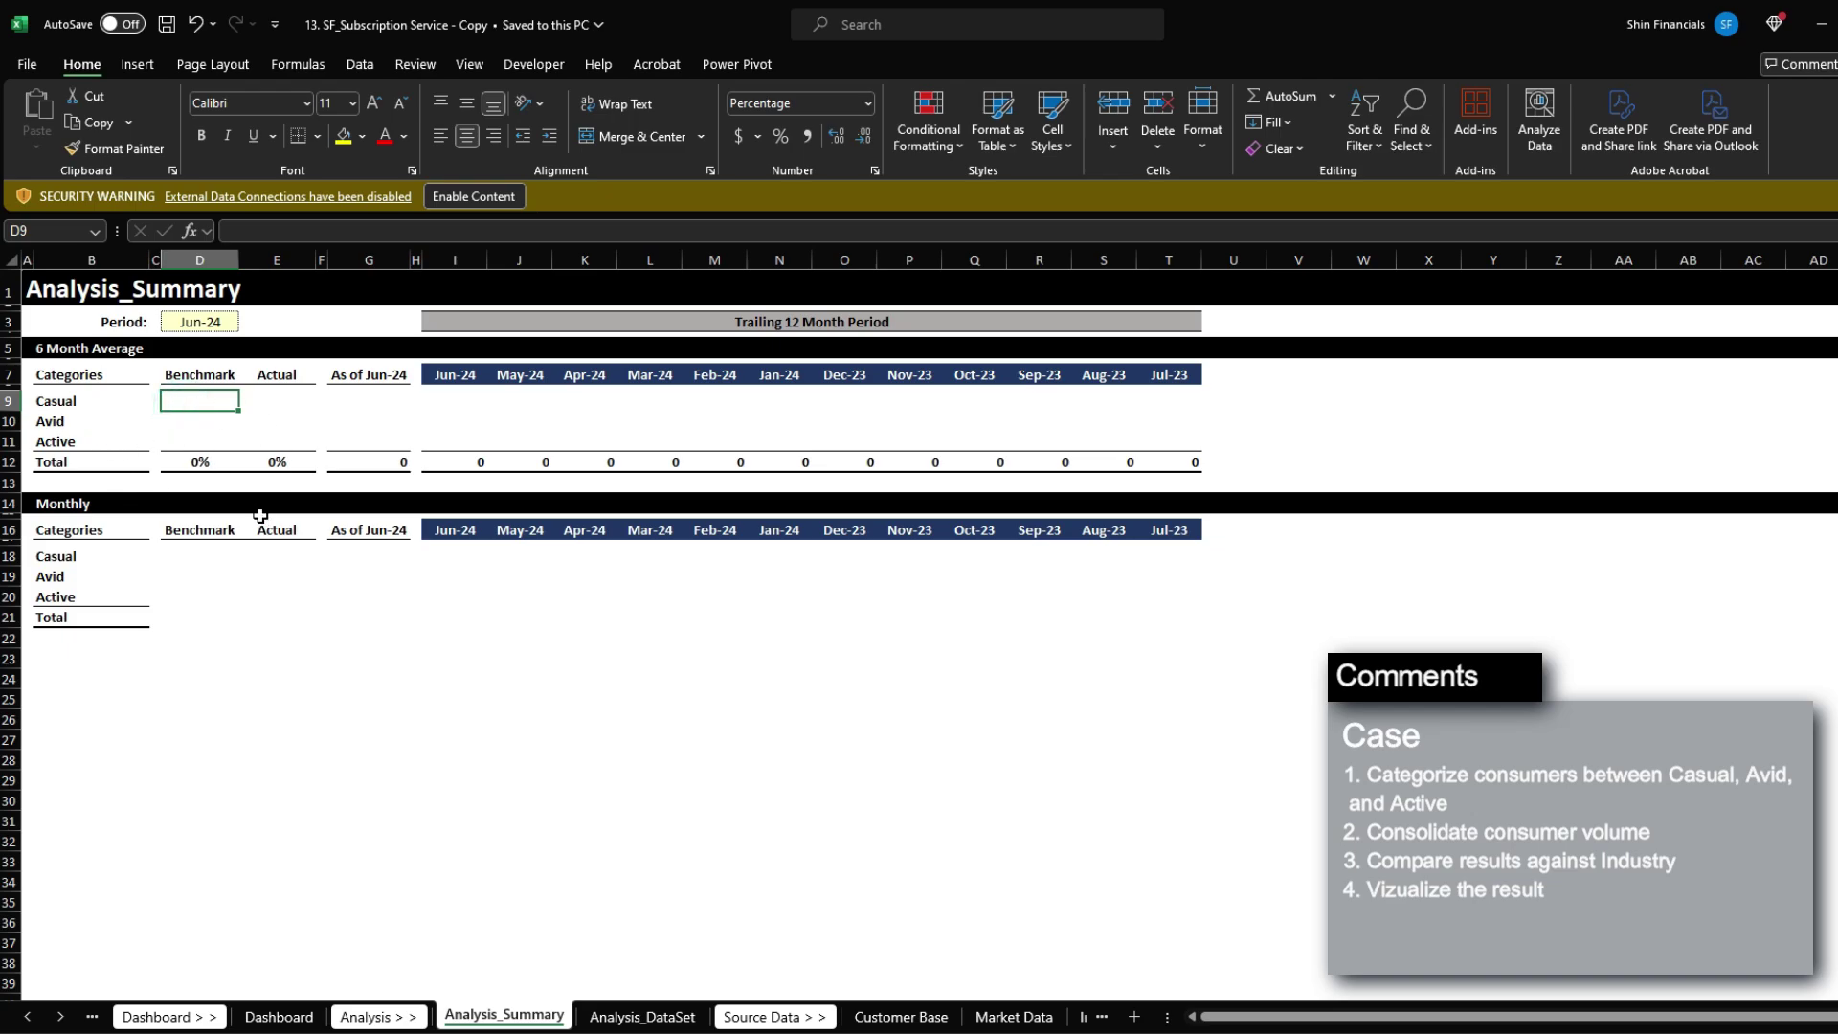
click(297, 1020)
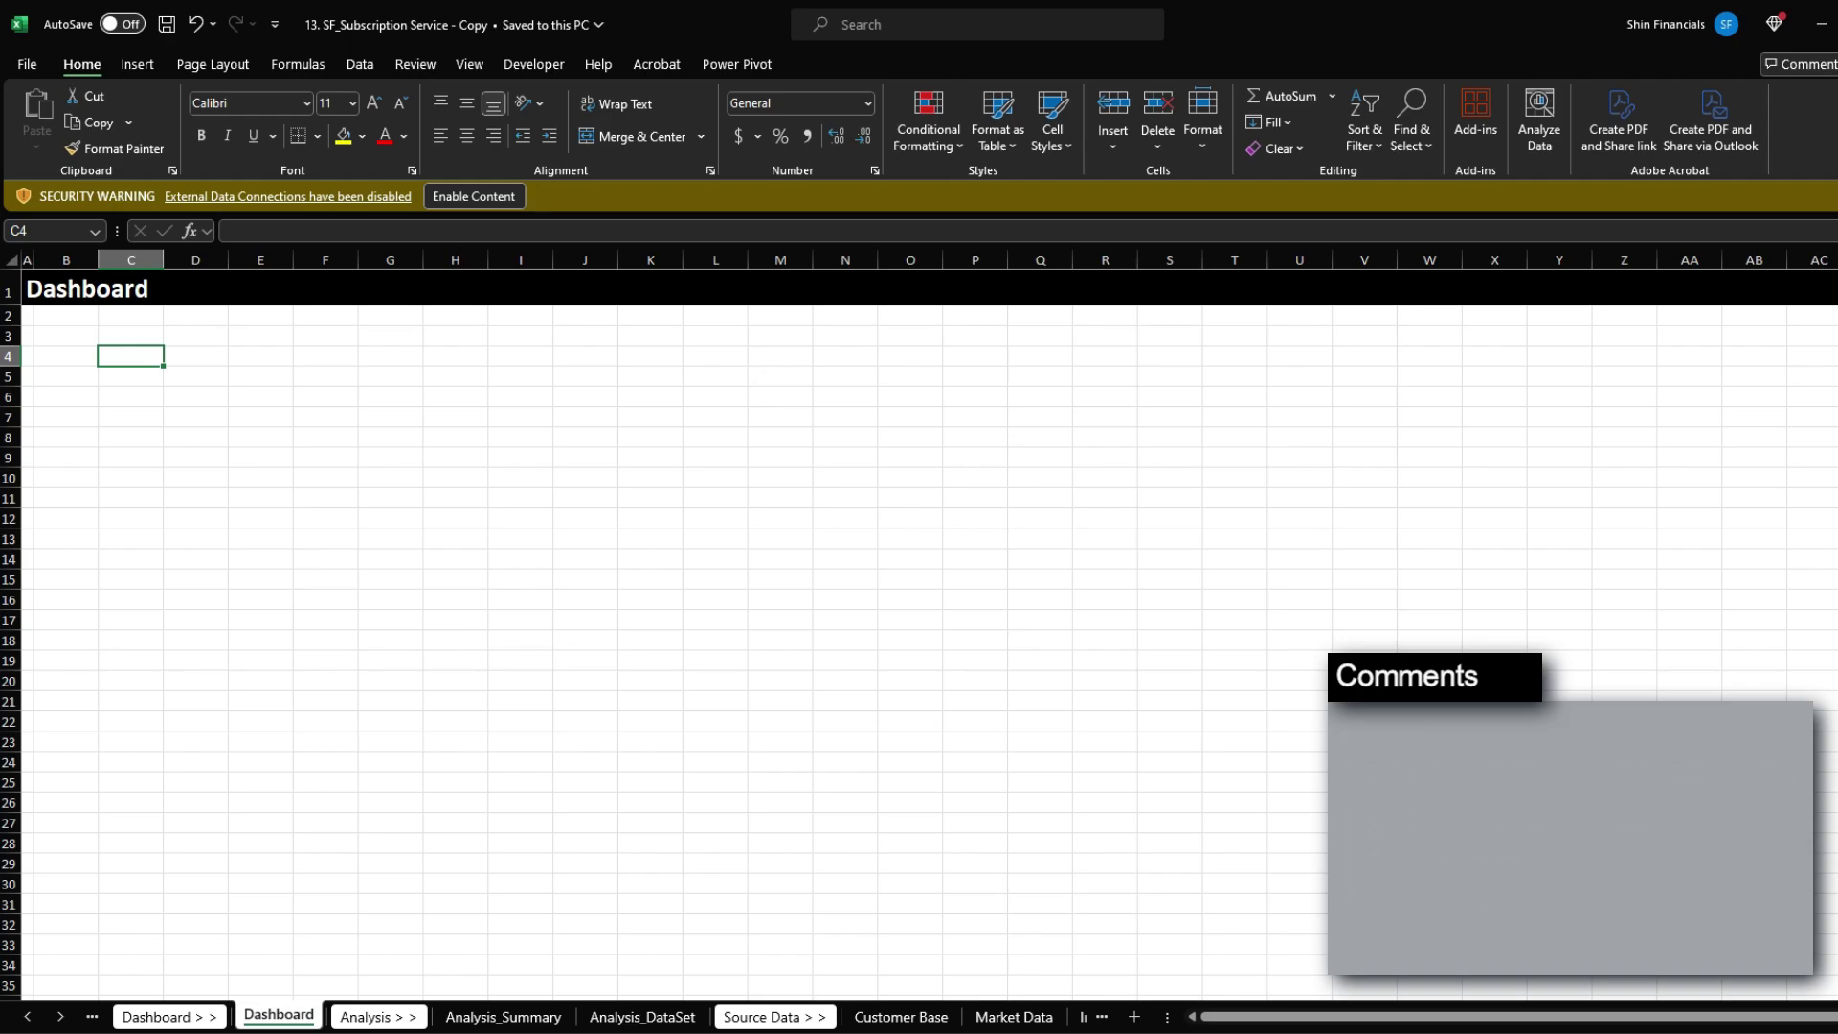
Check the Casual hour range in Market Data and set the Casual category's Start to 0 in the Index table.
click(900, 1016)
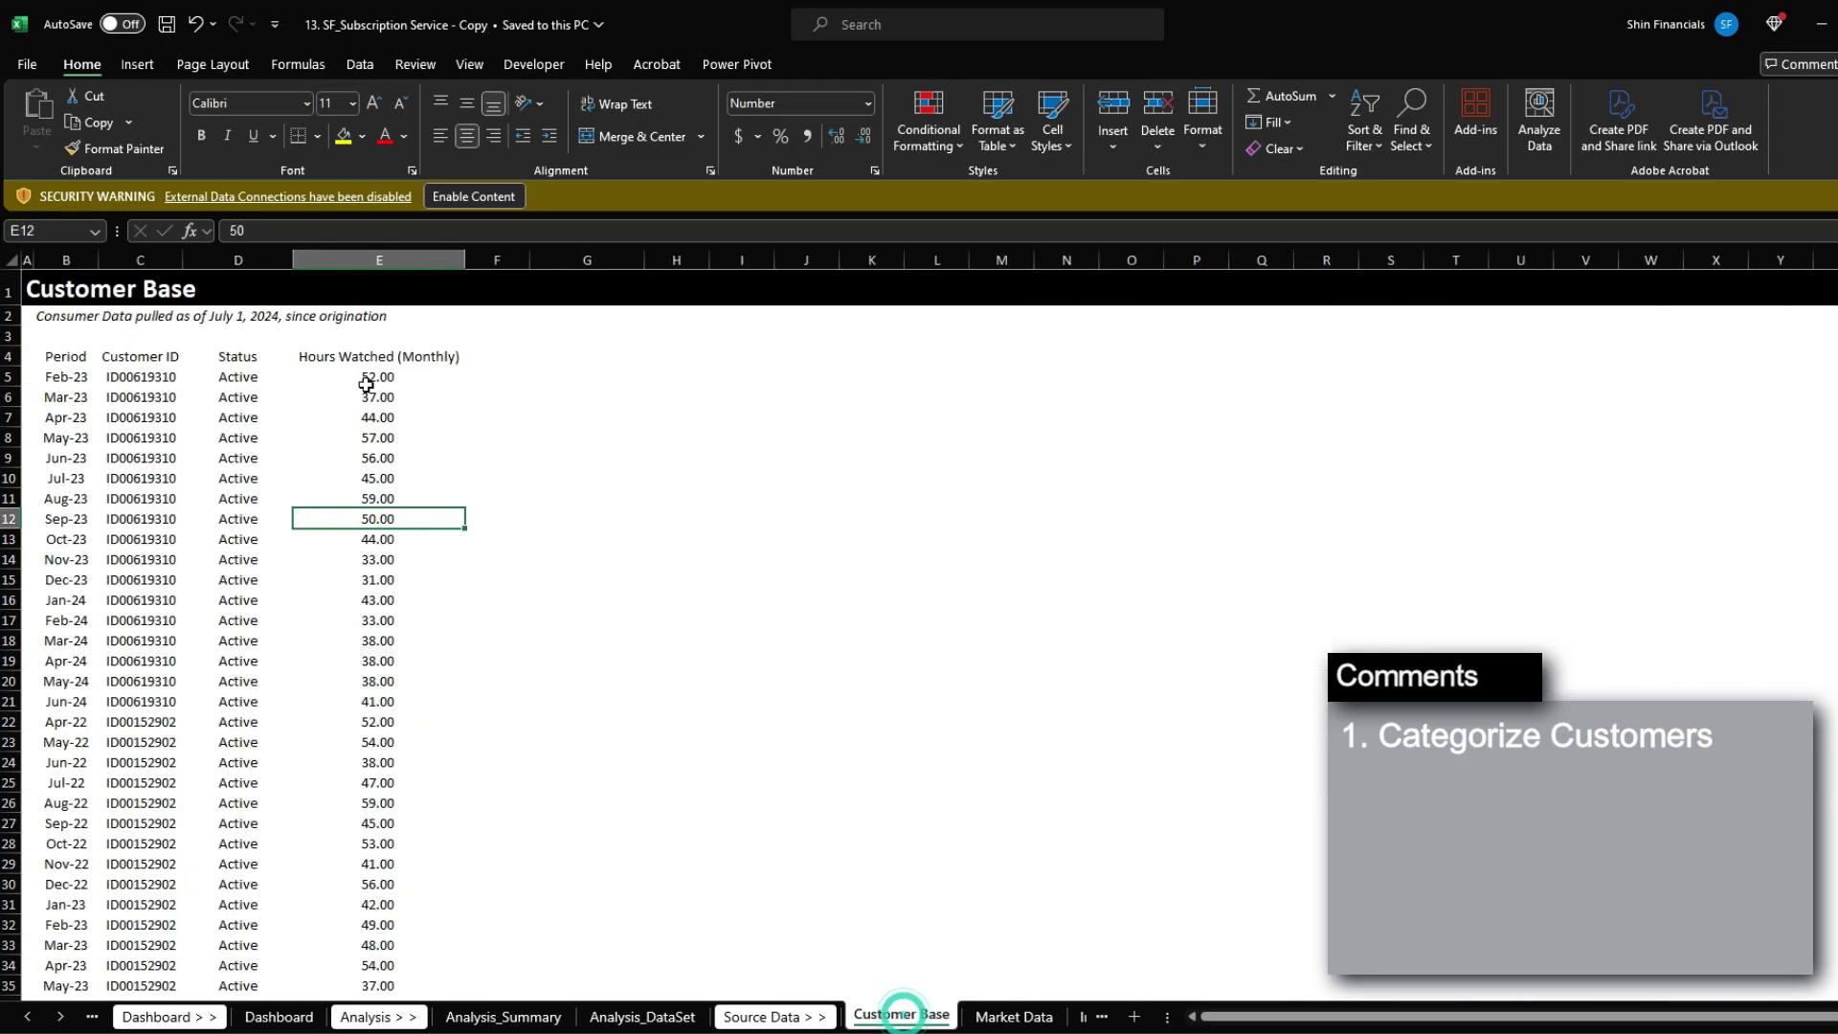
click(376, 381)
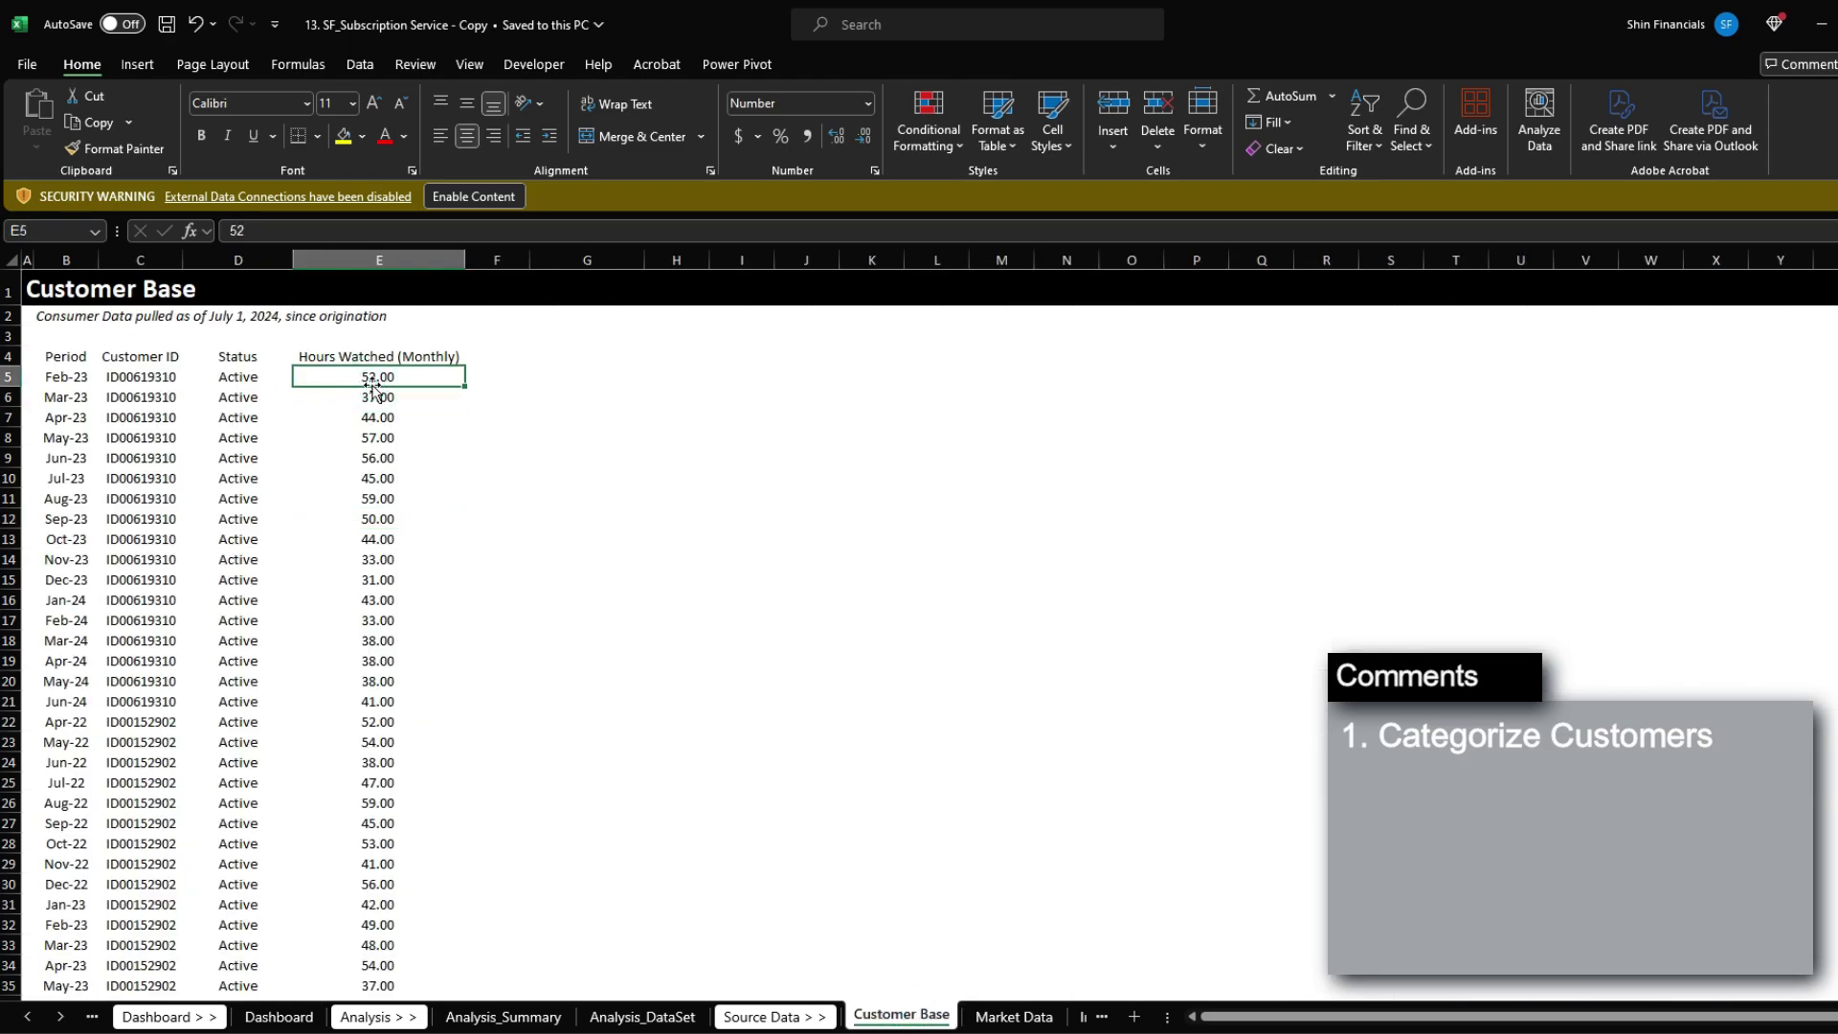
key(ctrl+Page_Down)
key(Up)
key(Up)
key(Up)
key(Up)
key(Up)
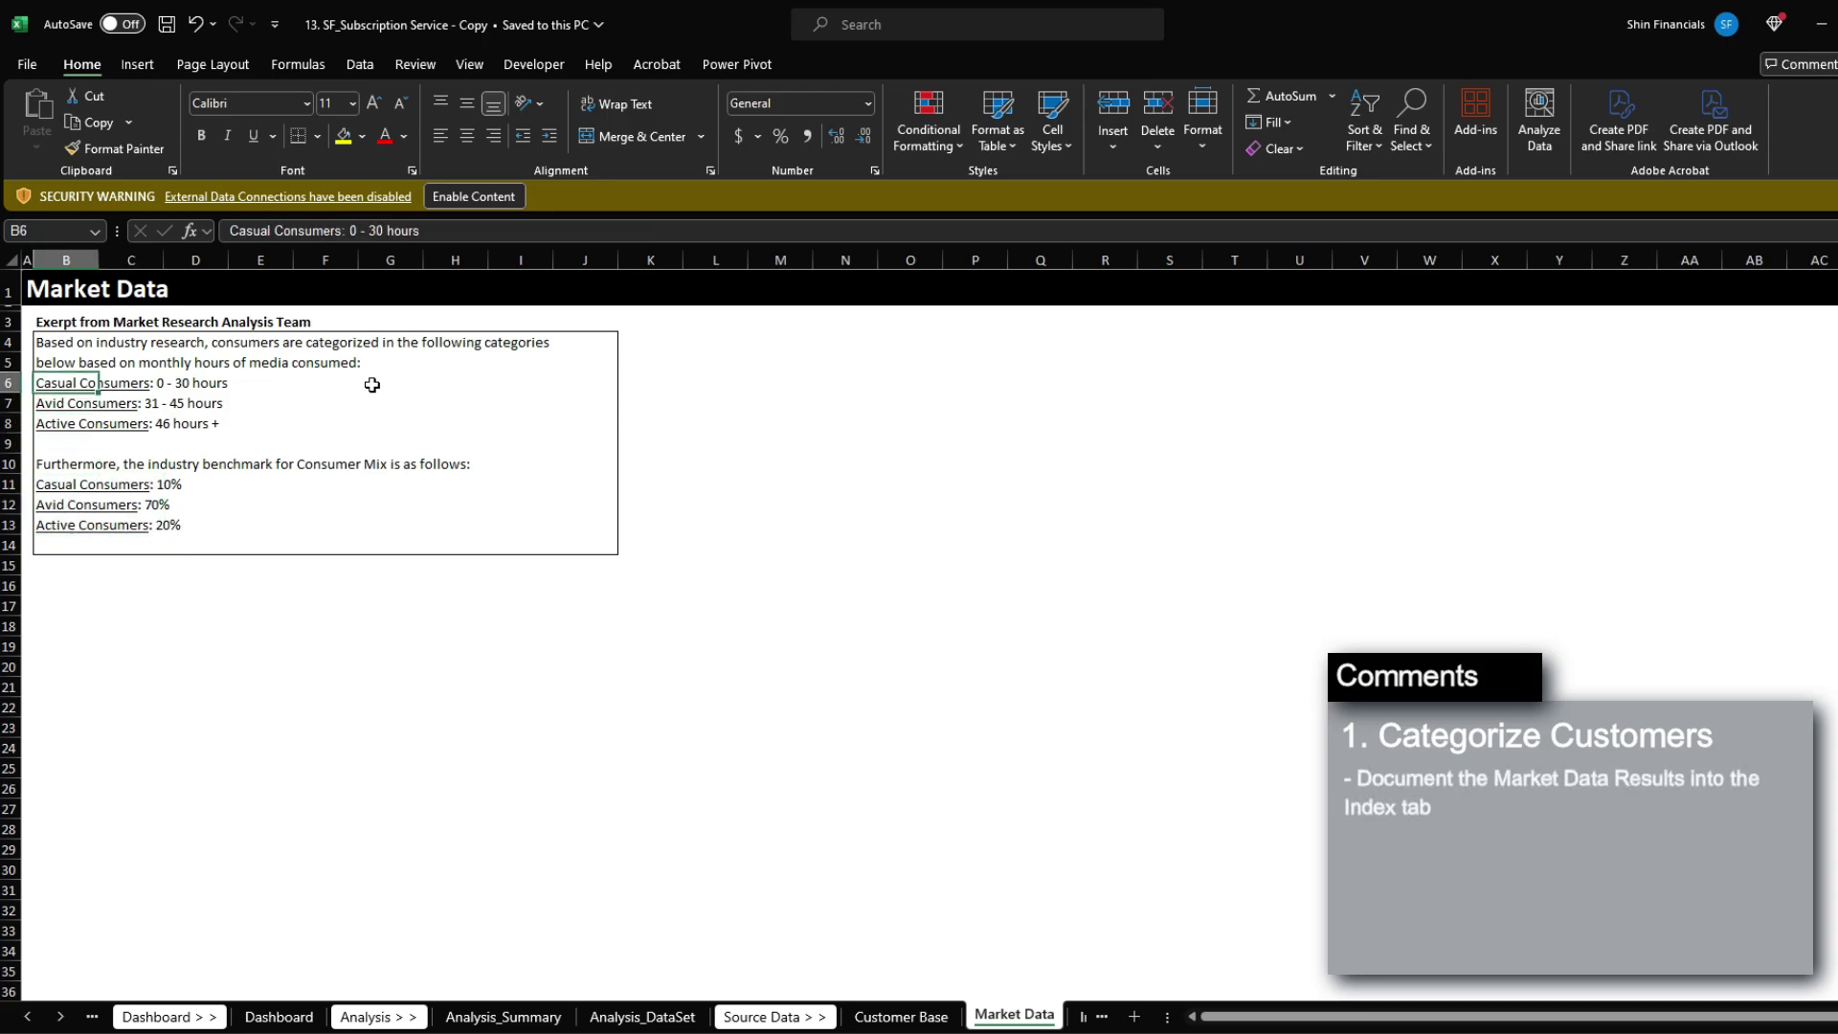
key(ctrl+Page_Down)
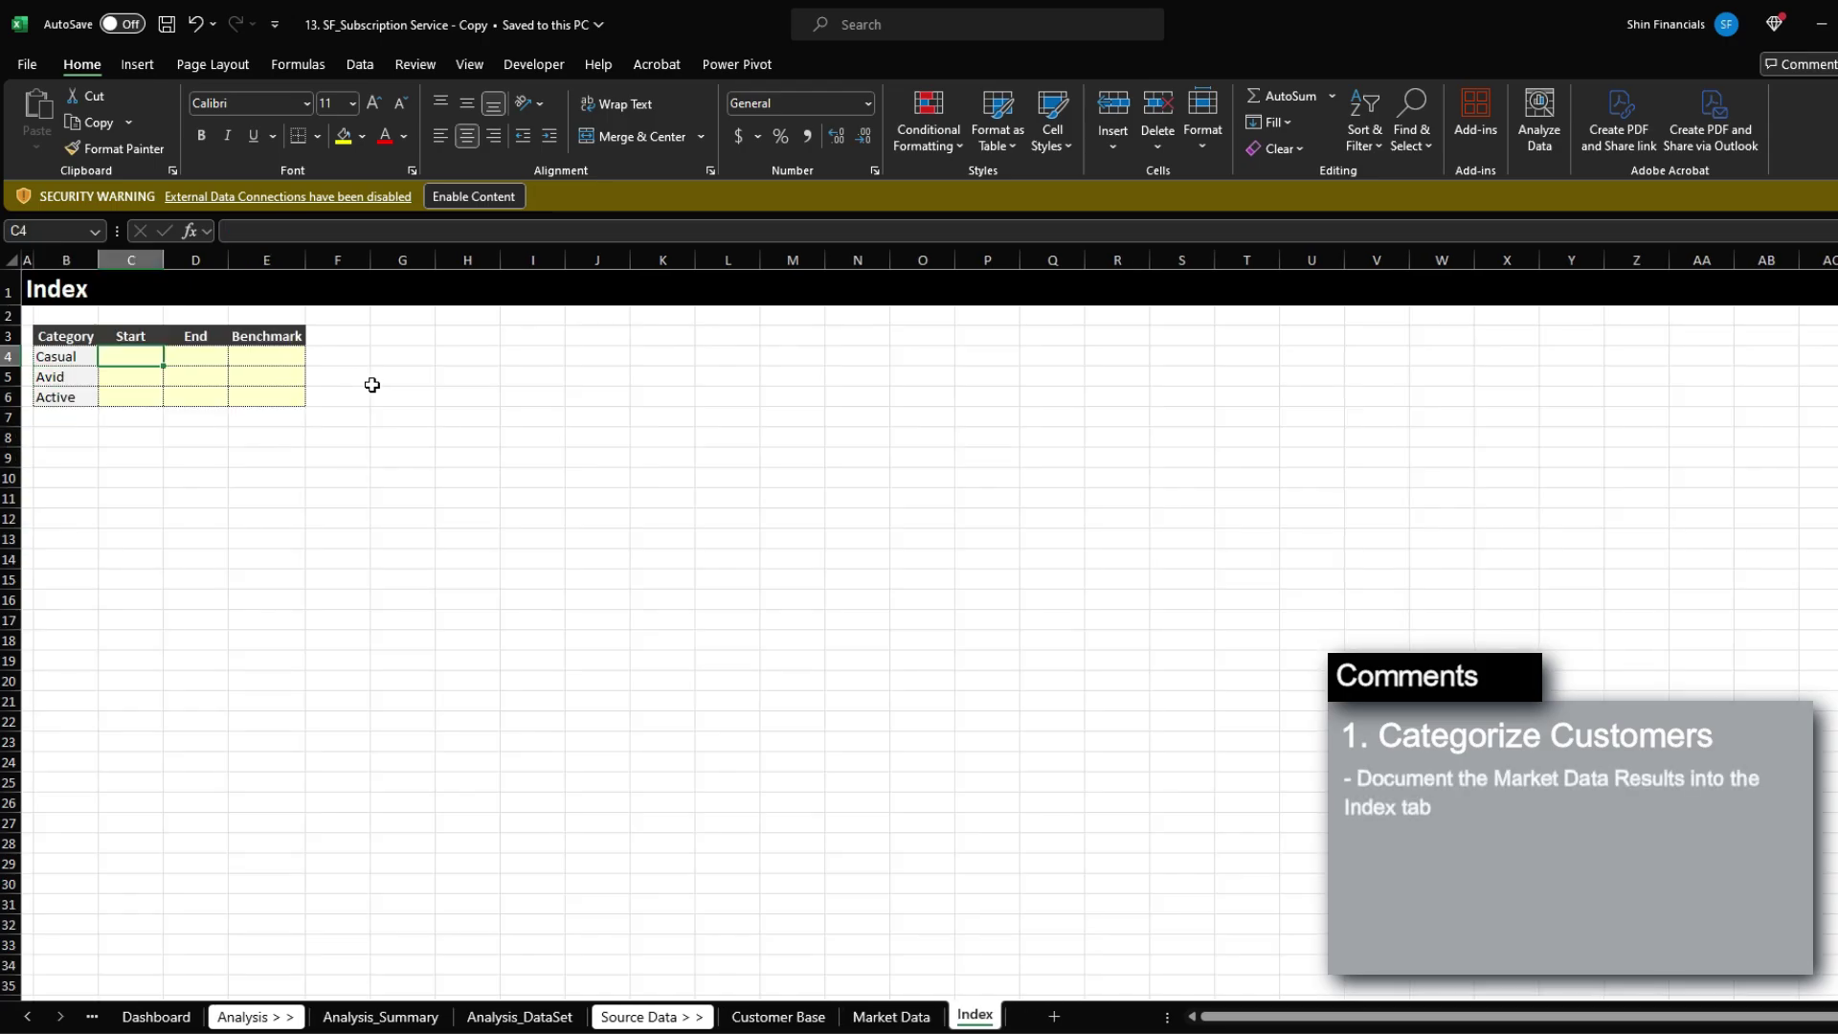
text(0)
key(Tab)
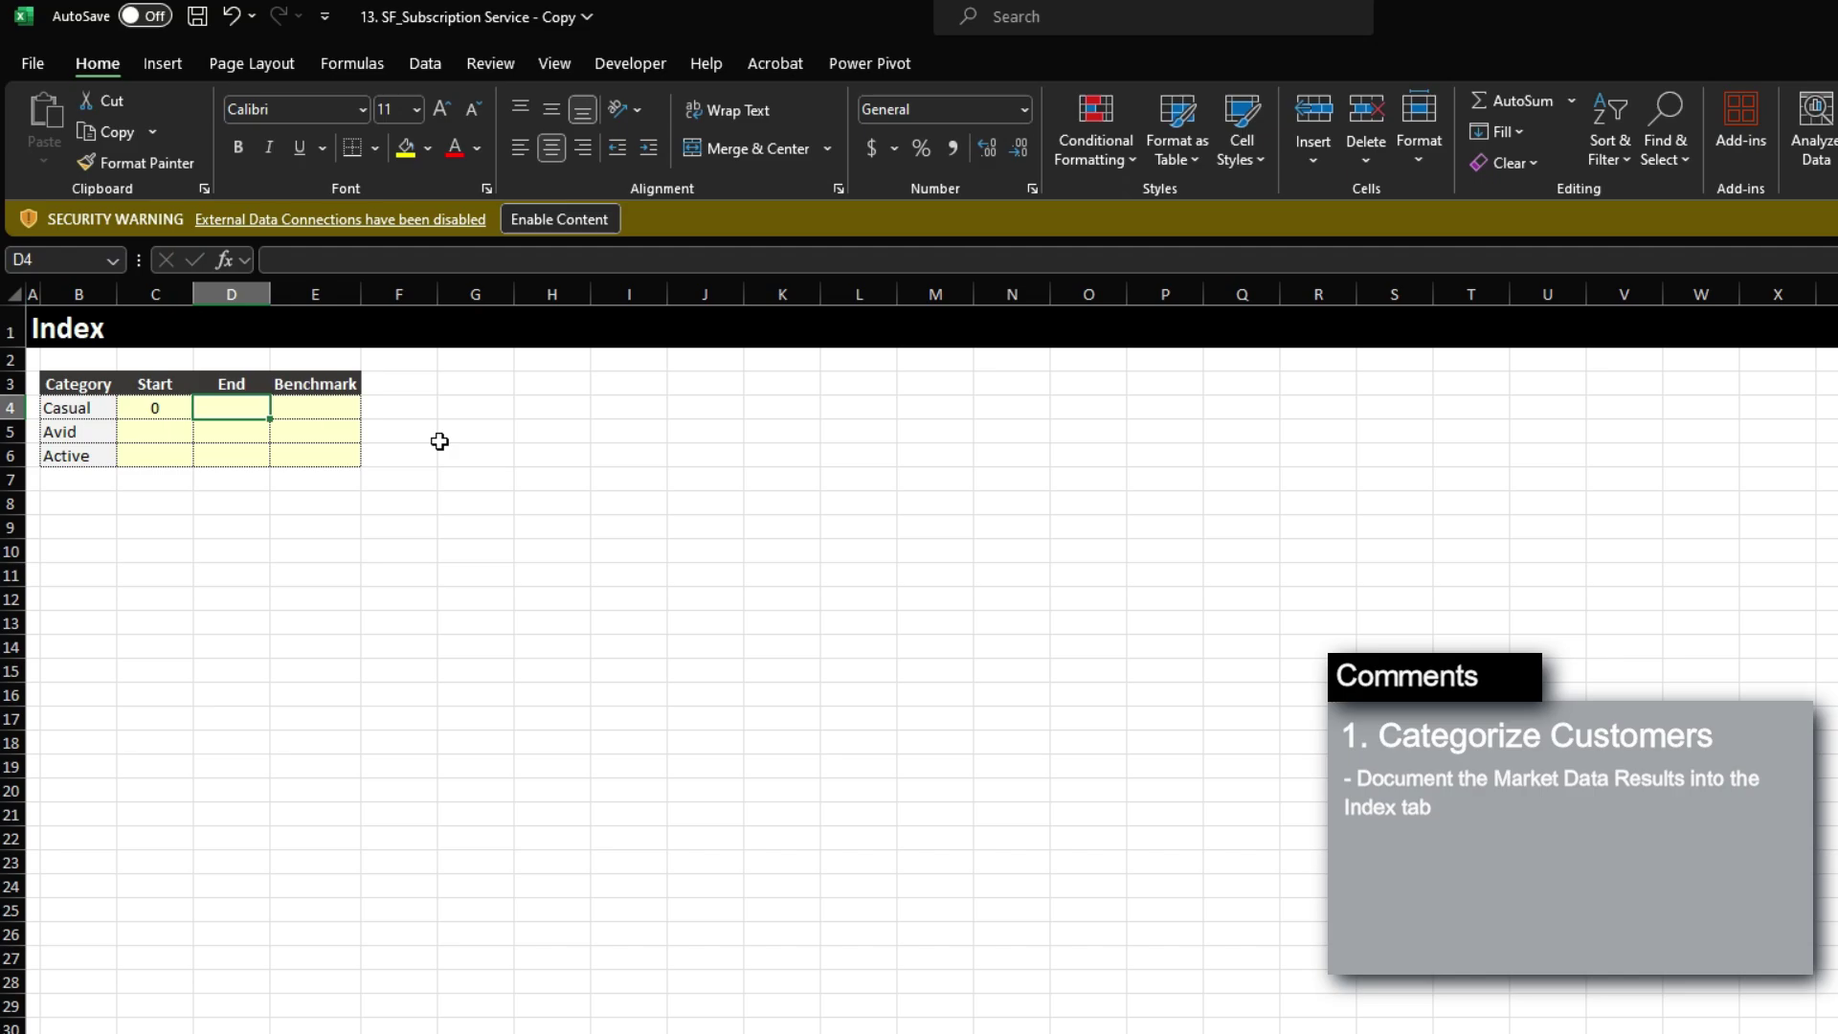
Copy the category ranges and benchmarks in Market Data B6:B13 and paste them as values at B9 on the Index sheet.
key(ctrl+Page_Up)
key(Left)
key(shift+Down)
key(shift+Down)
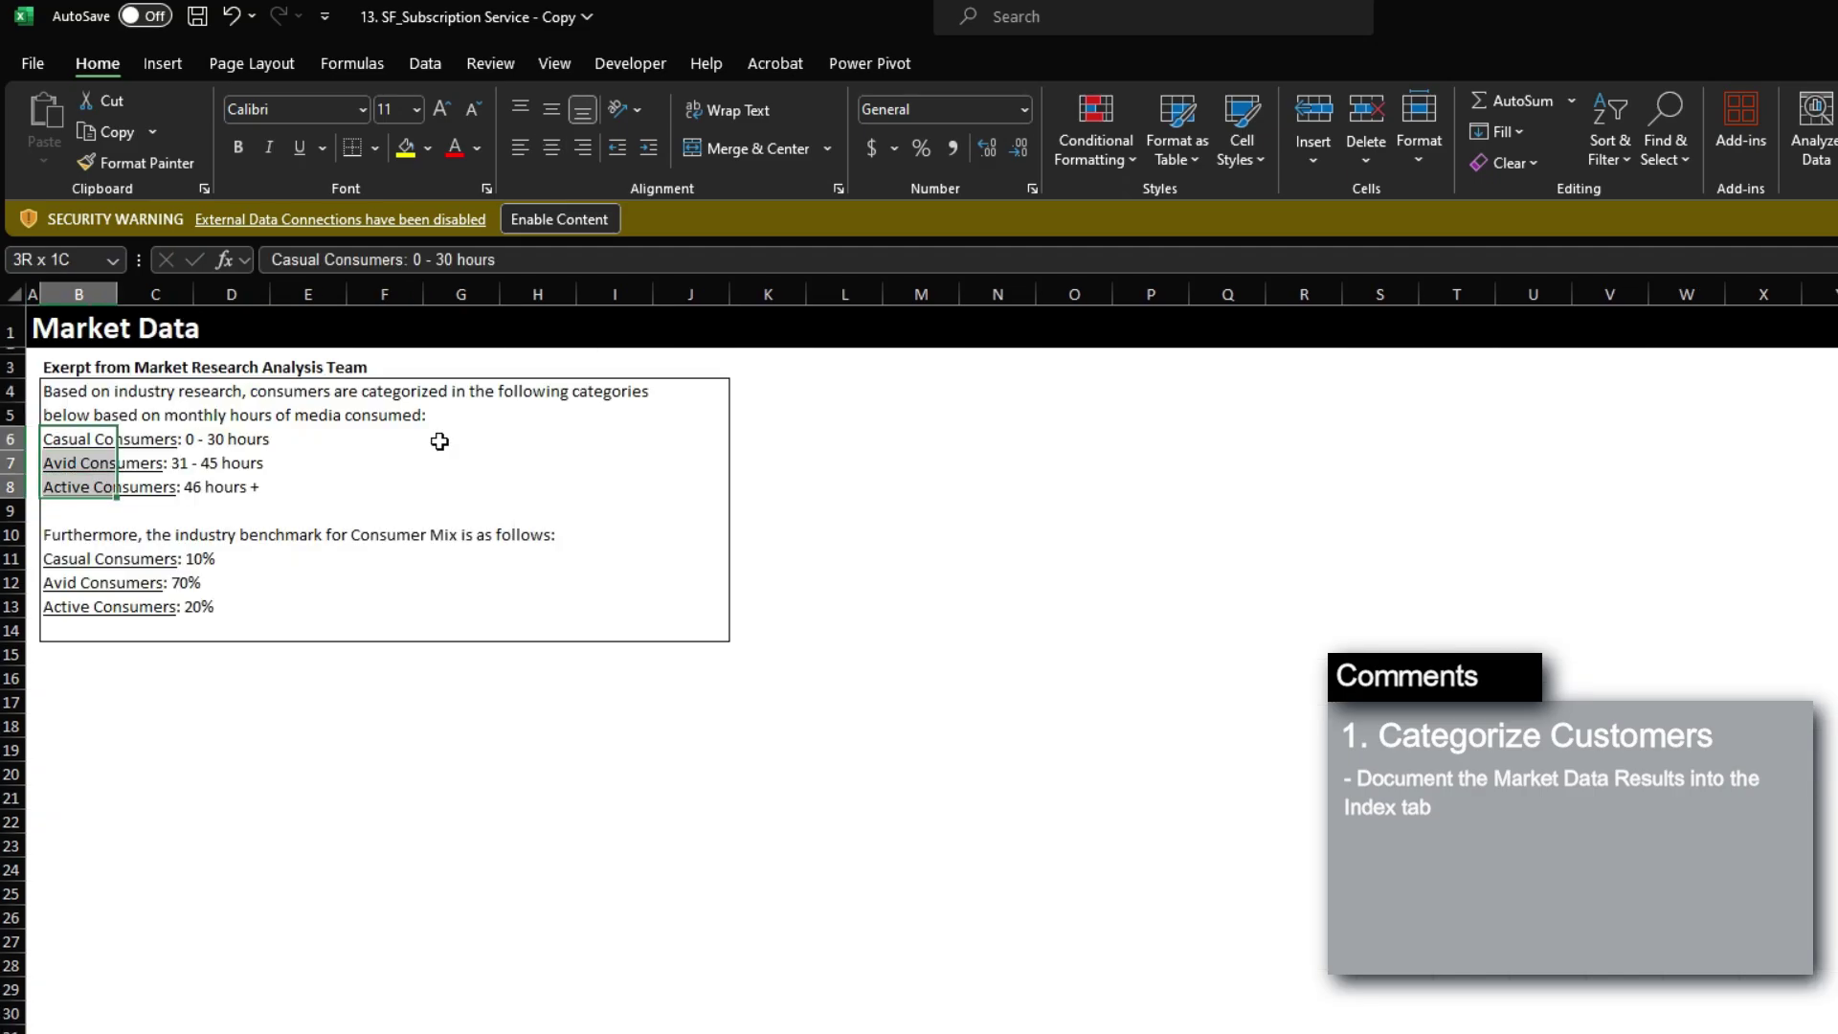
key(Right)
key(shift+Down)
key(shift+Down)
key(shift+Down)
key(shift+Down)
key(shift+Down)
key(shift+Down)
key(shift+Down)
key(ctrl+c)
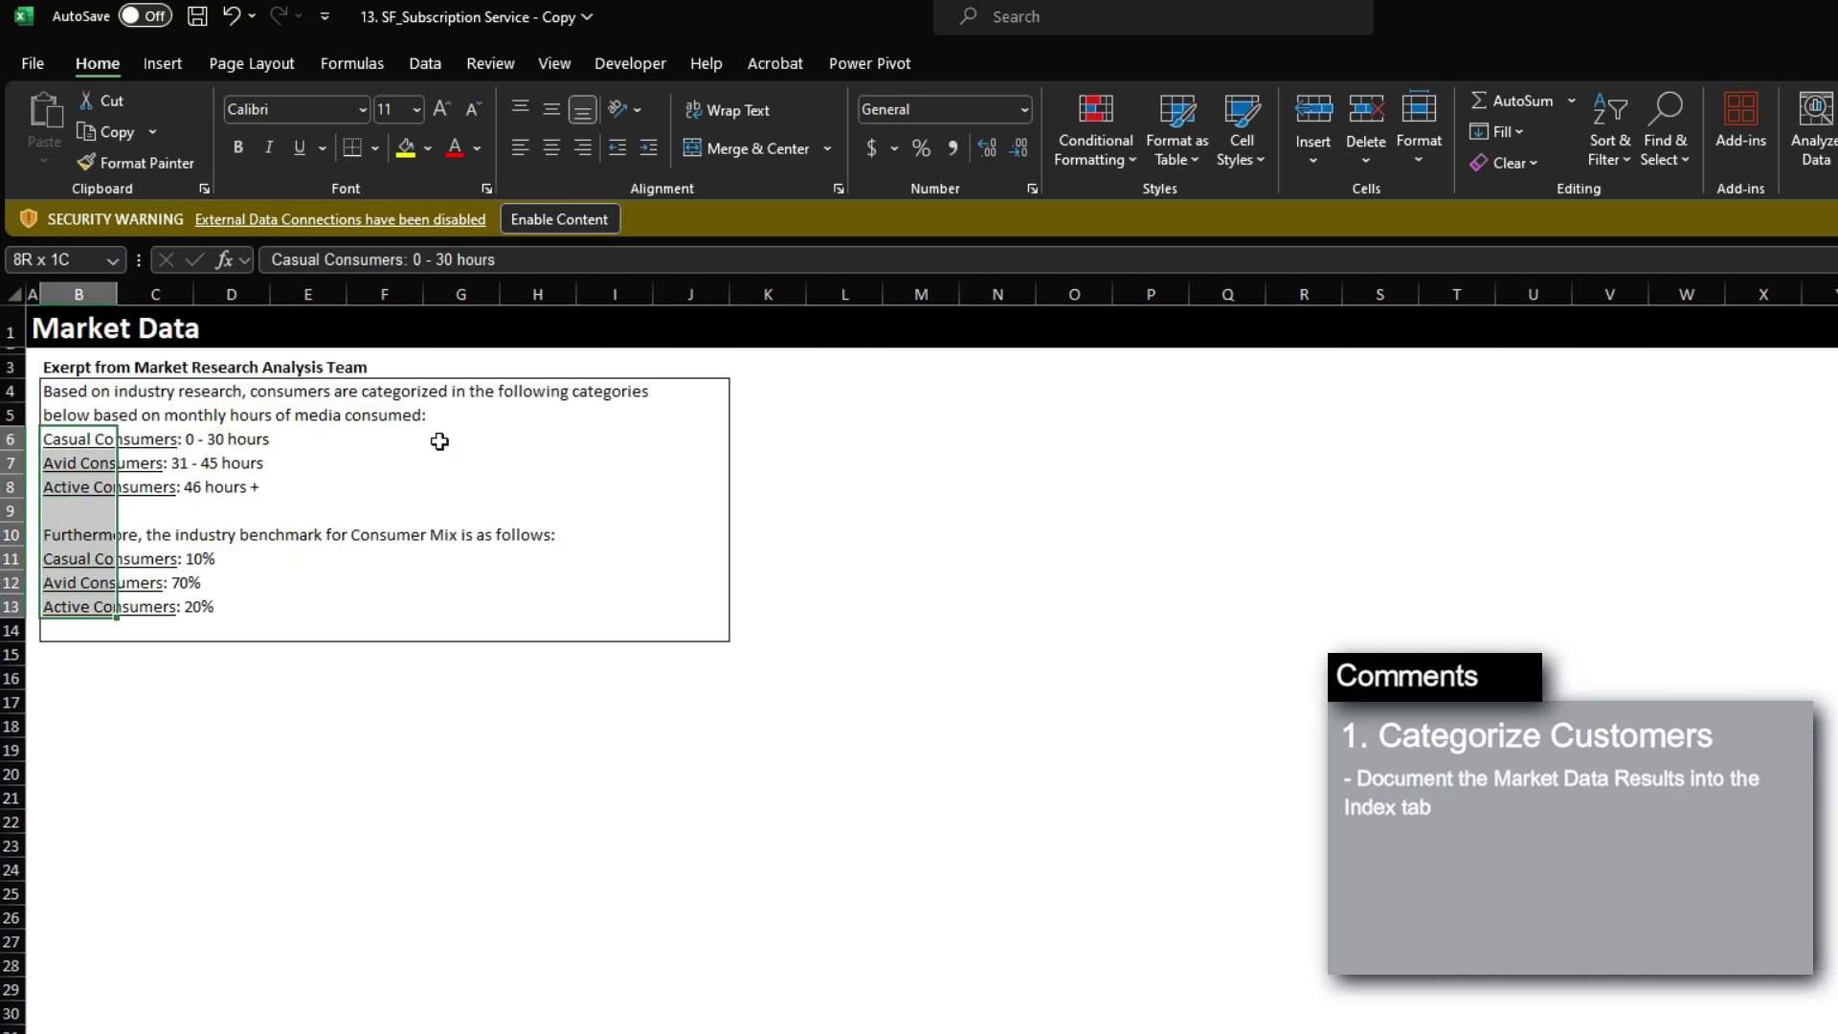
key(ctrl+Page_Down)
key(Down)
key(Down)
key(Down)
key(Down)
key(Down)
key(Left)
key(Left)
key(ctrl+v)
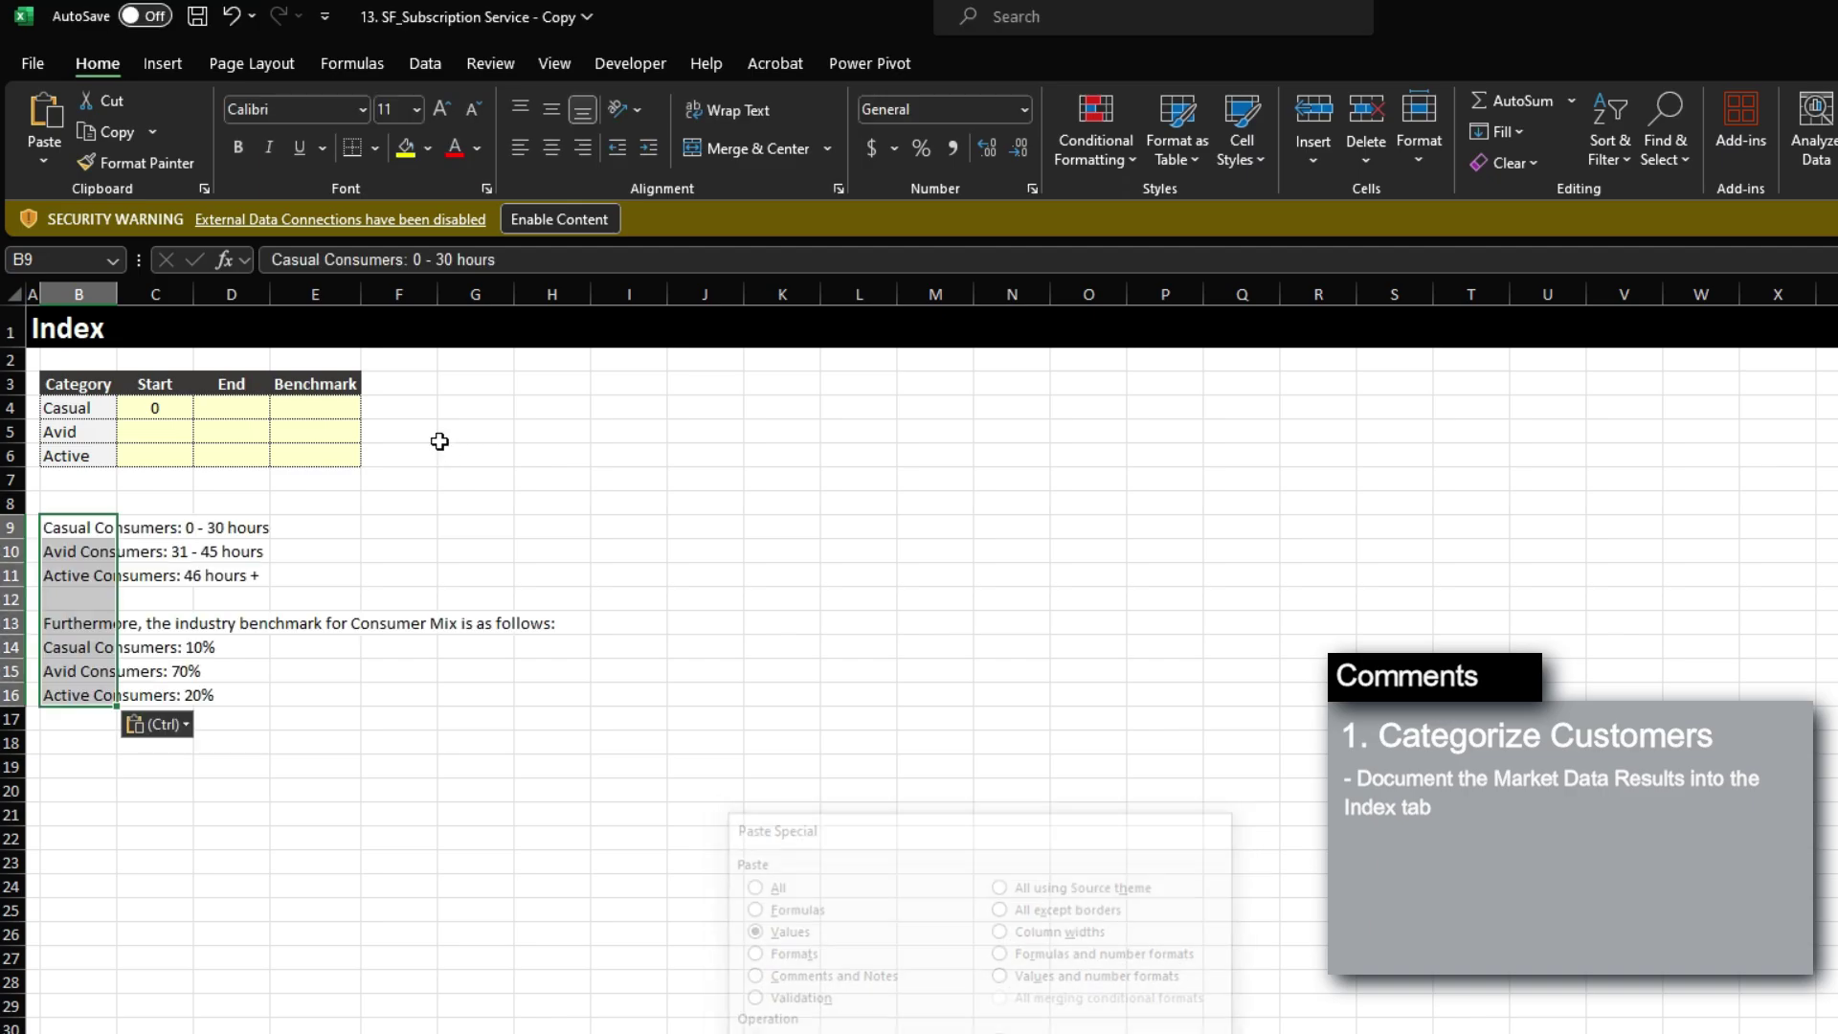
Set the Casual category's End to 30 in the Index table.
key(Up)
key(Right)
key(Up)
key(Up)
key(Up)
key(Up)
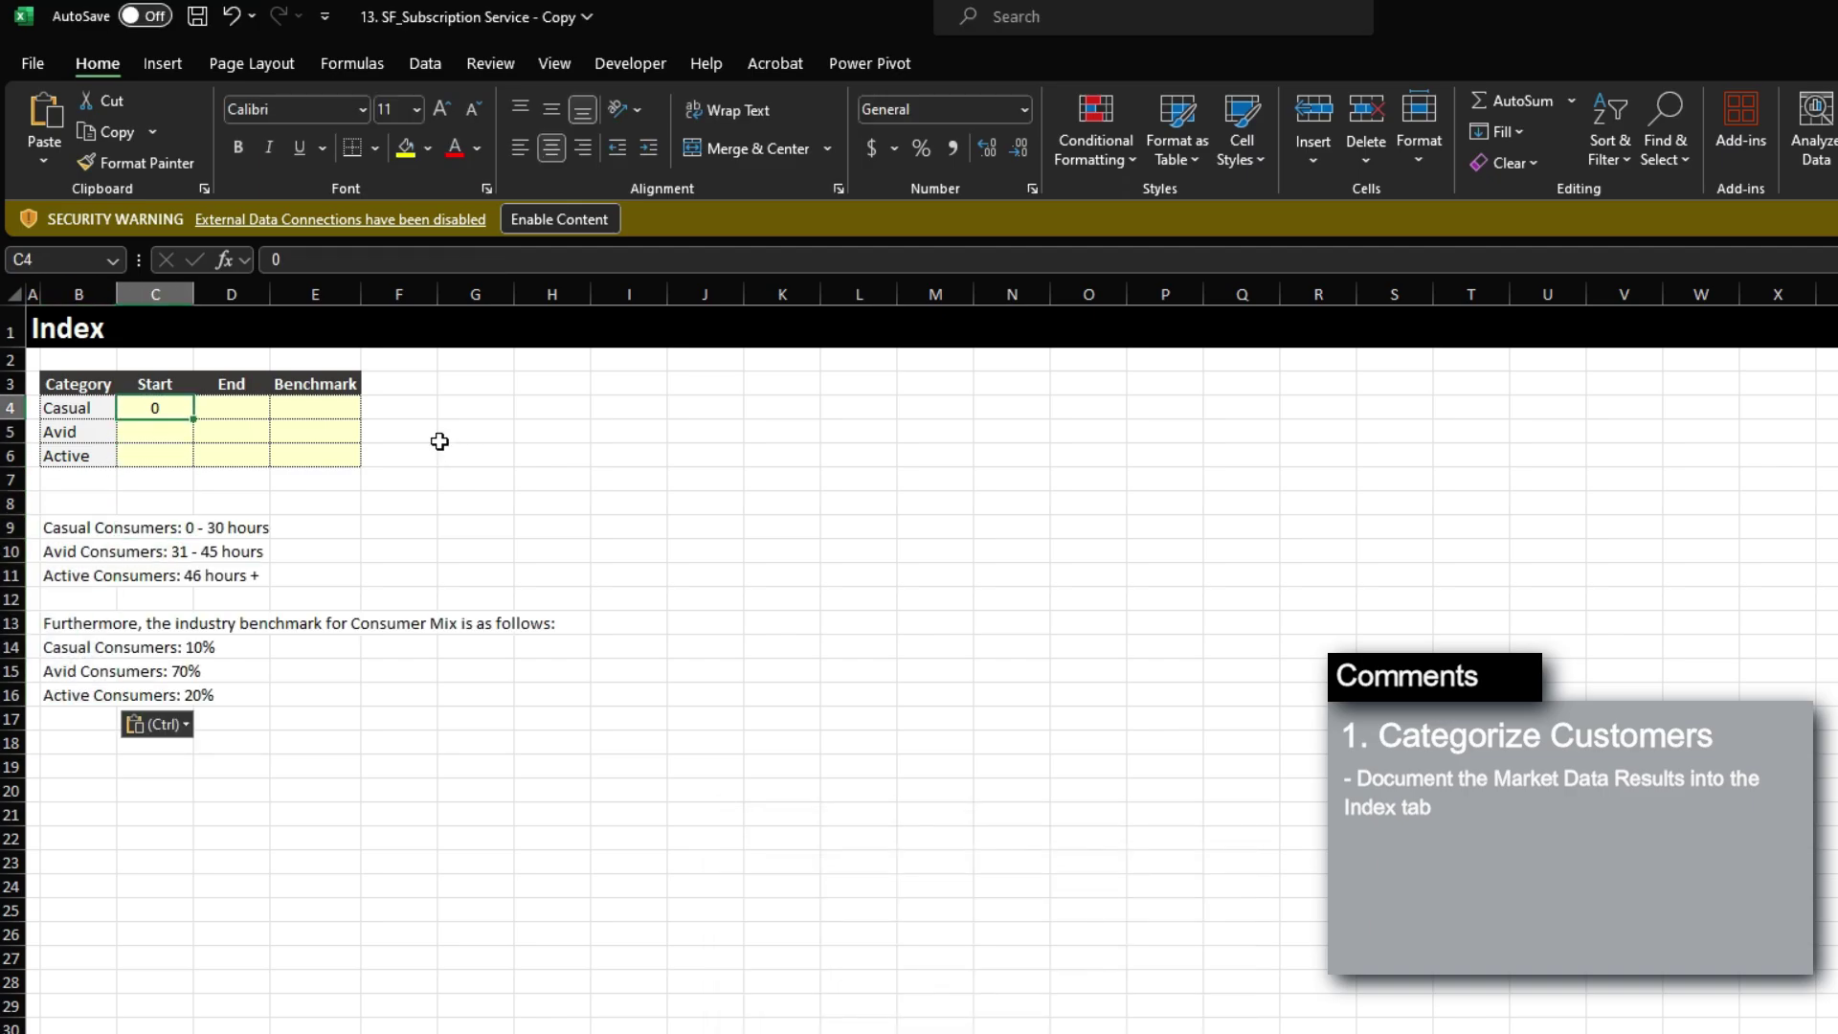
key(Right)
text(30)
key(Return)
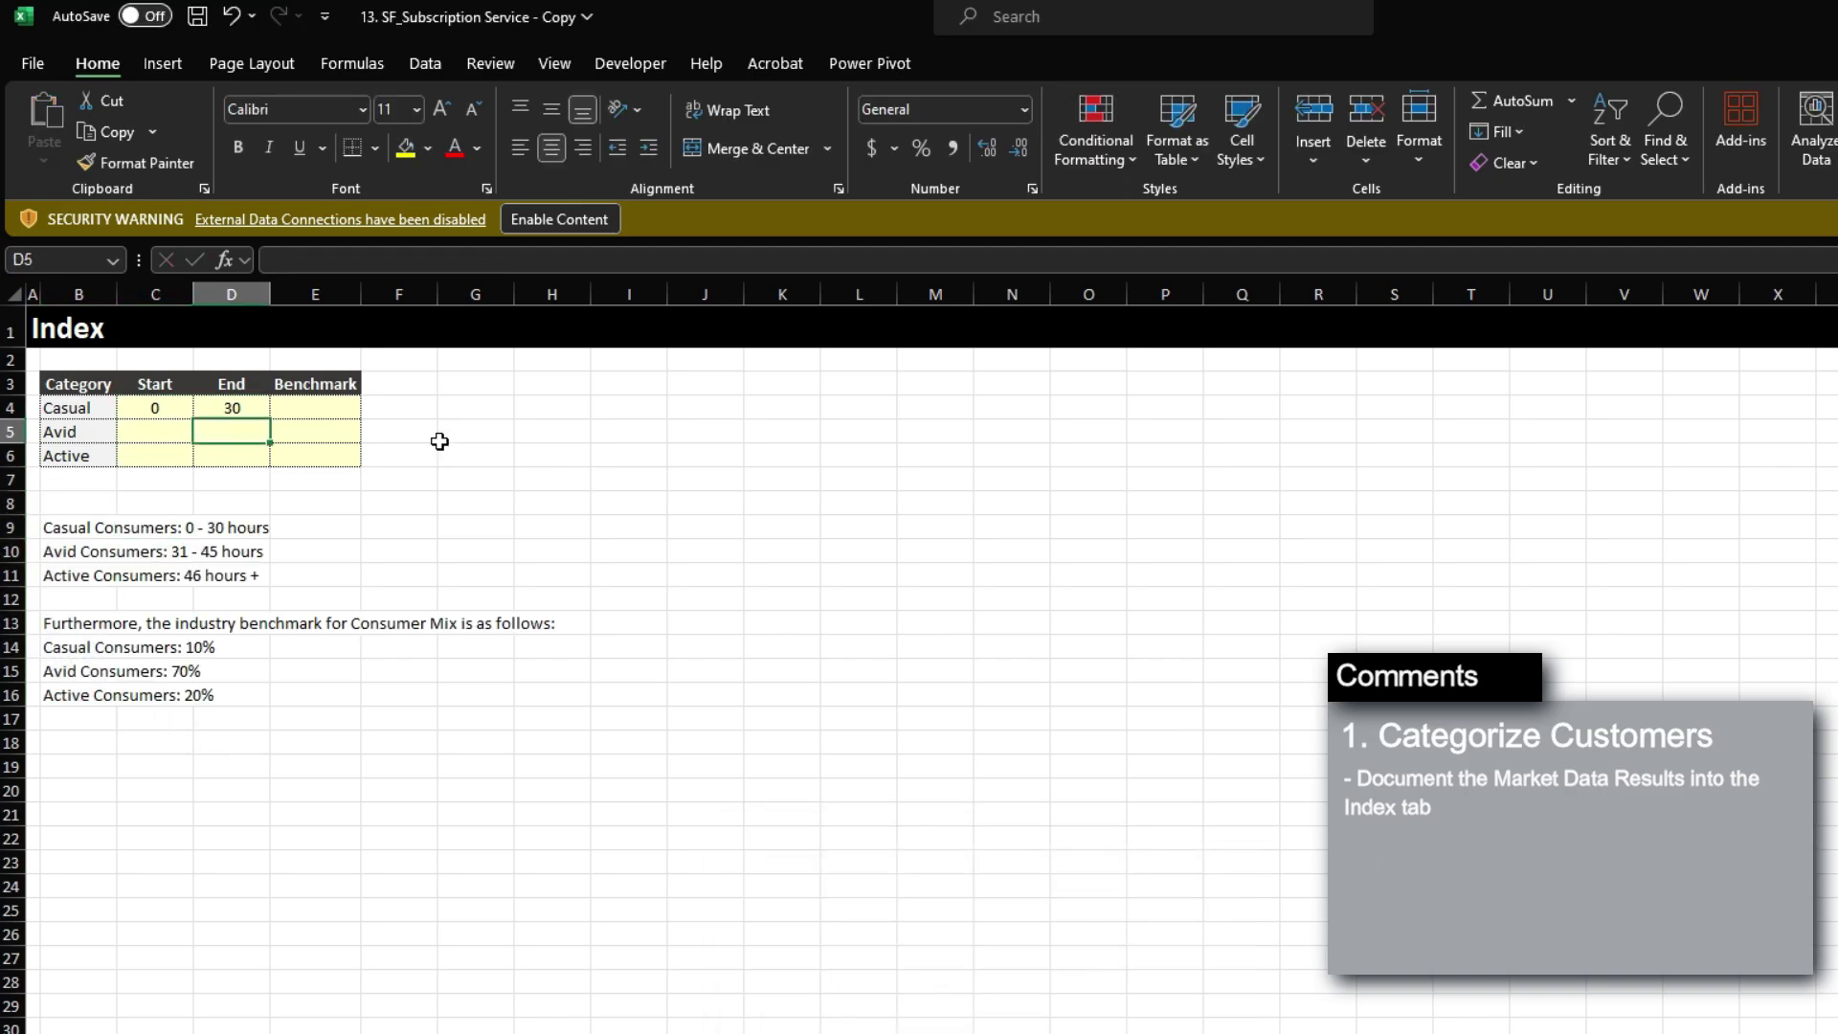
Set the Avid category's Start to 31 and End to 45 in the Index table.
key(Left)
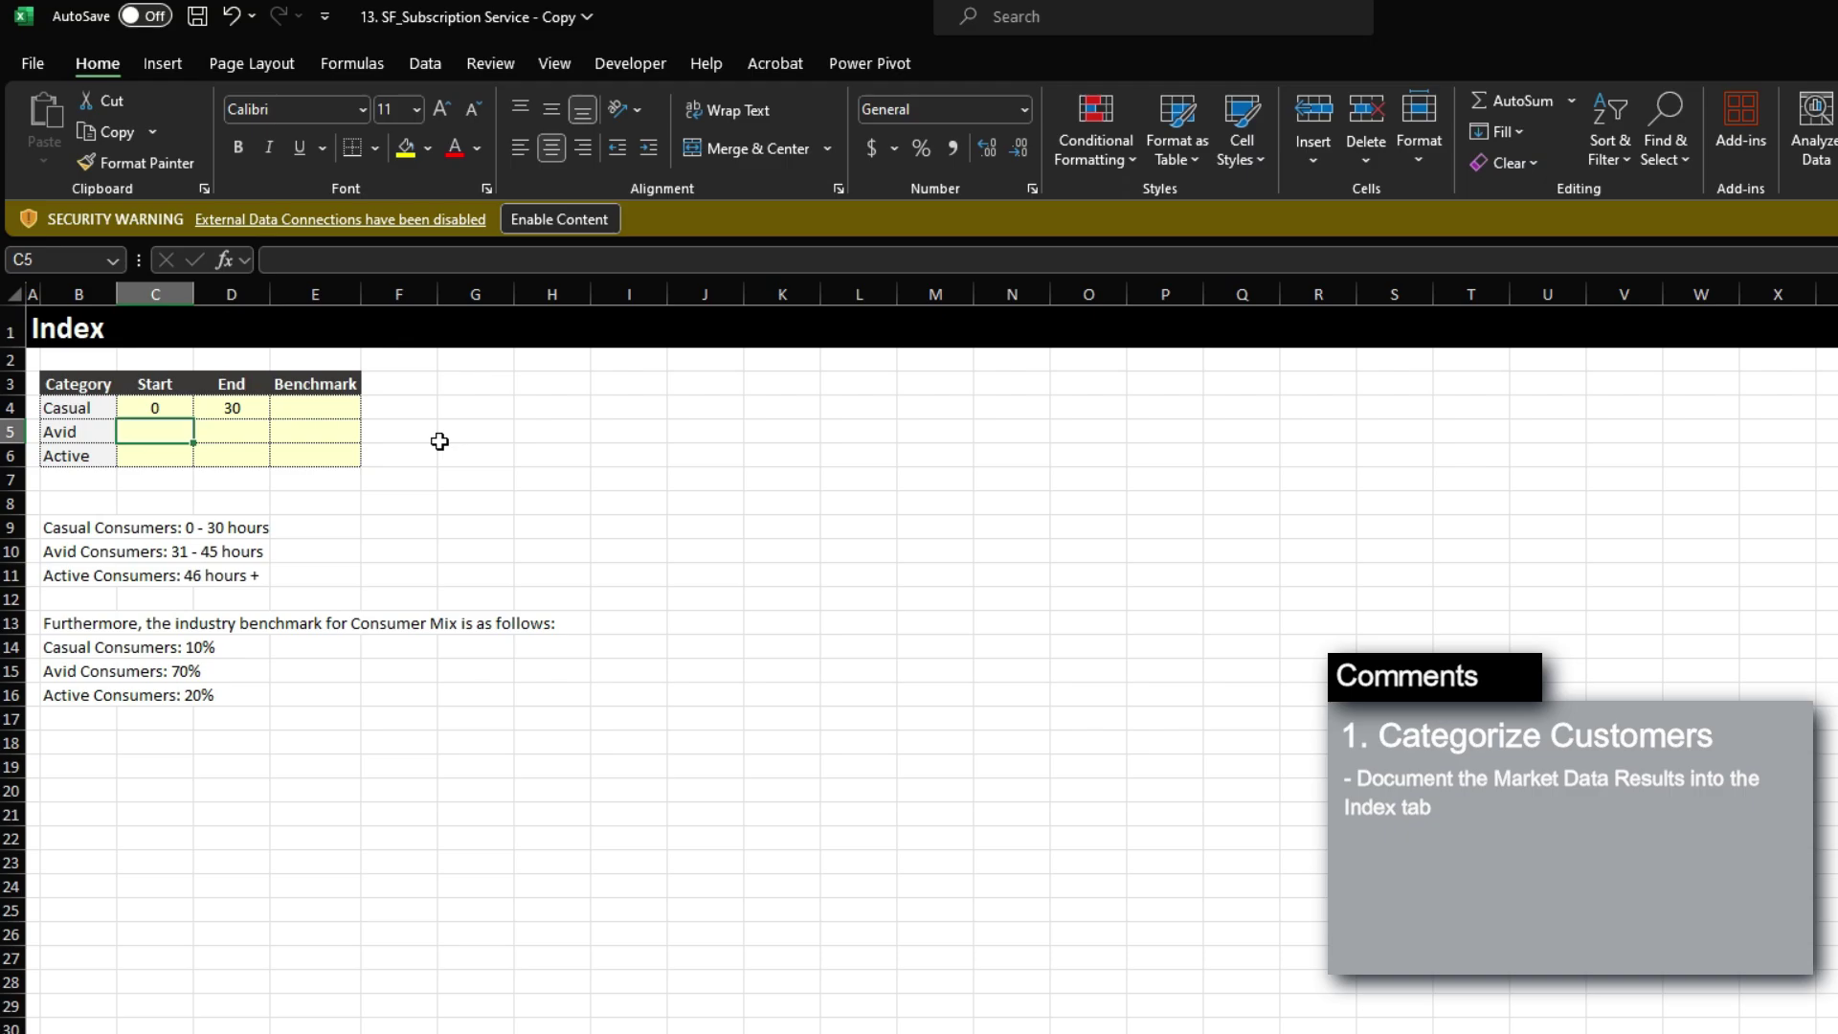
text(31)
key(Tab)
text(45)
key(Return)
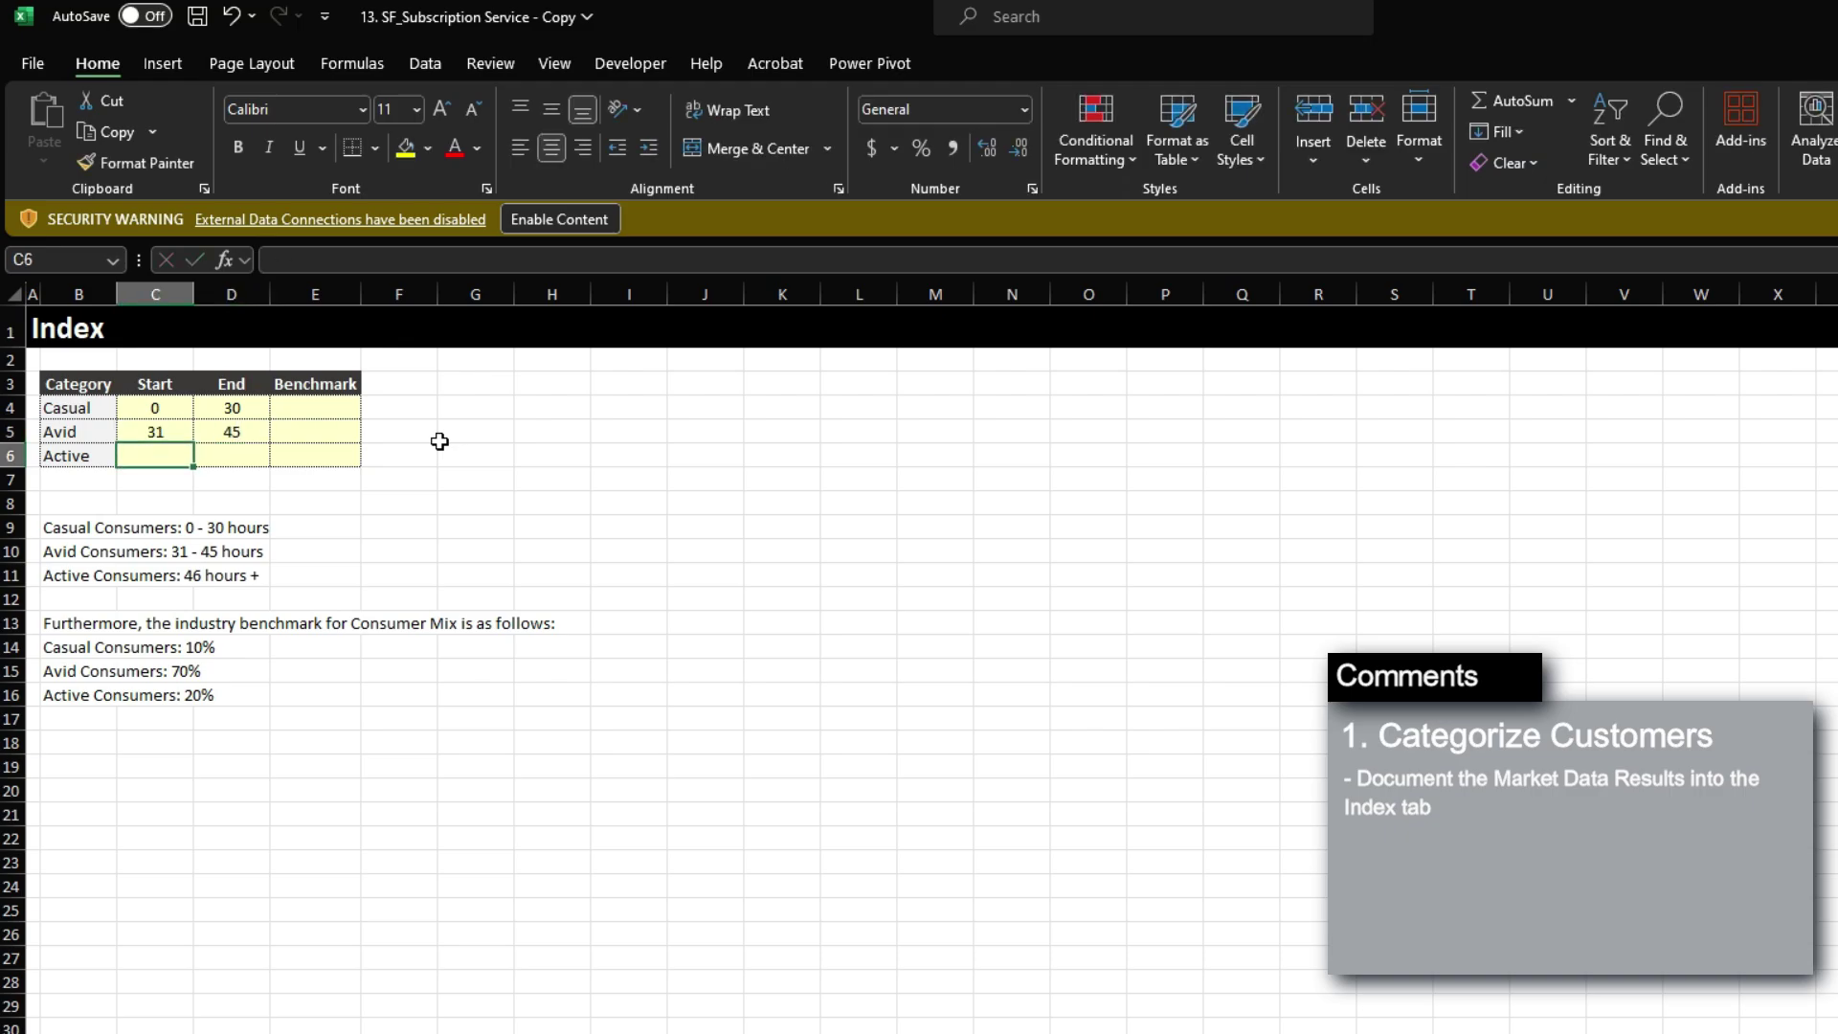
Set the Active category's Start to 46 and End to 999999 in the Index table.
text(46)
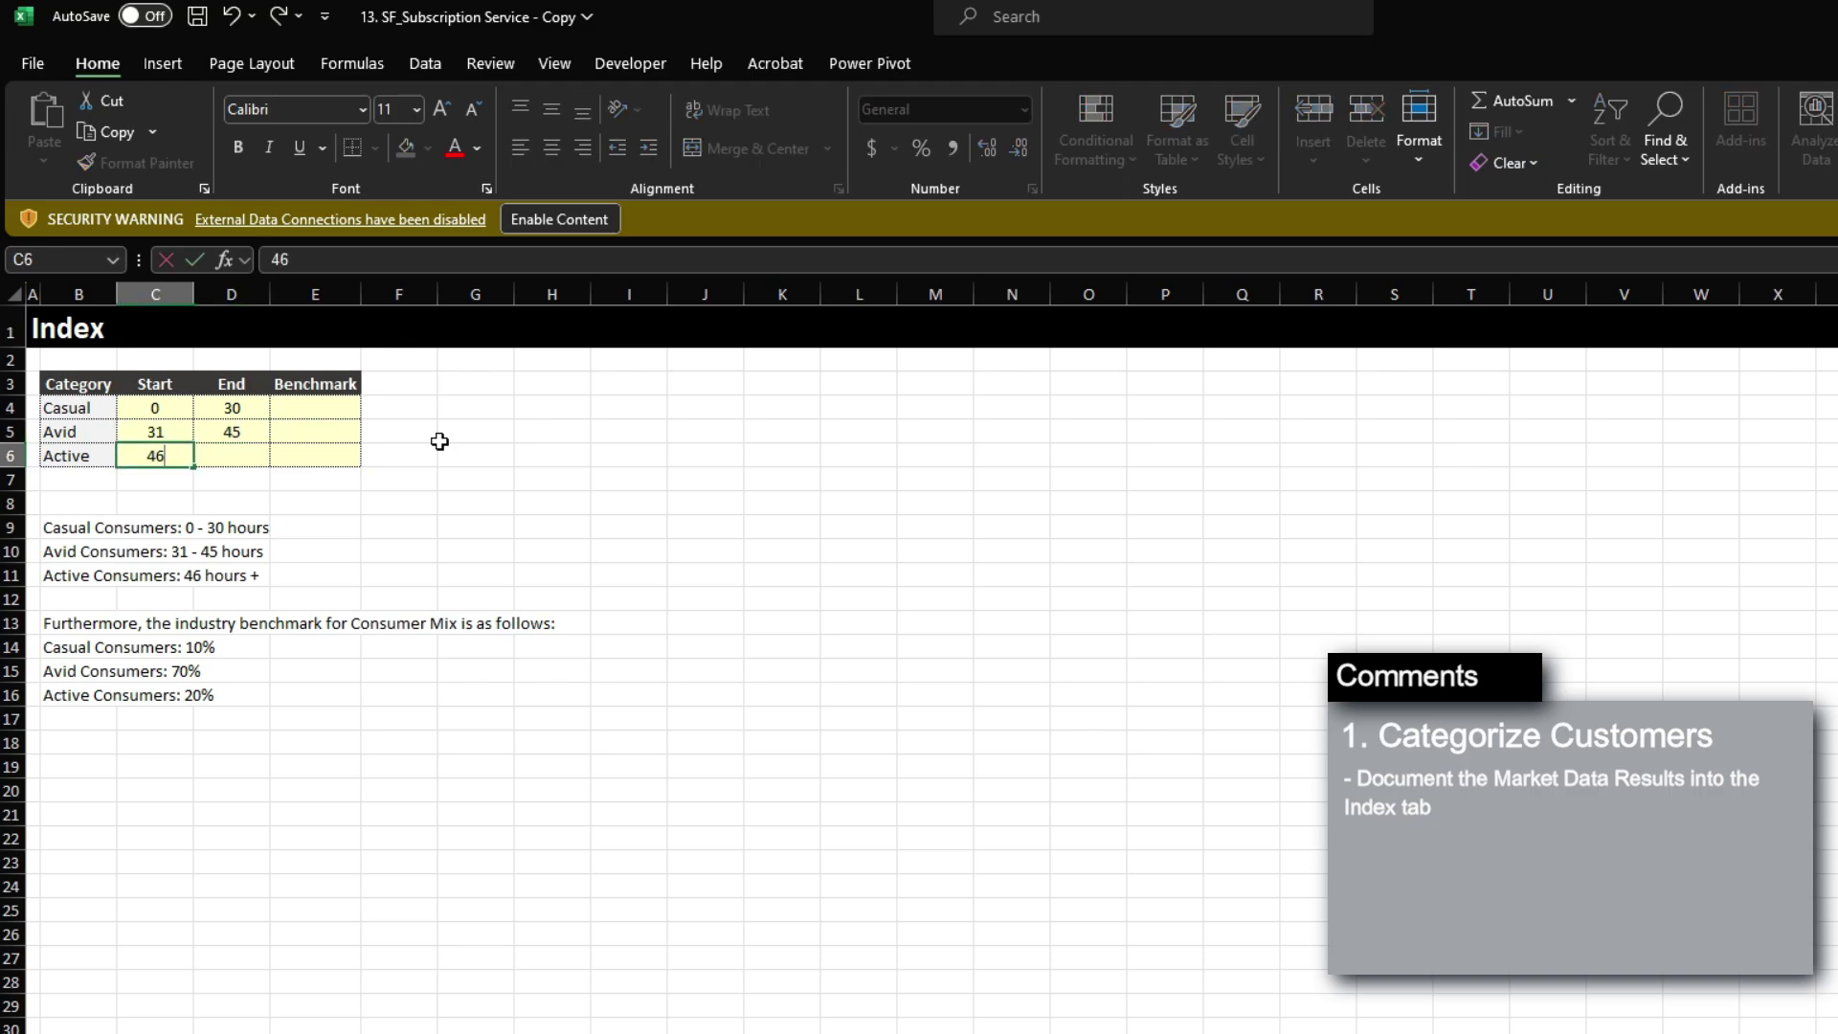
key(Tab)
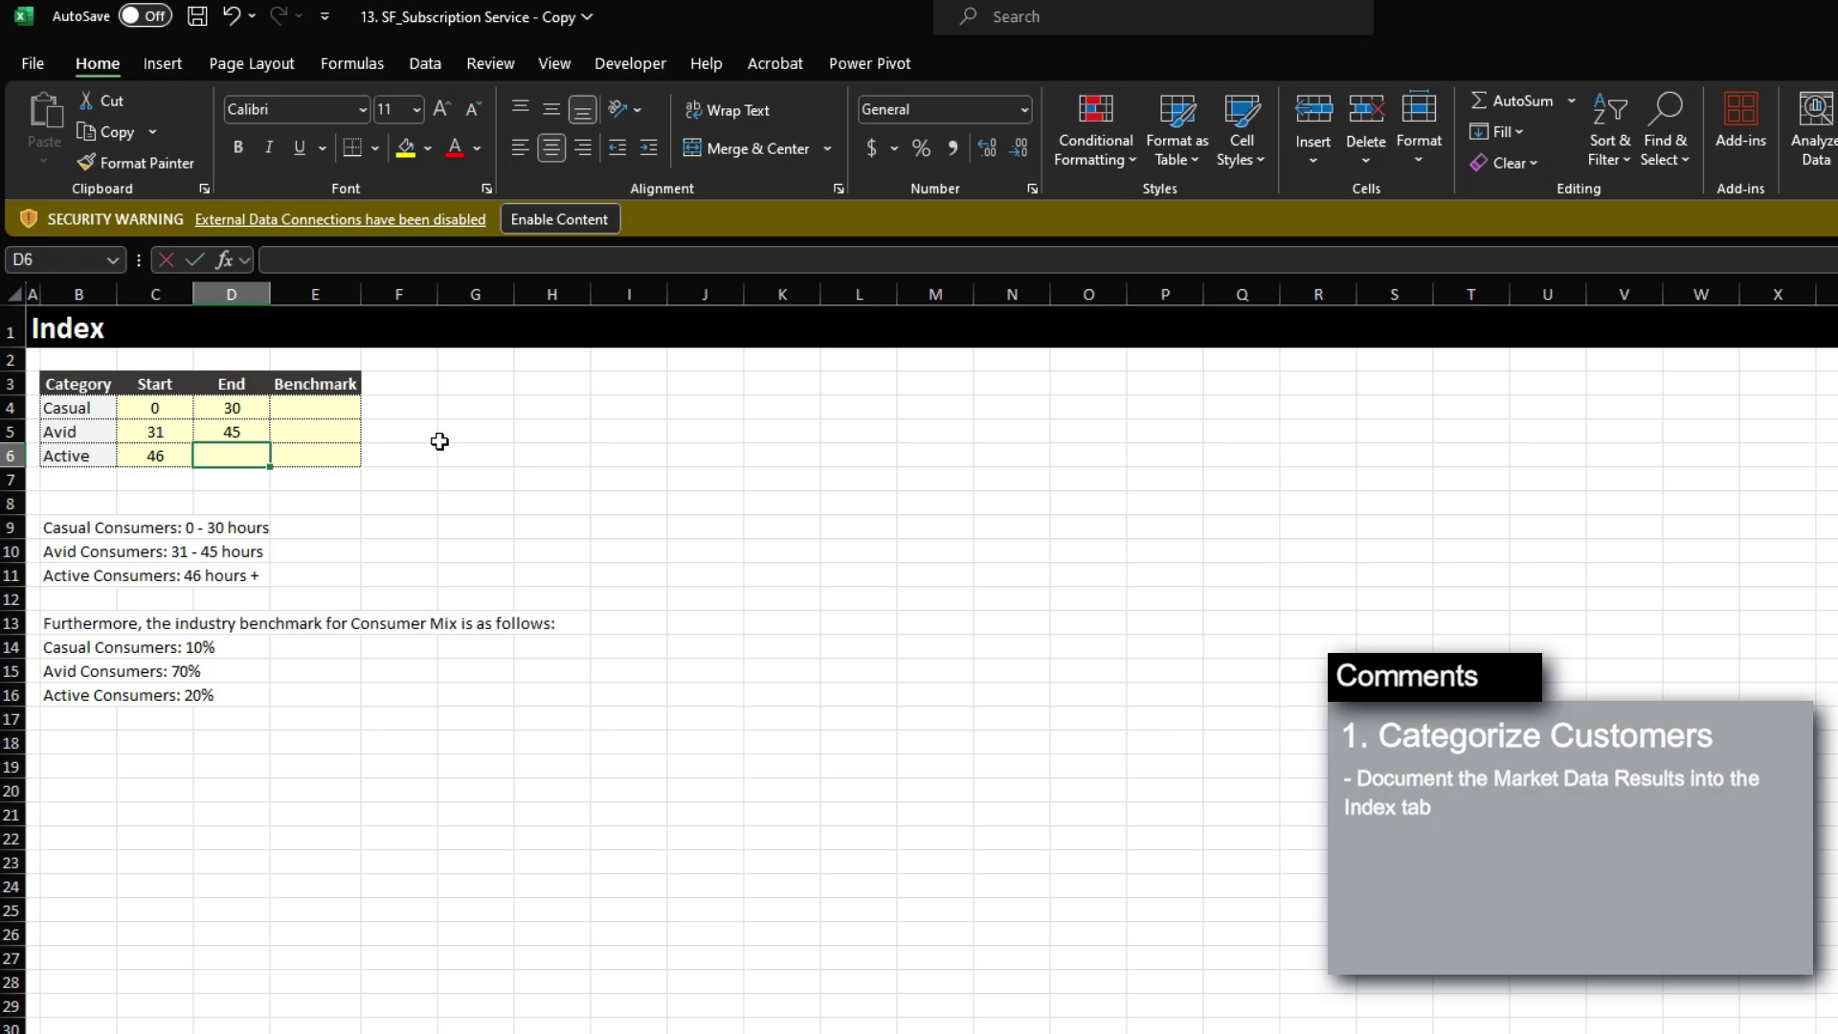
text(999999)
key(Left)
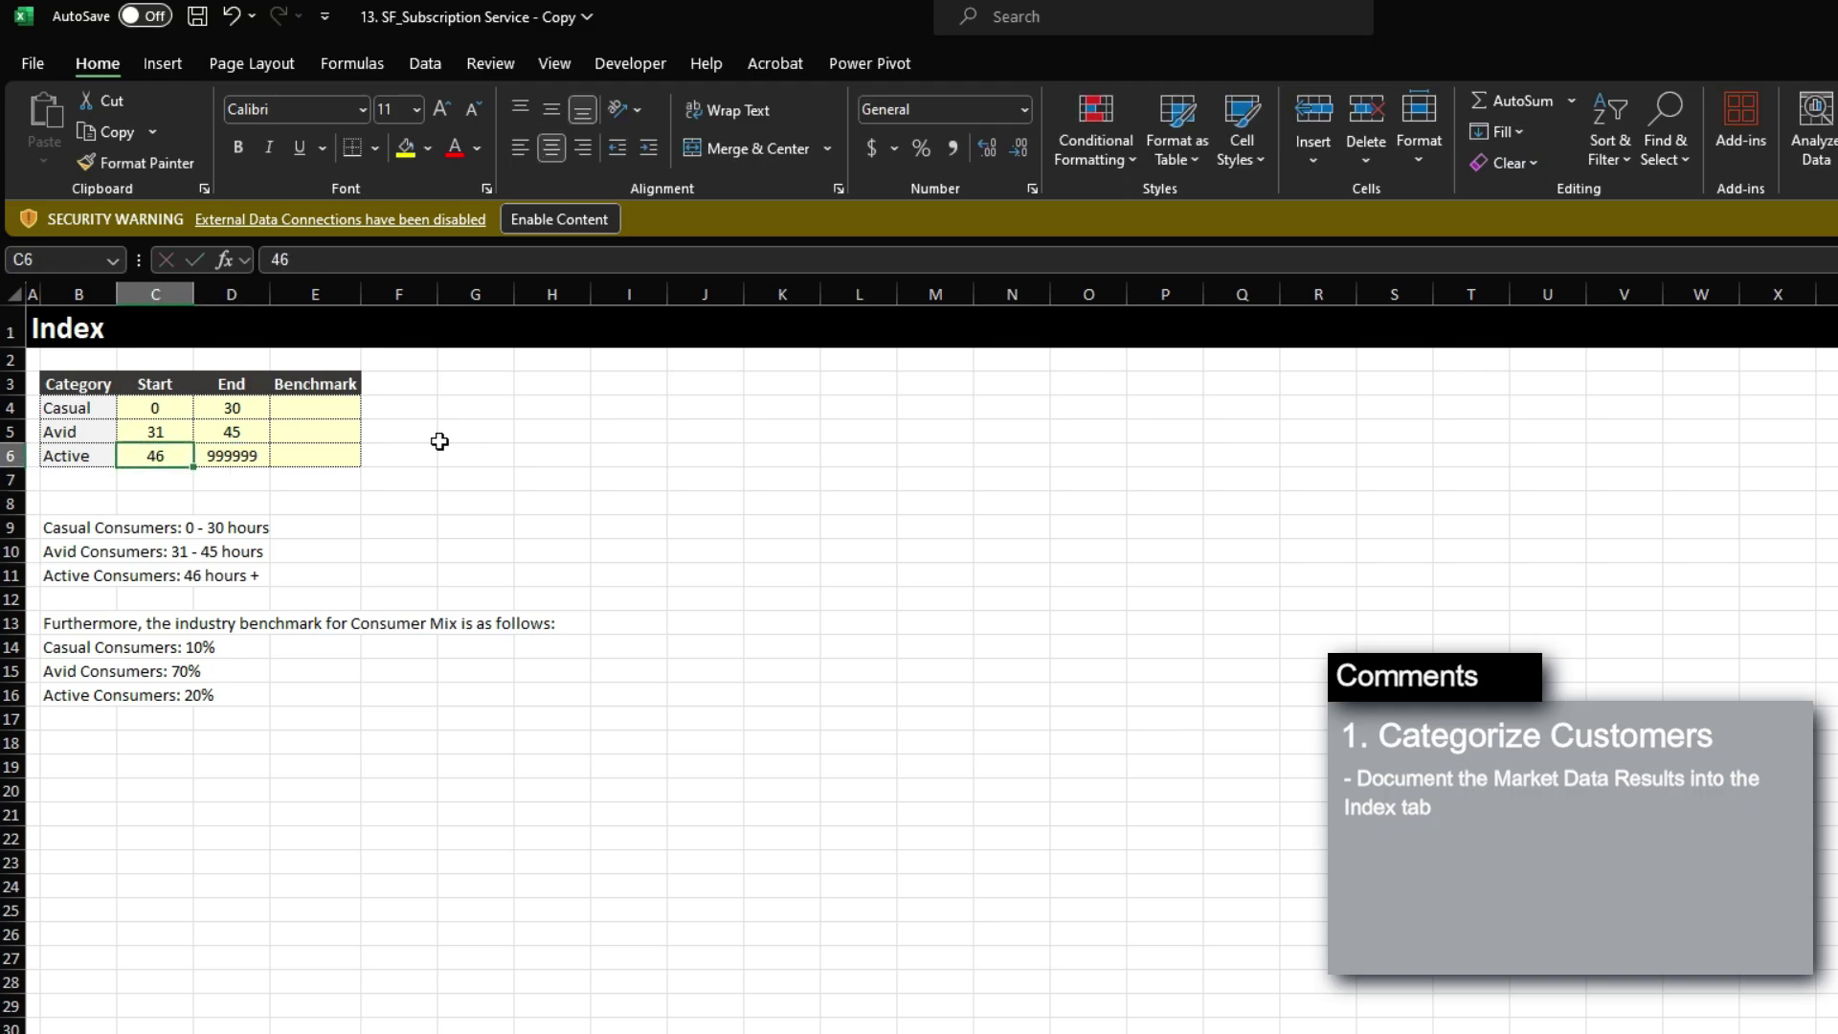
Enter Benchmark values of 10% for Casual, 70% for Avid and 20% for Active in the Index table.
key(Right)
key(Right)
key(Up)
key(Up)
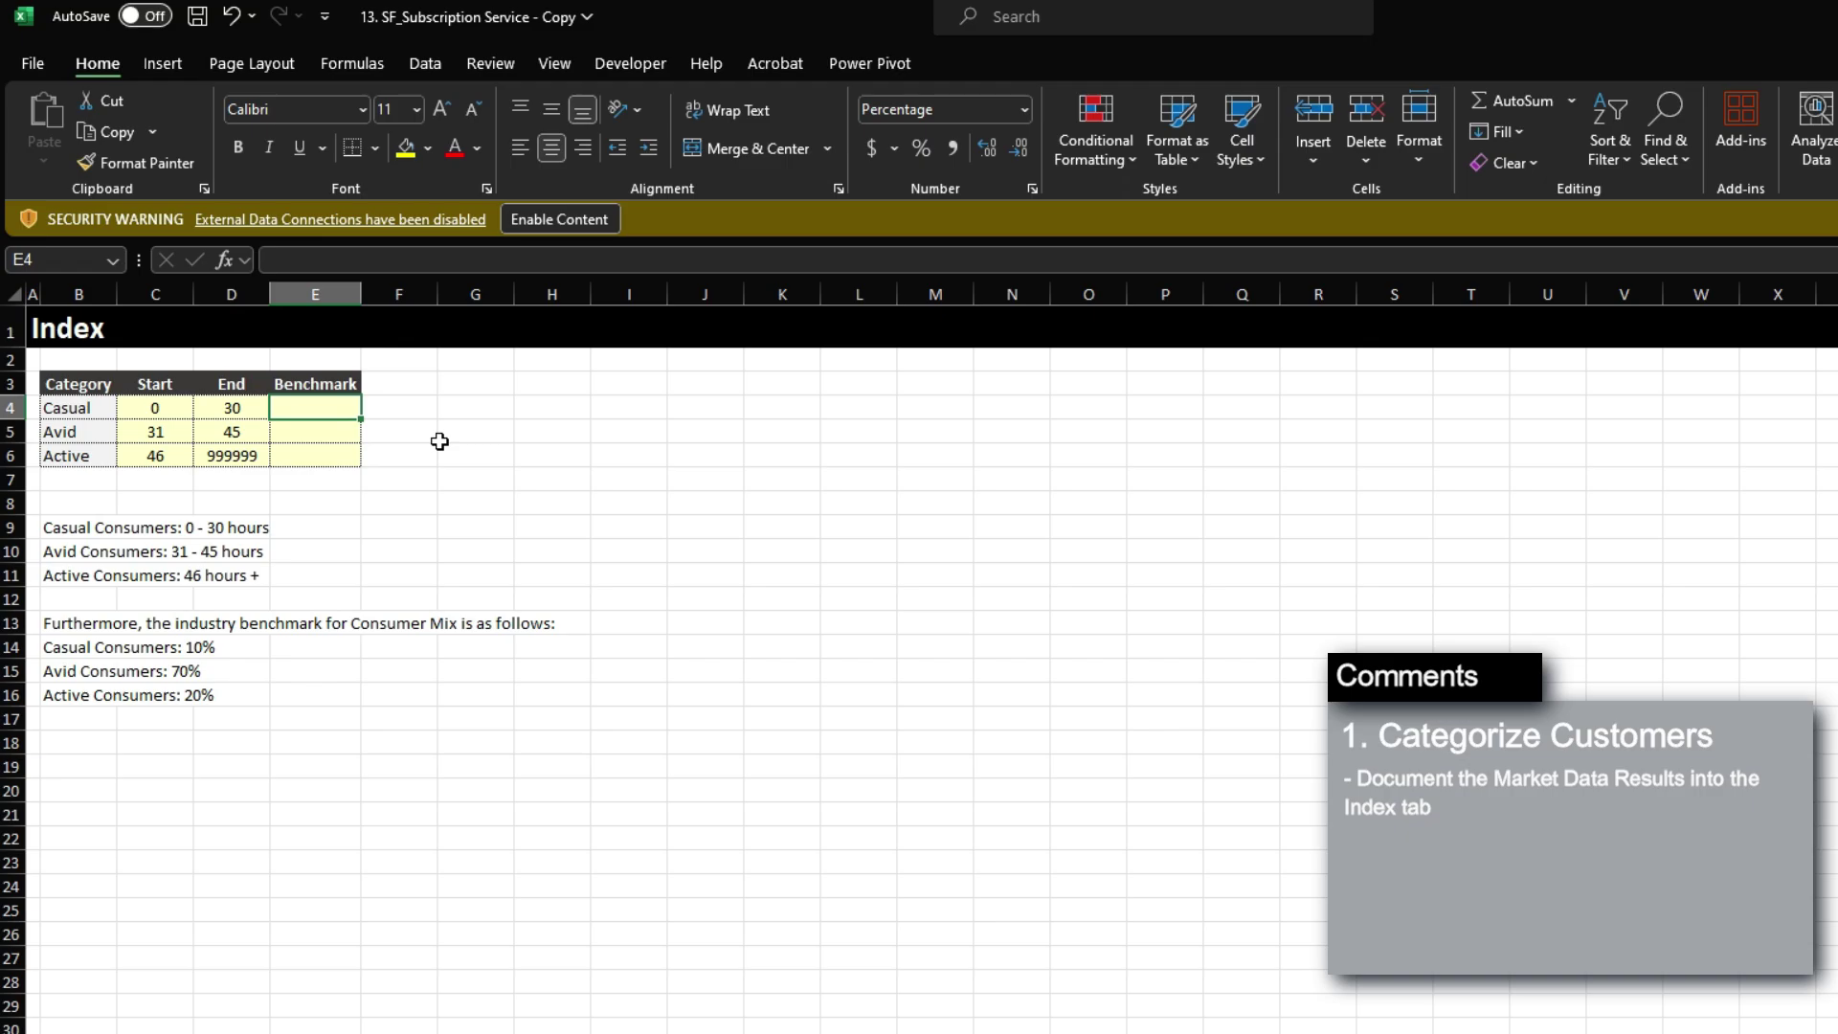
text(10)
key(Return)
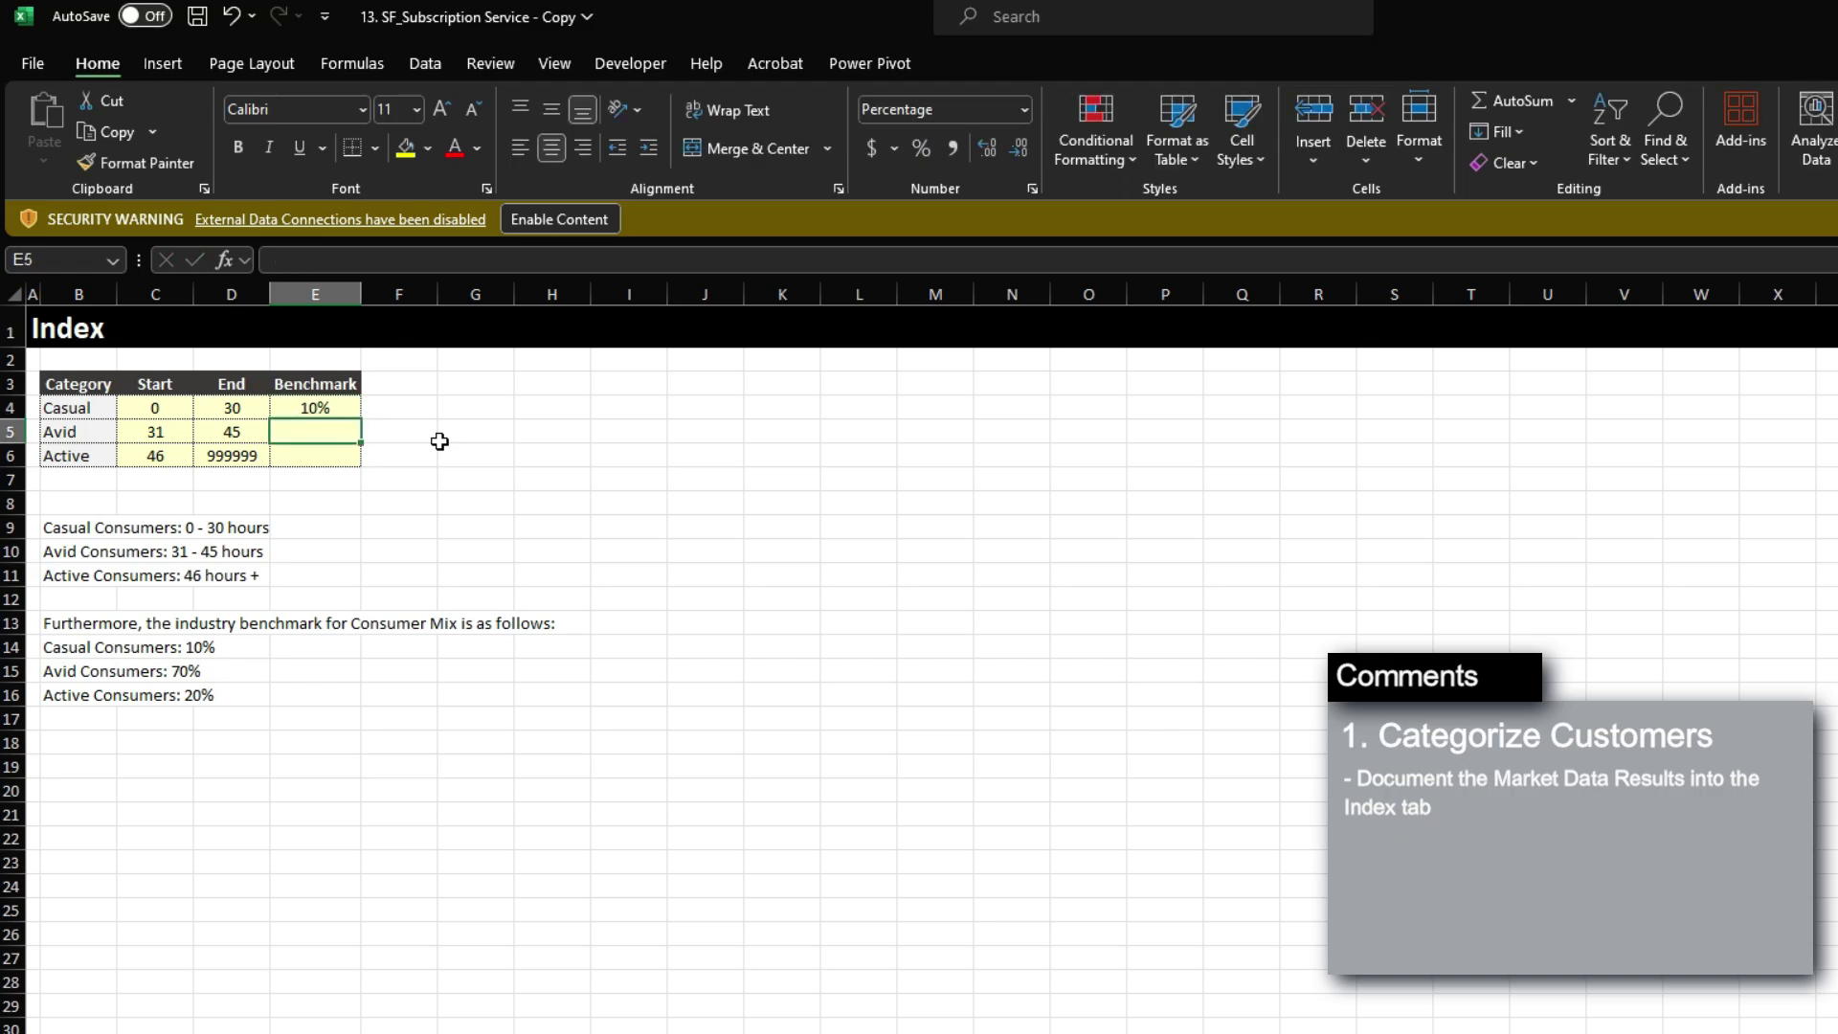
text(70)
key(Return)
text(20)
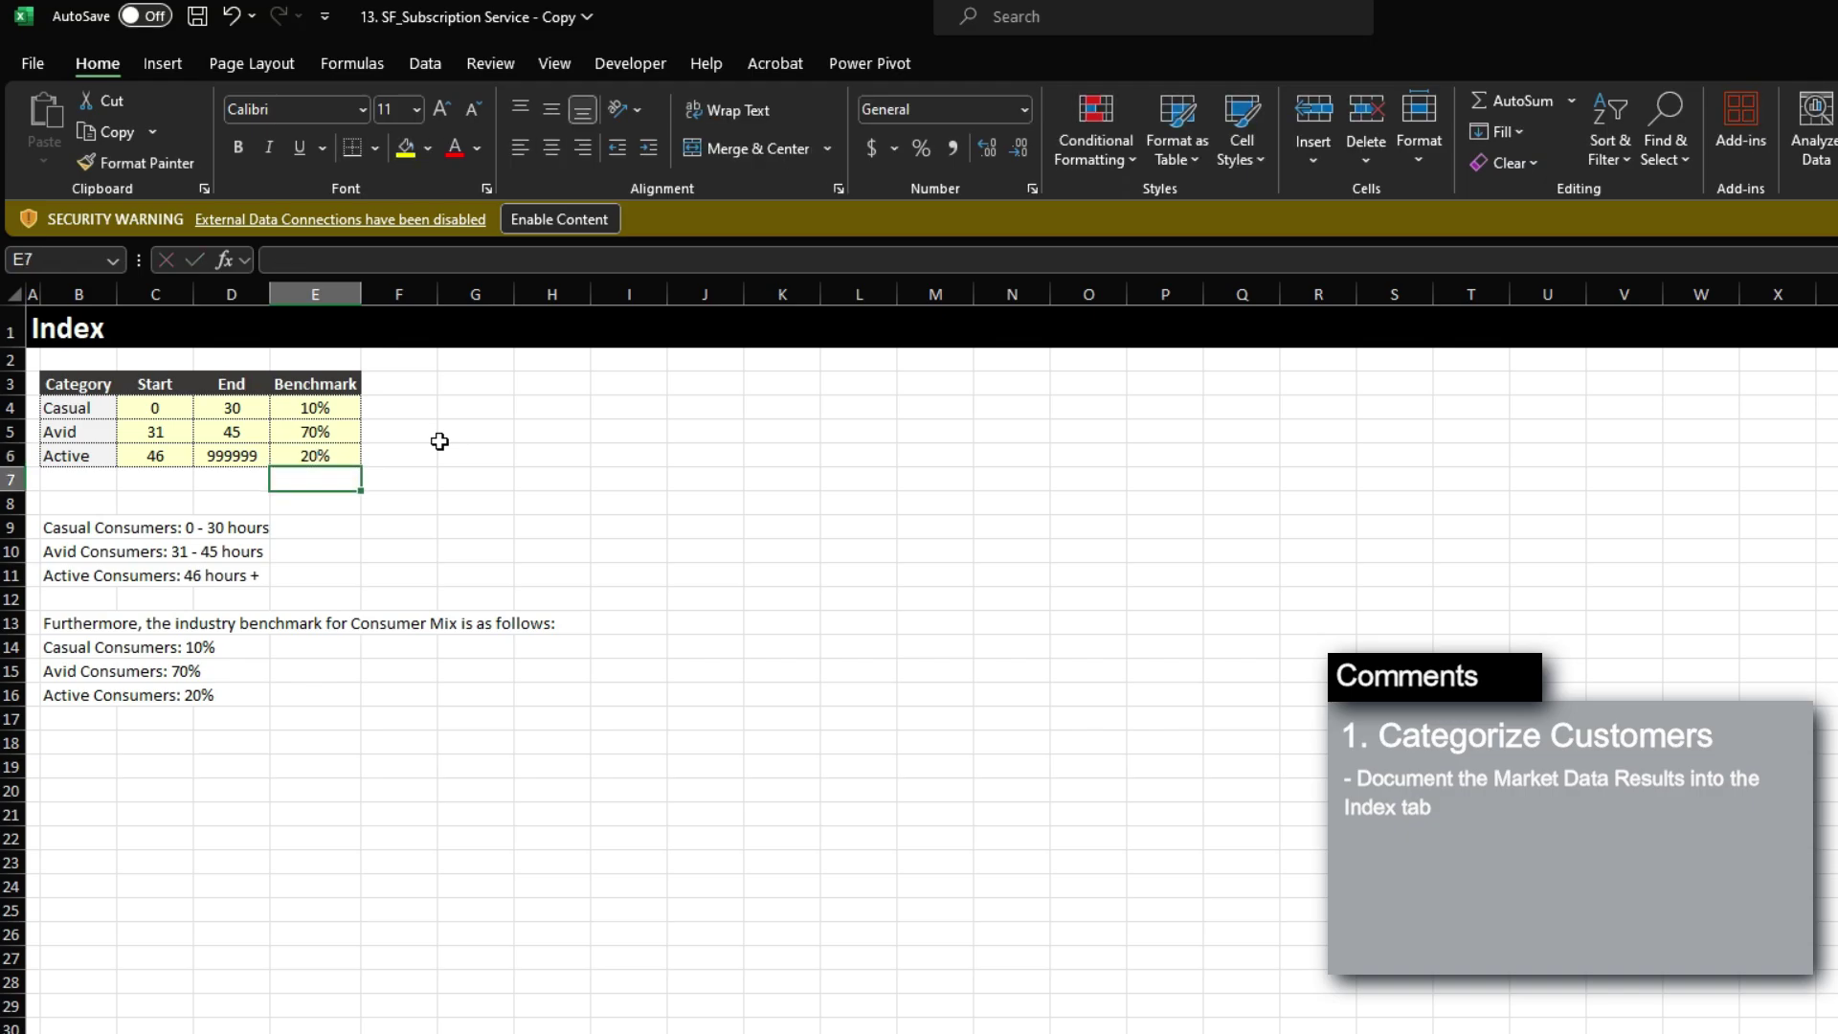
key(Return)
Delete the rows holding the pasted market data notes, rows 9 to 16, below the Index table.
key(Down)
key(Down)
key(Down)
key(Left)
key(Left)
key(Left)
key(Up)
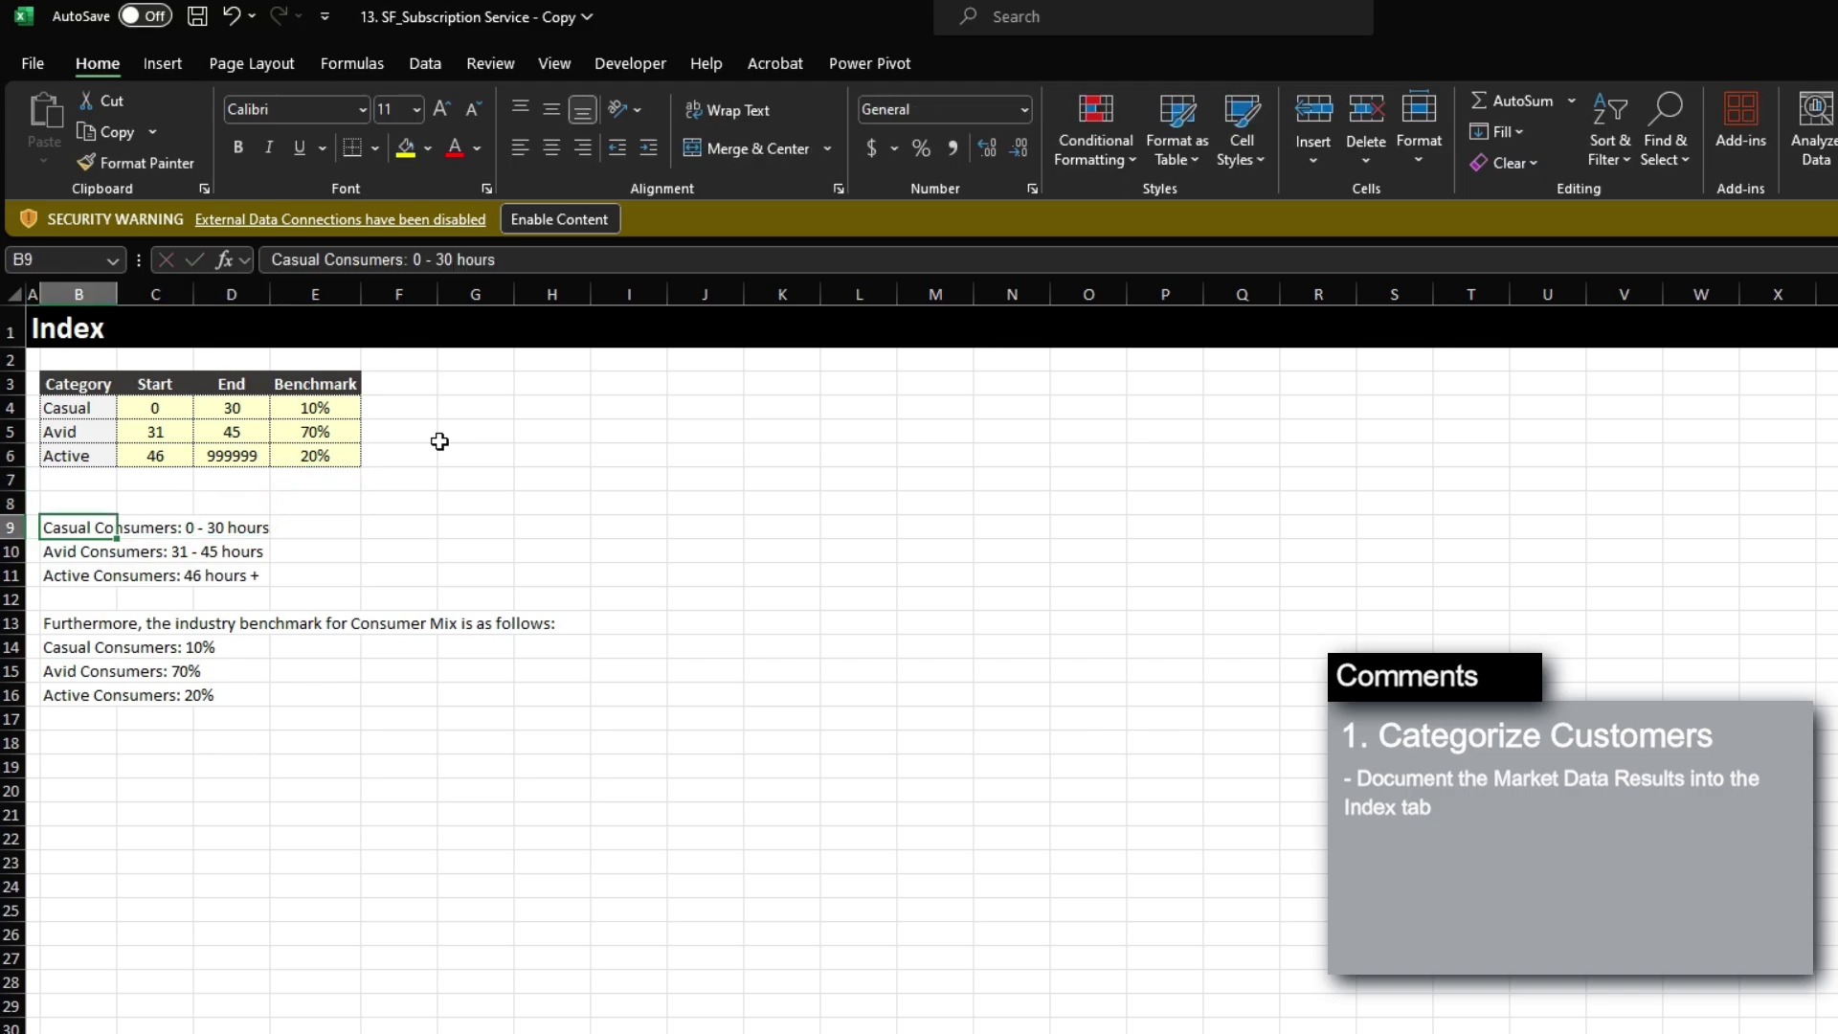
key(shift+Down)
key(shift+Down)
key(shift+Down)
key(shift+Down)
key(shift+Down)
key(shift+Down)
key(shift+Down)
key(shift+Right)
key(shift+Right)
key(shift+Right)
key(alt+h)
key(d)
key(r)
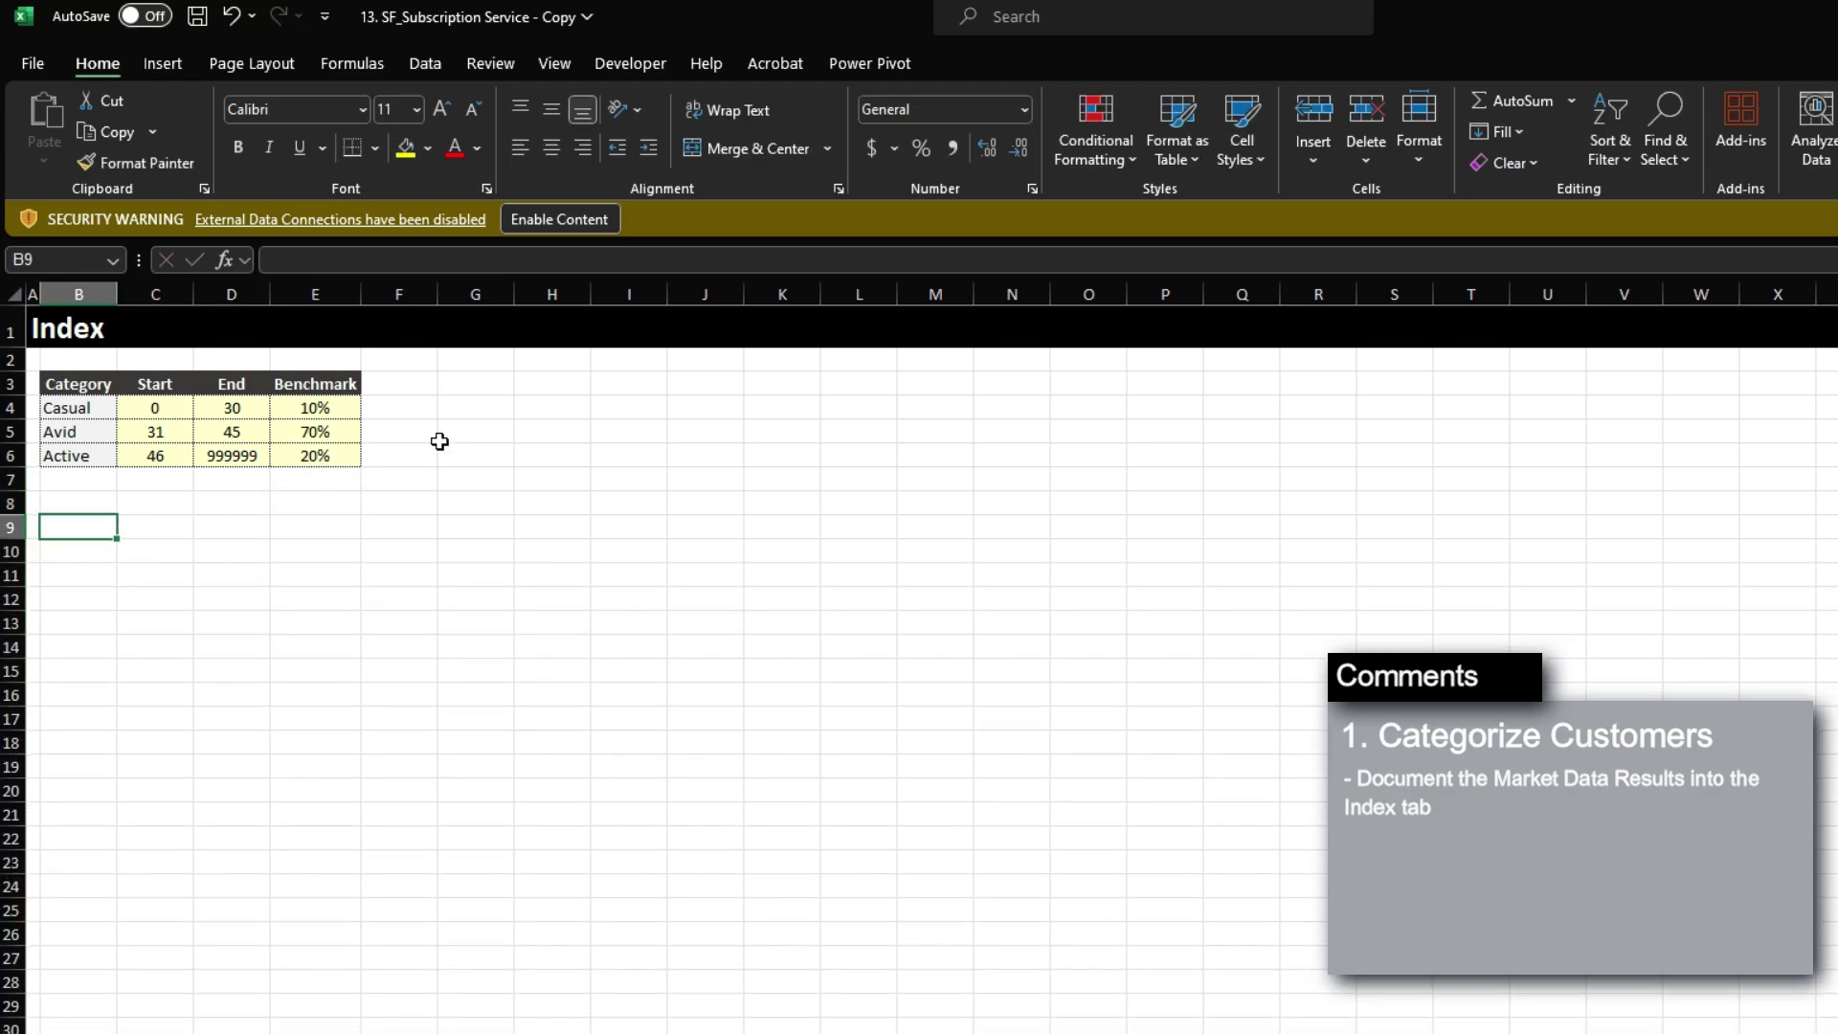
Review the category names in B4:B6 of the Index table.
key(ctrl+Page_Up)
key(ctrl+Page_Up)
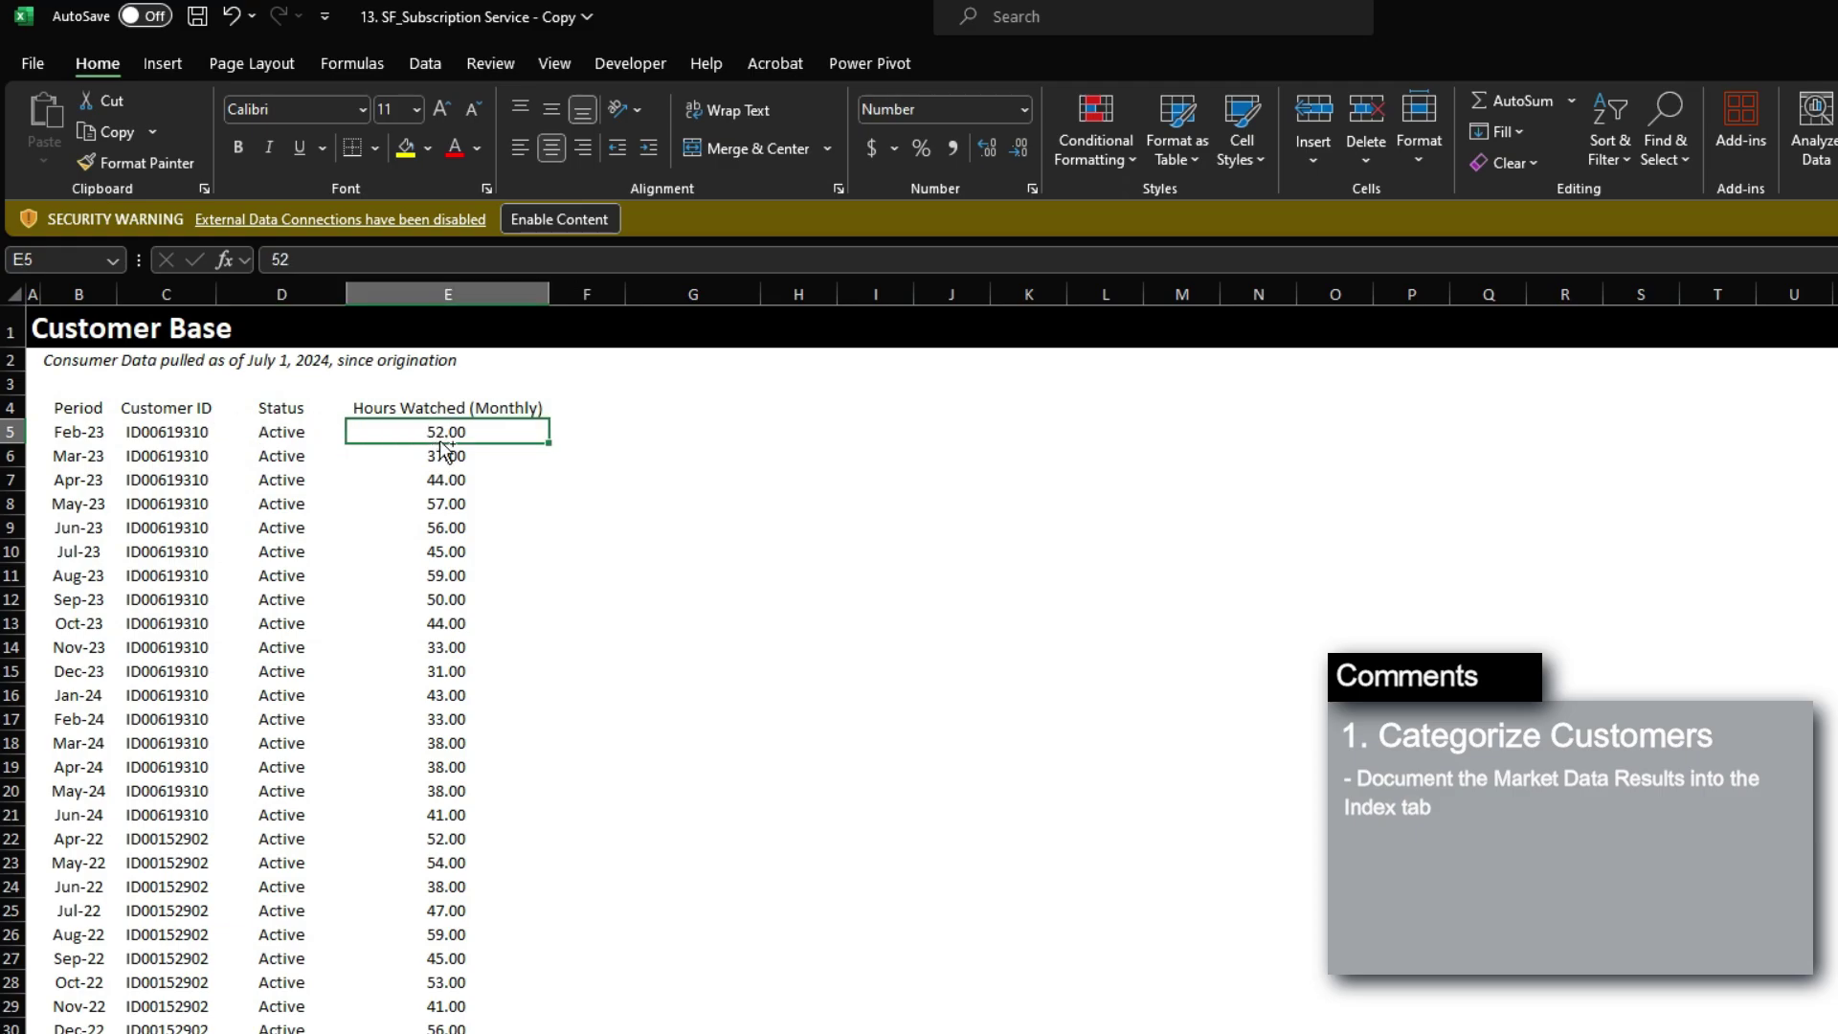
key(ctrl+Page_Up)
key(Up)
key(Up)
key(Up)
key(Up)
key(Up)
key(ctrl+shift+Down)
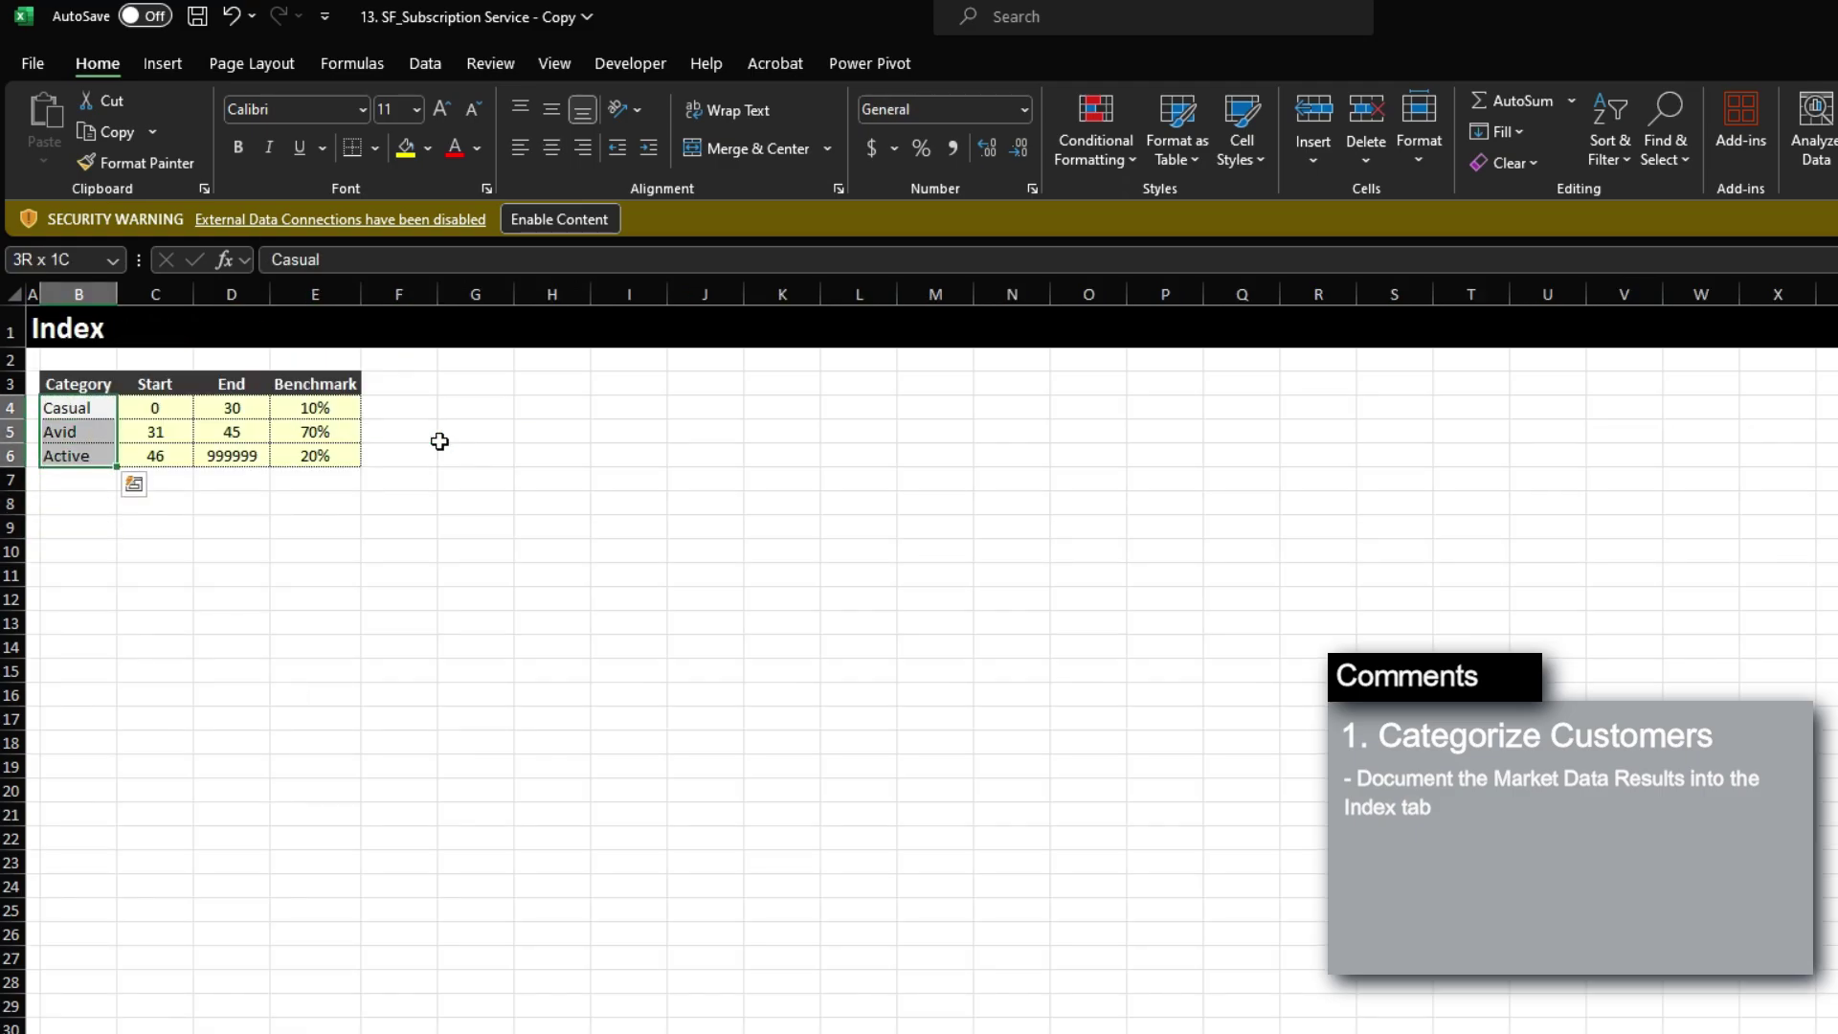
Copy the Hours Watched (Monthly) header on the Customer Base sheet to G4.
key(ctrl+Page_Down)
key(ctrl+Page_Down)
key(Up)
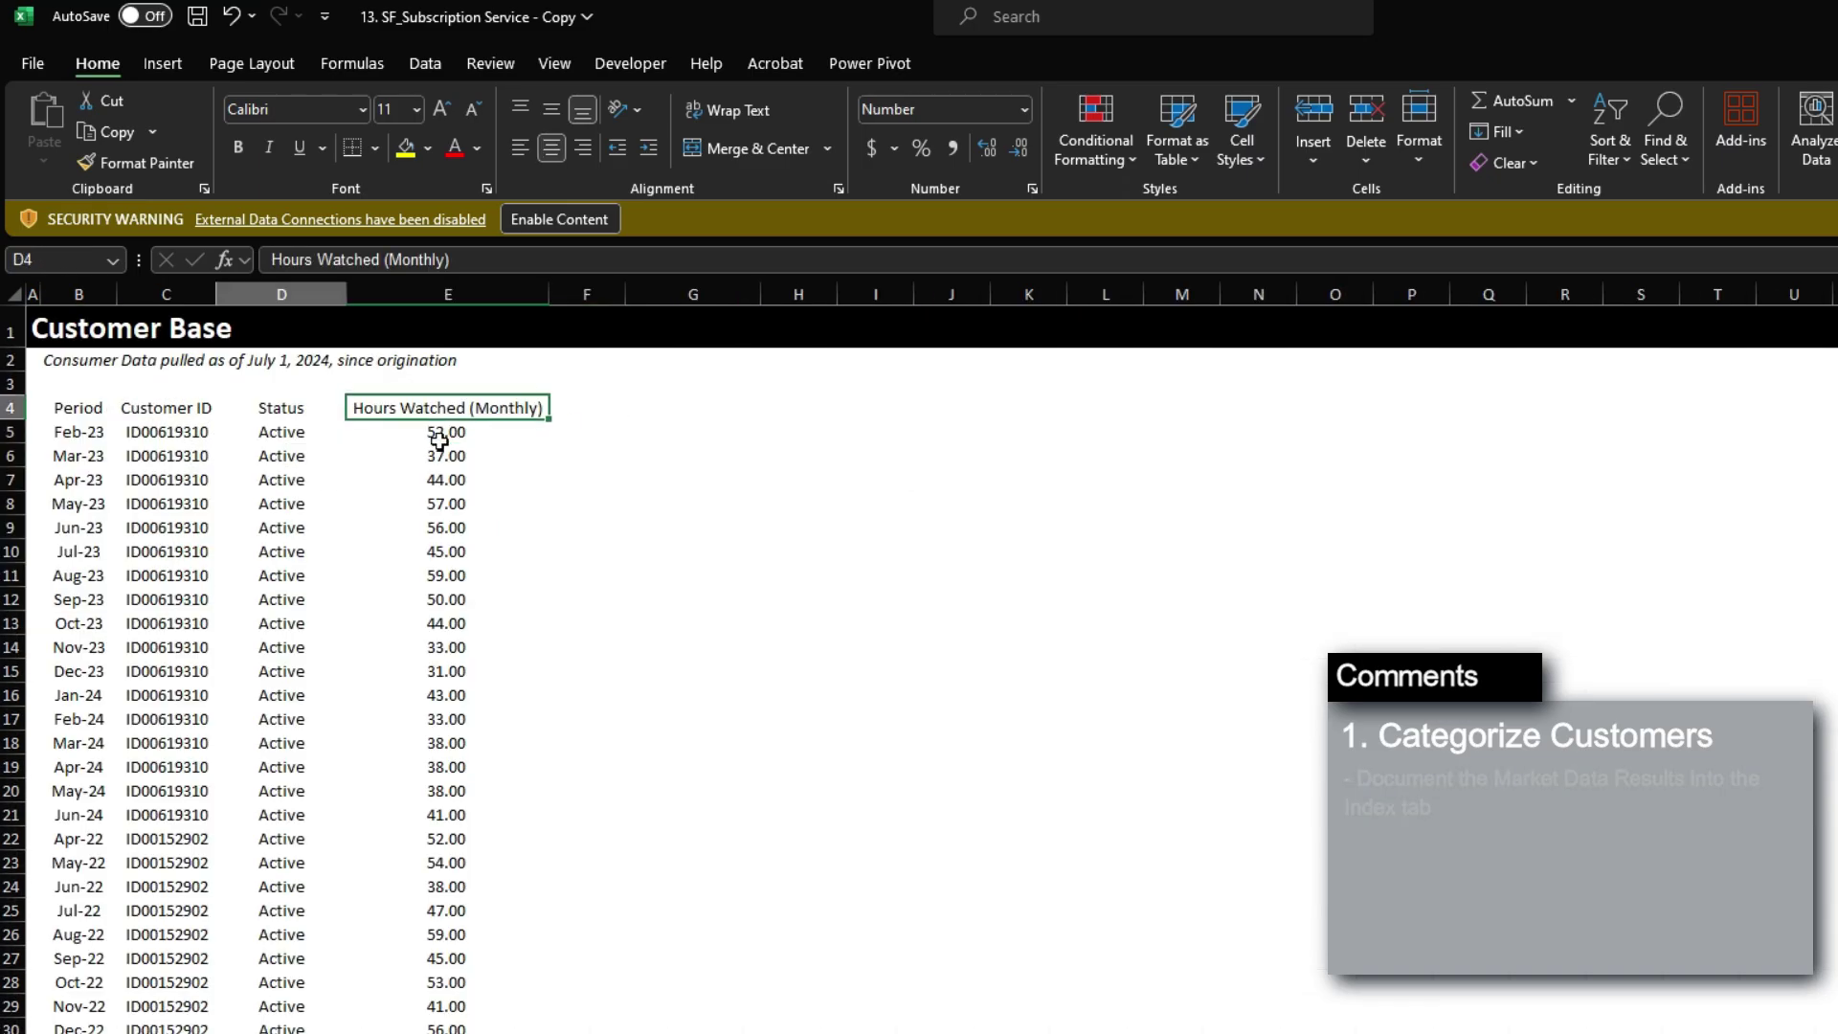
click(439, 441)
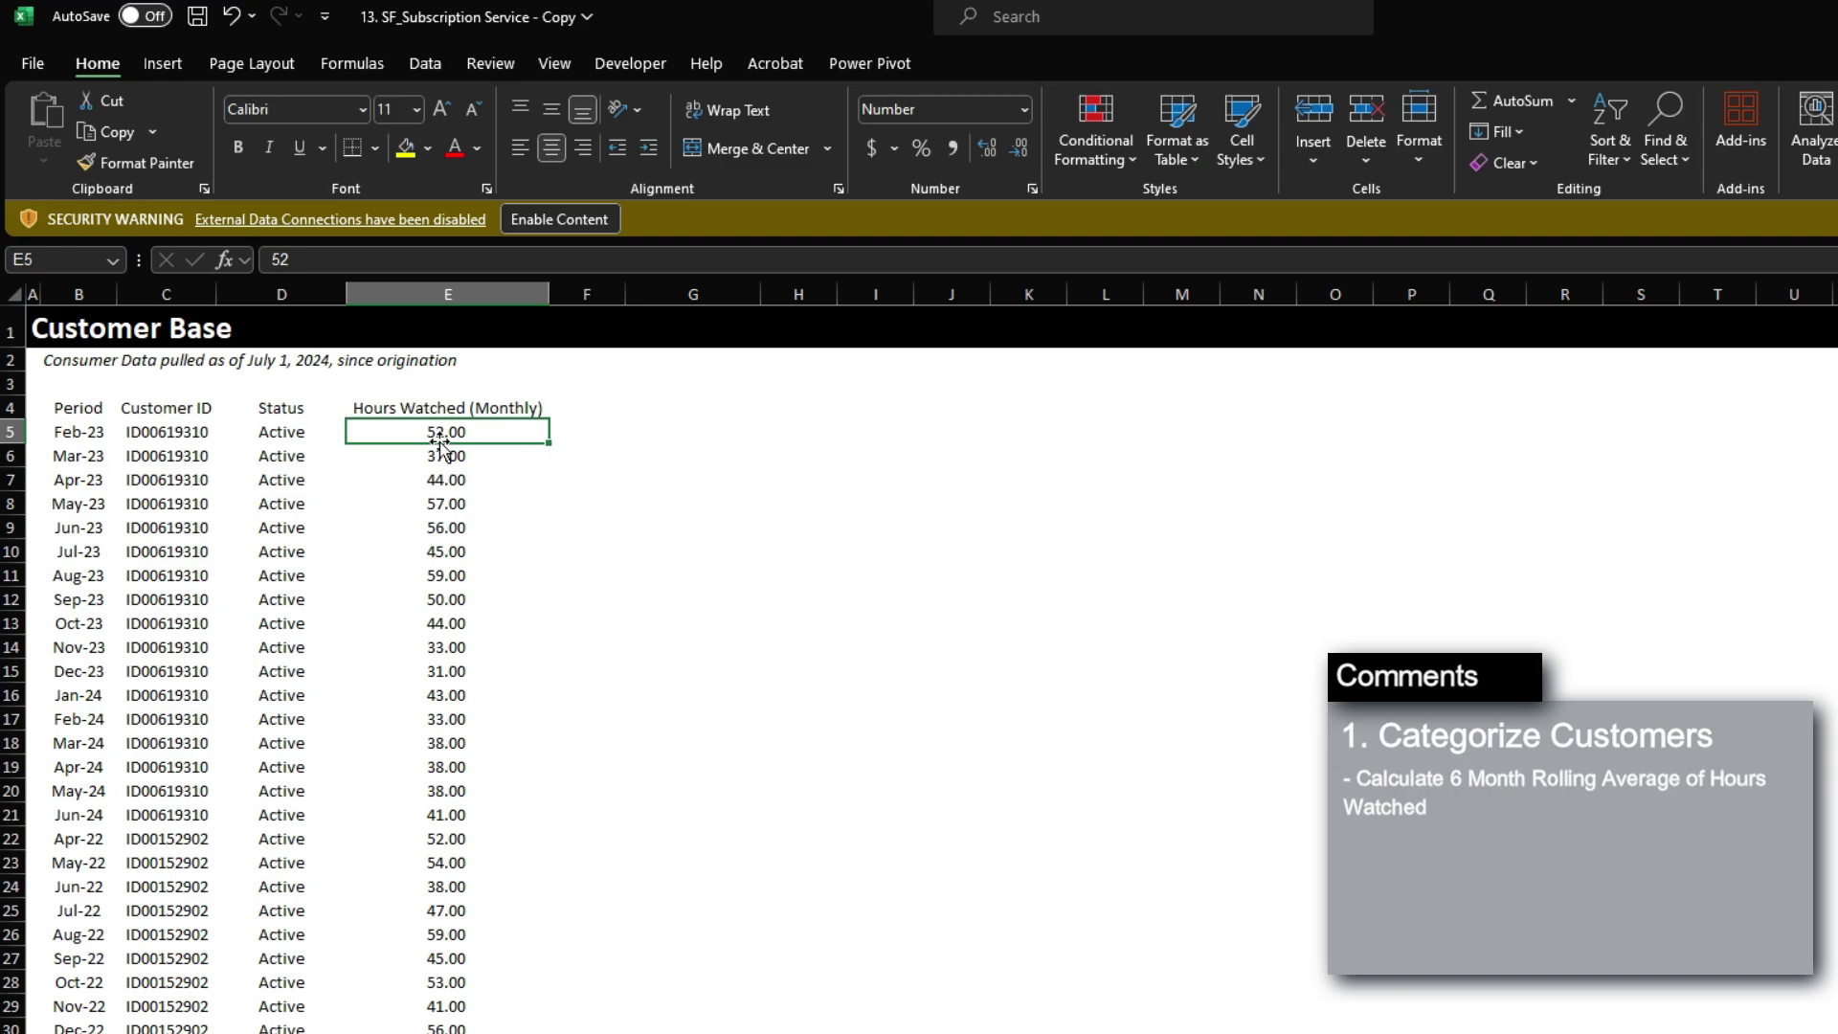
key(Up)
key(ctrl+c)
key(Right)
key(Right)
key(ctrl+v)
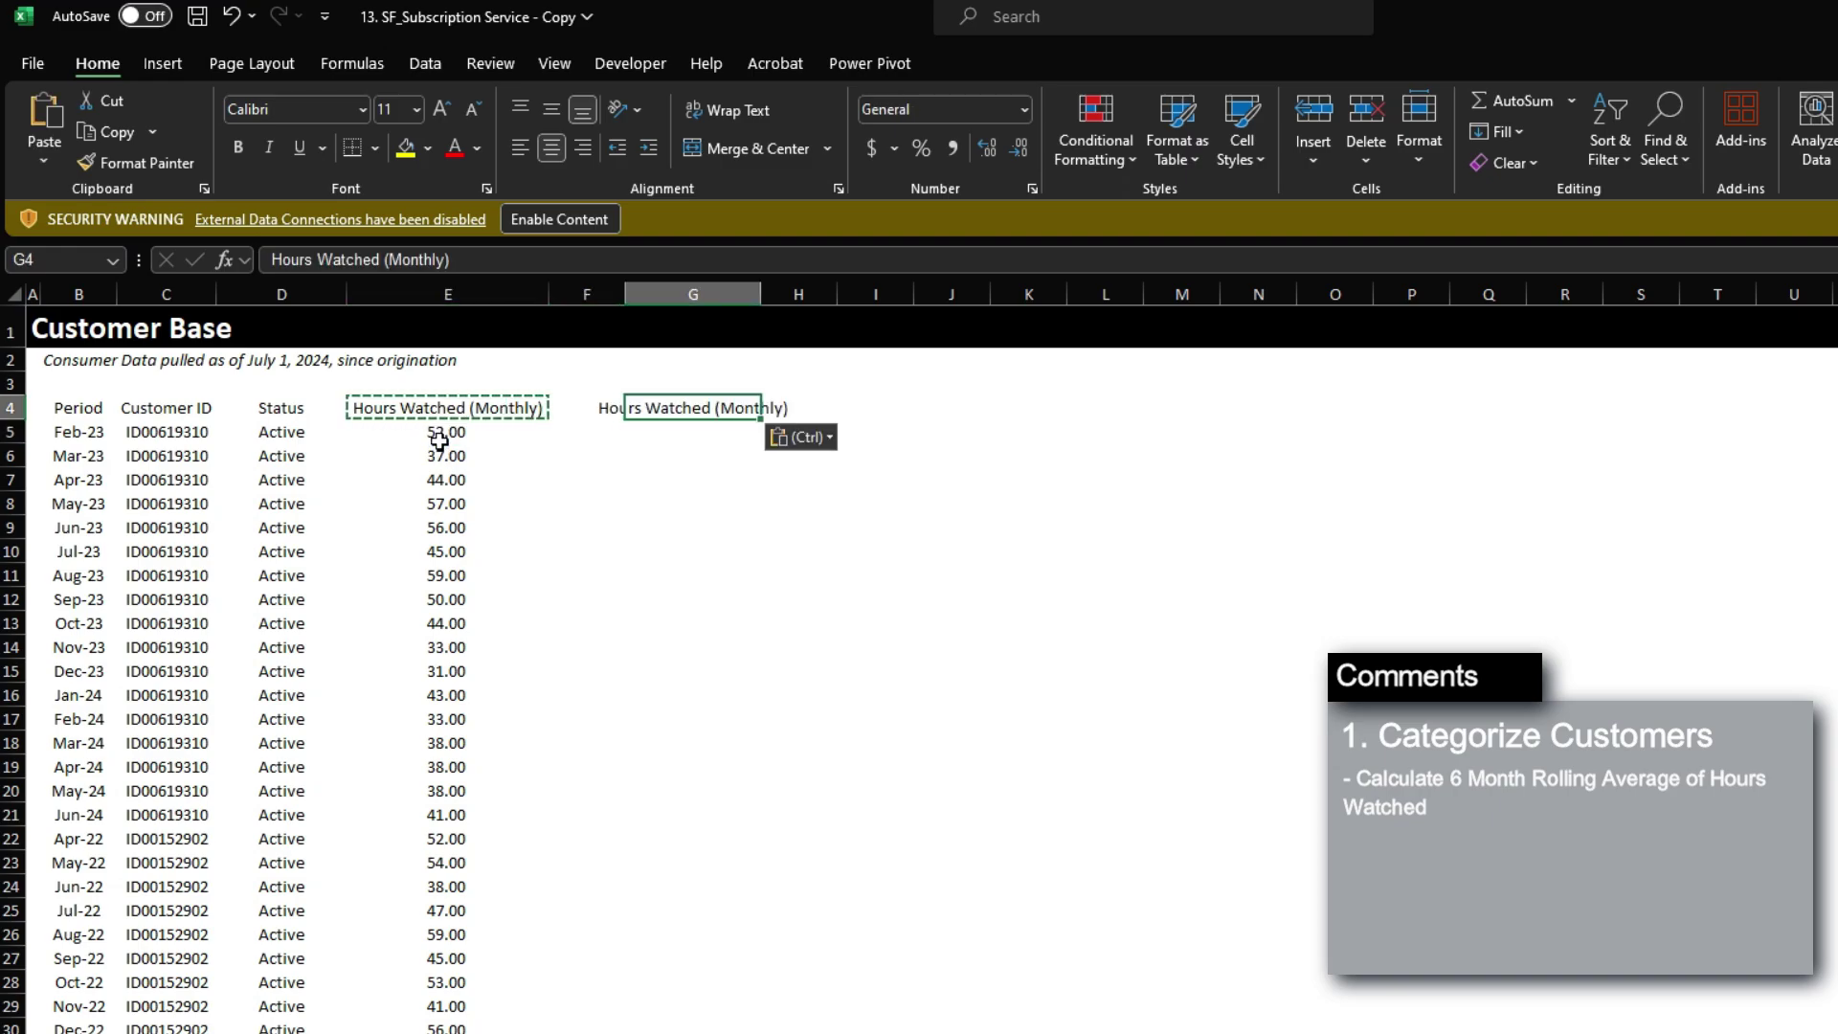
Narrow column F to a width of 1 as a spacer before the new column.
key(Left)
key(alt+h)
text(ow1)
key(Return)
key(Right)
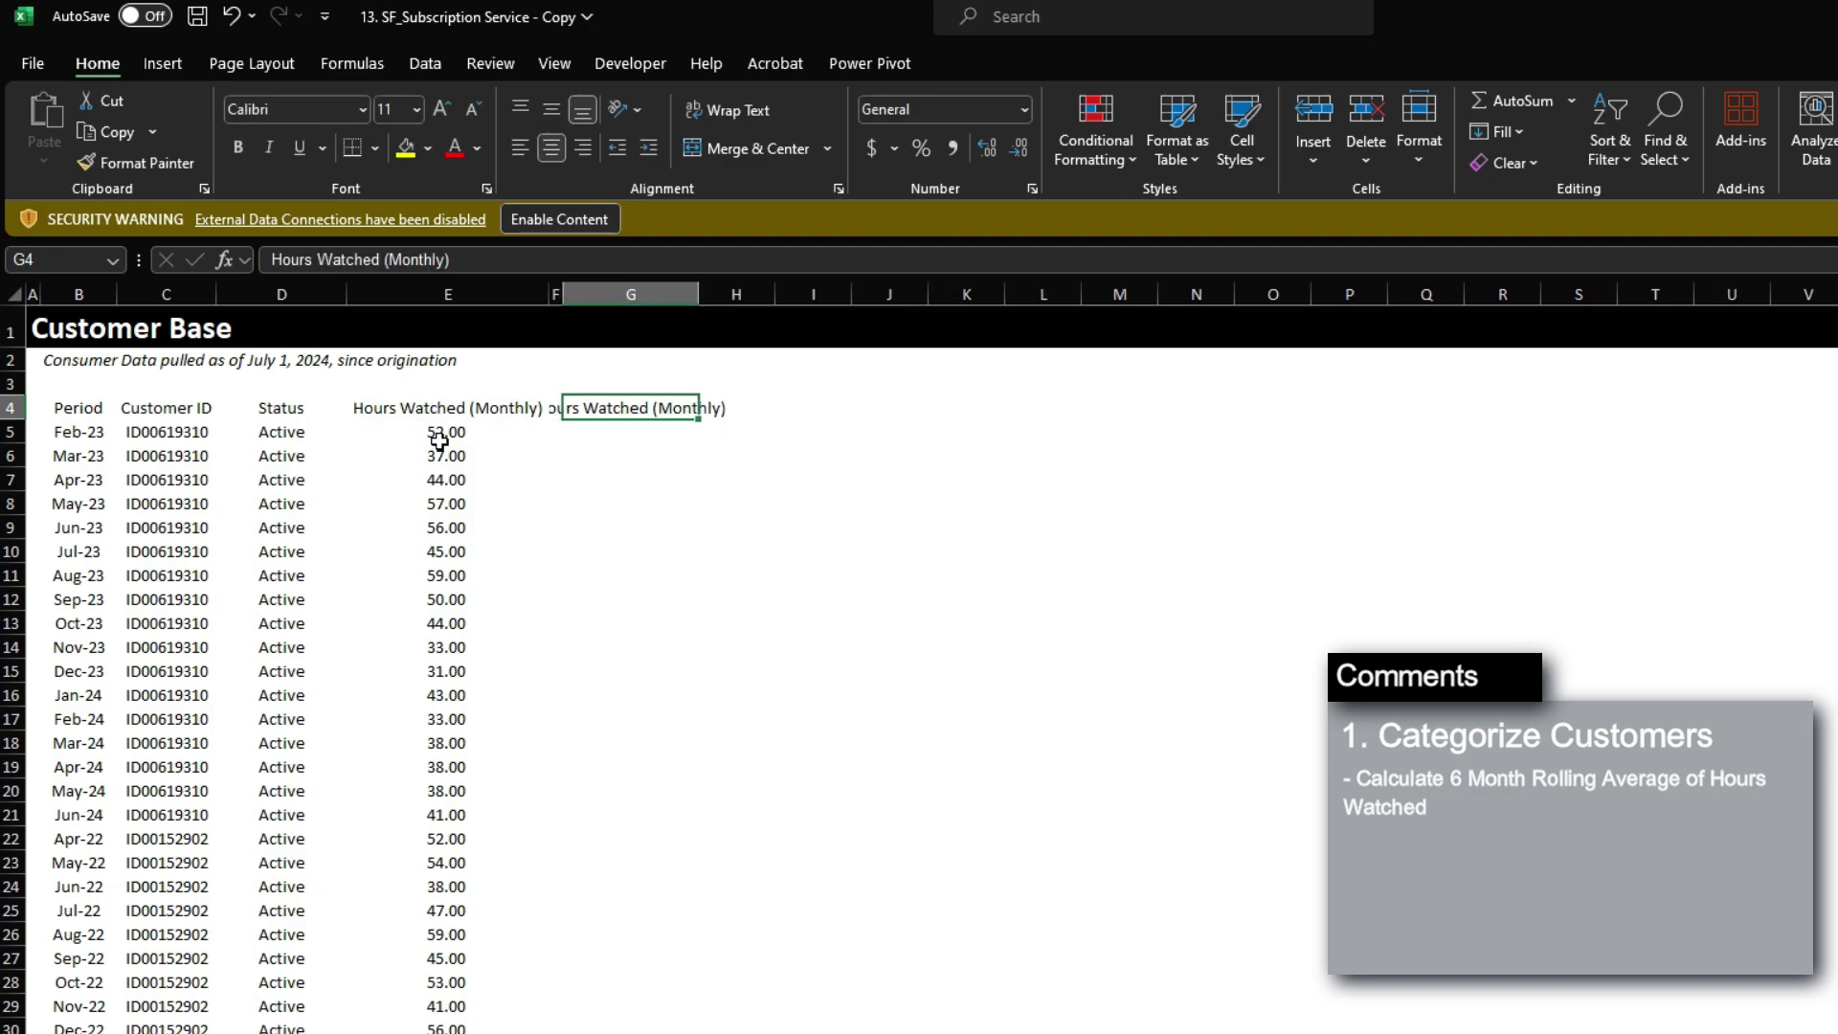
Replace the header in G4 with "6 Month Average".
key(BackSpace)
text(Month Average)
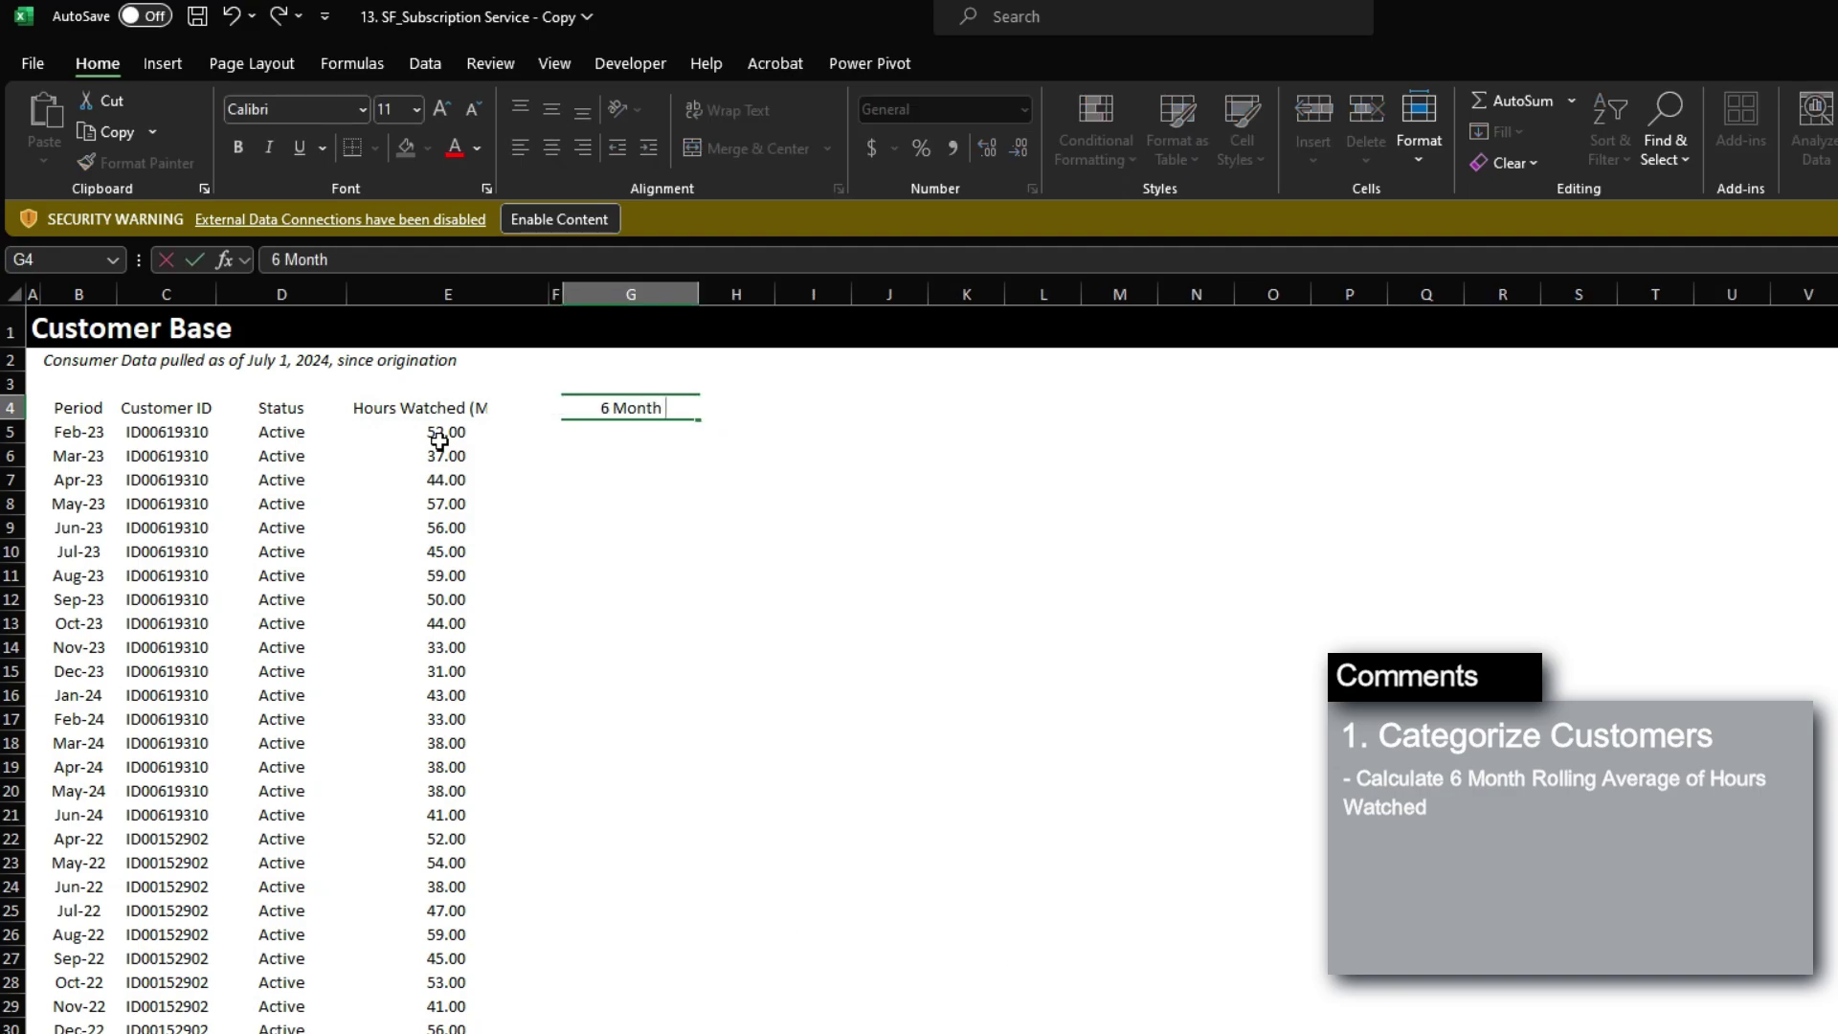
key(Return)
Fill the 6 Month Average header cell with dark blue from the theme colors.
key(Up)
key(alt)
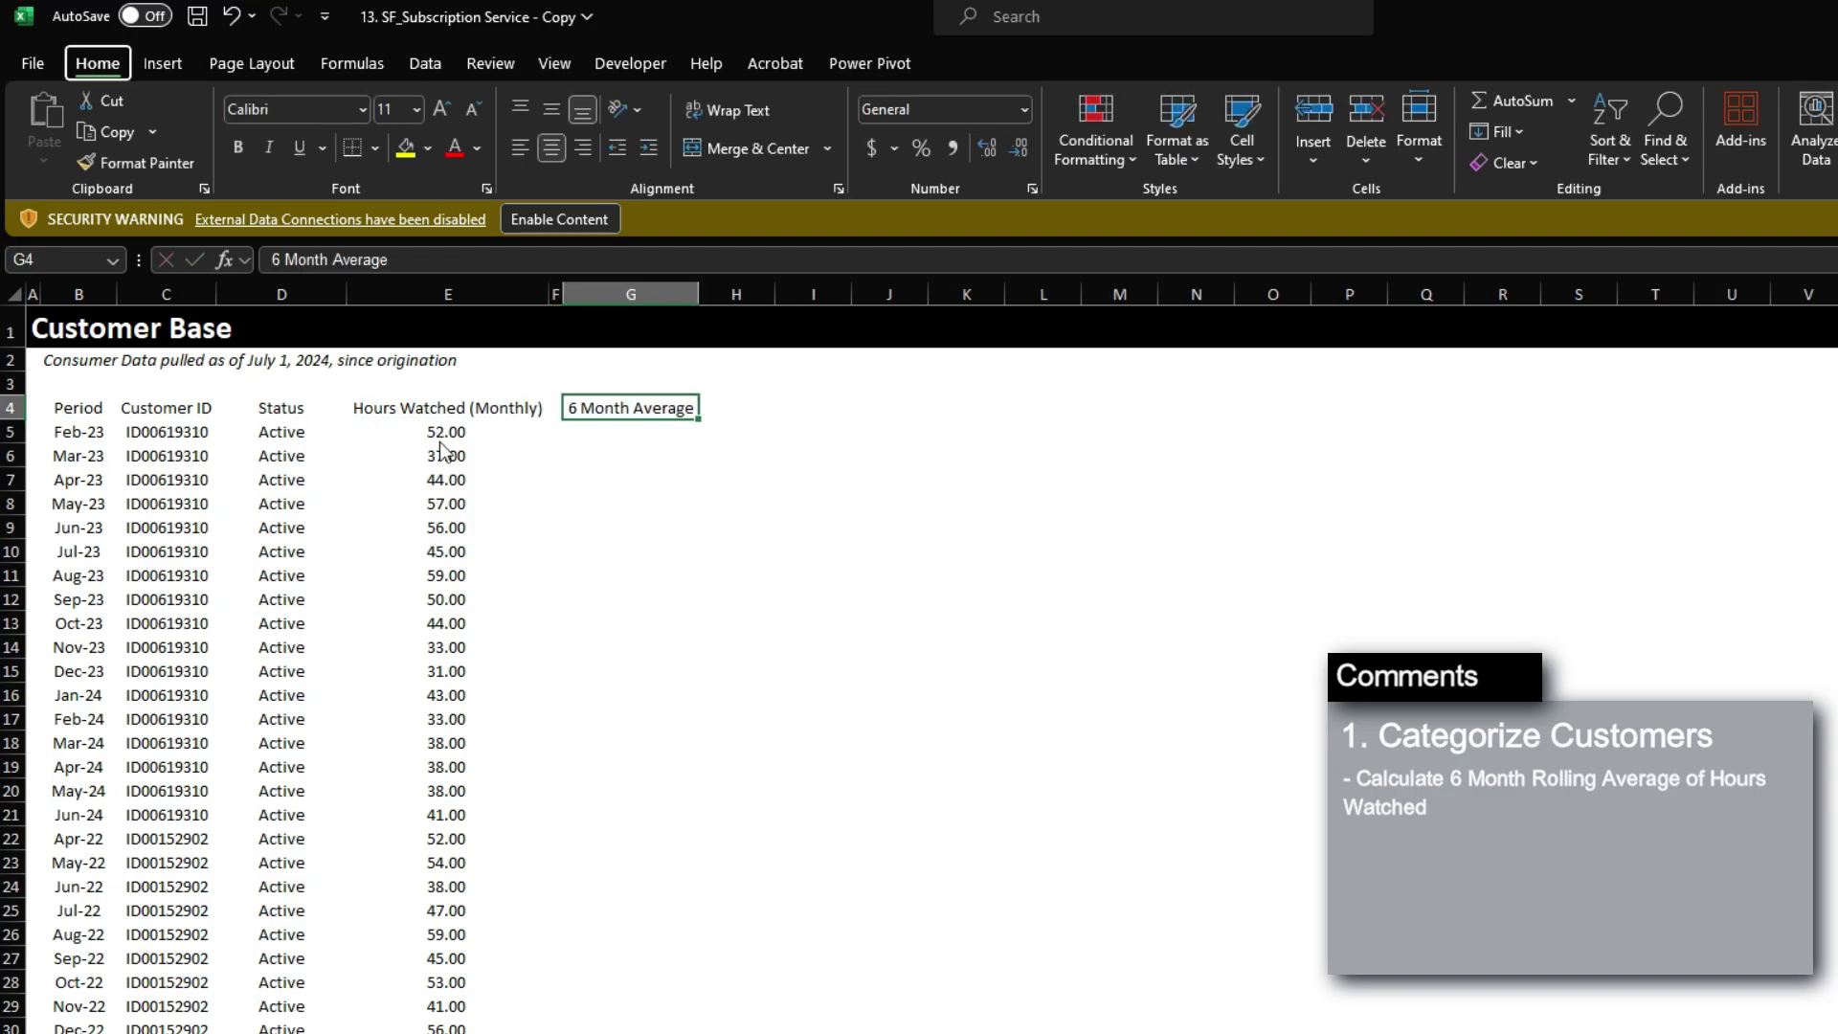
key(h)
key(h)
key(Right)
key(Right)
key(Down)
key(Down)
key(Down)
key(Right)
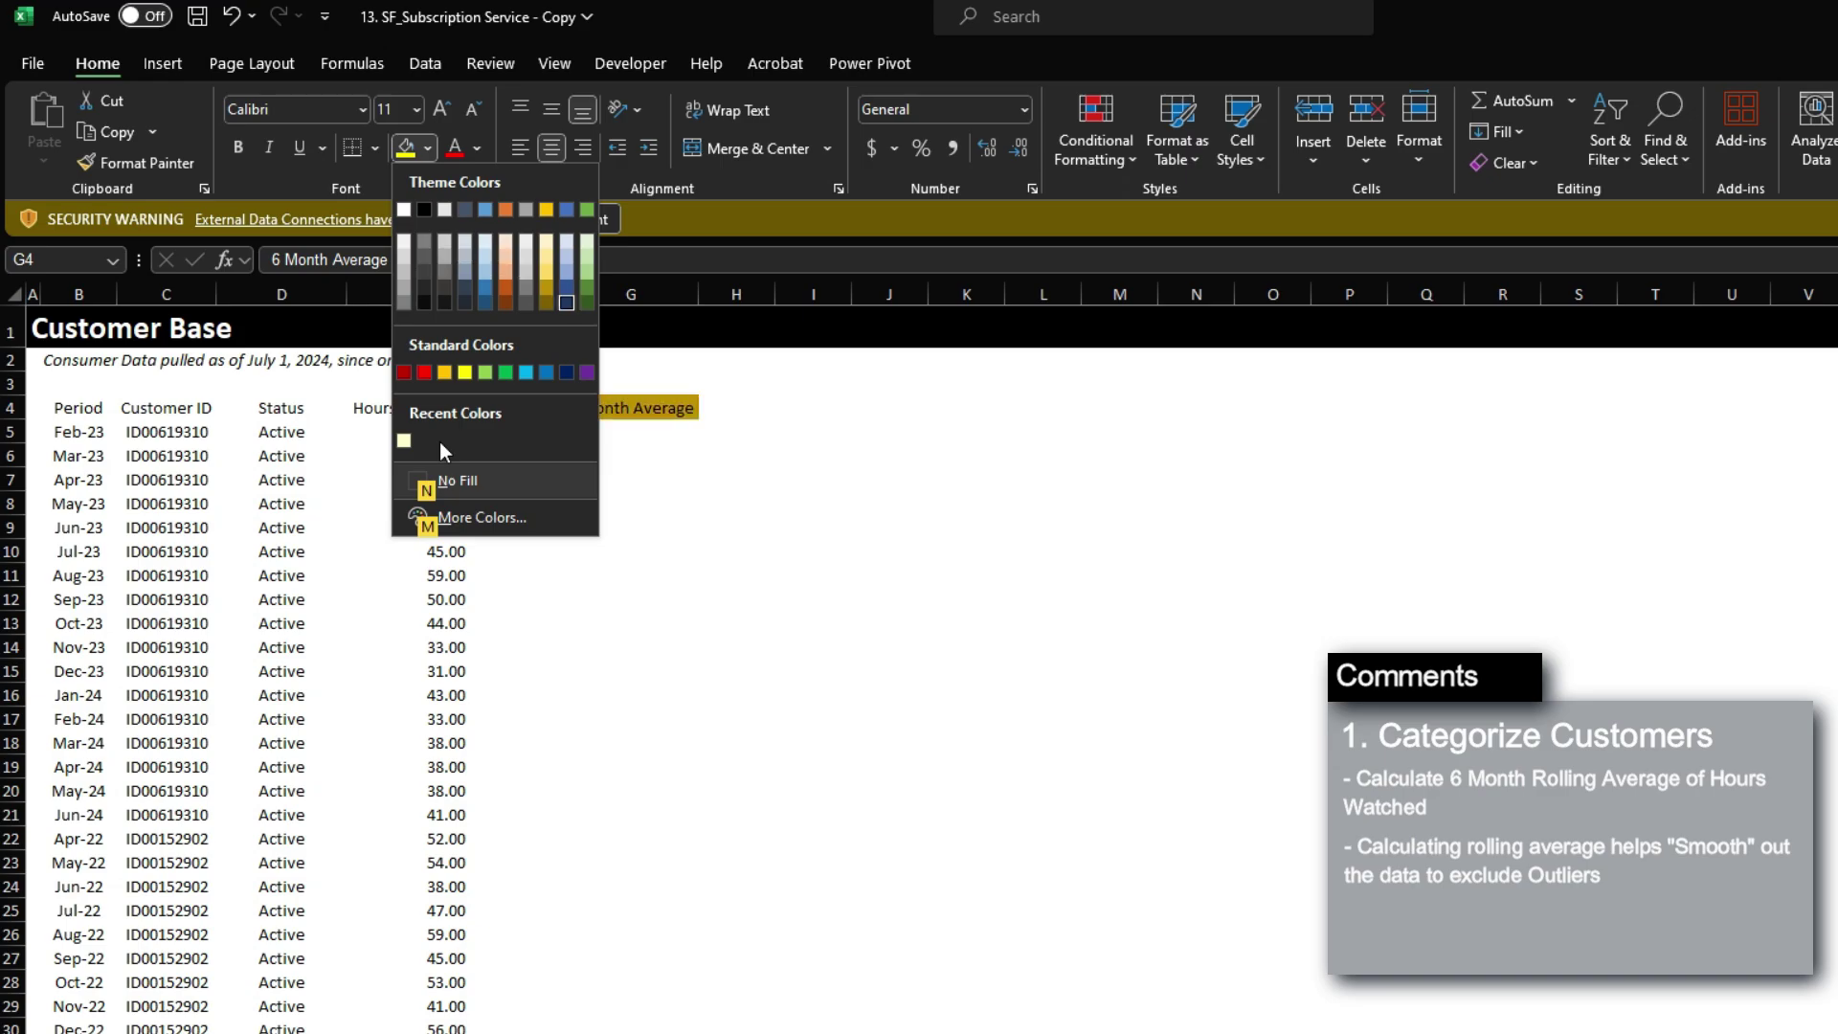
key(Return)
Make the 6 Month Average header text white and bold.
key(alt)
key(h)
key(f)
key(c)
key(Down)
key(Return)
key(Left)
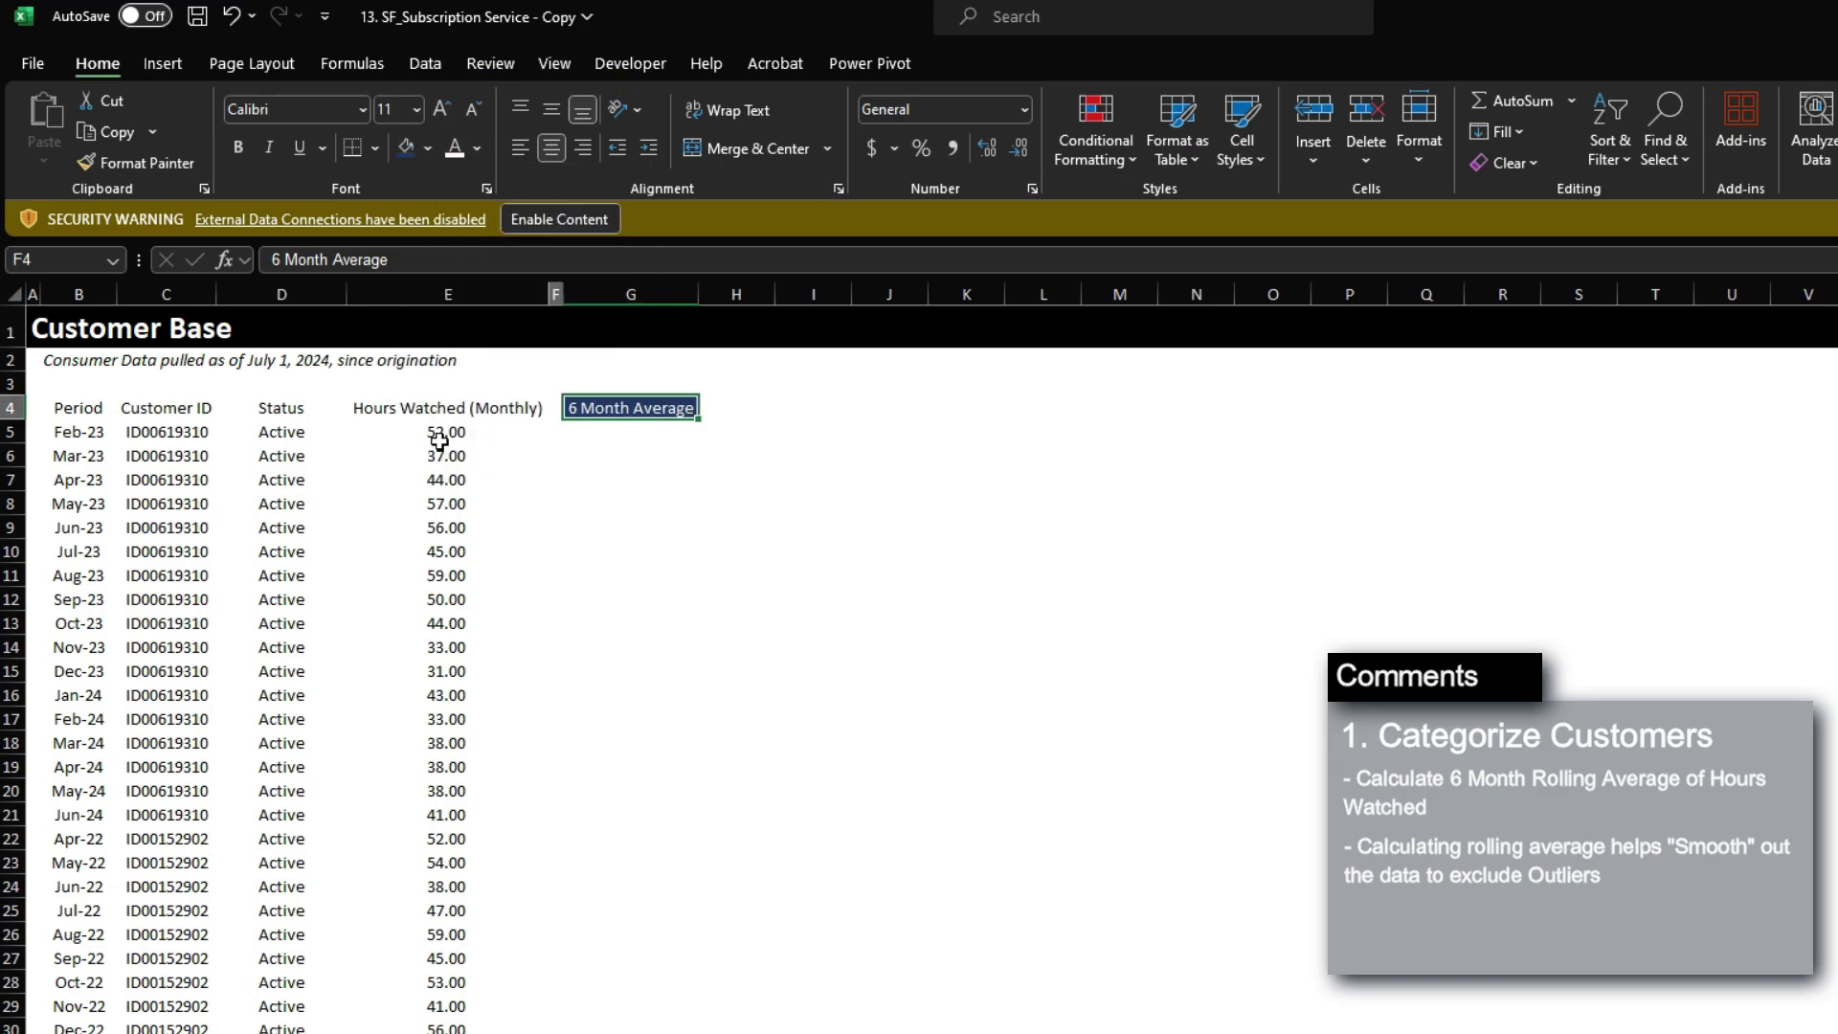
key(Right)
key(ctrl+b)
key(Down)
key(Up)
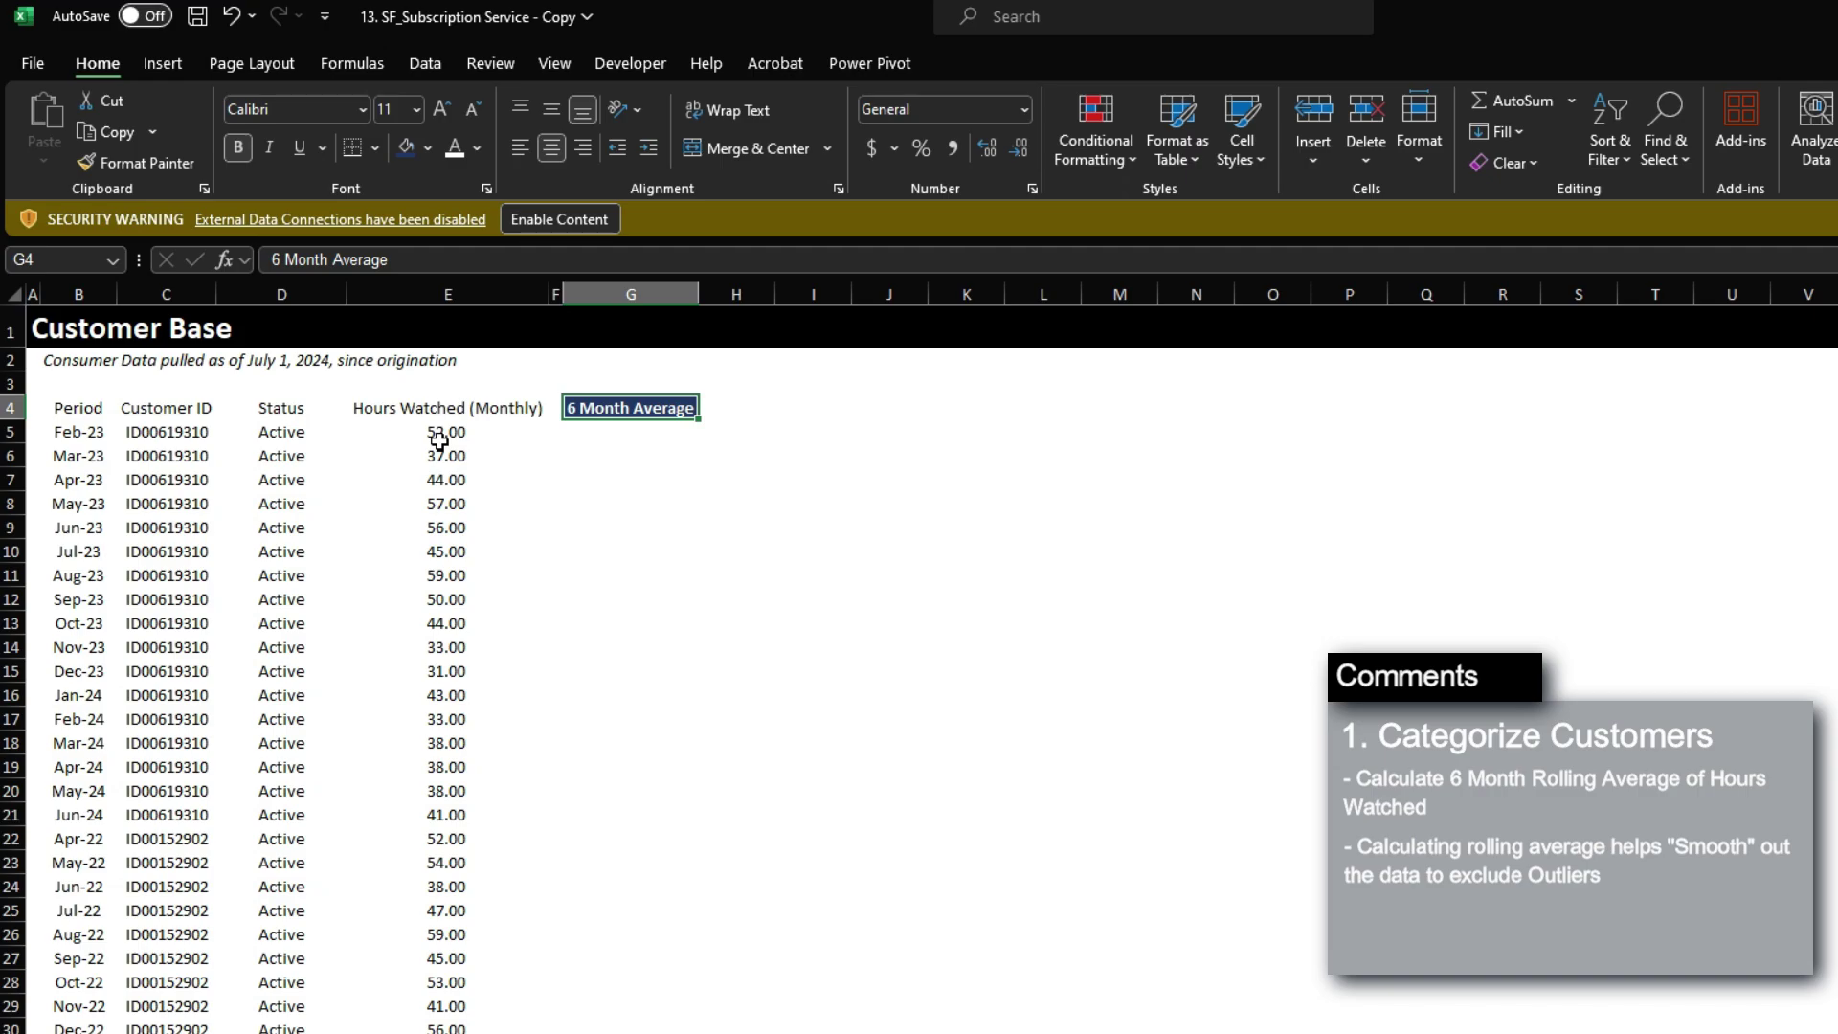
Examine the customer periods, the monthly hours watched and the Inactive record in row 47.
click(79, 599)
drag(637, 432, 635, 716)
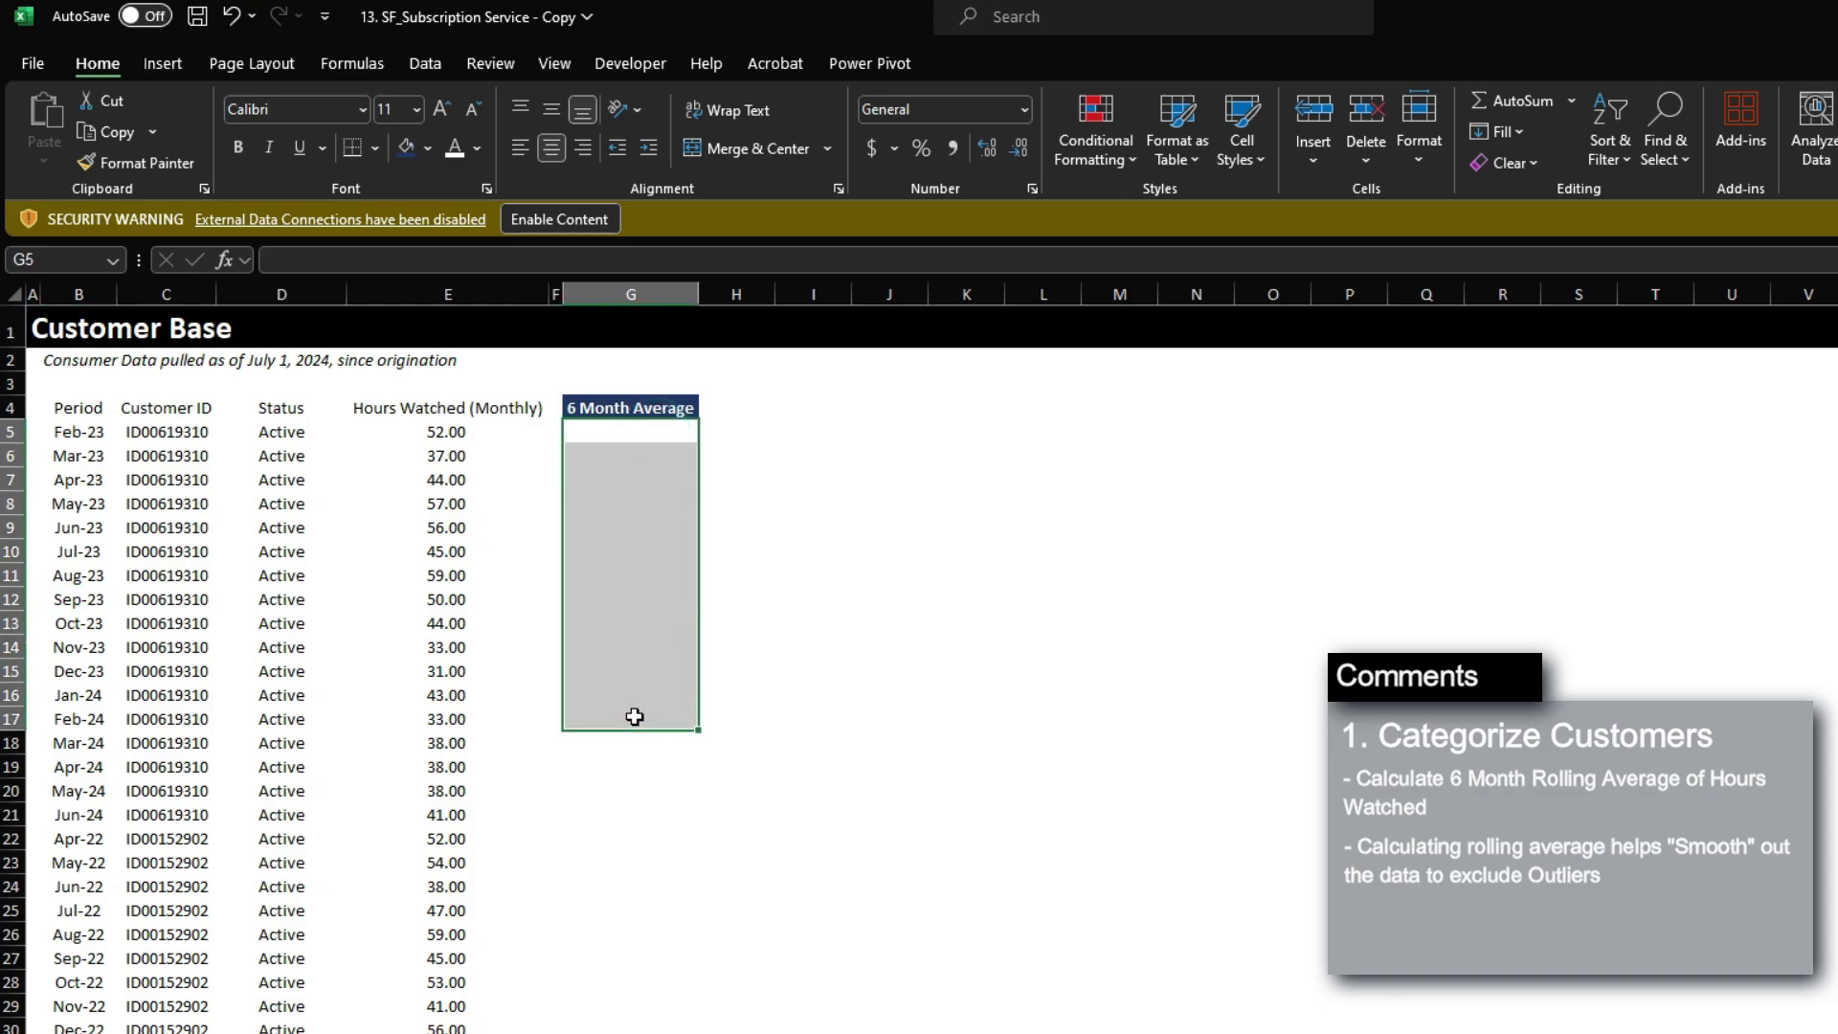
click(657, 717)
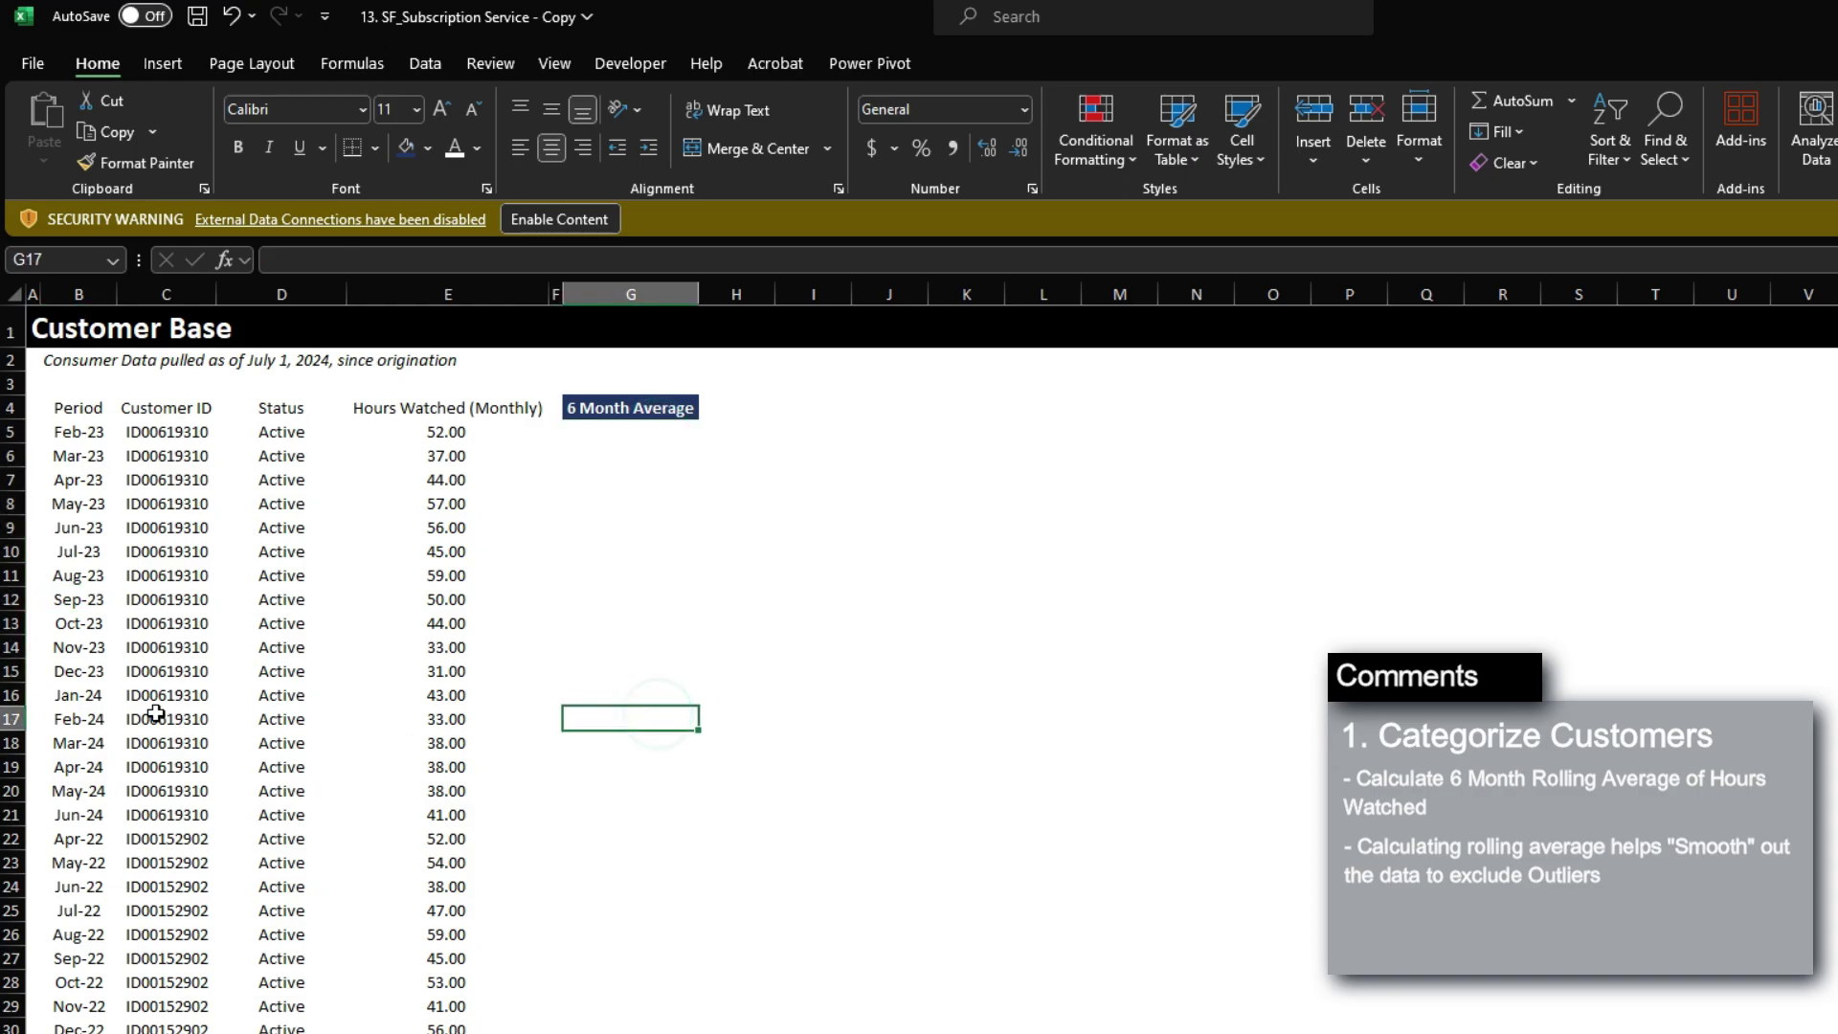
click(88, 716)
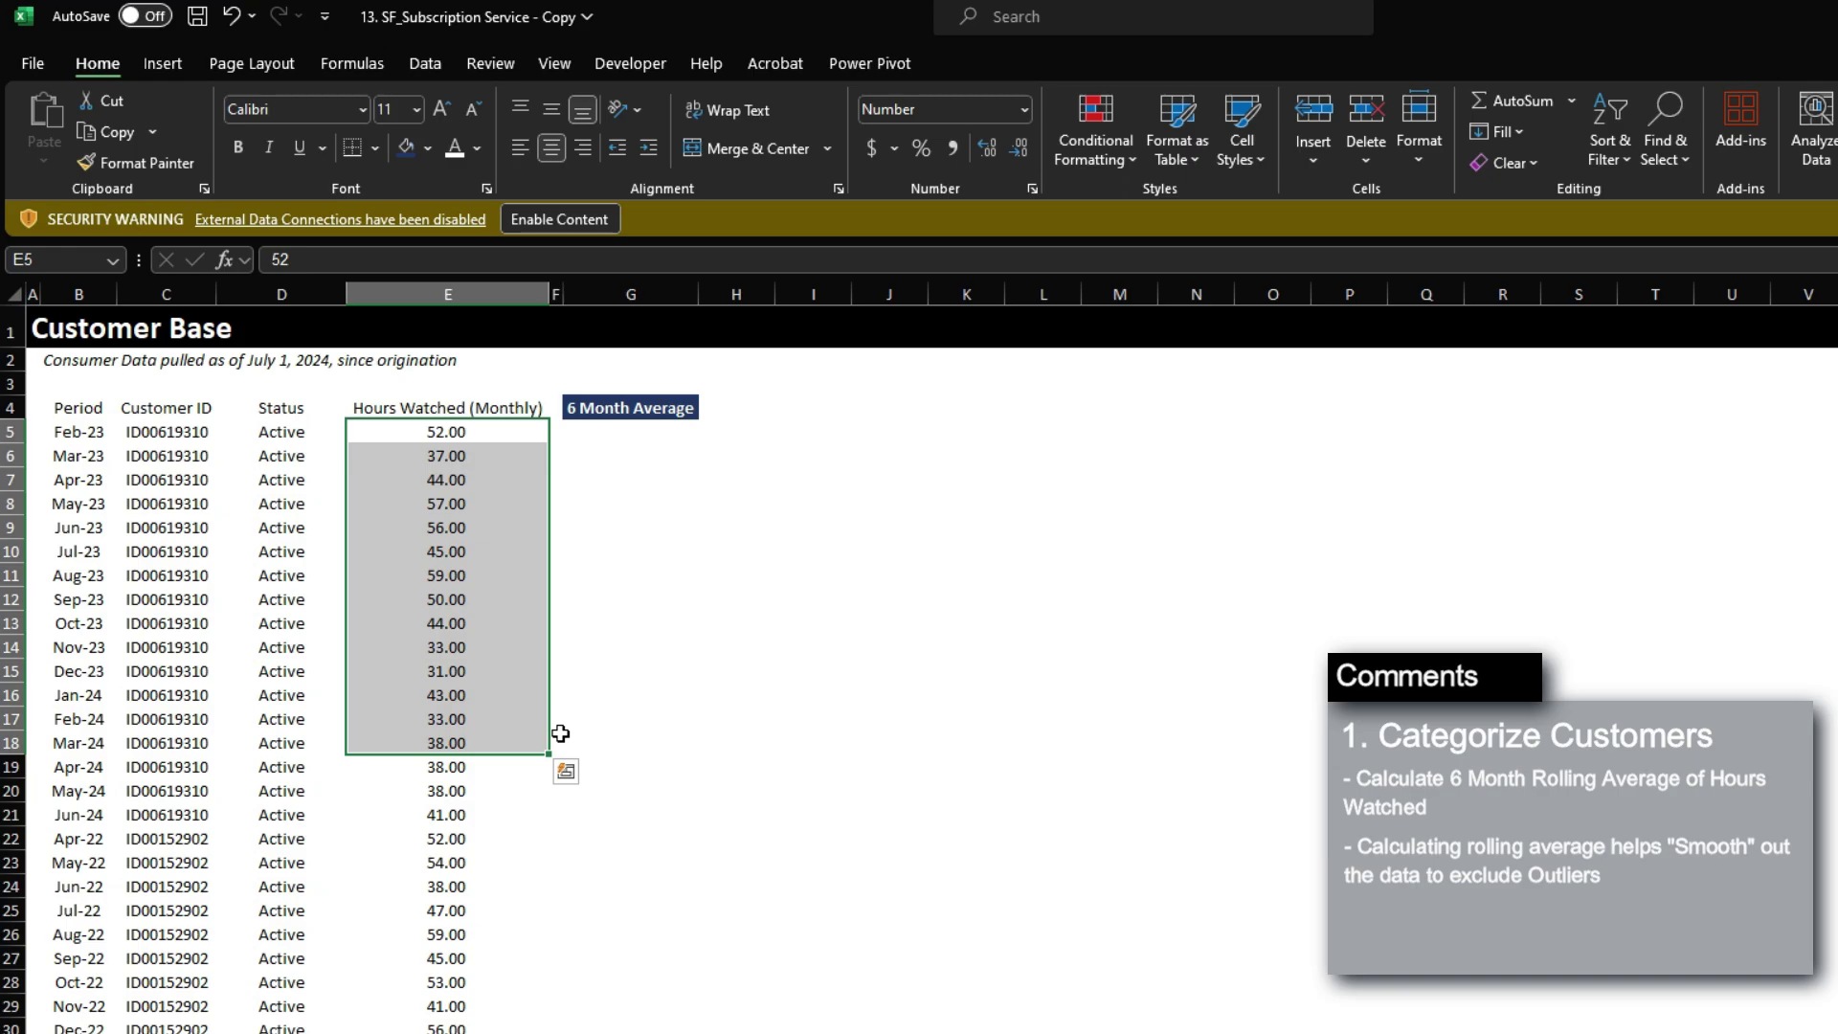
click(642, 433)
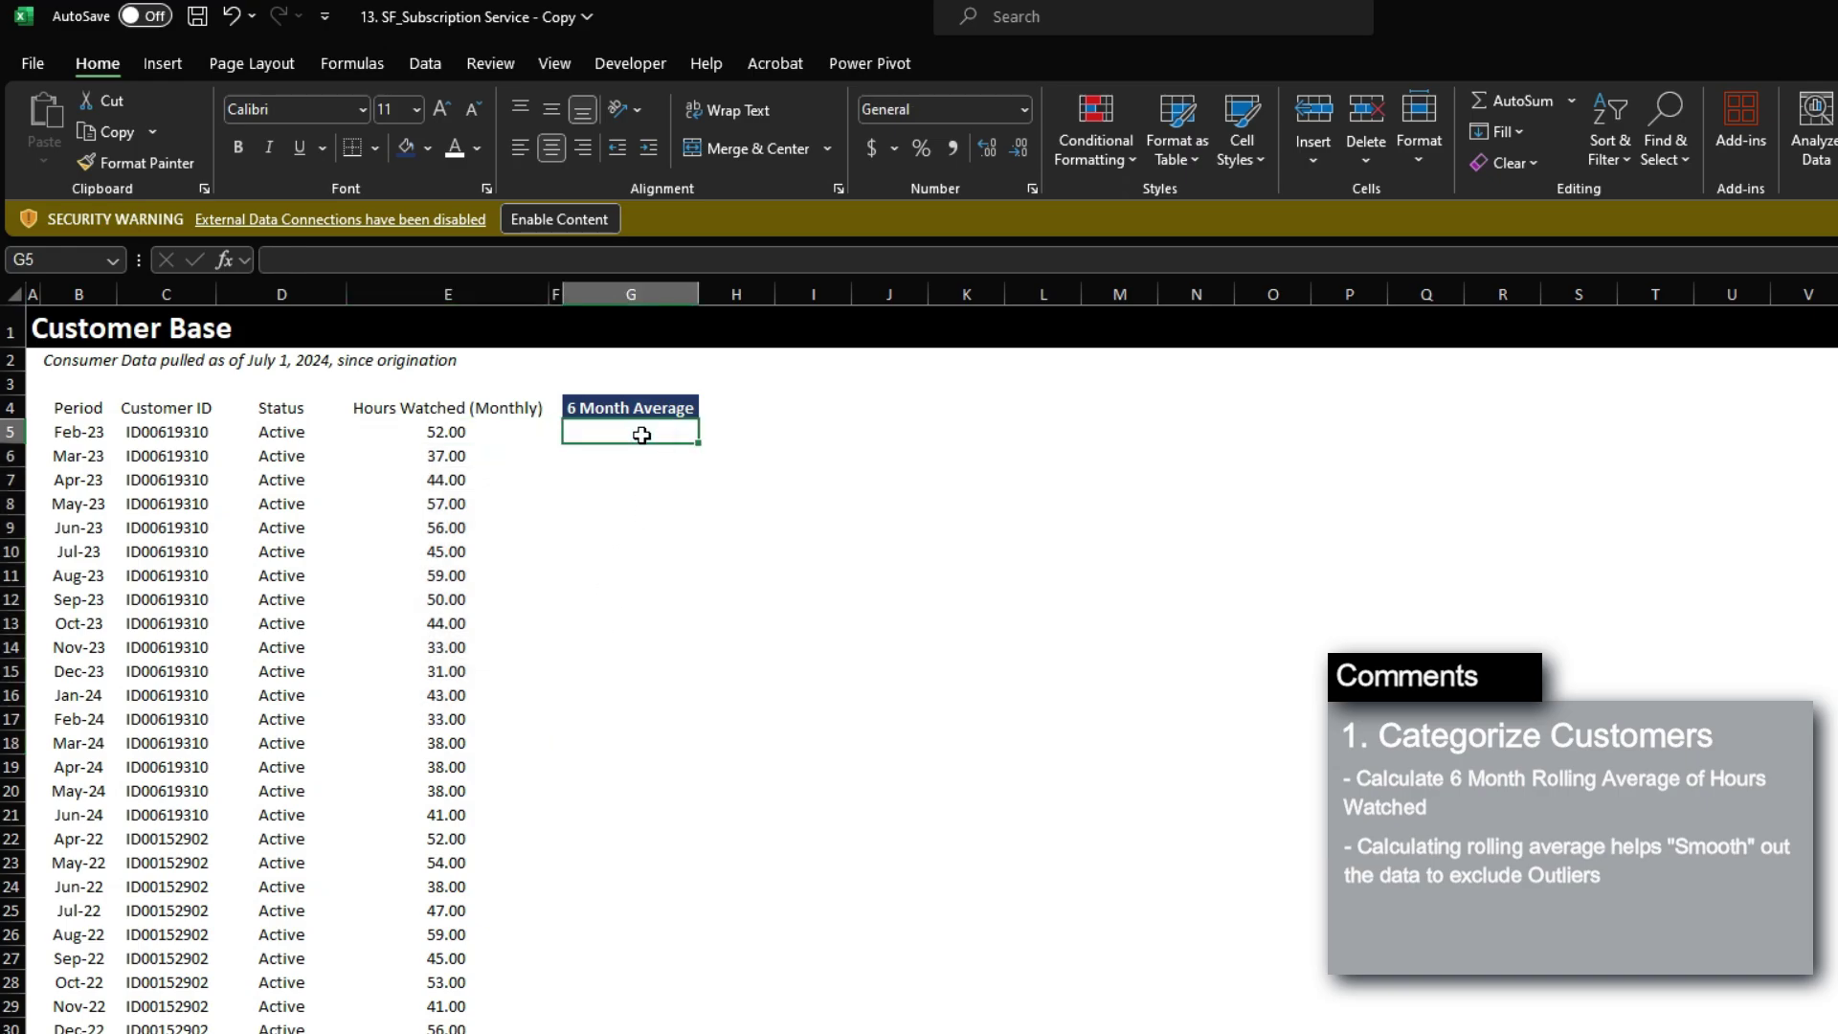
click(518, 433)
scroll(491, 552, down, 7)
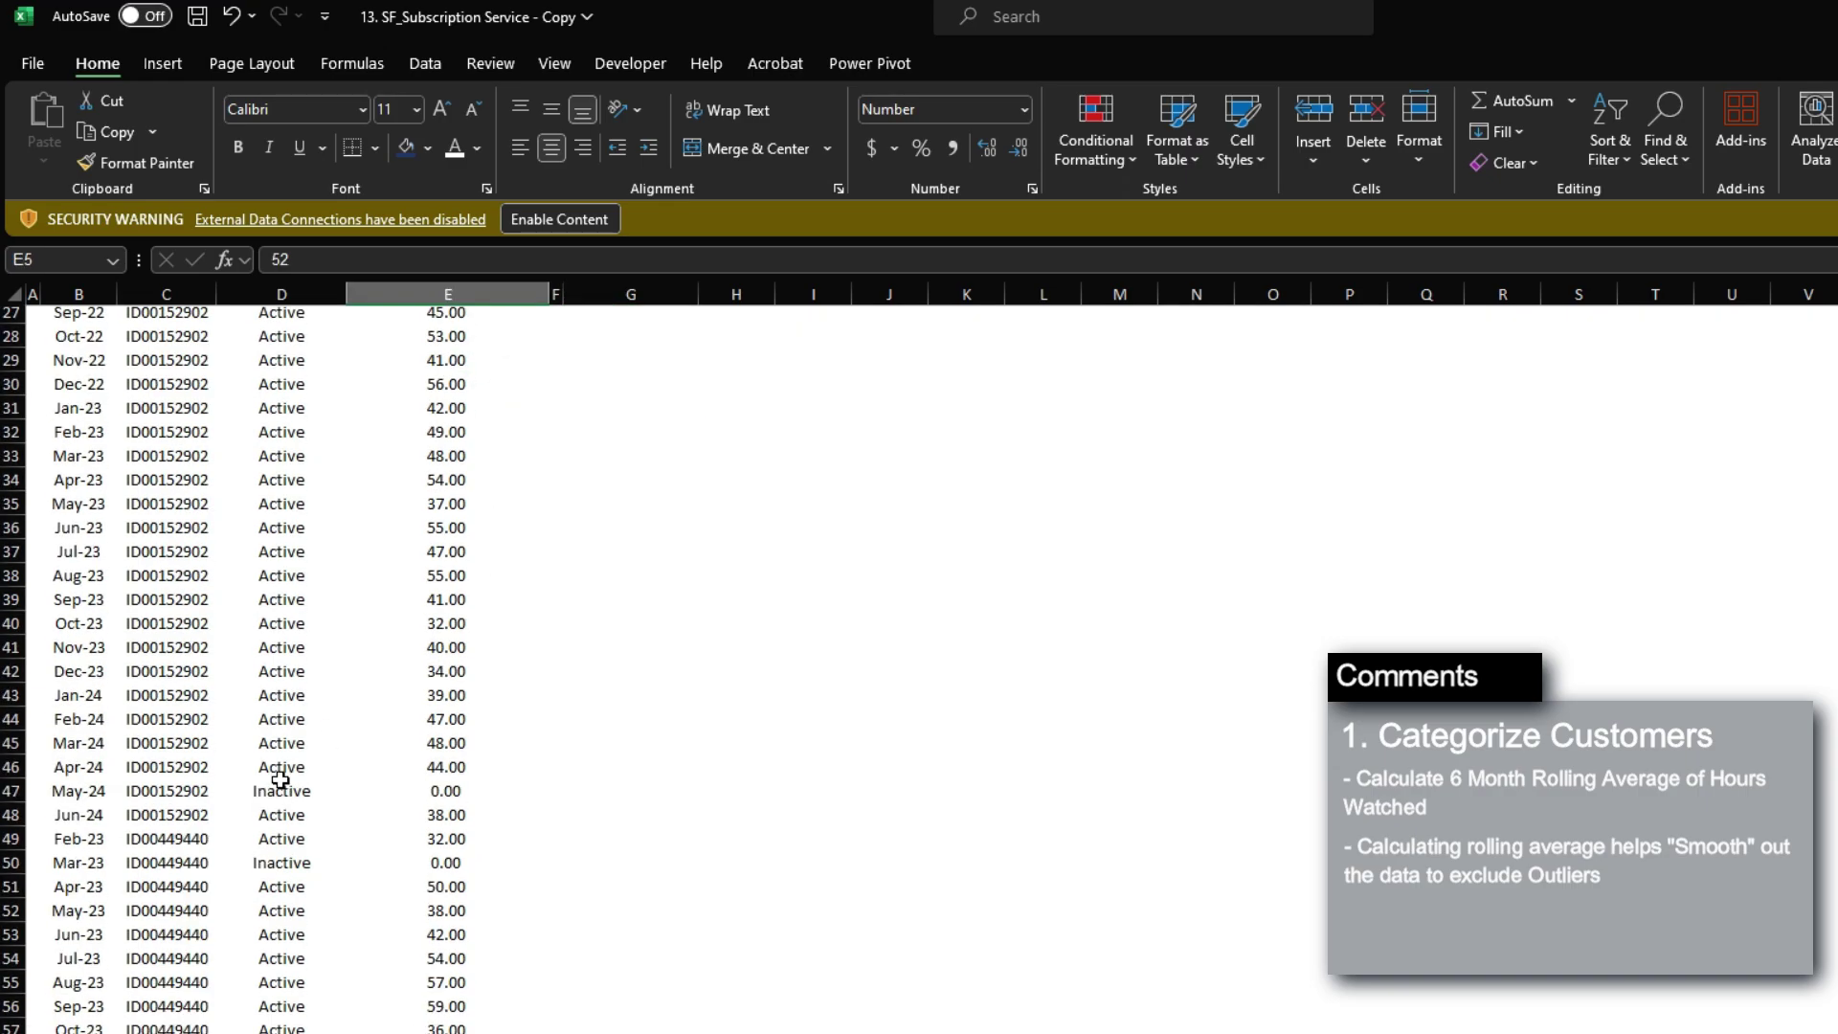
drag(280, 787, 431, 791)
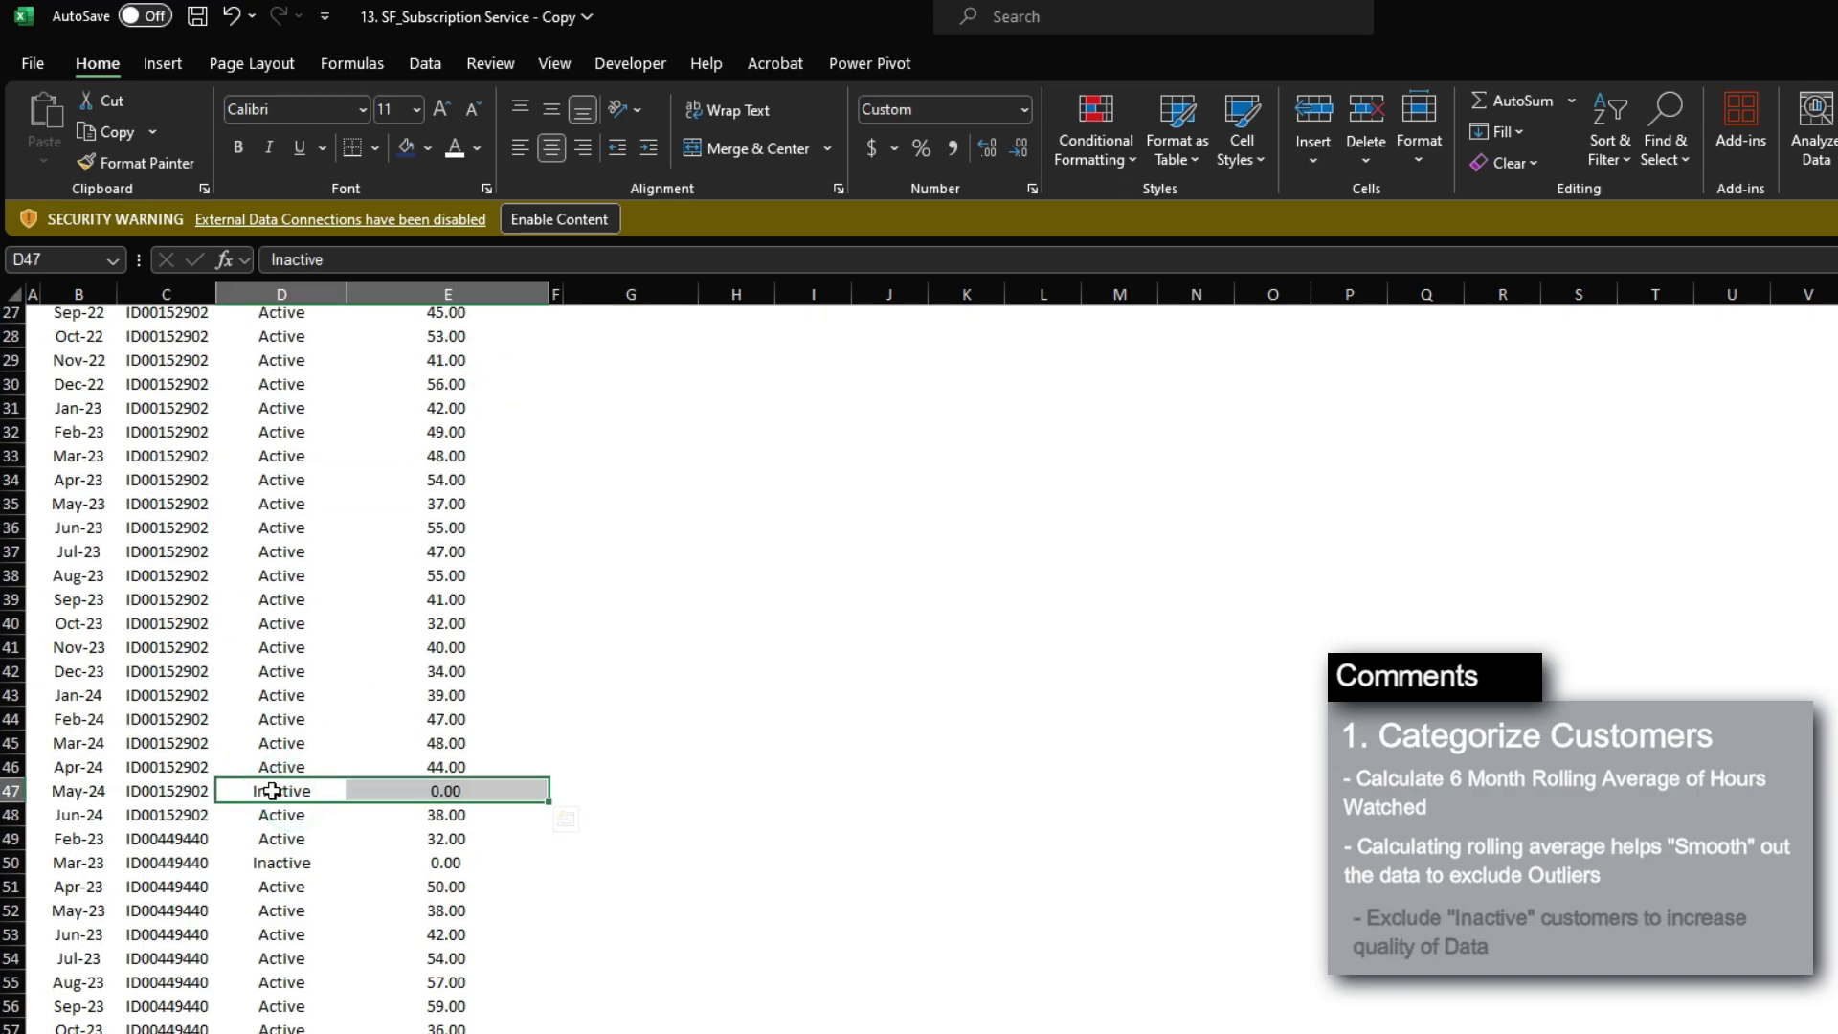
click(446, 787)
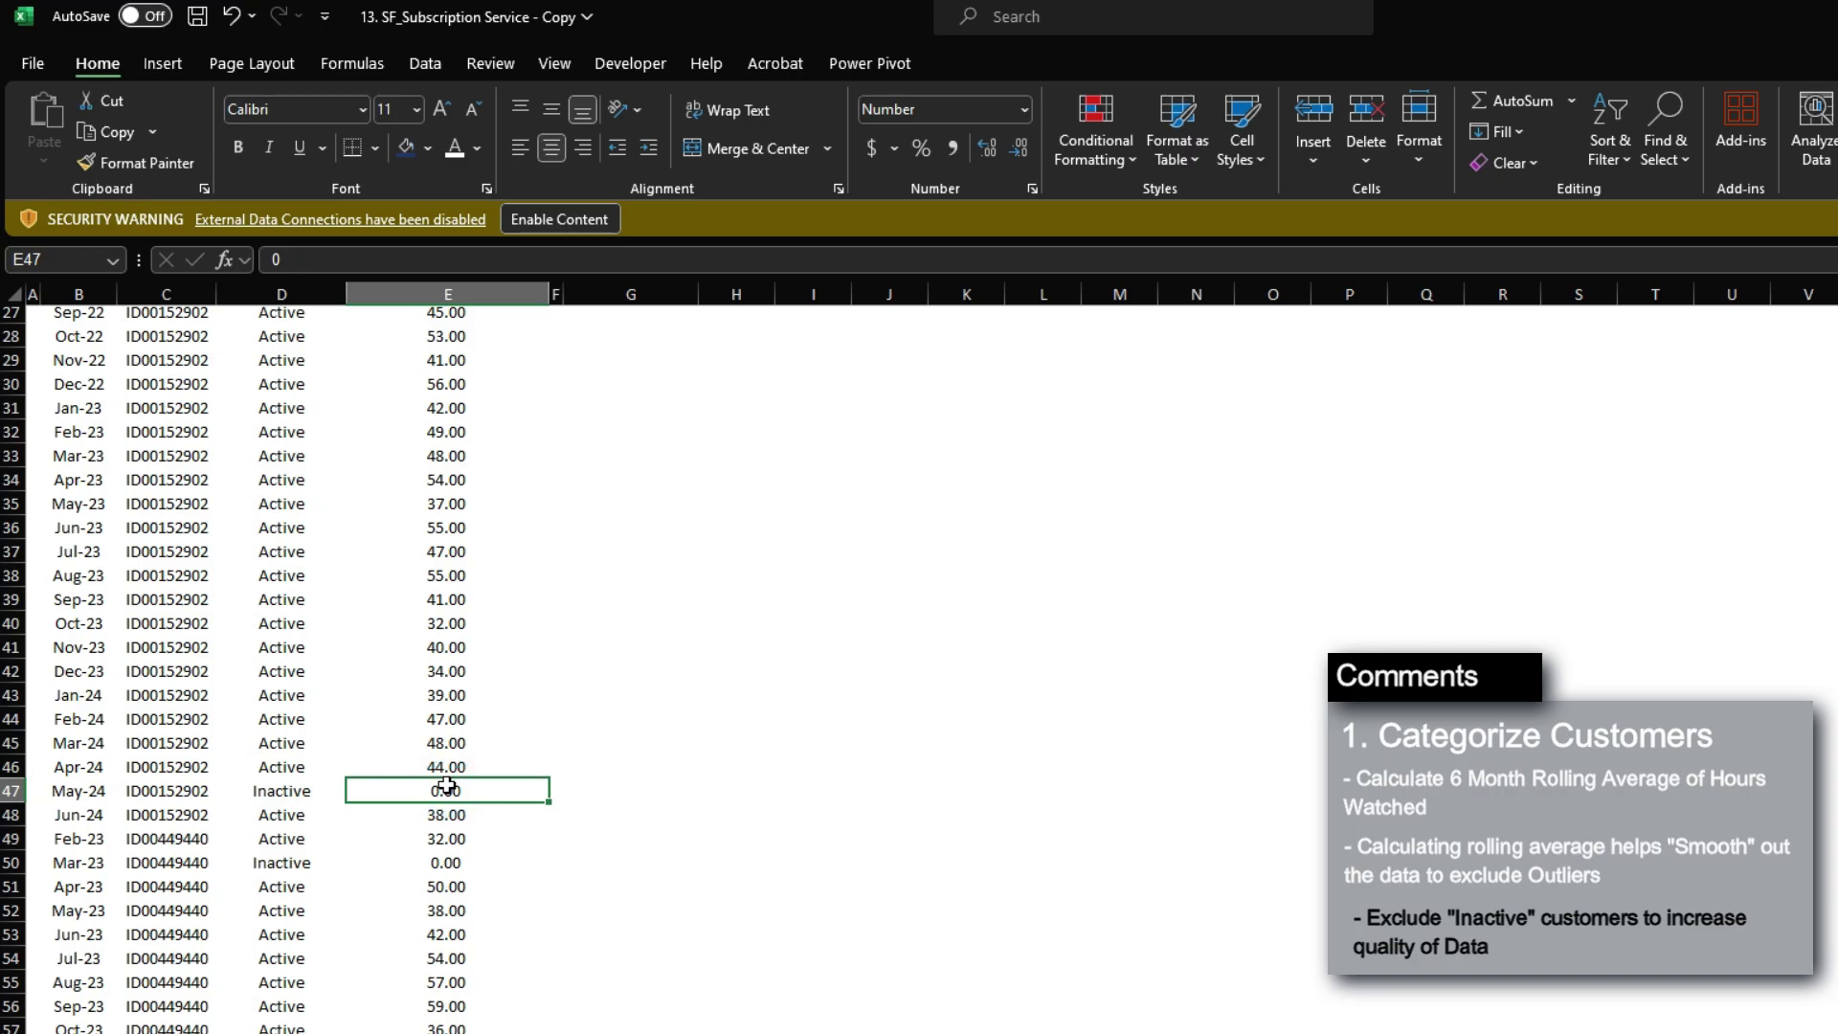
click(283, 791)
scroll(647, 858, up, 9)
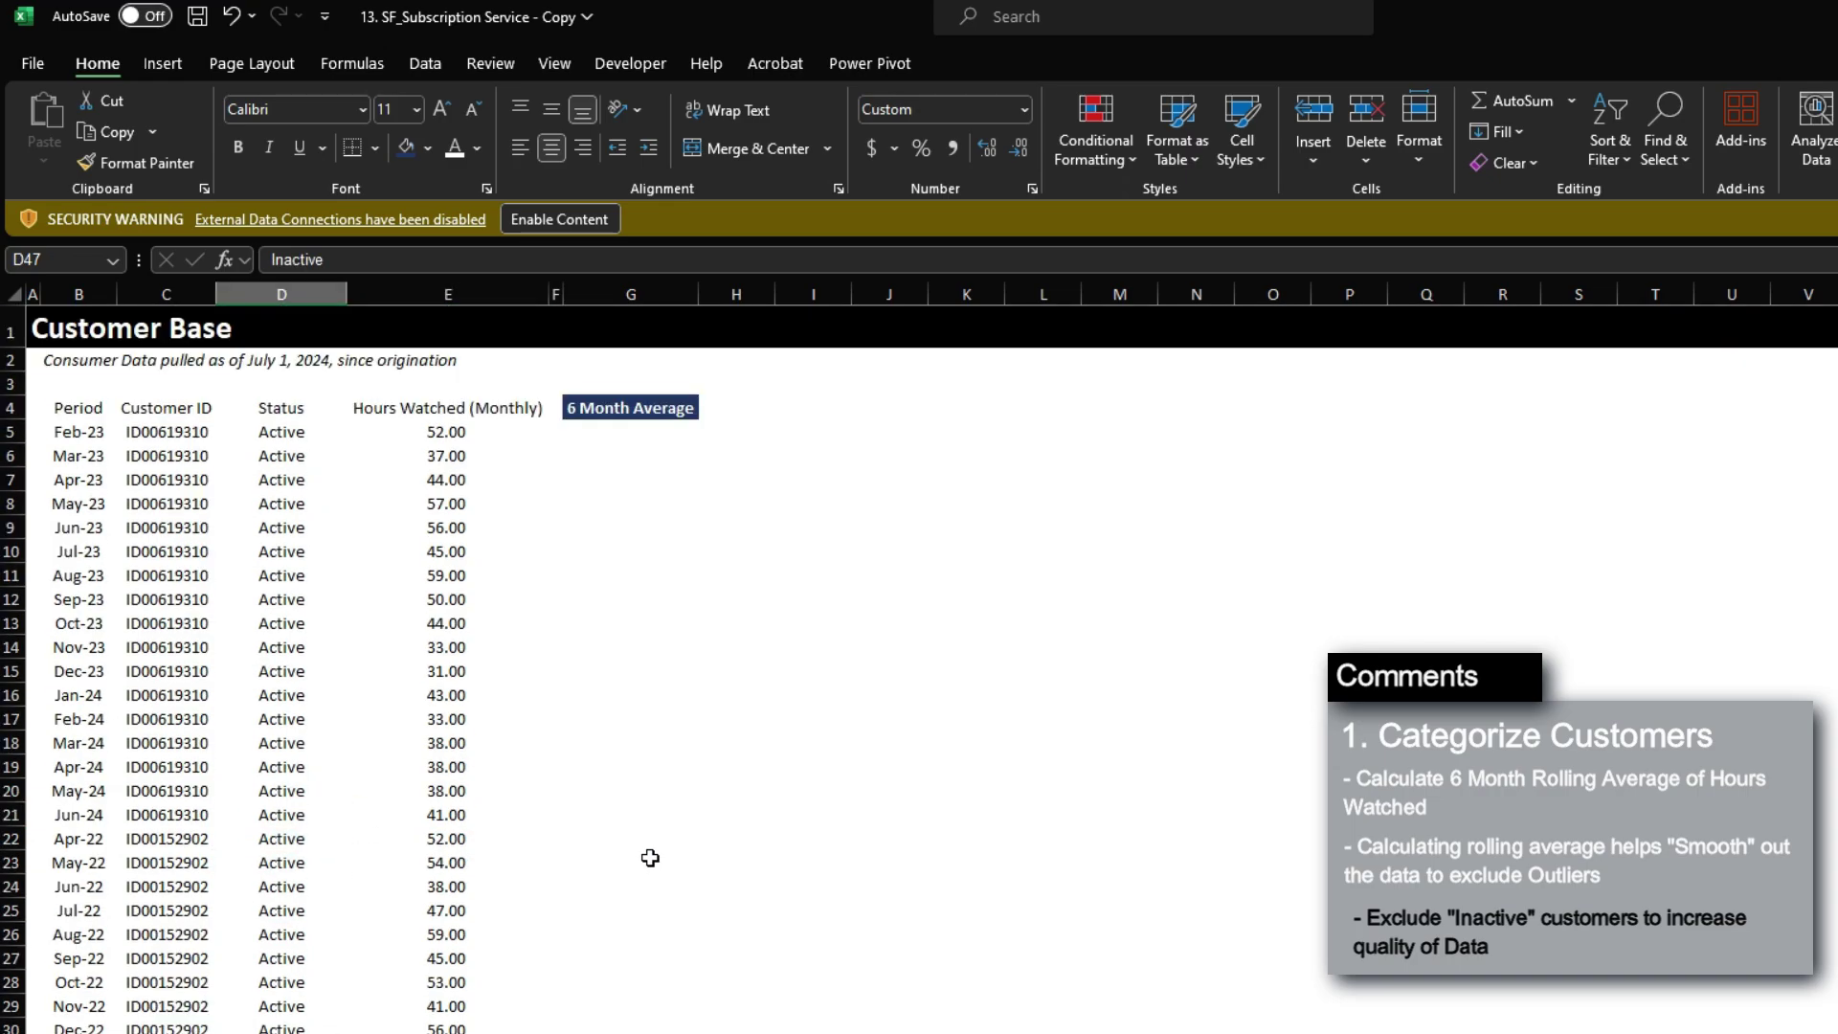
Begin an AVERAGEIFS formula in G5 with the absolute column $E:$E as the average range.
click(628, 427)
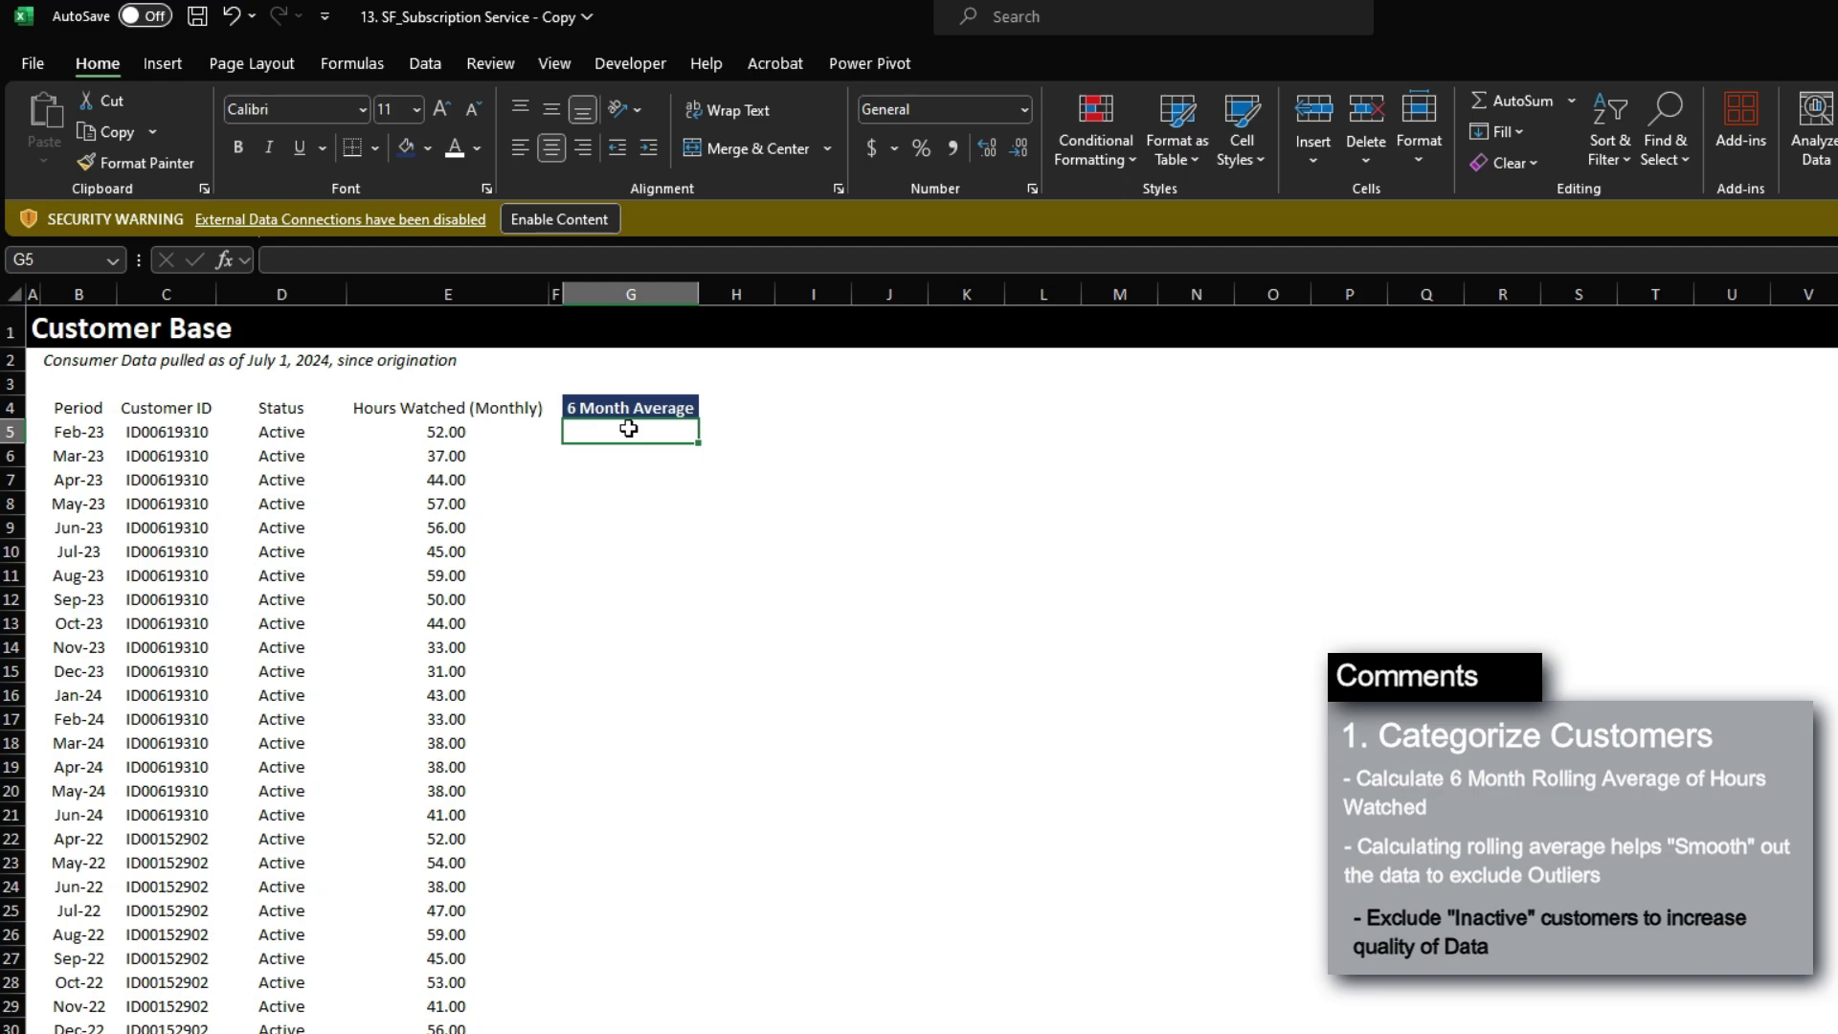
text(=AVERAGEIFS()
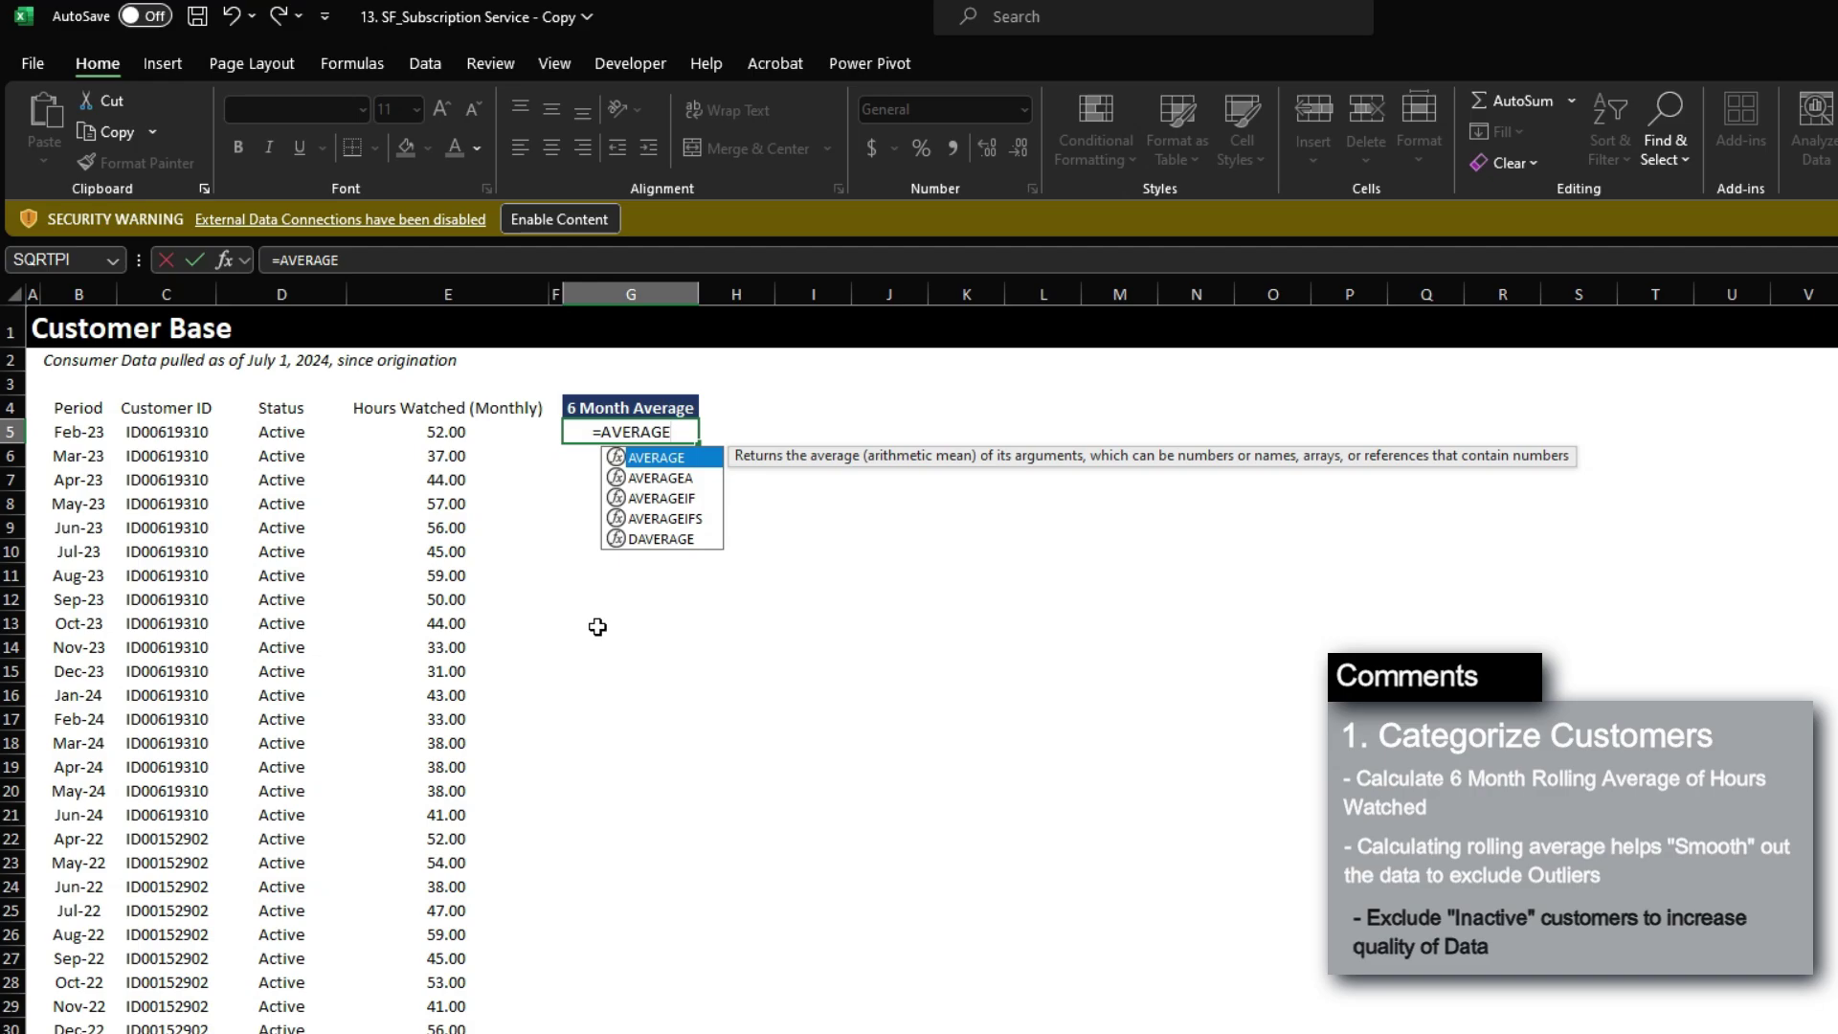
key(Left)
key(Left)
key(ctrl+space)
key(F4)
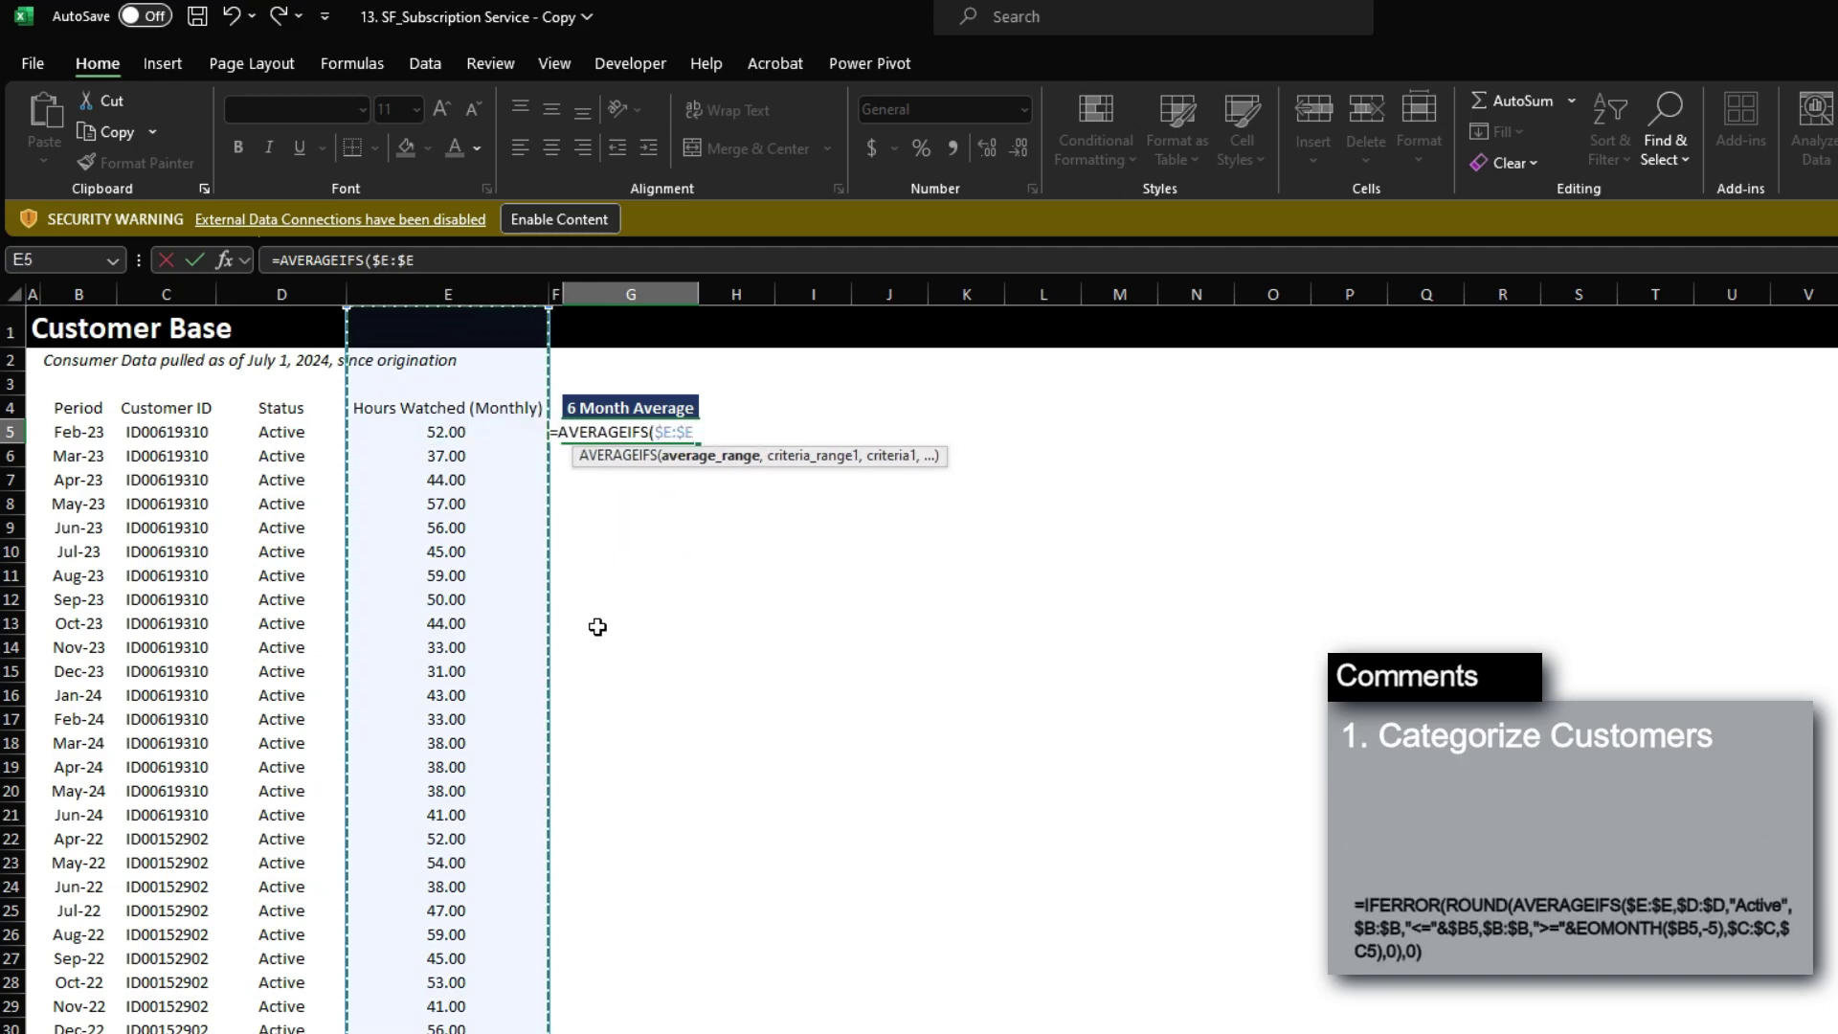
Add the Status criterion to the AVERAGEIFS formula, matching $D:$D to "Active".
text(,)
key(Left)
key(Left)
Add an upper date criterion to the formula with range $B:$B and condition "<="&$B5.
key(Left)
key(ctrl+space)
key(F4)
text(,)
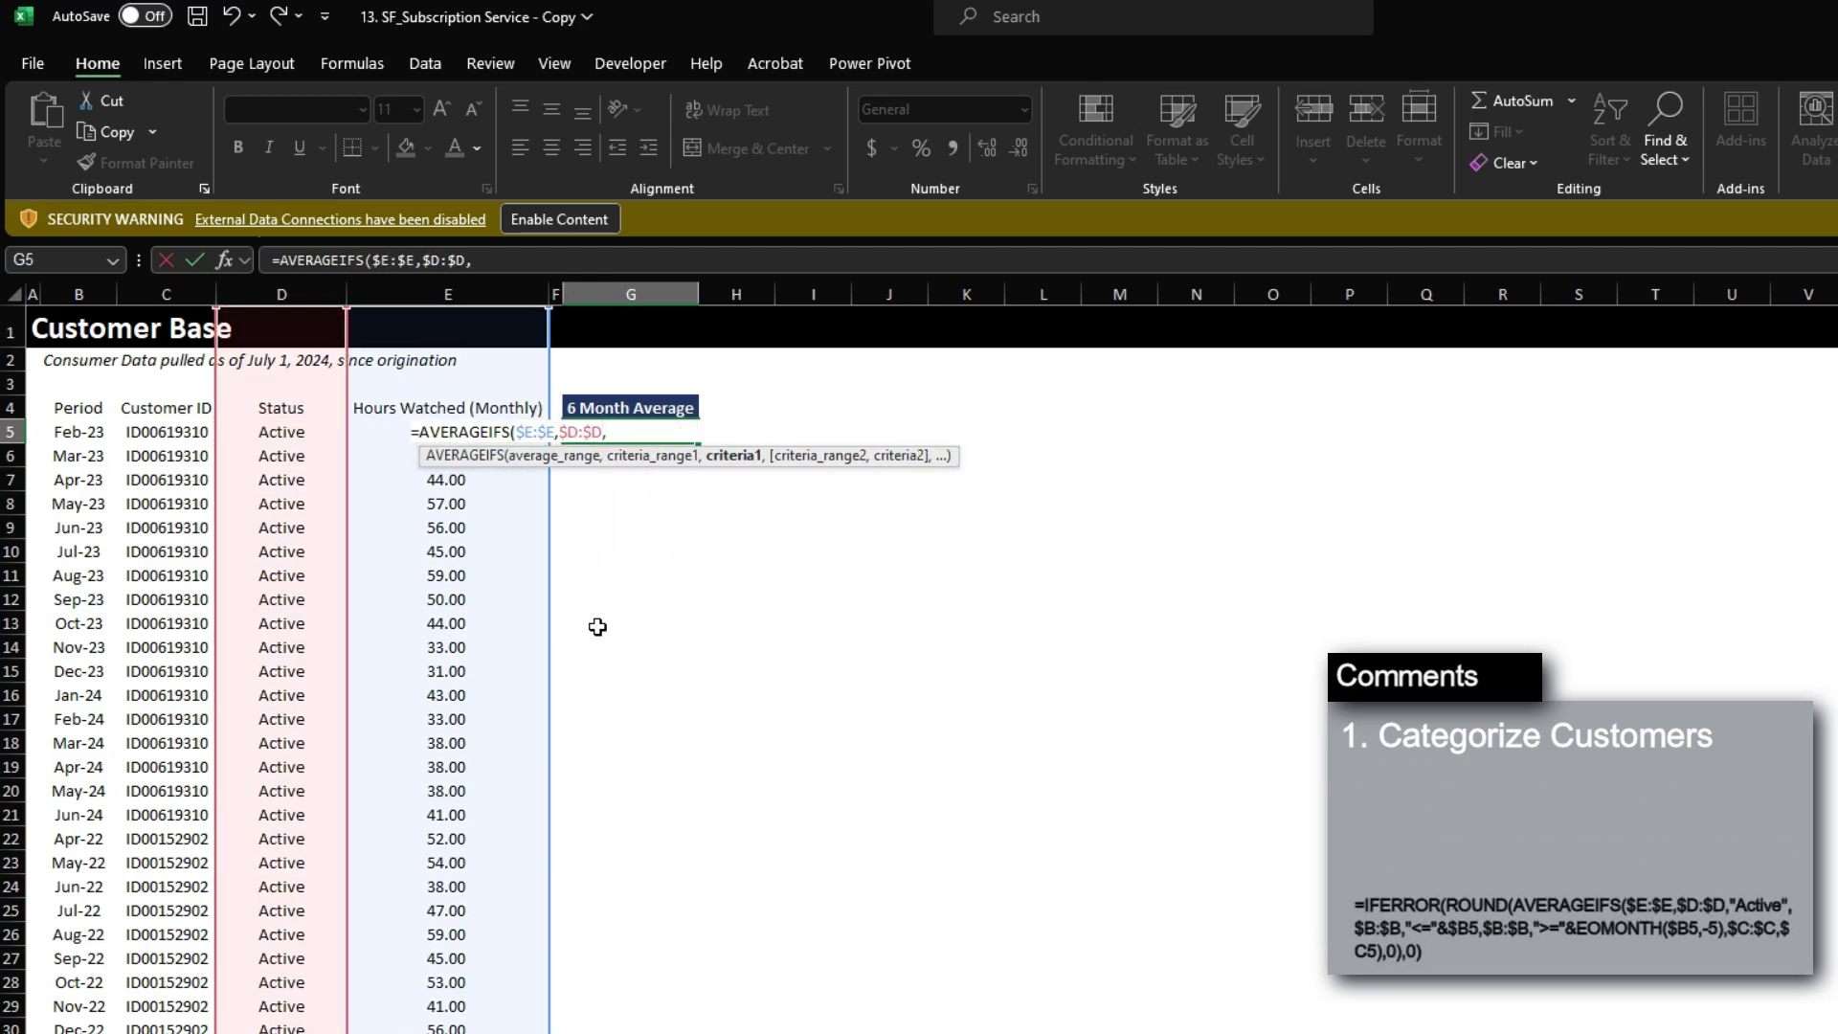
text("Active",)
key(Left)
key(Left)
key(Left)
key(Left)
key(Left)
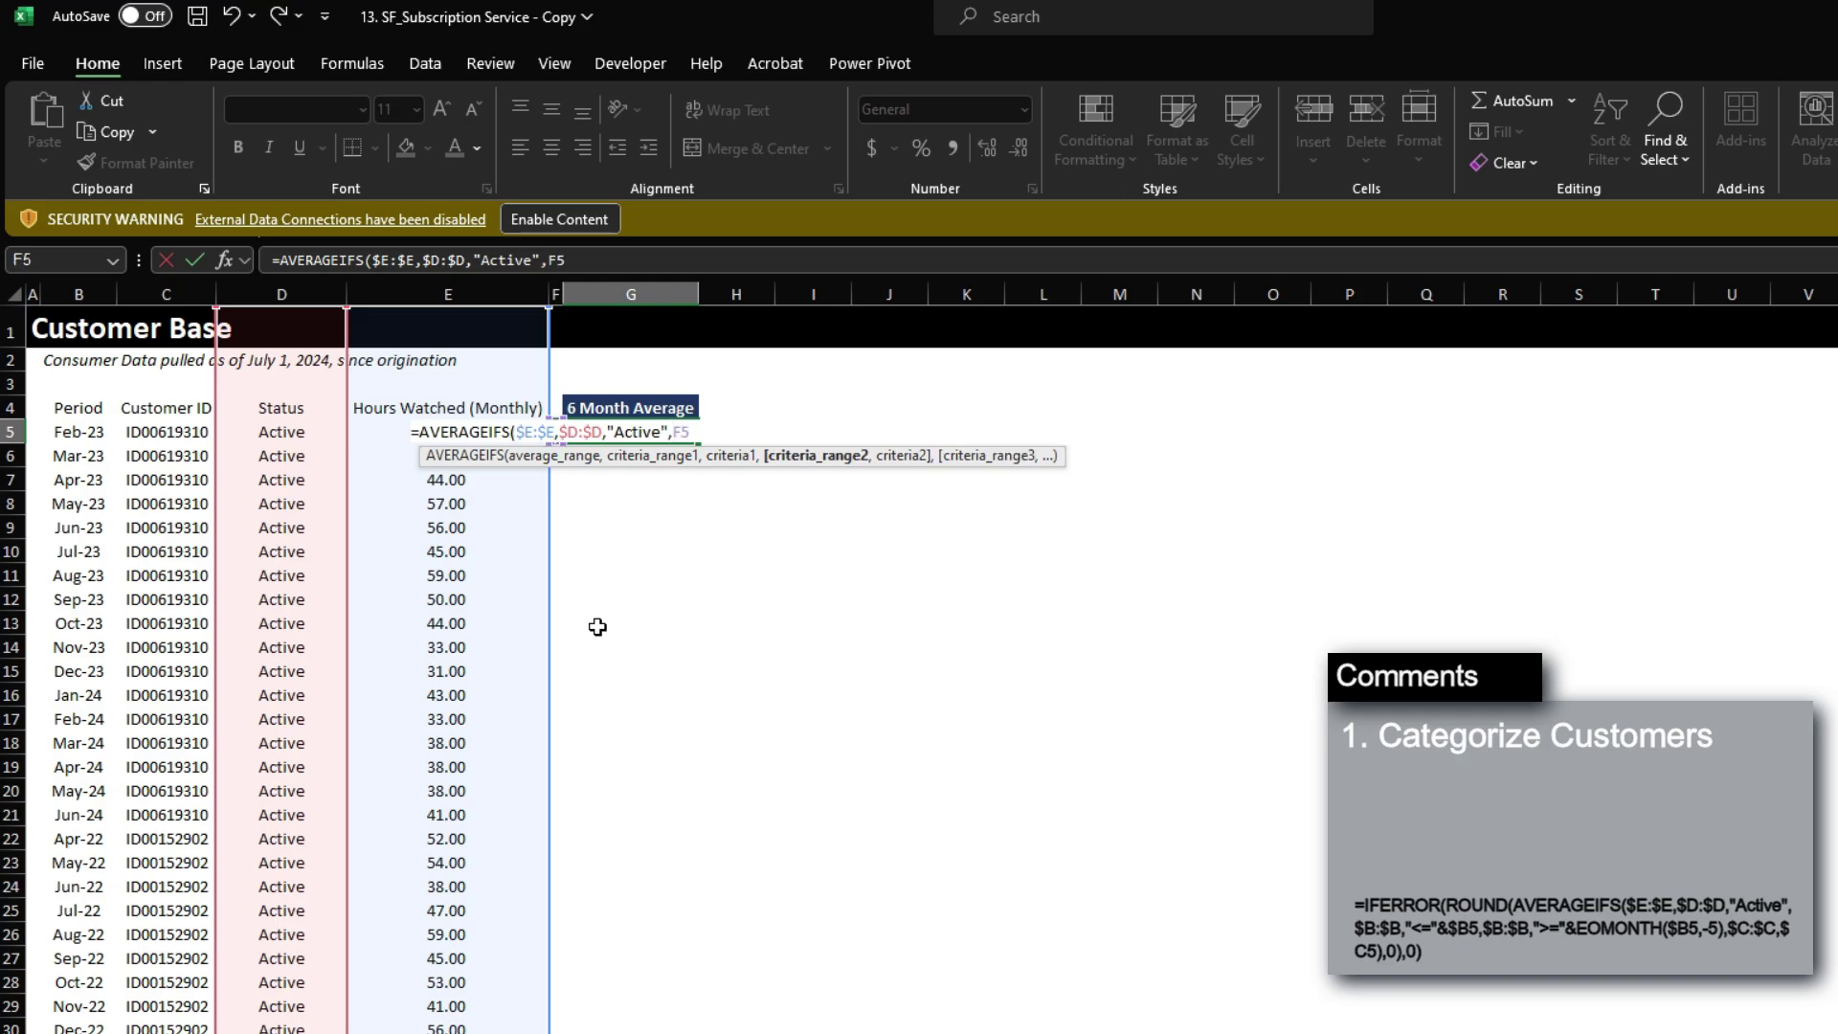
key(ctrl+space)
key(F4)
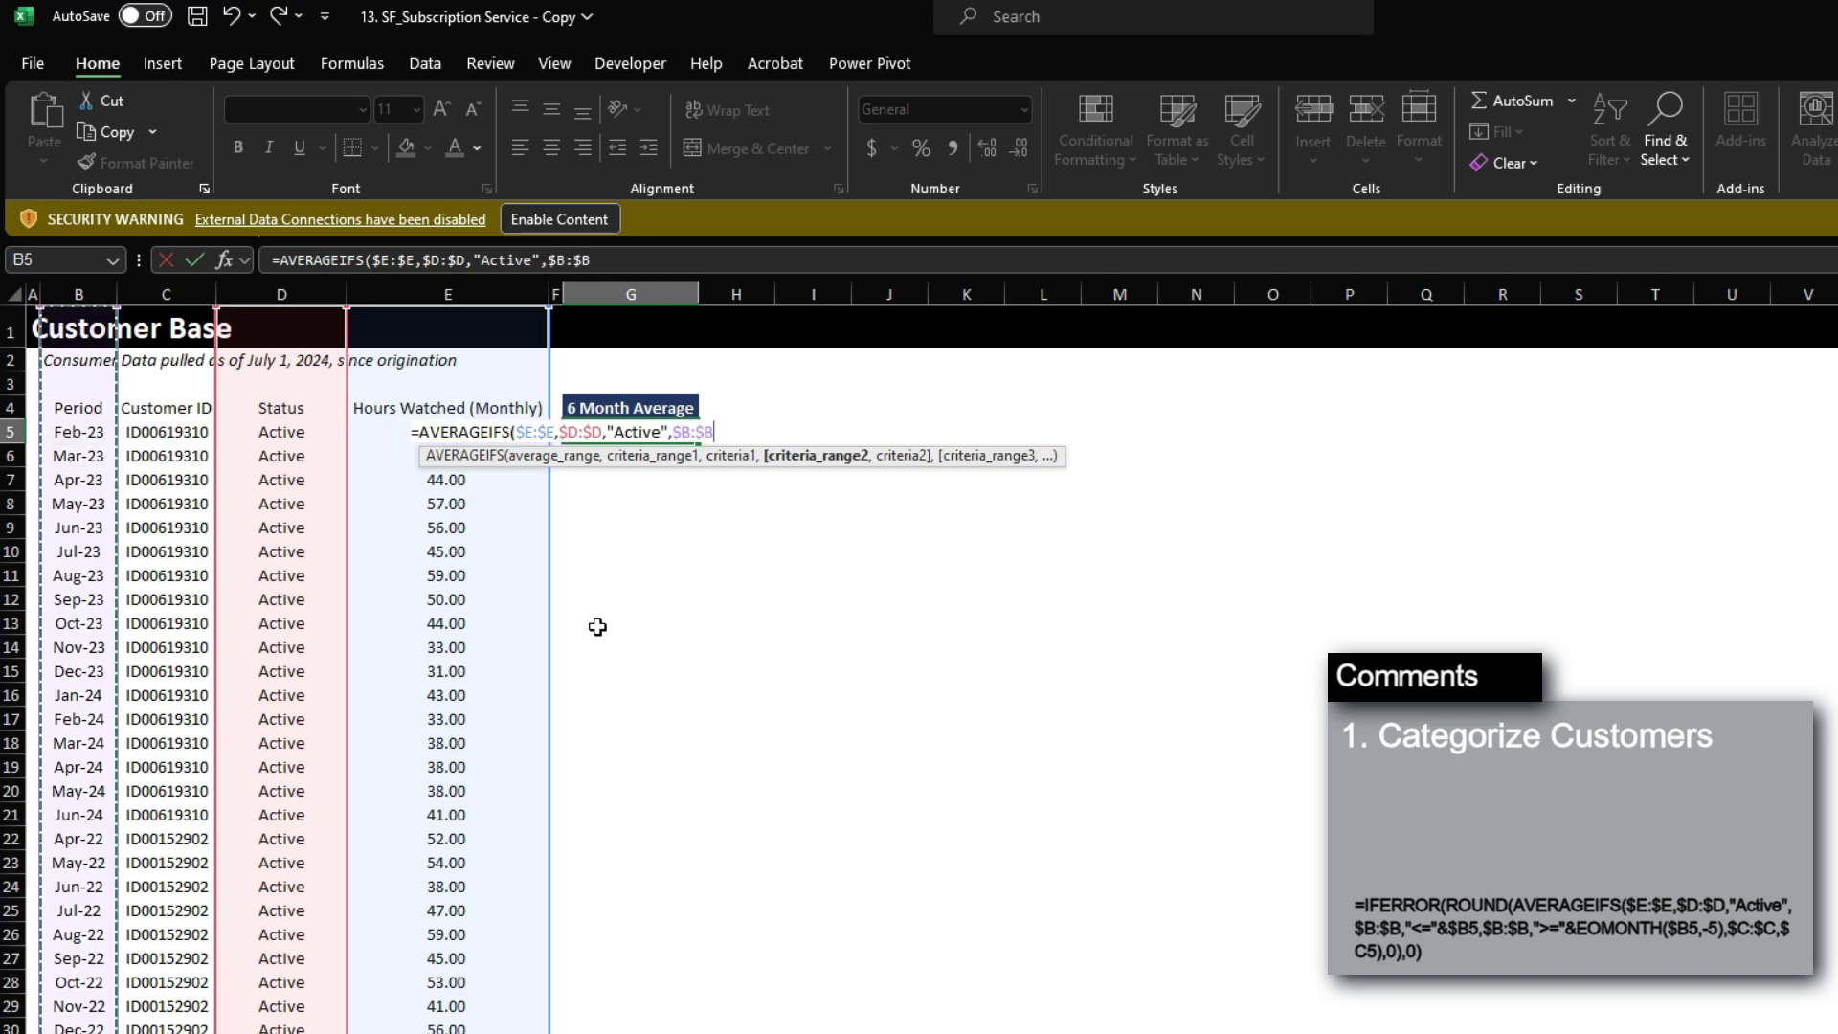
text(,"<=)
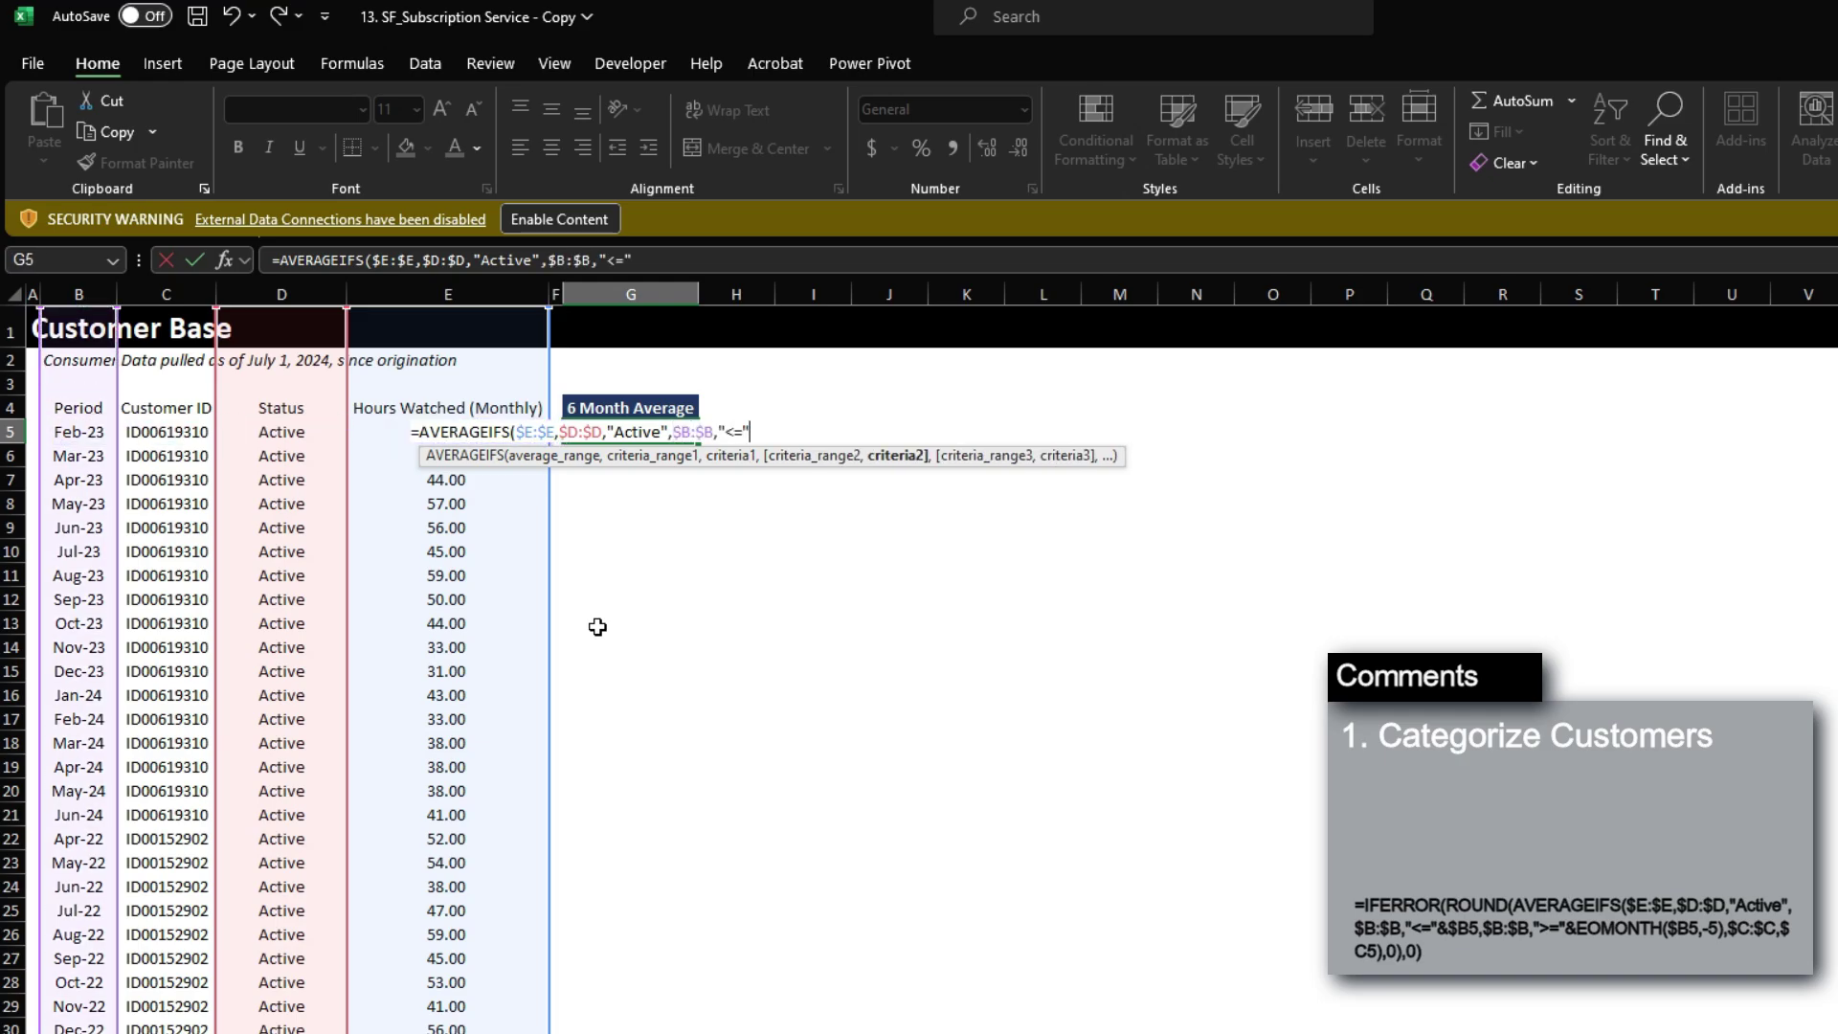
text("&)
key(Left)
key(Left)
key(Left)
key(Left)
key(Left)
key(F4)
key(F4)
key(F4)
text(,)
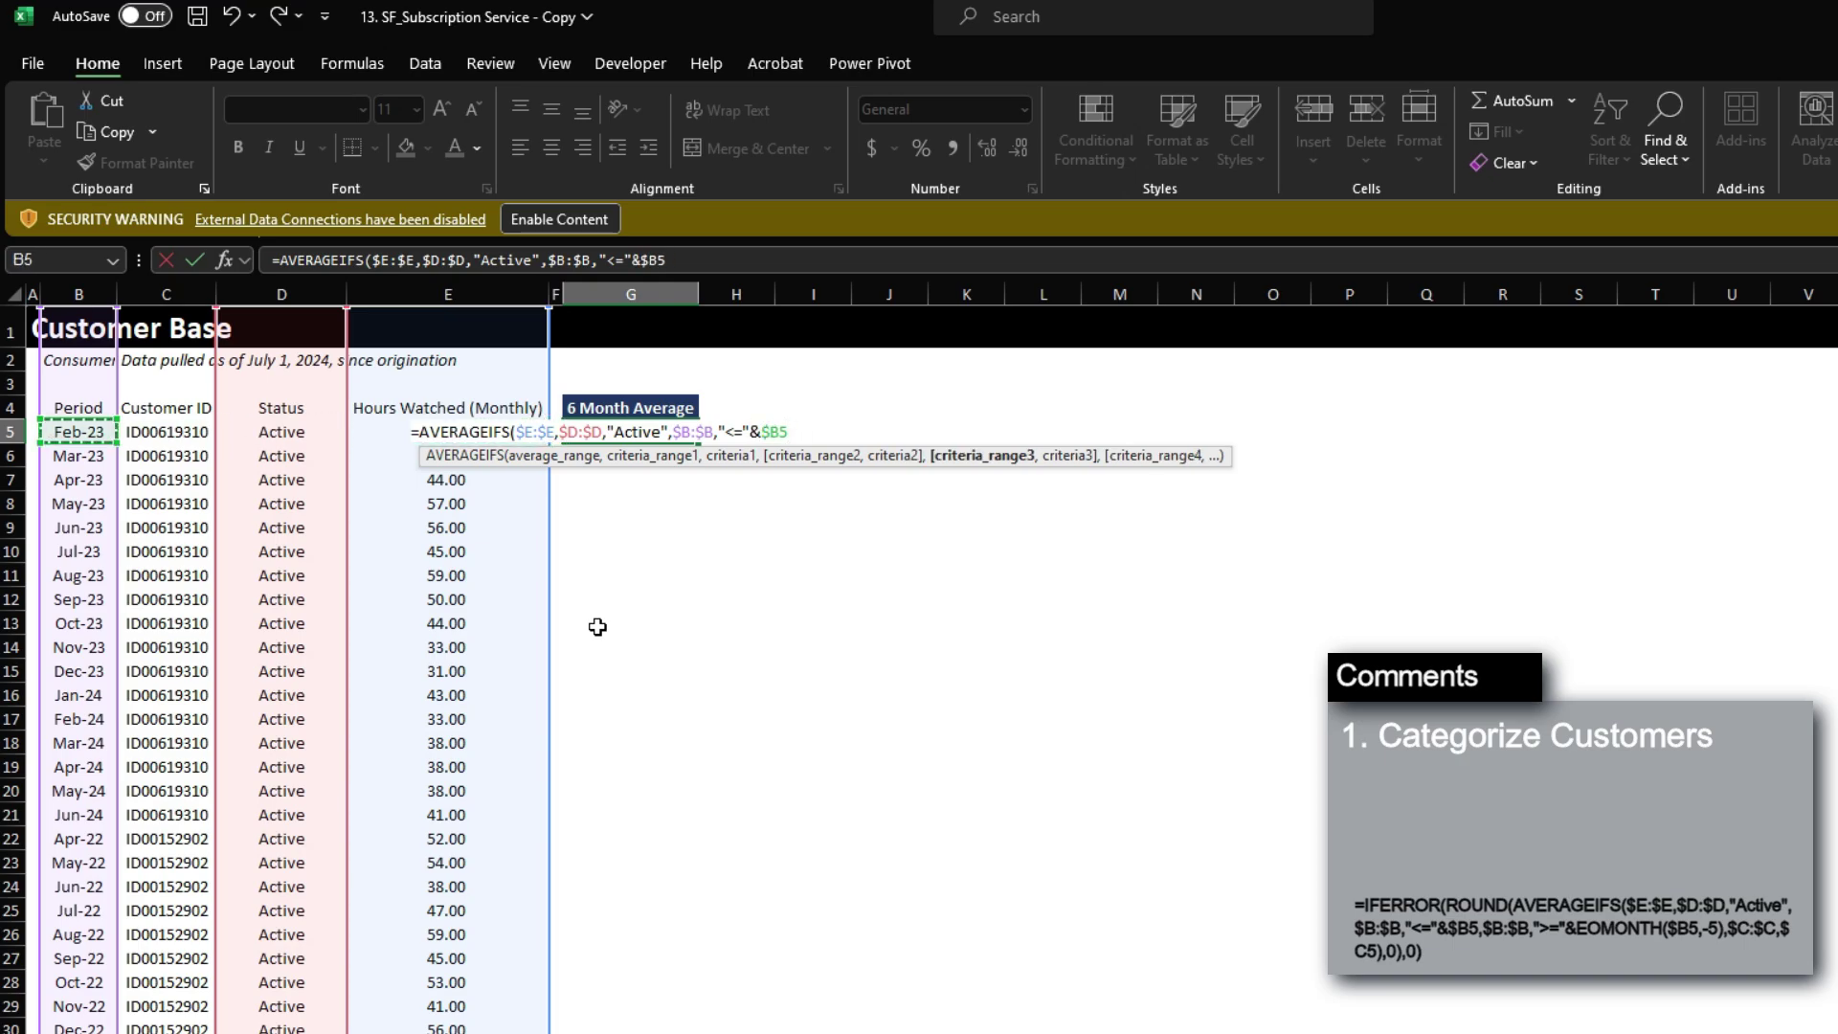
Add the absolute Period column $B:$B as the third criteria range of the AVERAGEIFS formula.
key(Left)
key(Left)
key(Left)
key(Left)
key(Left)
key(ctrl+space)
key(F4)
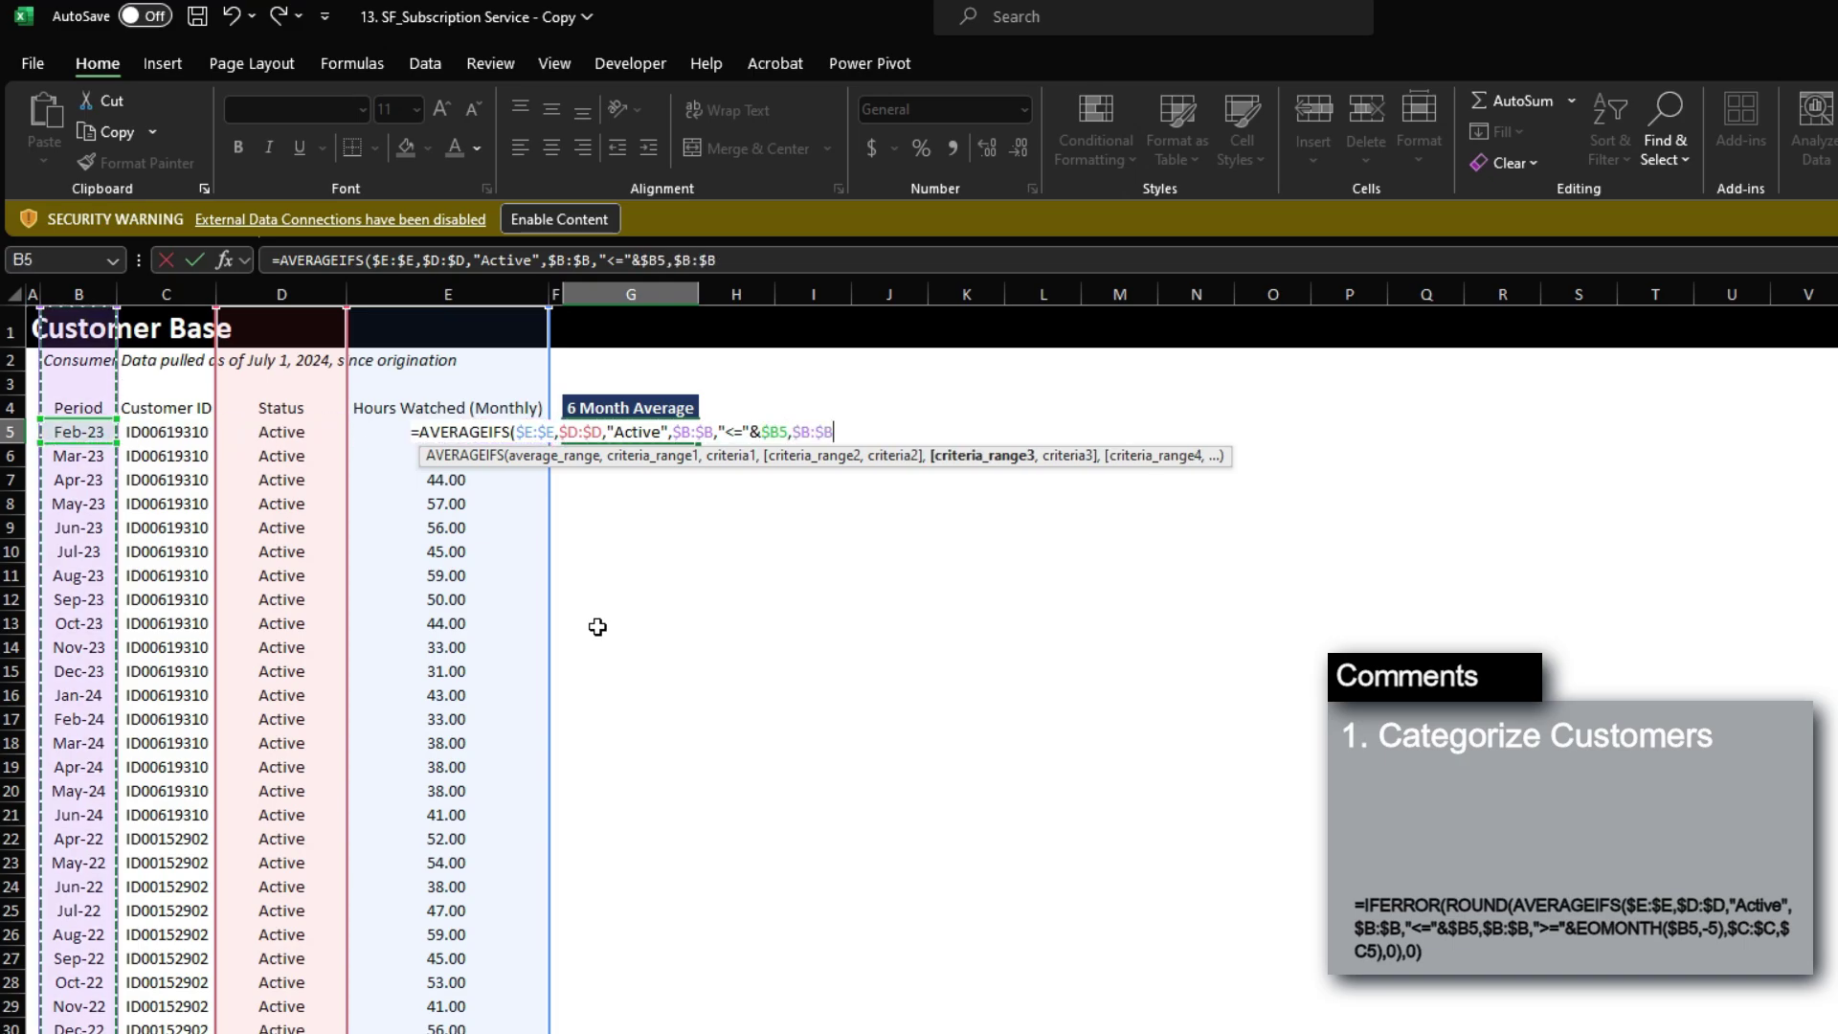
Set the third AVERAGEIFS criterion to ">="&EOMONTH($B5,-5) as the lower date limit.
text(,">)
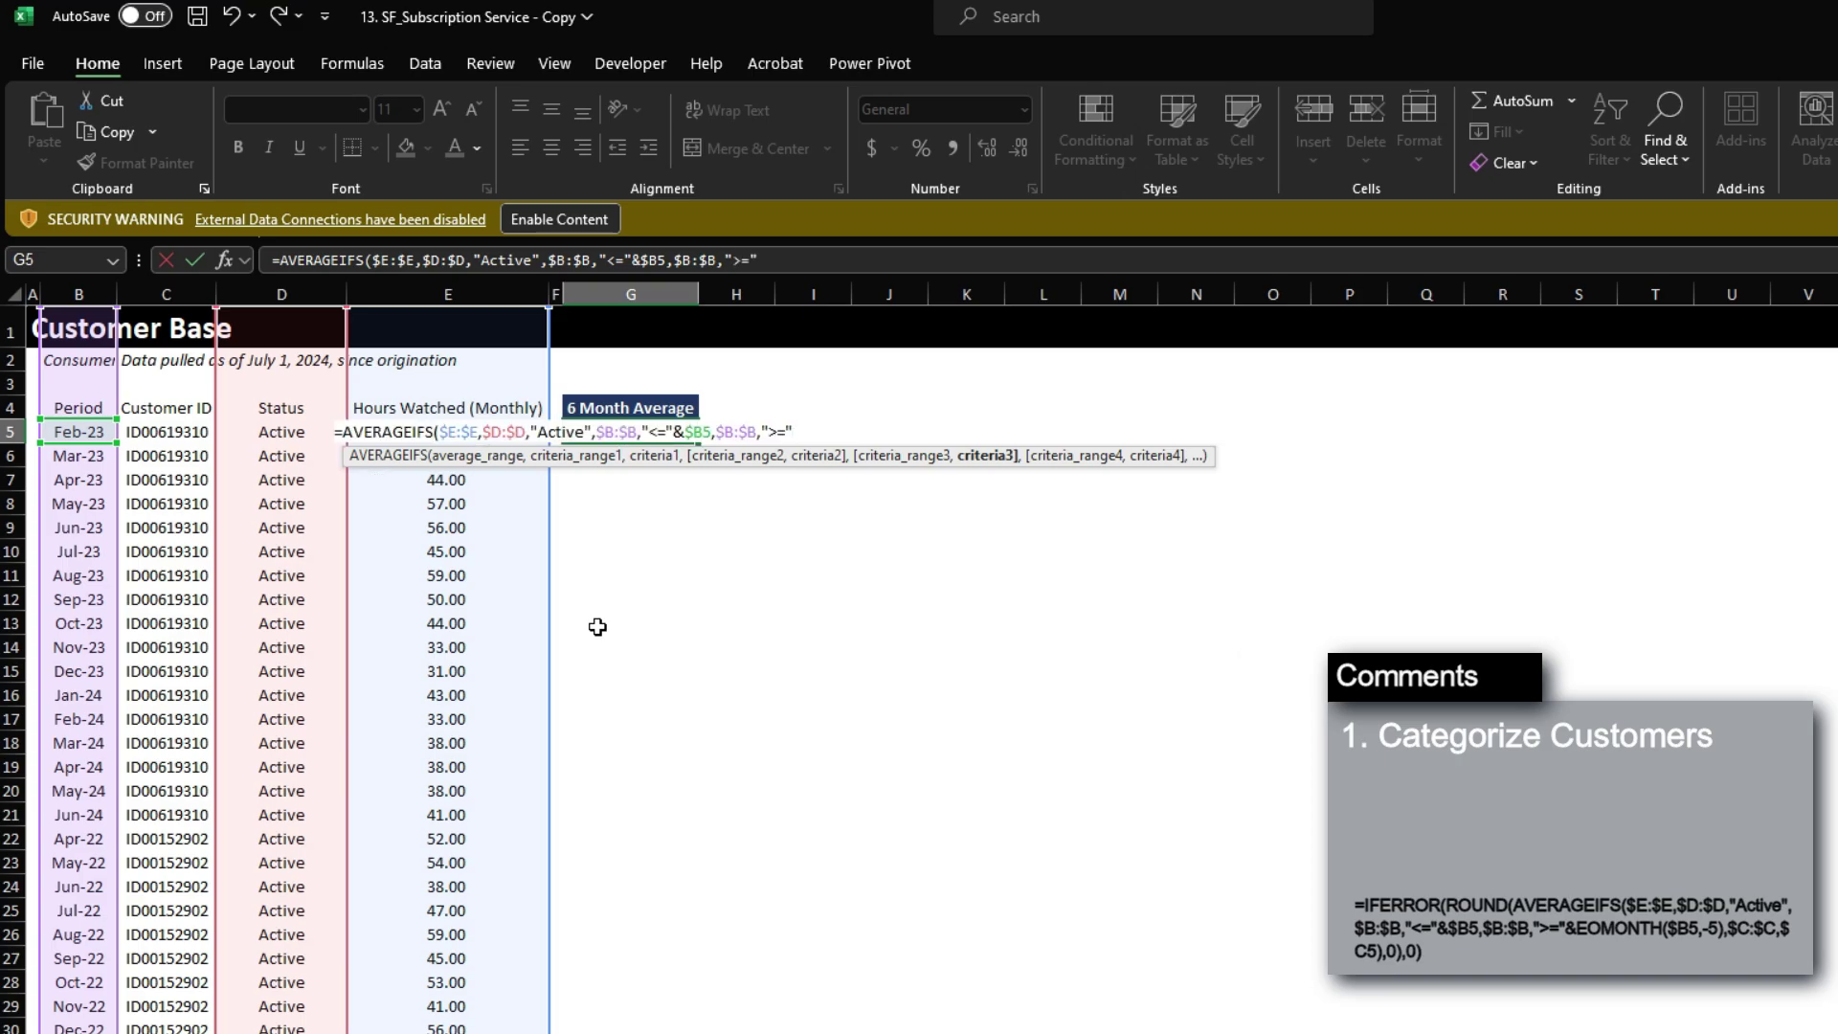
text(="&EOMONTH()
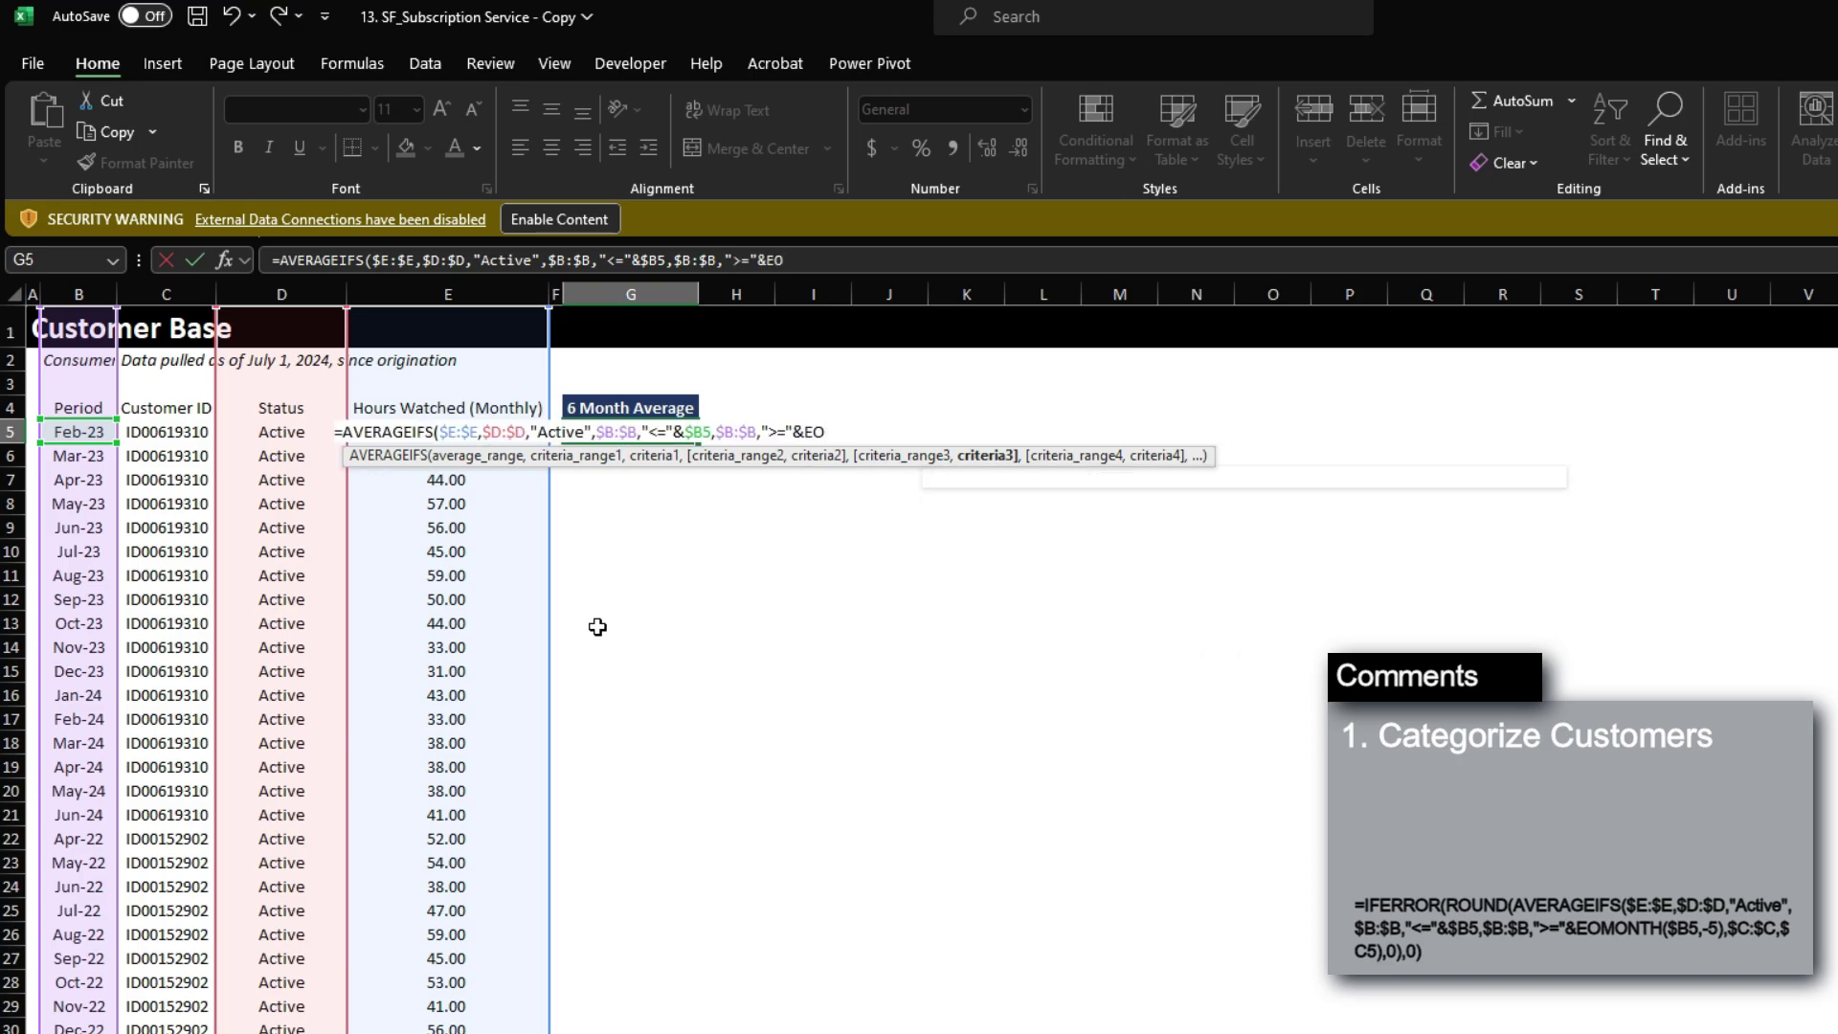
key(Left)
key(Left)
key(Left)
key(Left)
key(Left)
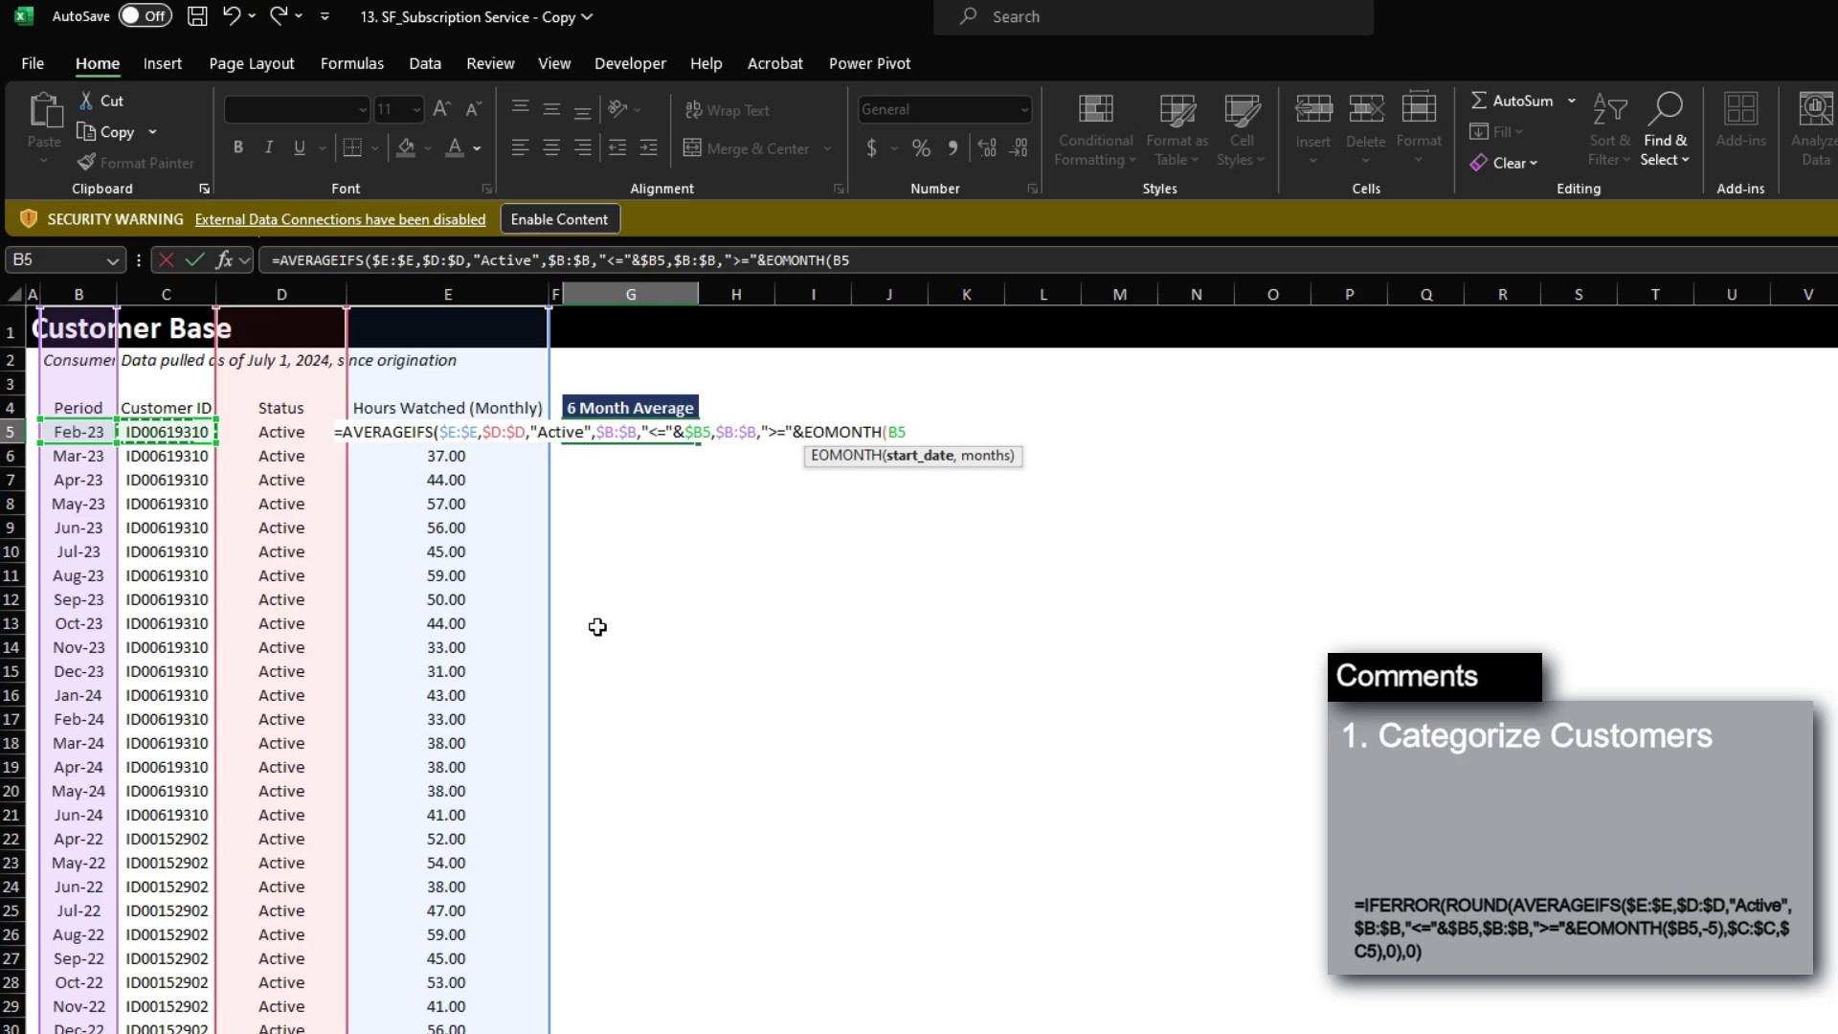
key(F4)
key(F4)
key(F4)
text(,-5))
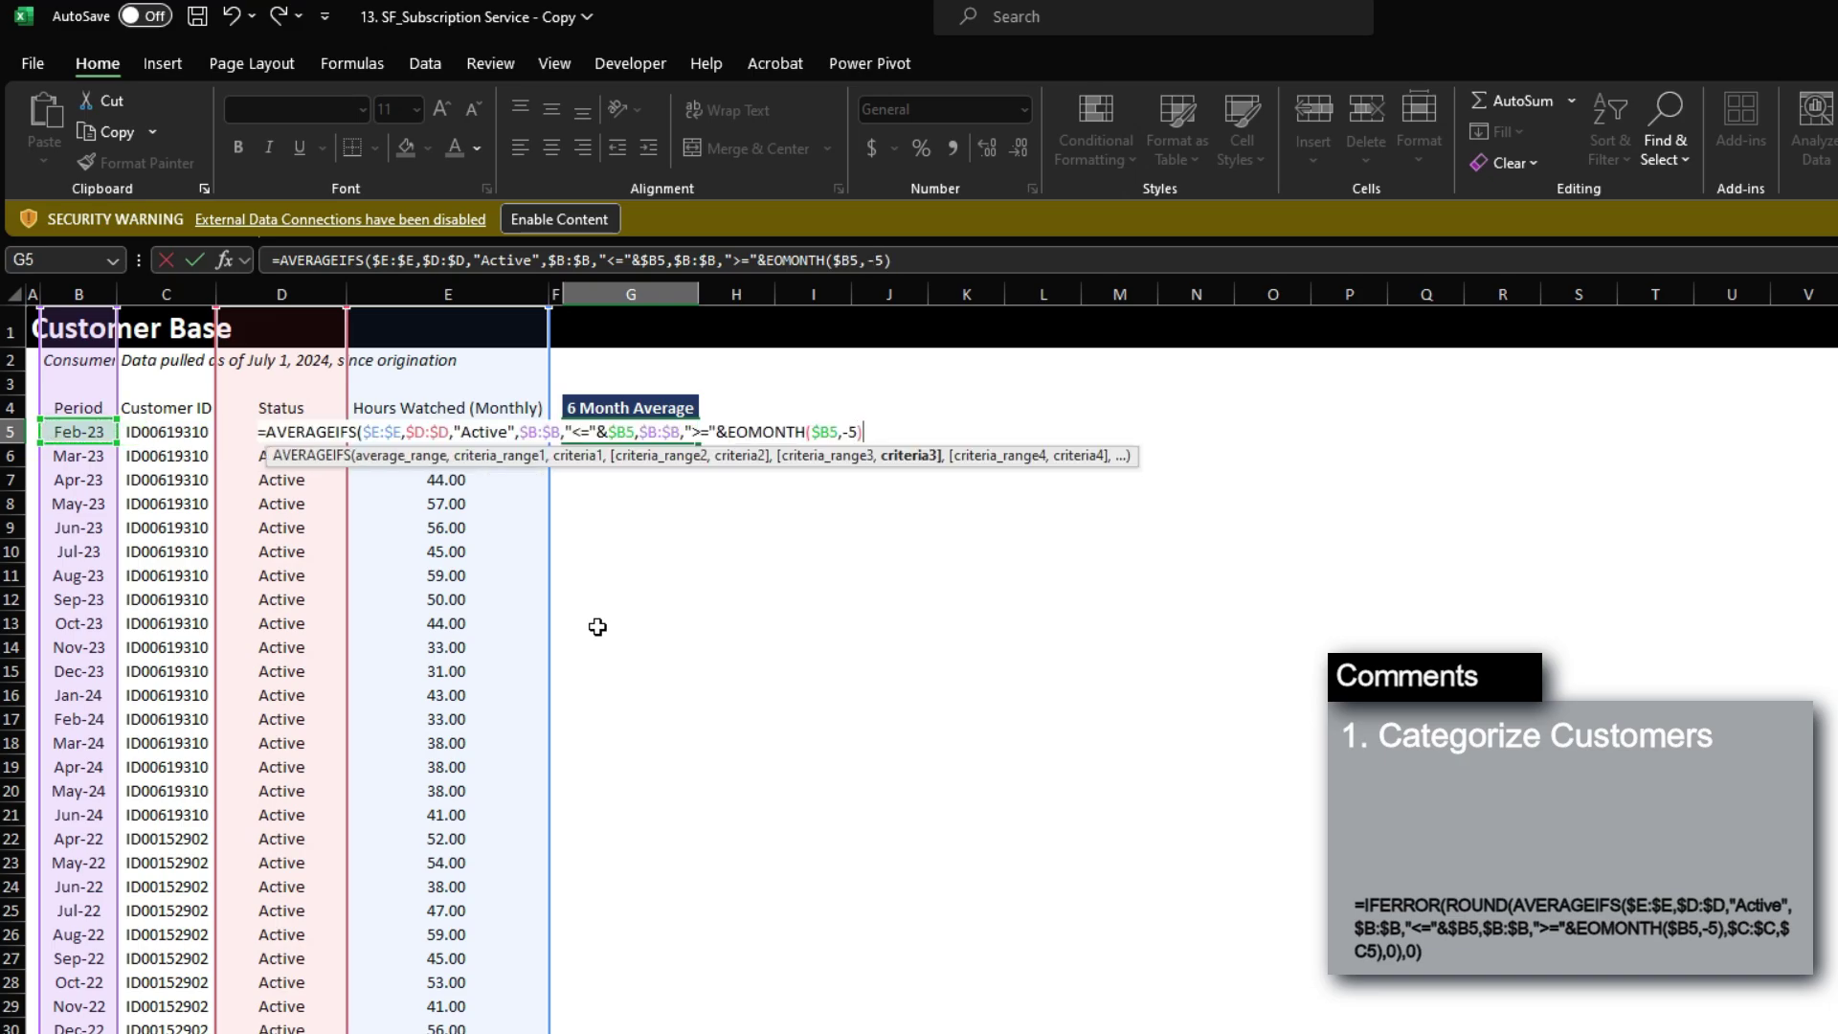
text(,)
Add the Customer ID criterion matching $C:$C to $C5, then close and enter the AVERAGEIFS formula.
key(Left)
key(Left)
key(Left)
key(Left)
key(ctrl+space)
key(F4)
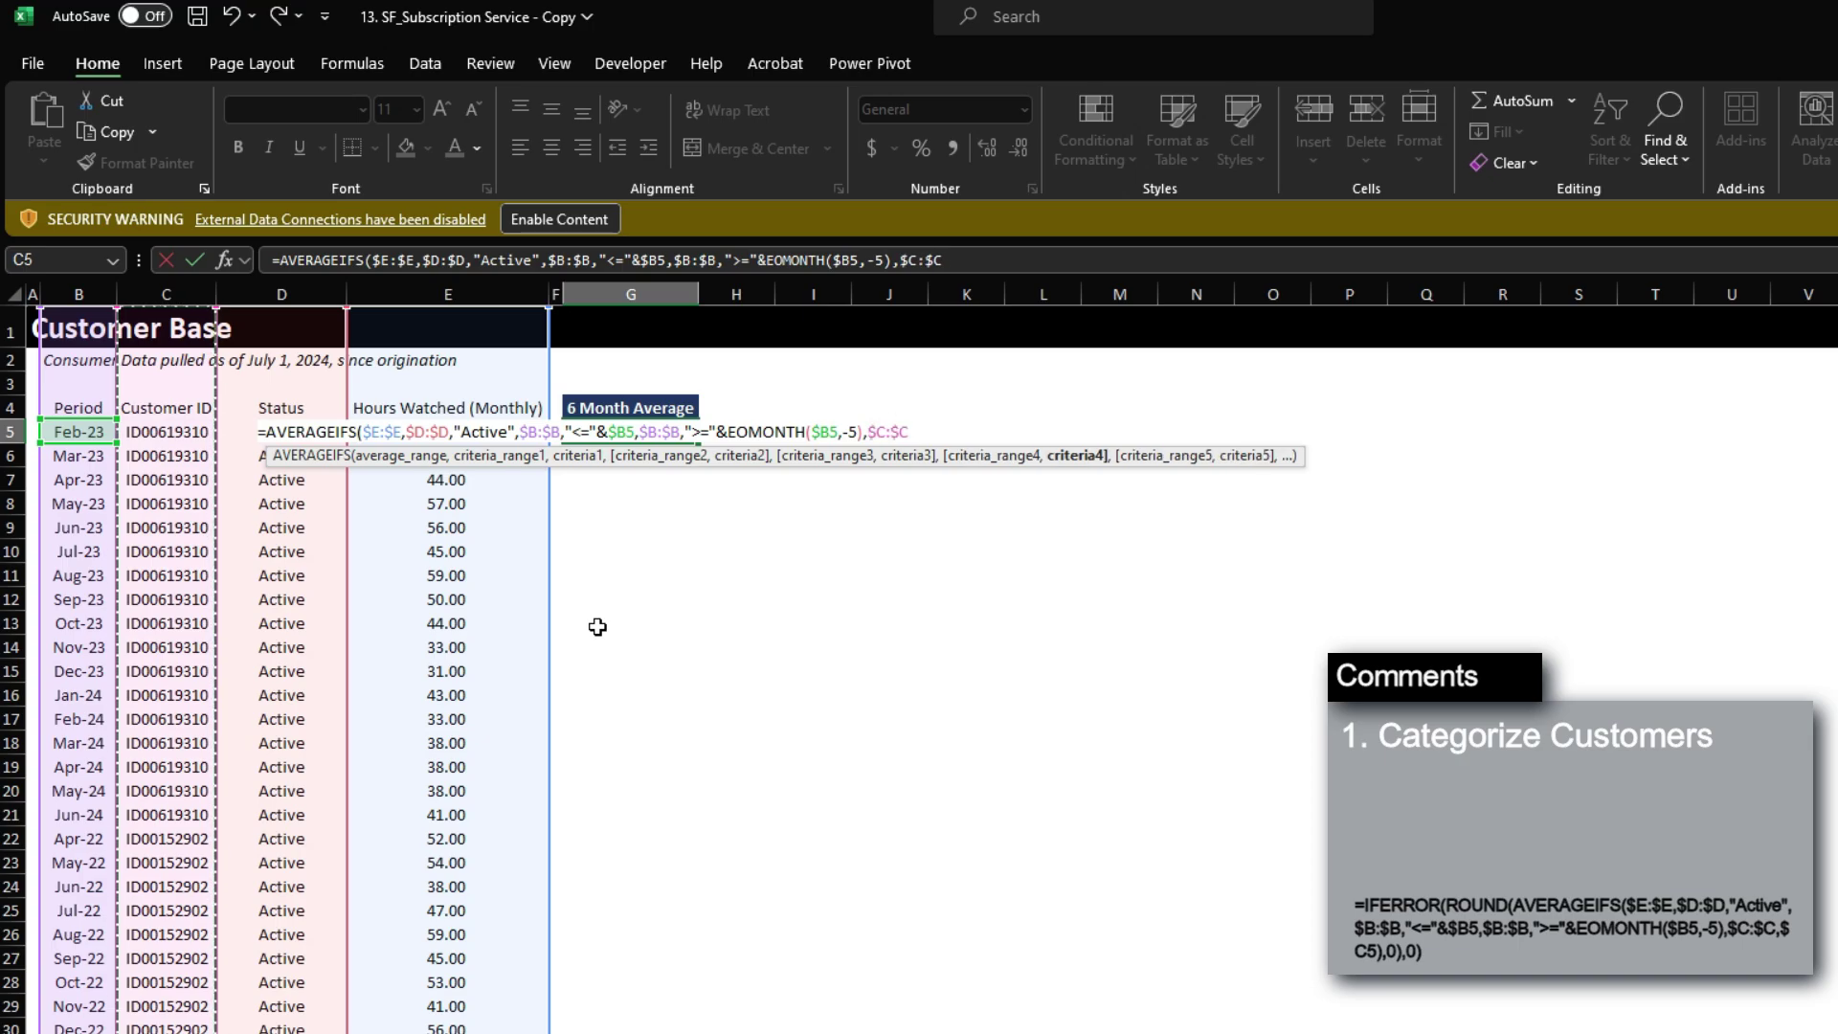
text(,)
key(Left)
key(Left)
key(Left)
key(Left)
key(F4)
key(F4)
key(F4)
text())
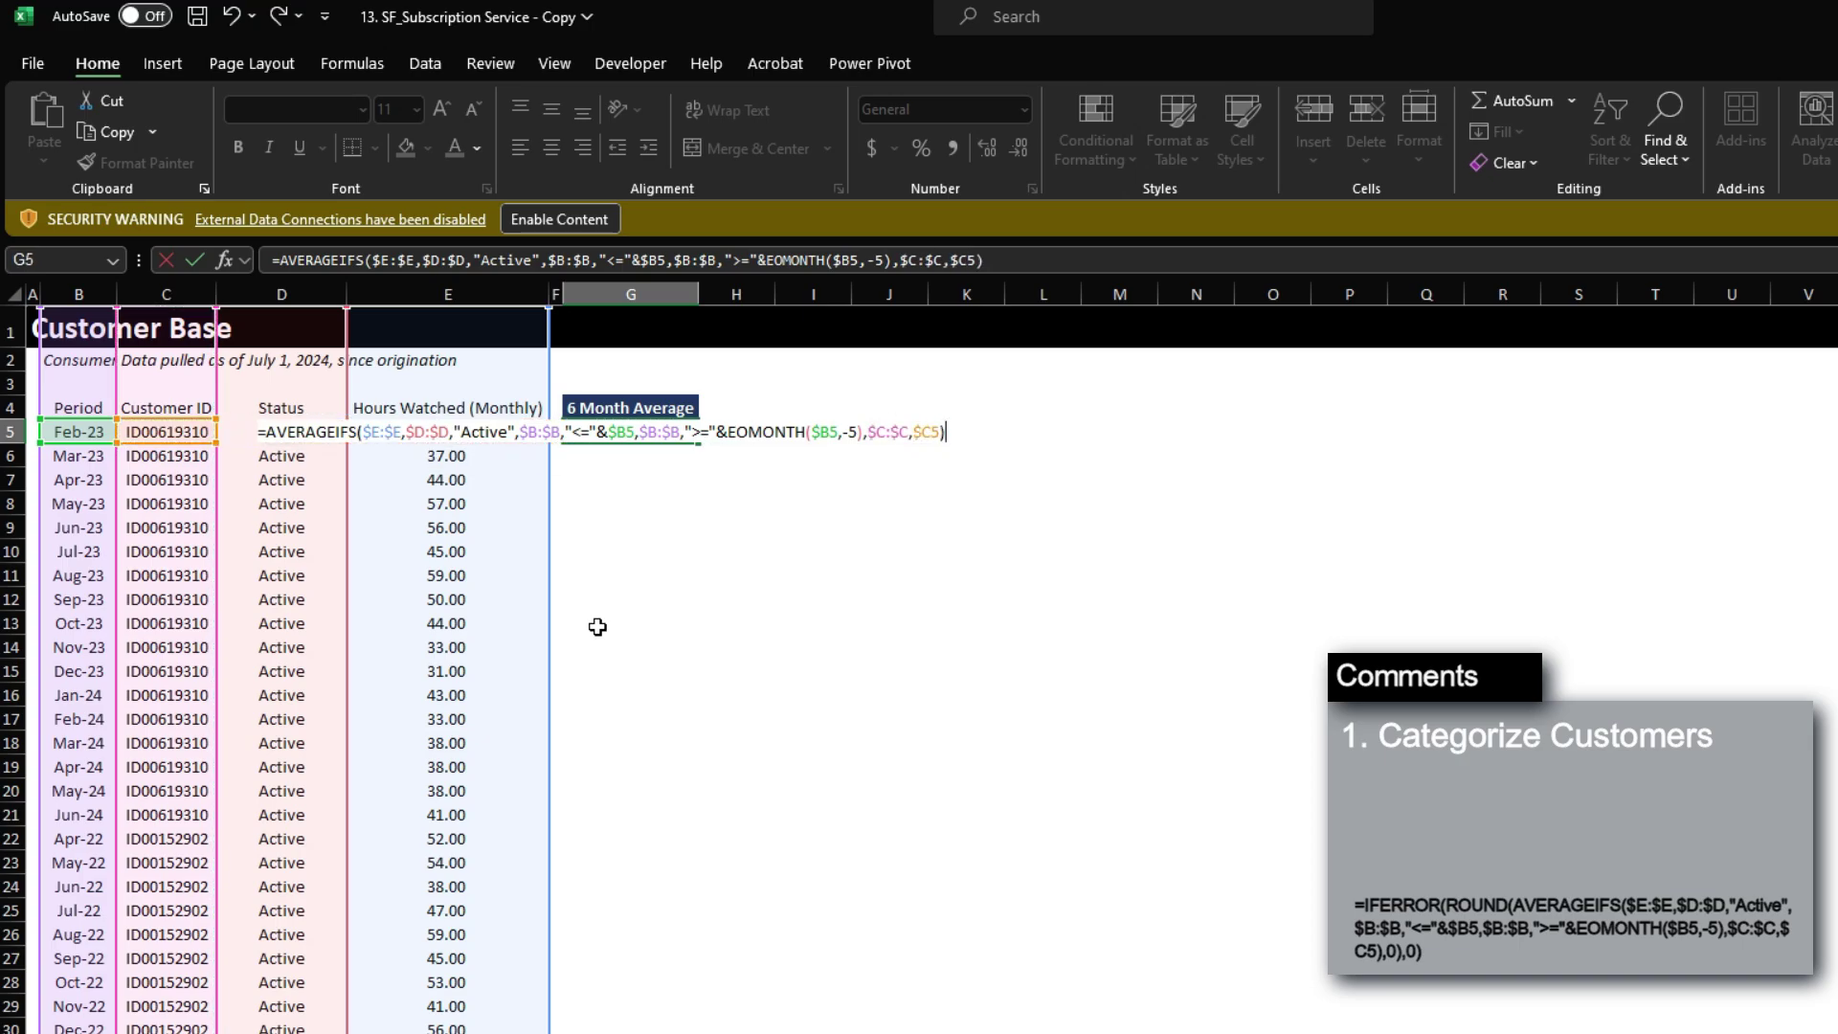
key(ctrl+Return)
Wrap the AVERAGEIFS formula in G5 in a ROUND function with 0 digits, placing AVERAGEIFS on its own line.
key(Left)
key(Left)
key(Right)
key(Right)
key(F2)
key(Home)
key(Right)
key(alt+Return)
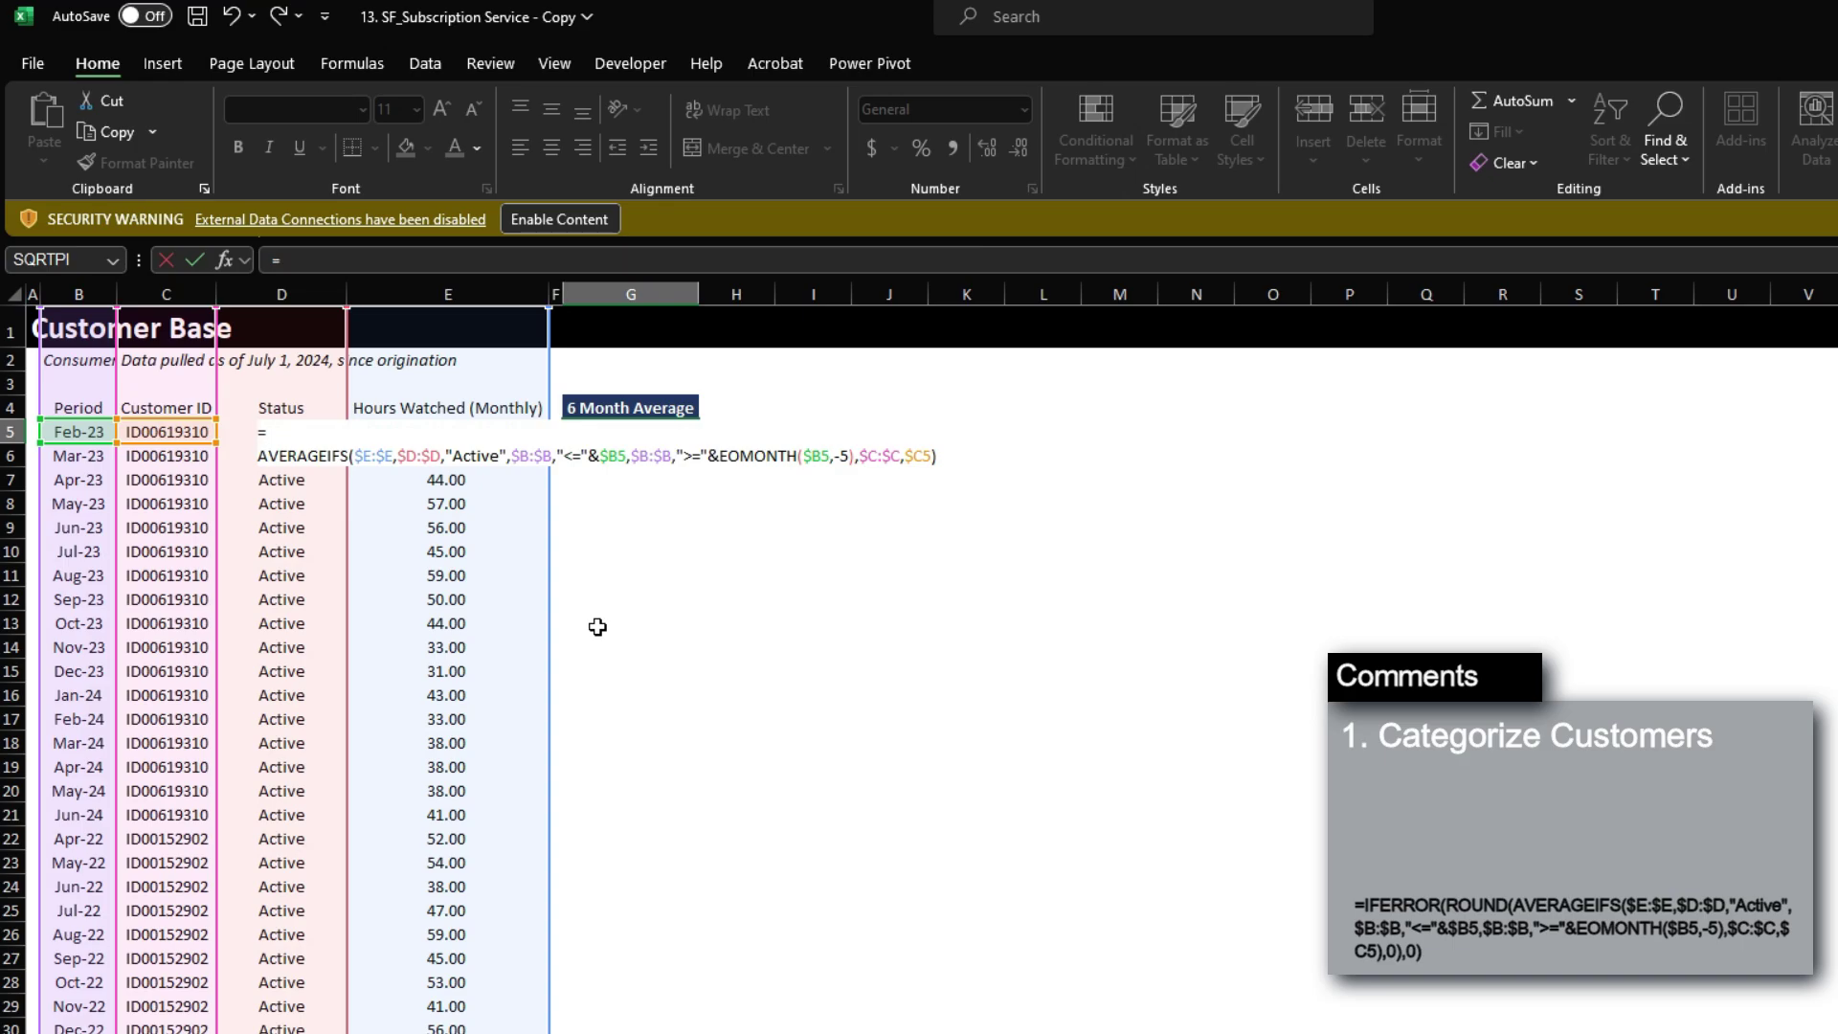
text(ROUND()
key(ctrl+End)
text(,)
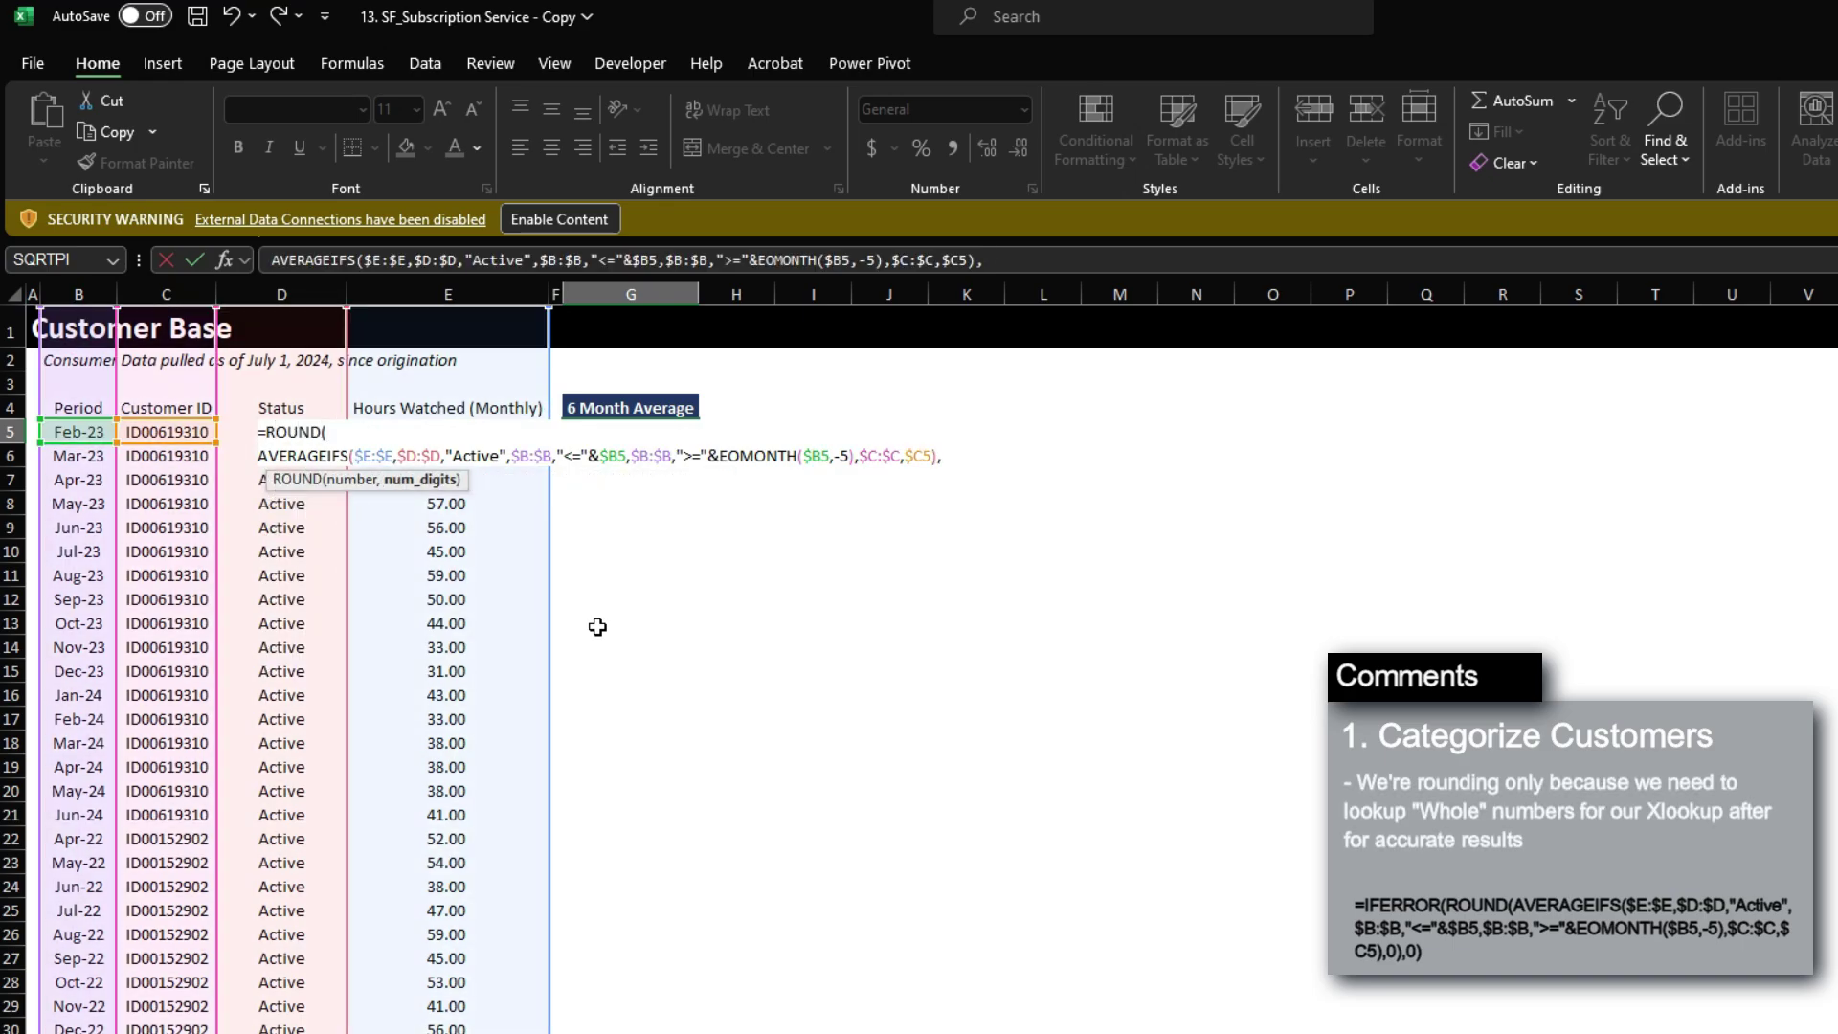
text(0))
key(ctrl+Return)
Copy the G5 formula down the 6 Month Average column through the last data row, 144239.
key(ctrl+c)
key(Left)
key(Left)
key(ctrl+Down)
key(Right)
key(Right)
key(ctrl+shift+Up)
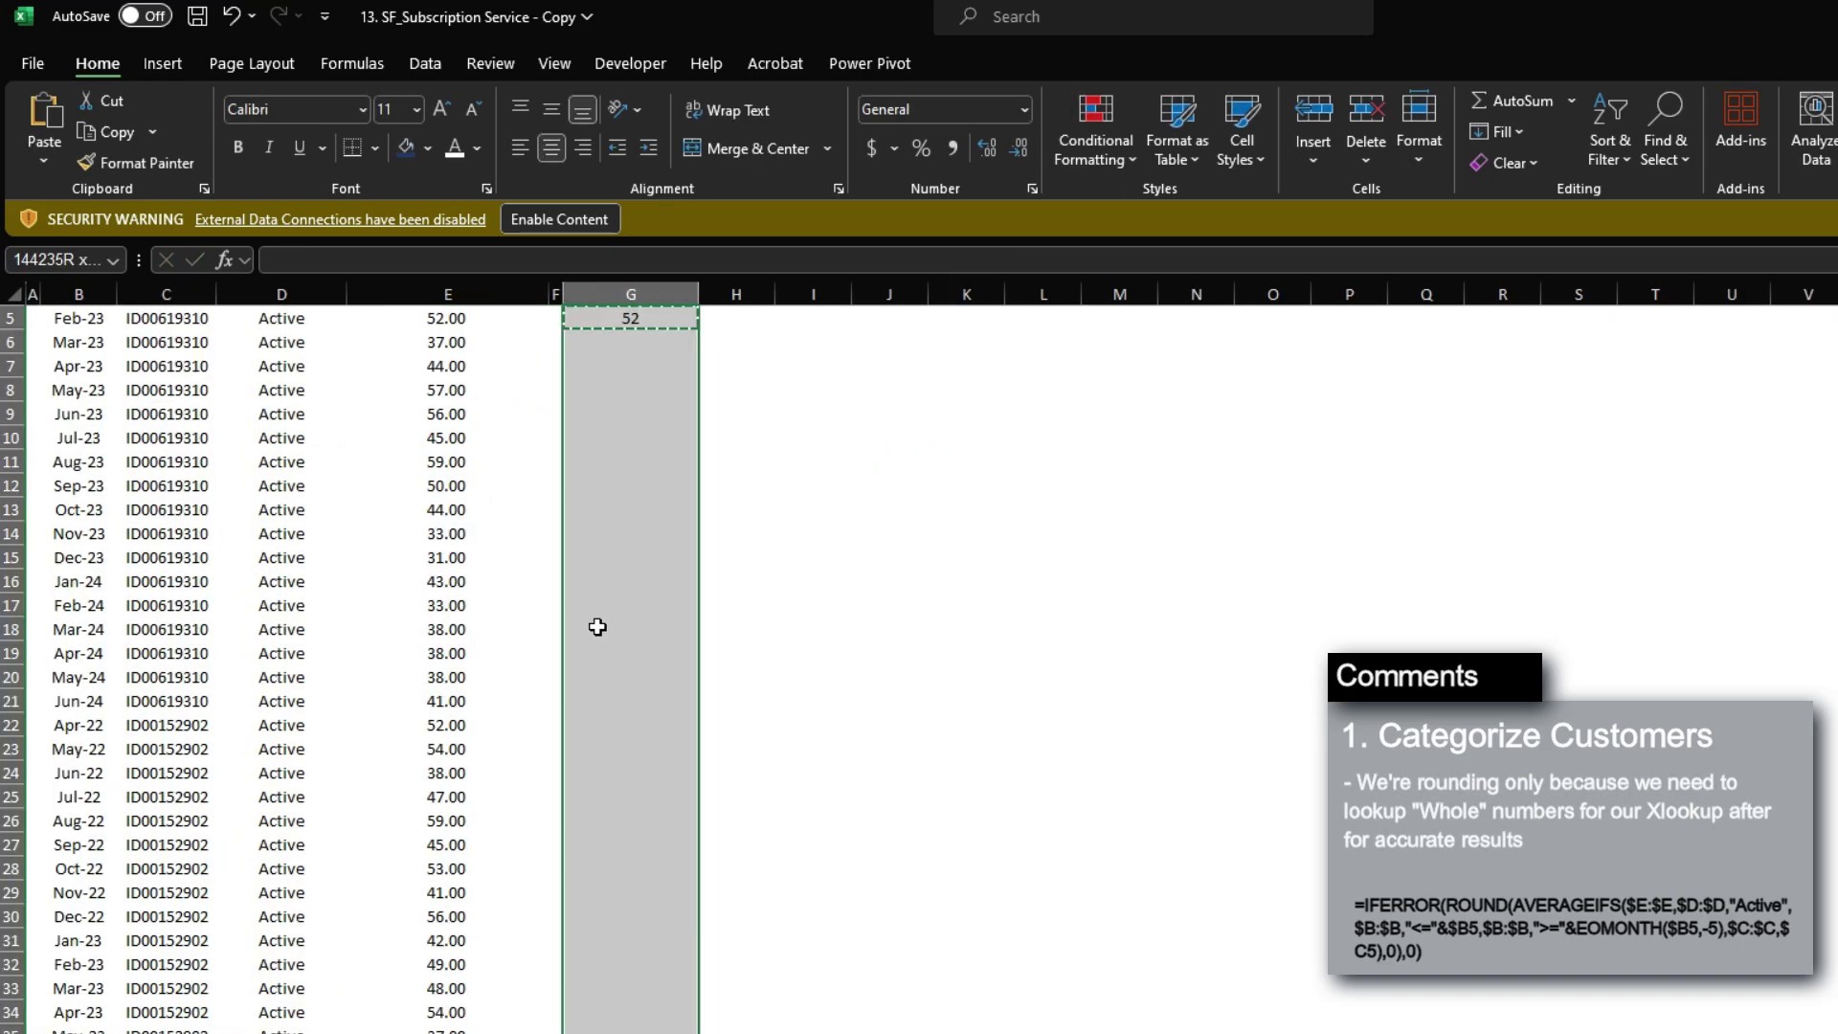
key(ctrl+v)
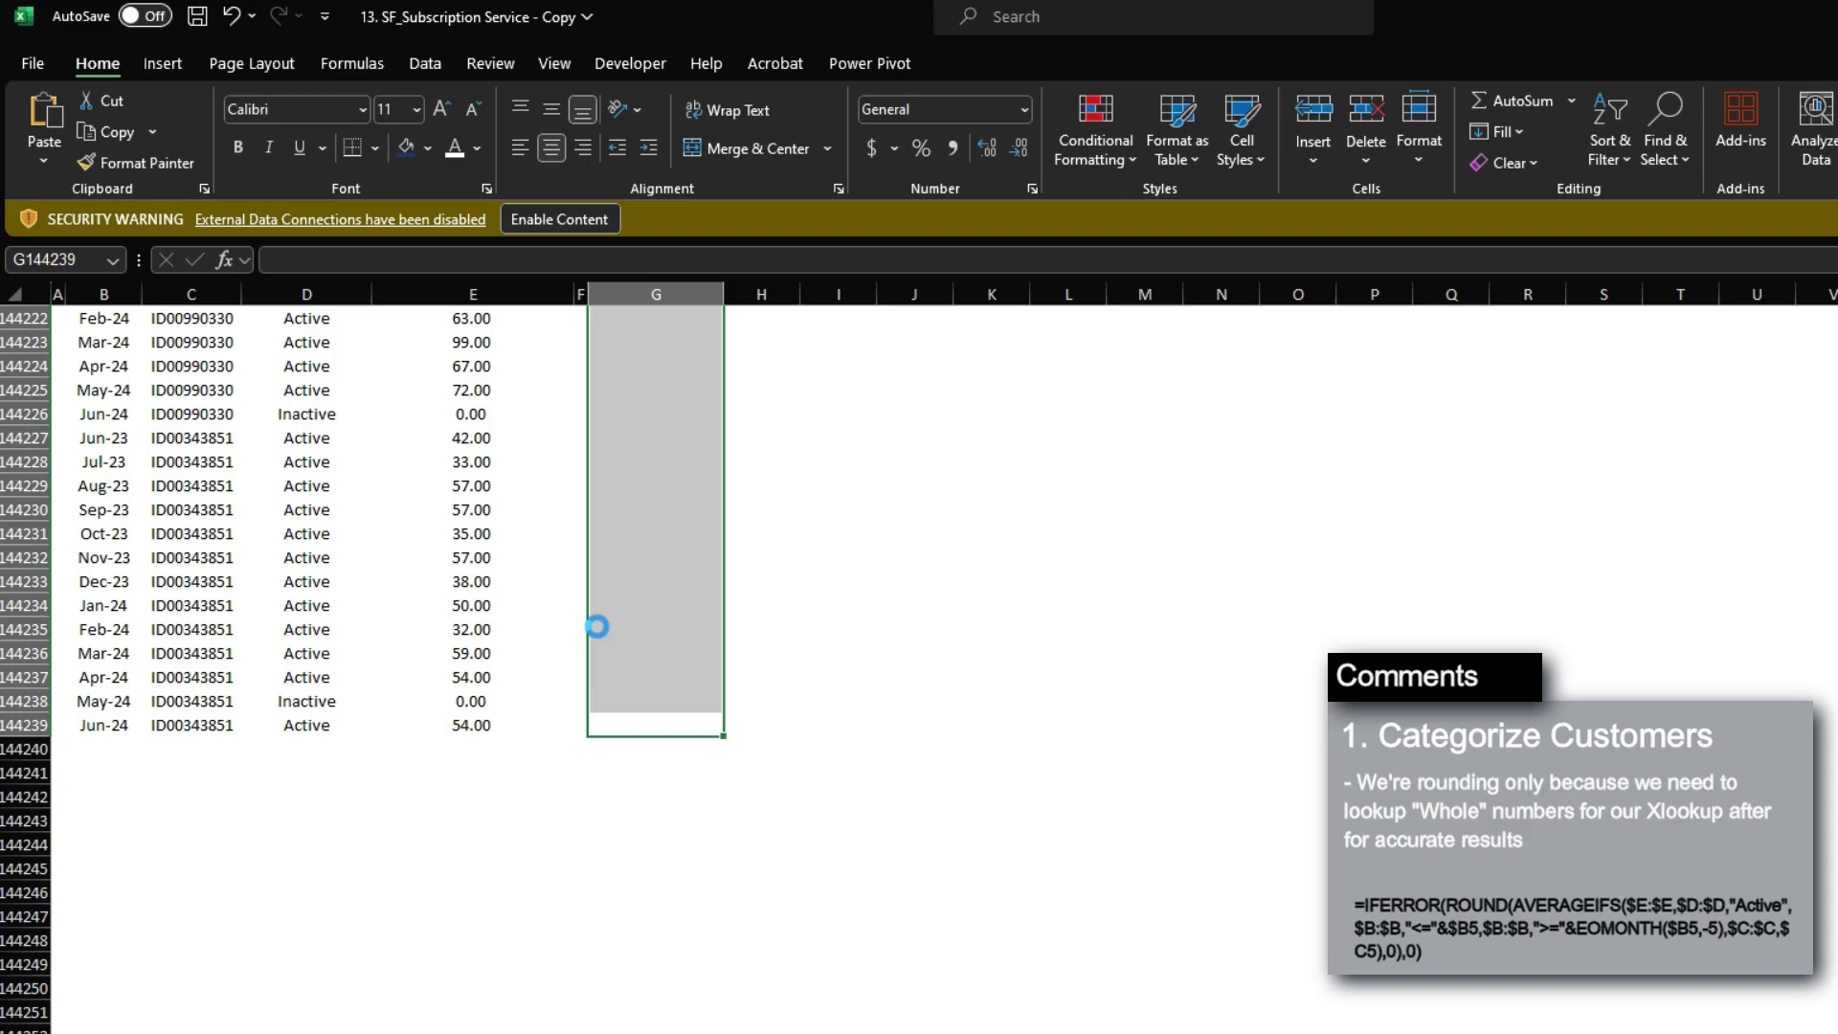
key(ctrl+Up)
key(Up)
key(Up)
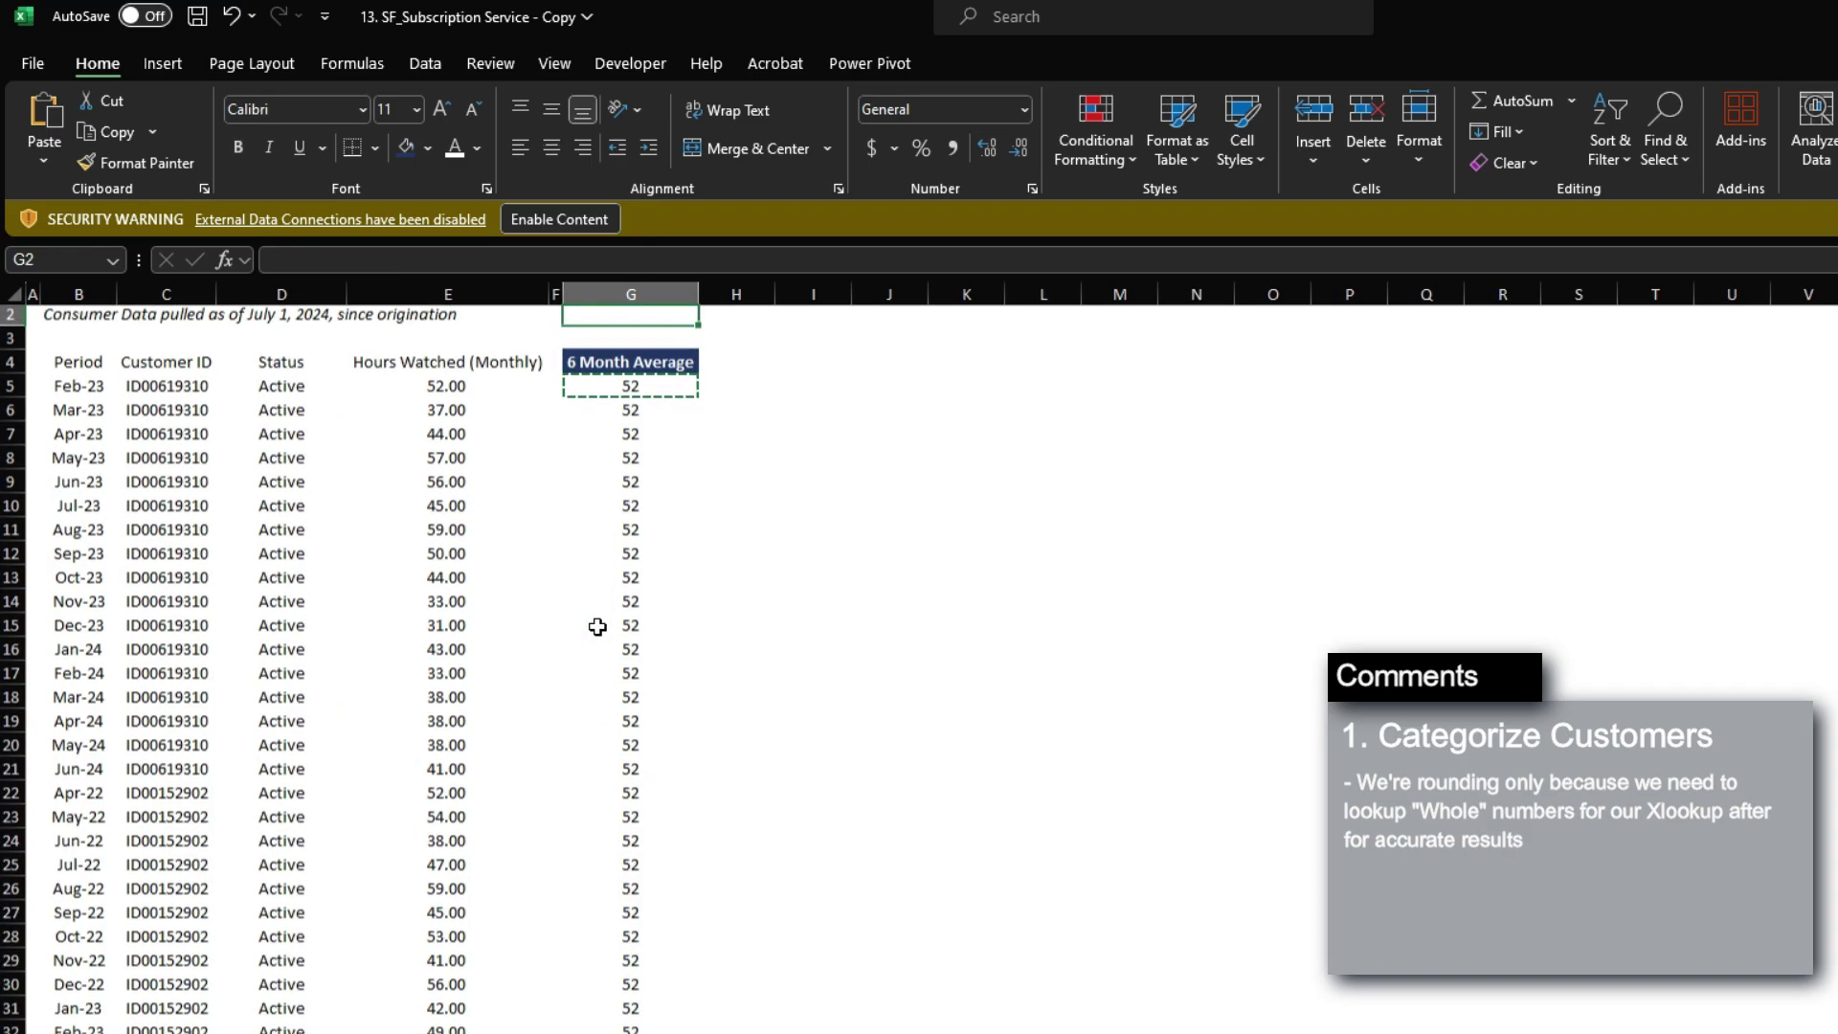
key(Down)
key(Down)
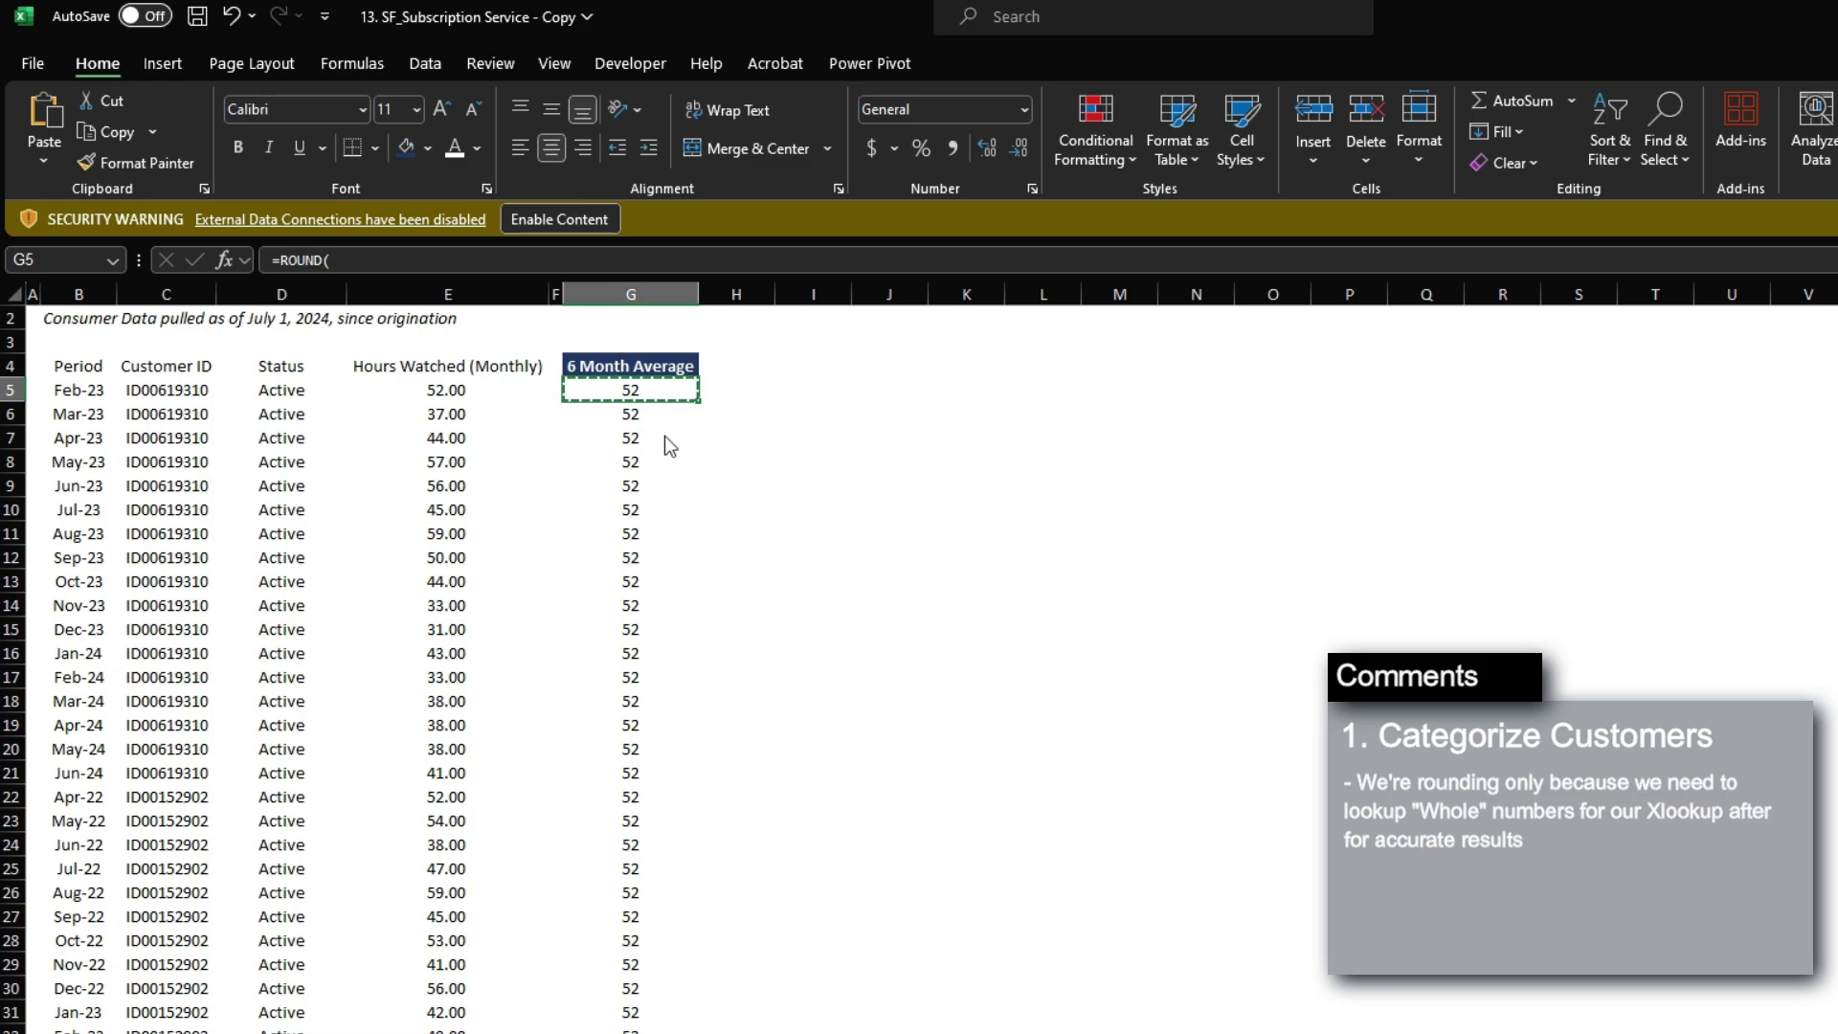
Copy the 6 Month Average header to H4 and rename the copy "Category".
click(629, 367)
key(ctrl+c)
click(706, 365)
key(ctrl+v)
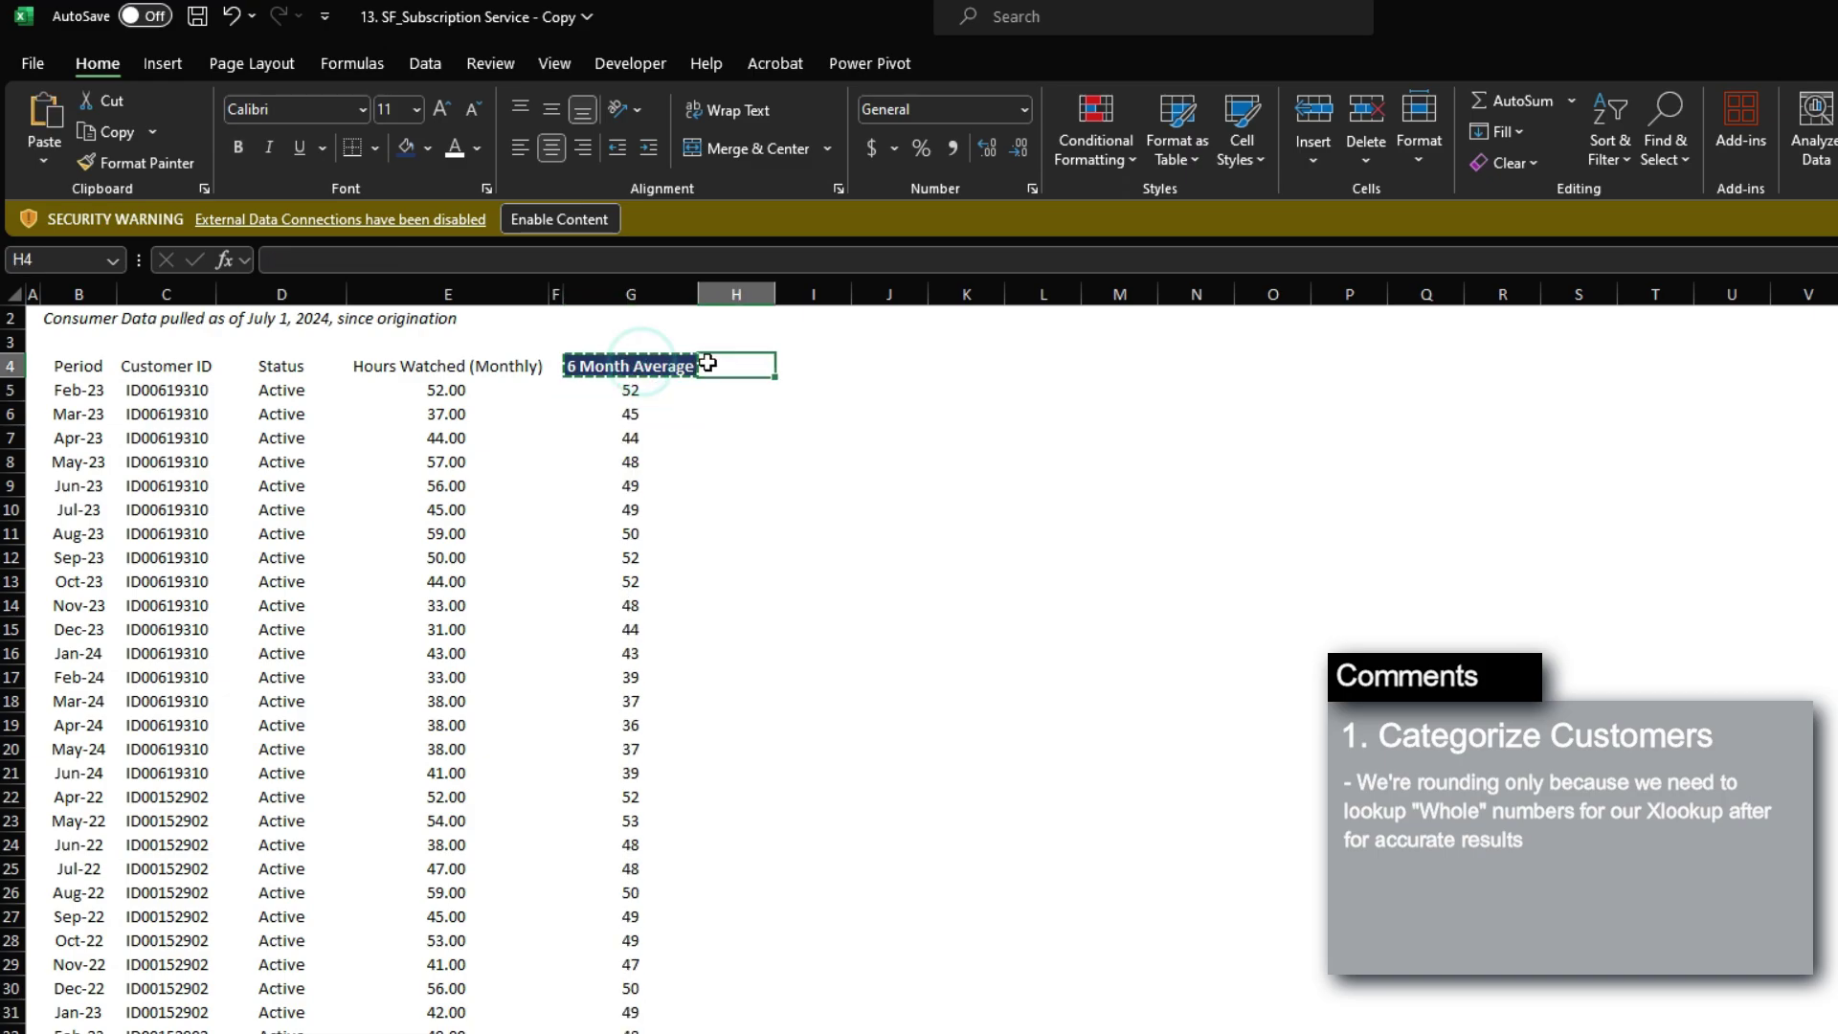
text(Category)
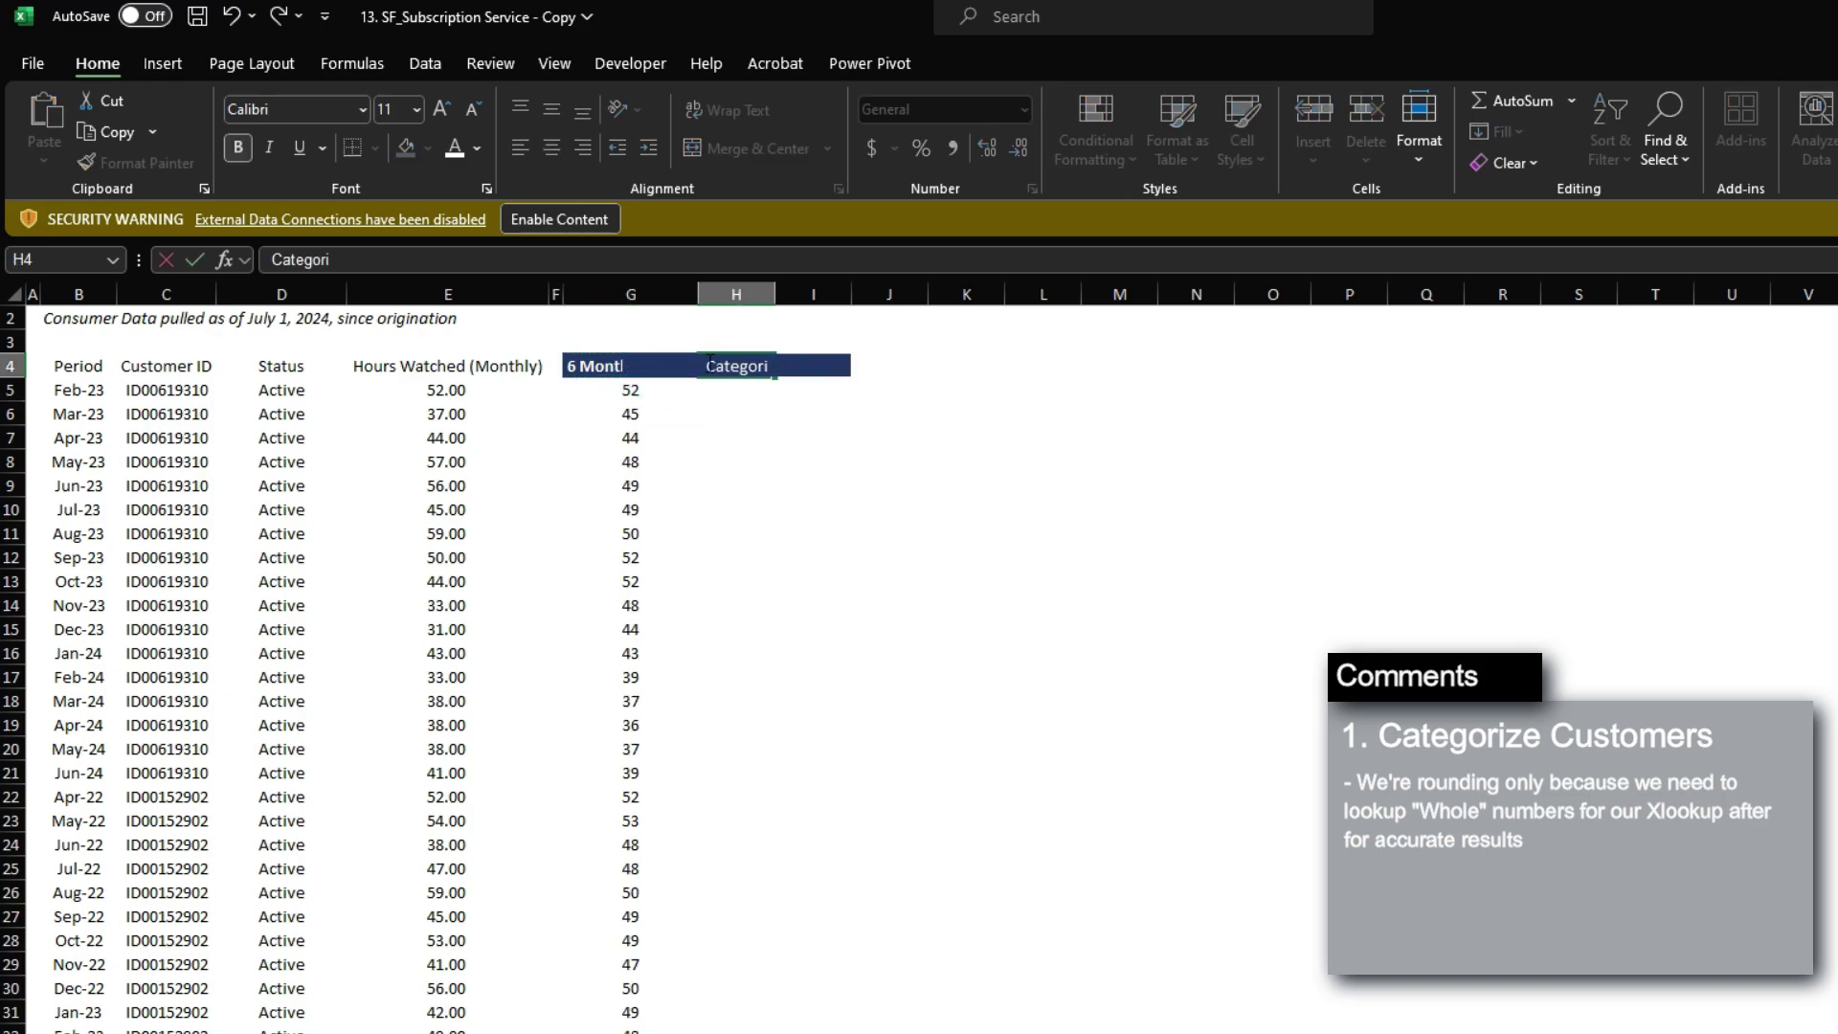
key(Return)
Apply the 6 Month Average column's width to the Category column using Paste Special column widths.
key(Up)
key(Left)
key(ctrl+c)
key(Right)
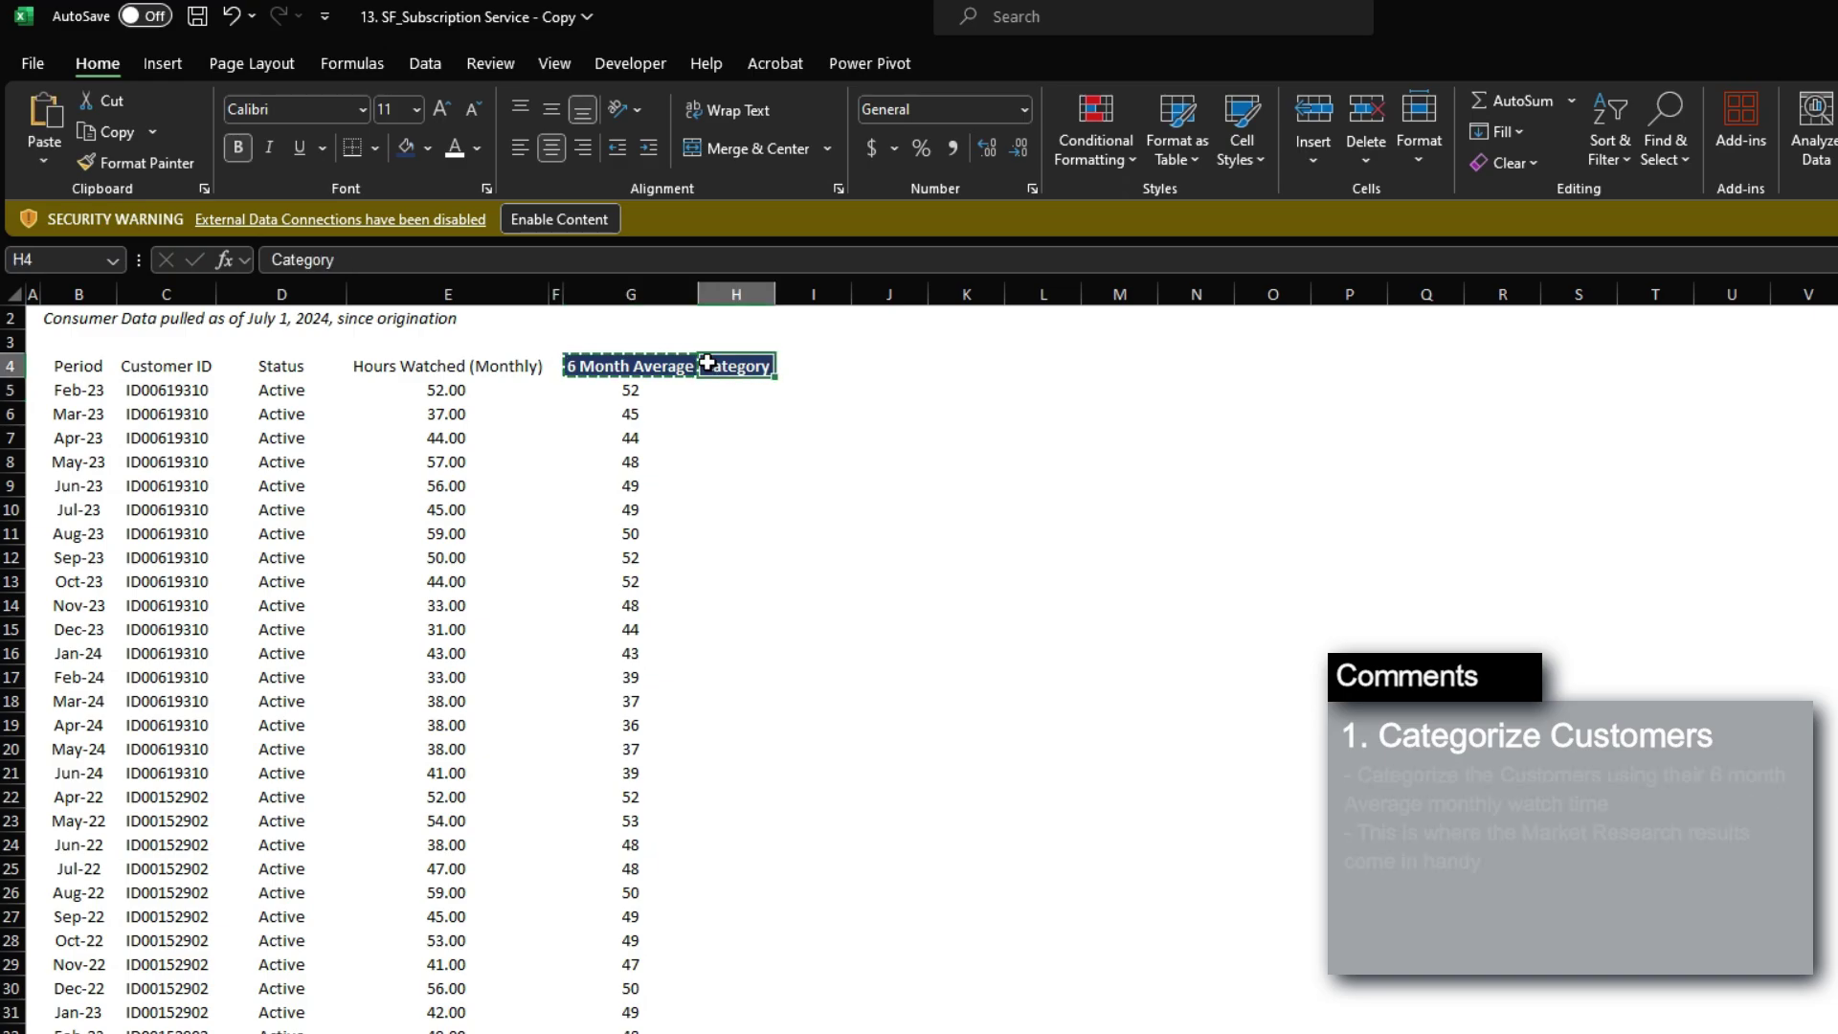
key(ctrl+alt+v)
key(w)
key(Return)
key(Return)
Begin an XLOOKUP formula in H5 with 1 as the lookup value.
key(Down)
text(=XLOOKUIP)
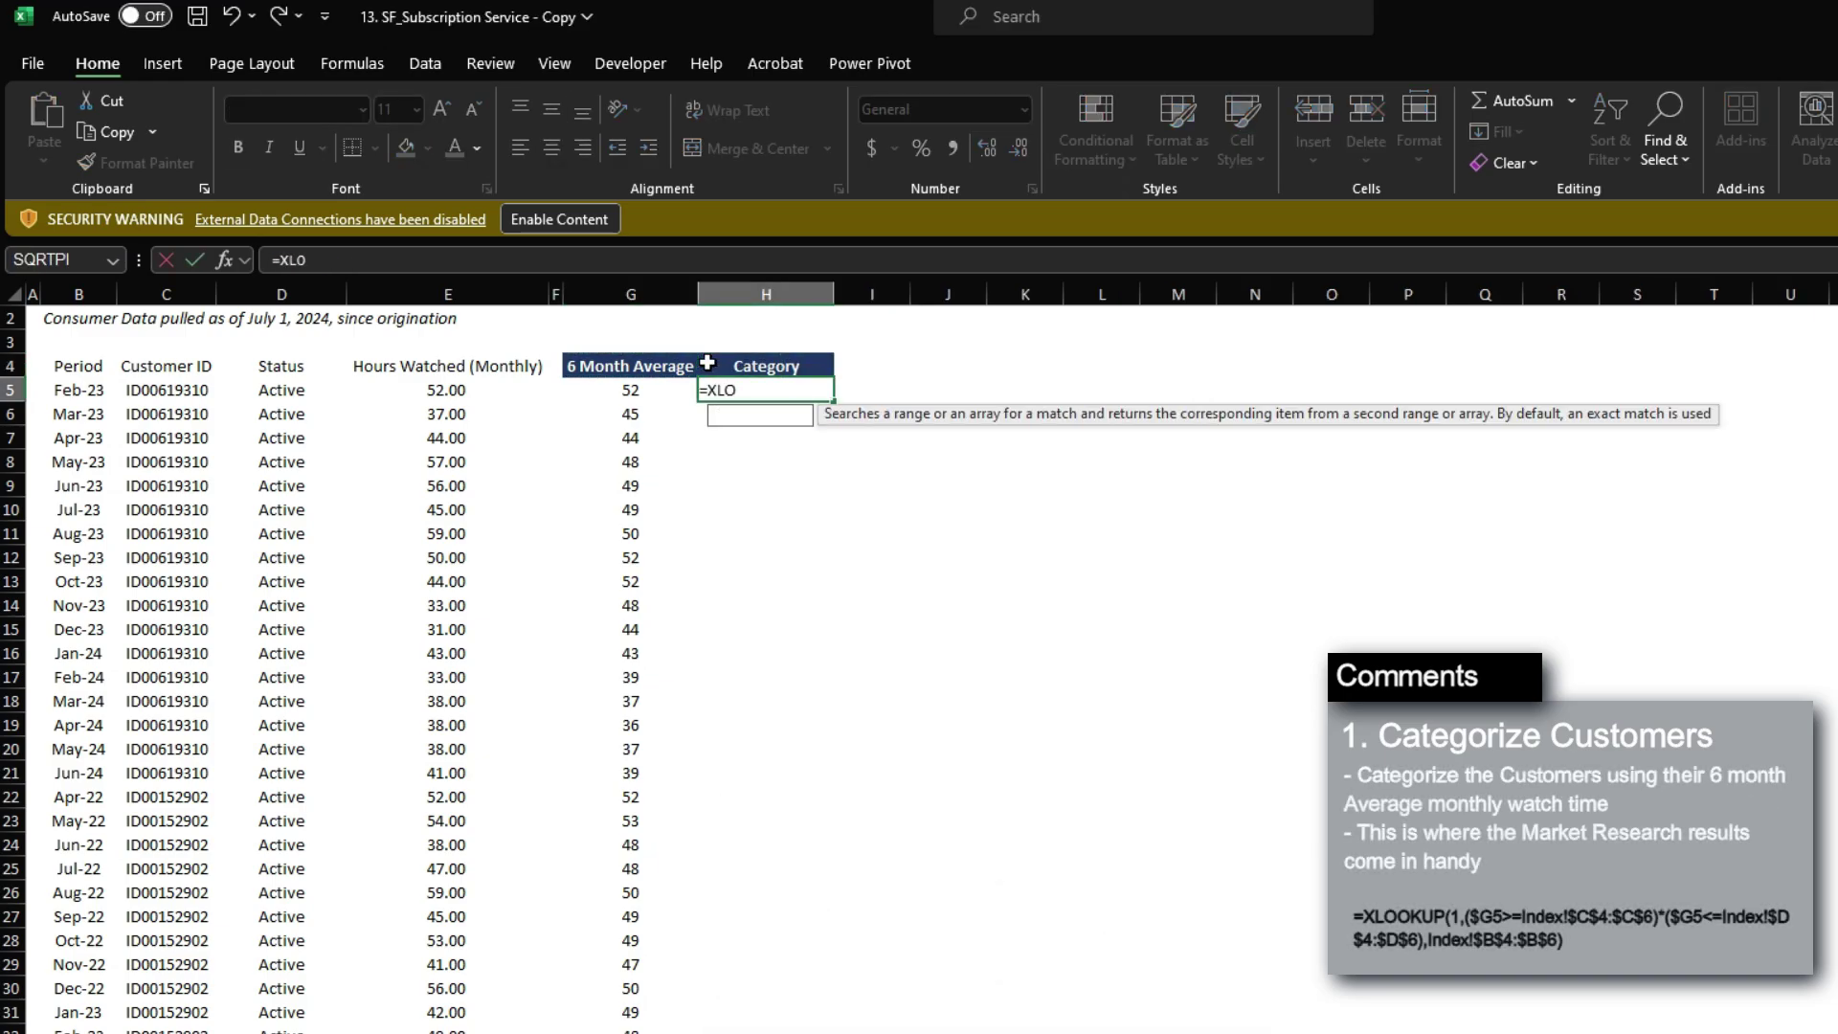
key(BackSpace)
text(P)
key(Tab)
key(Left)
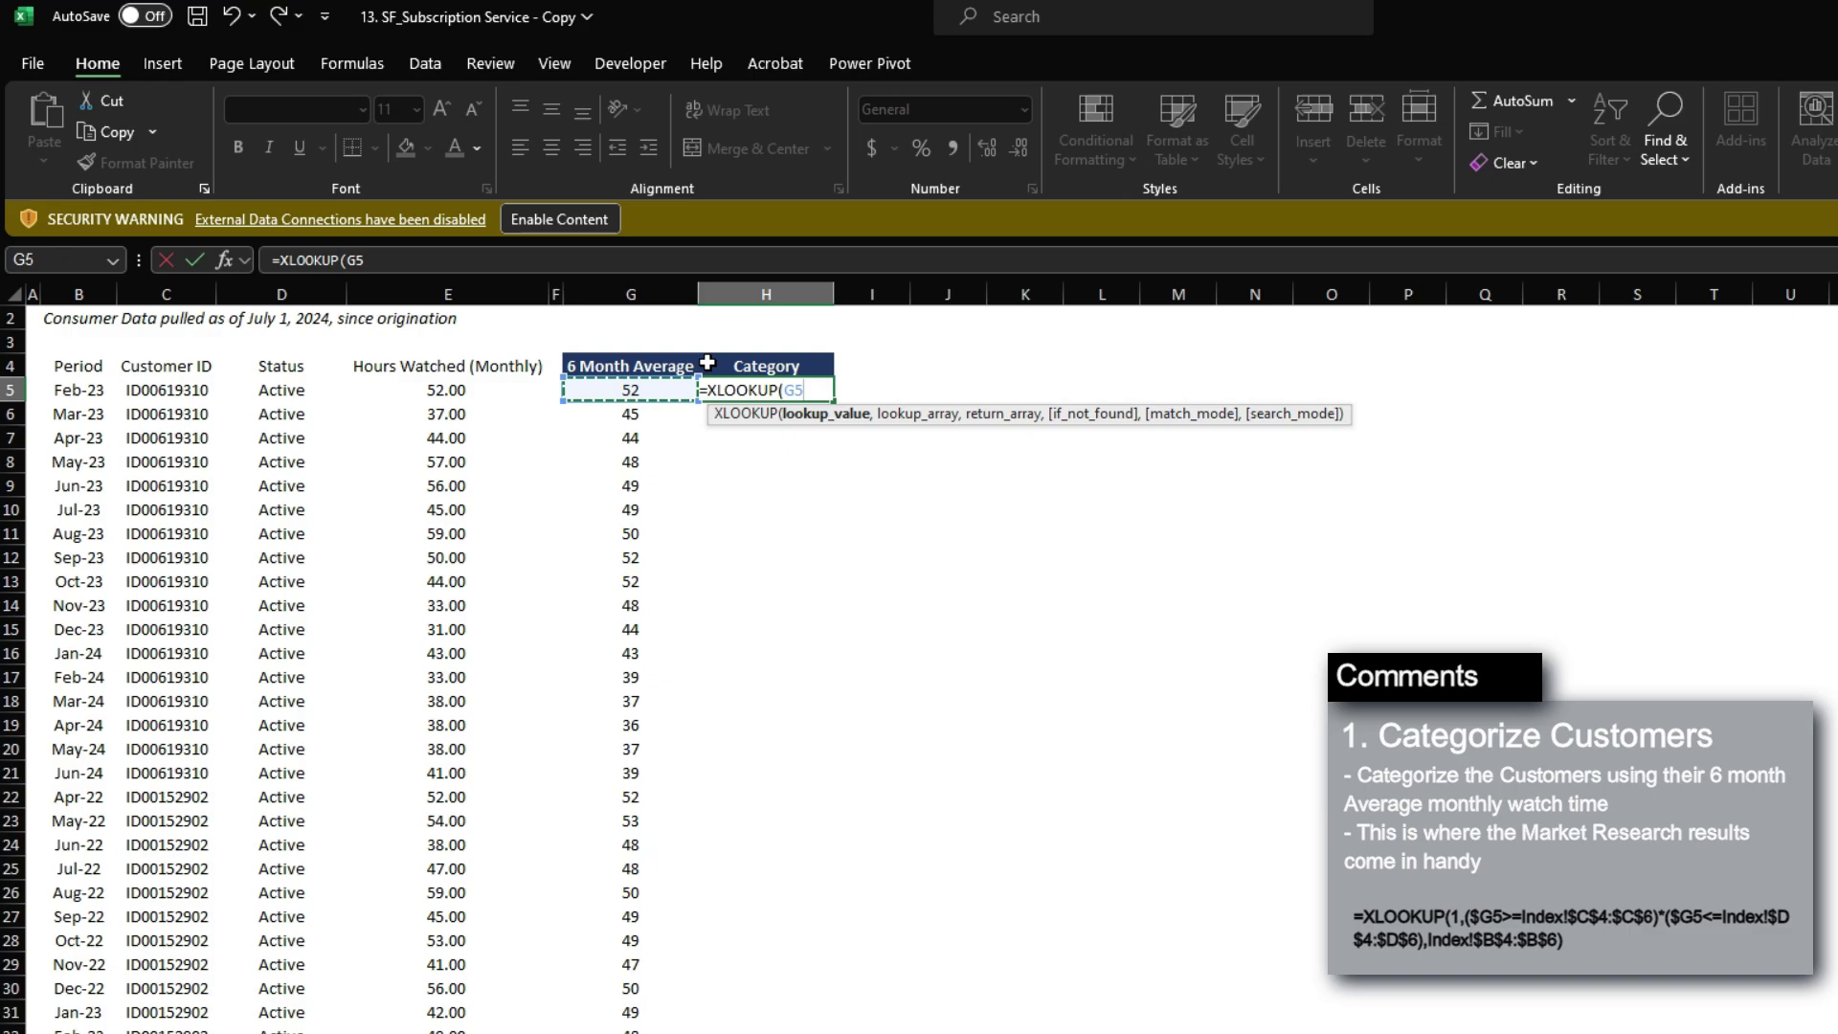
key(F4)
key(F4)
key(F4)
key(BackSpace)
text(1)
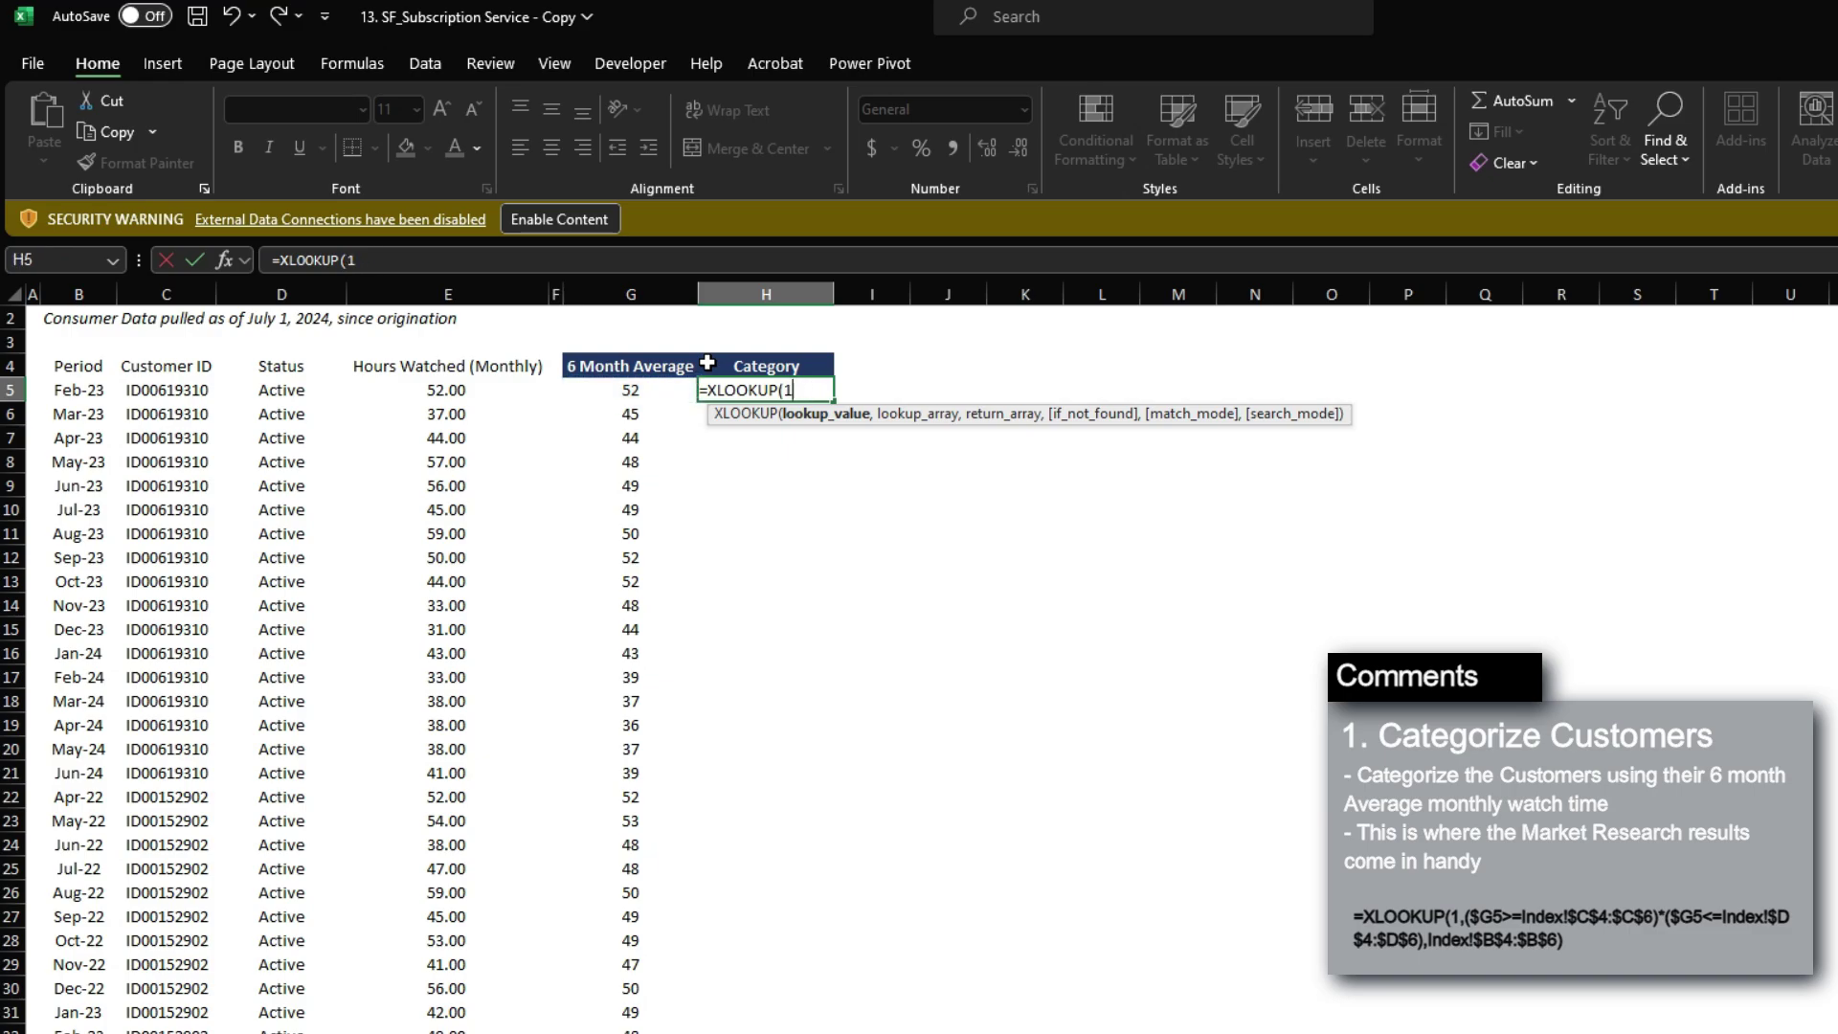
text(,()
Add the lower-bound condition ($G5>=Index!$C$4:$C$6) to the XLOOKUP lookup array, followed by a multiplication sign.
key(Left)
key(F4)
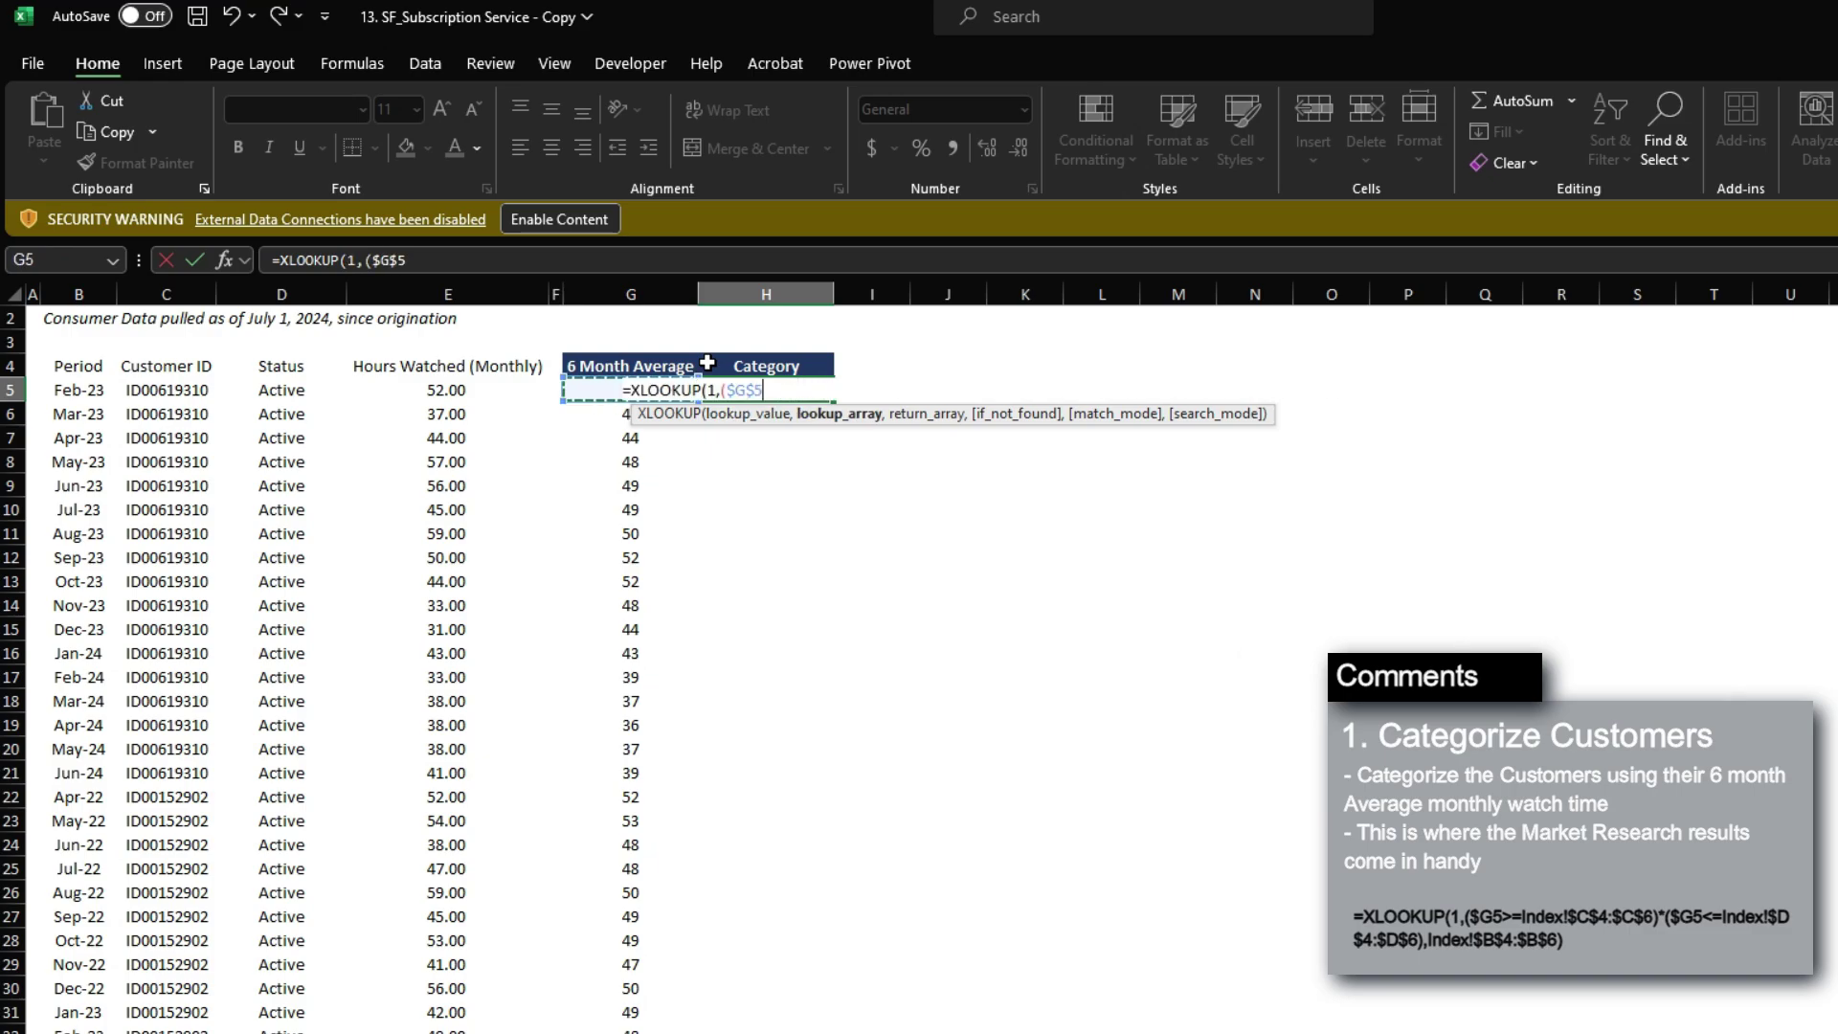
text(=)
key(ctrl+Page_Up)
key(Right)
key(Down)
key(Down)
key(Down)
key(Right)
key(Down)
key(Up)
key(ctrl+shift+Down)
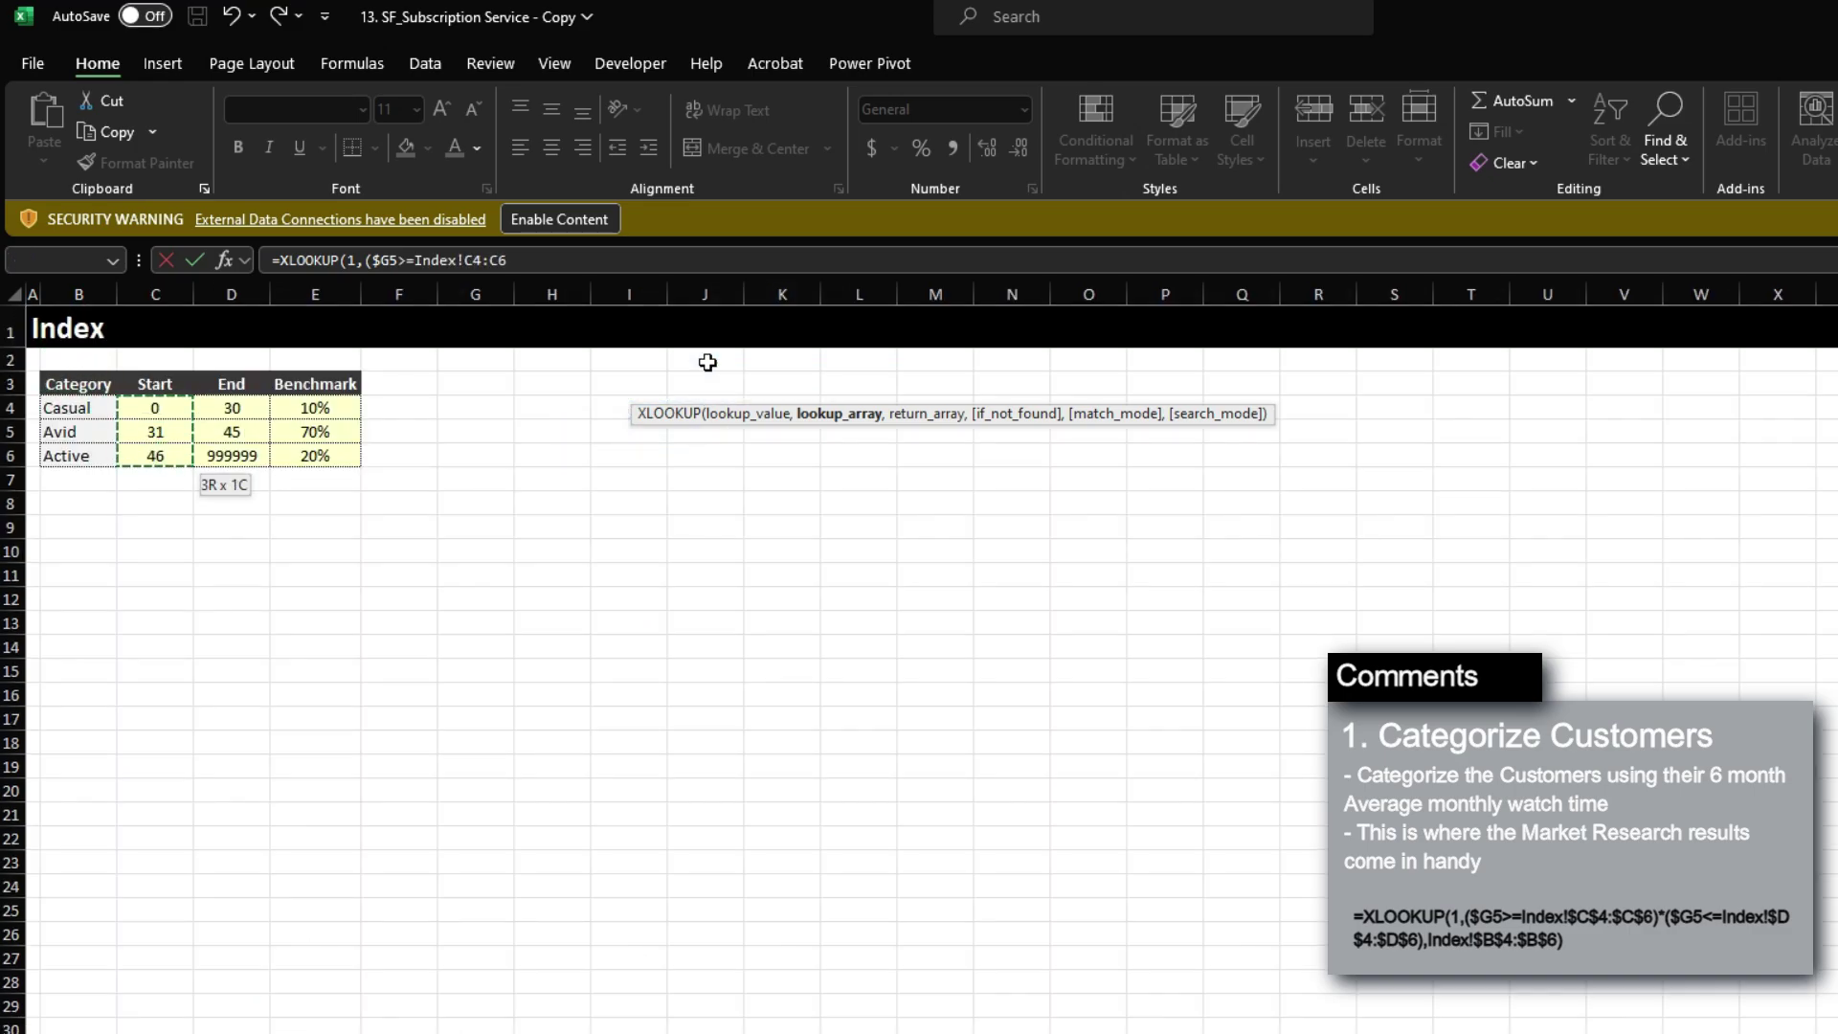
key(F4)
text()*()
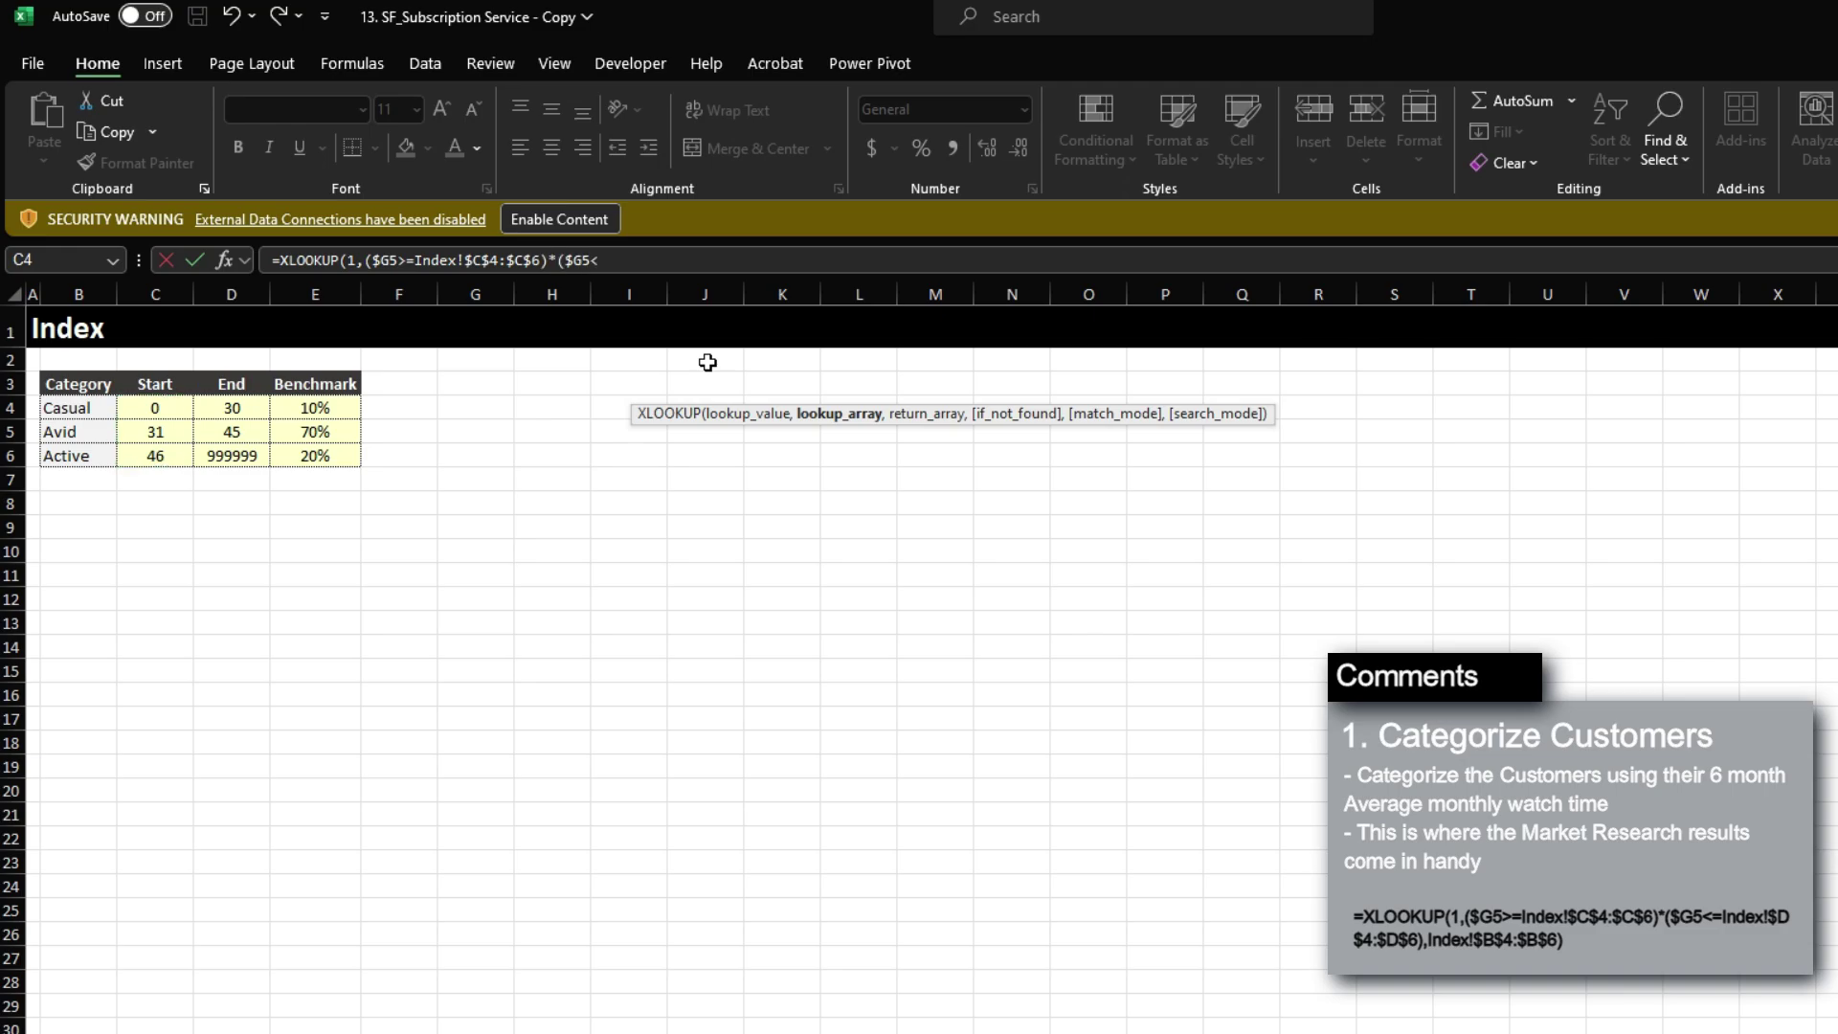
text($G5<=)
Complete the XLOOKUP lookup array with the upper-bound condition ($G5<=Index!$D$4:$D$6).
key(Right)
key(Down)
key(Down)
key(Down)
key(Right)
key(Right)
key(shift+Down)
key(shift+Down)
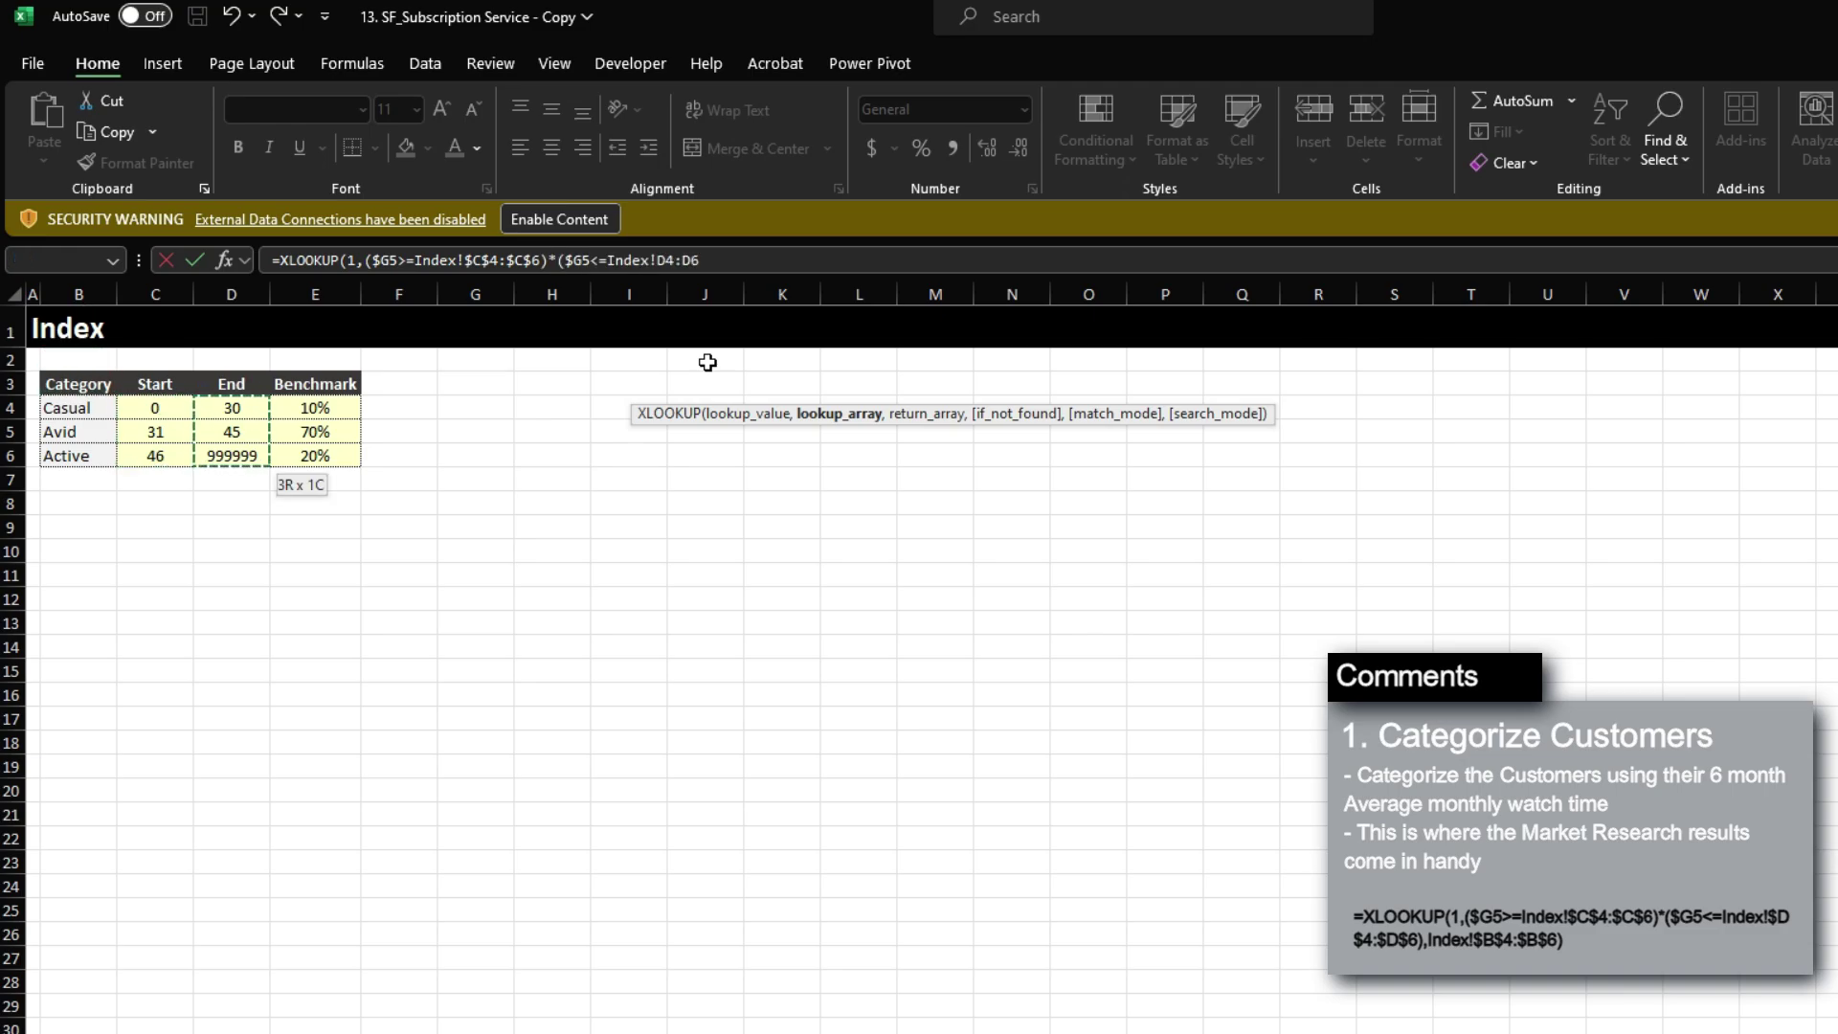
key(F4)
text(),)
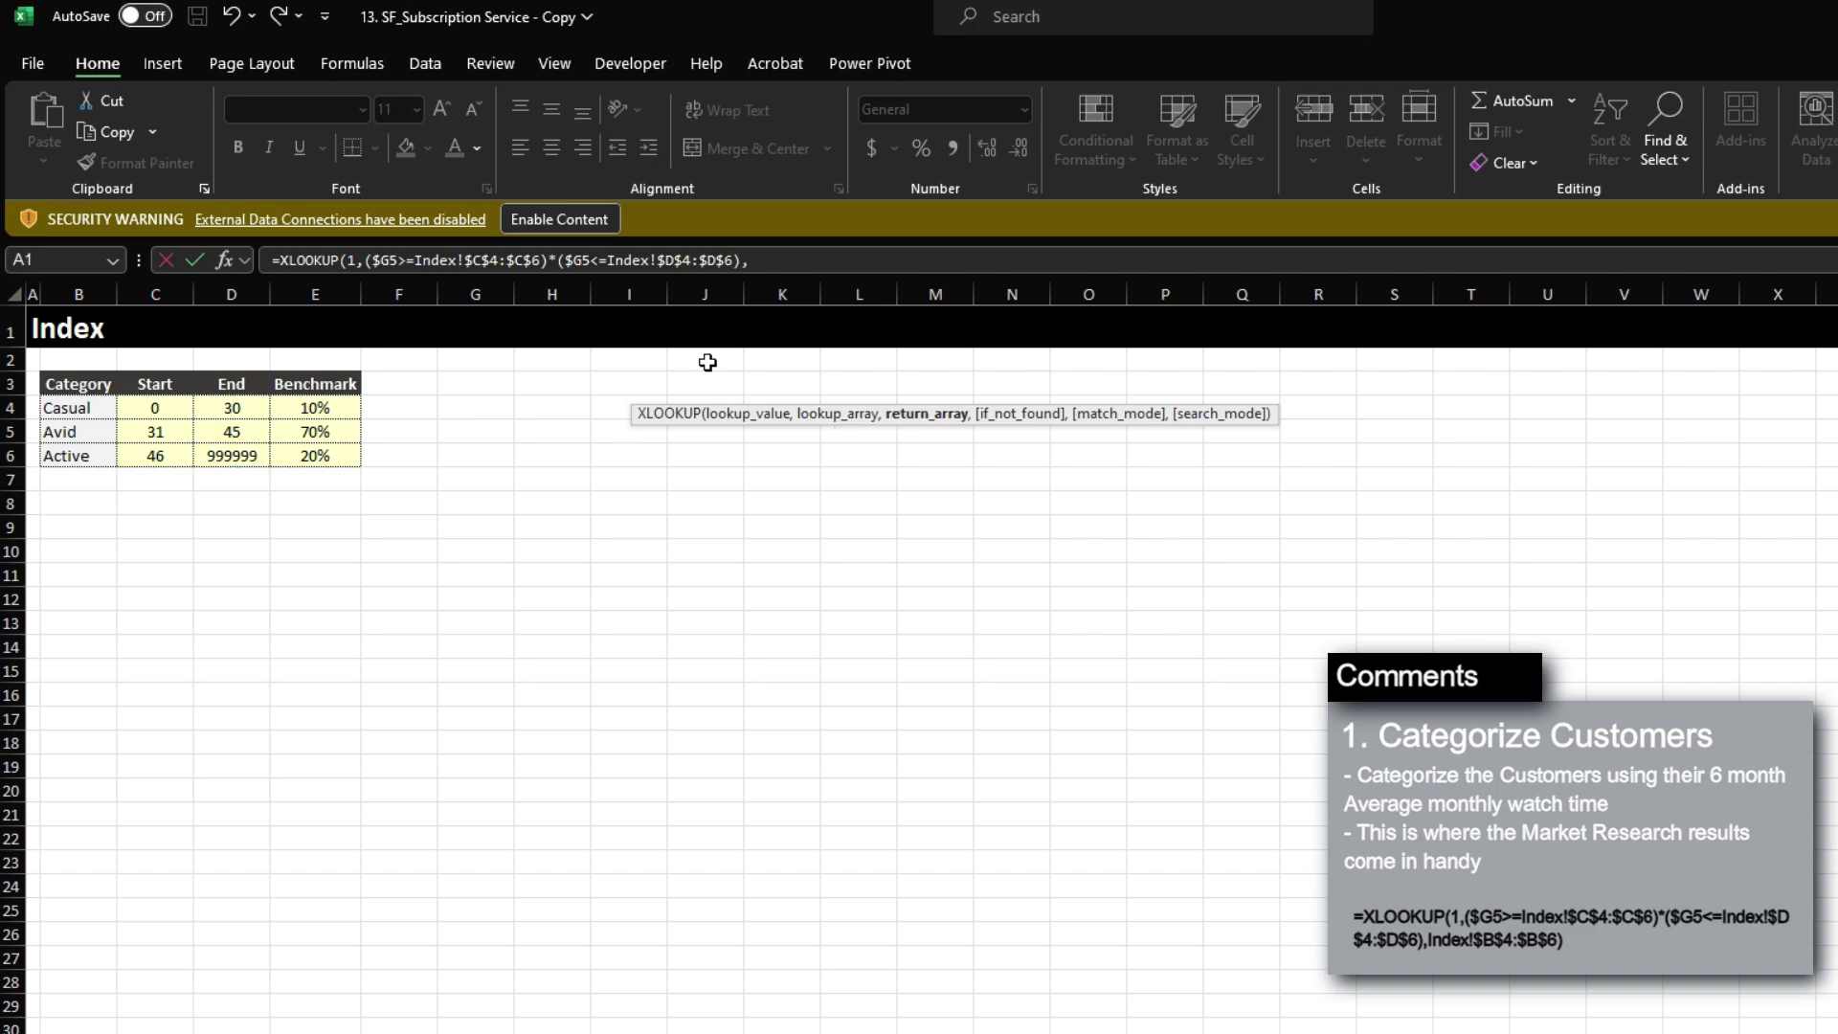
Set Index!$B$4:$B$6 as the return array and enter the XLOOKUP formula.
key(Down)
key(Down)
key(Down)
key(Right)
key(ctrl+shift+Down)
key(F4)
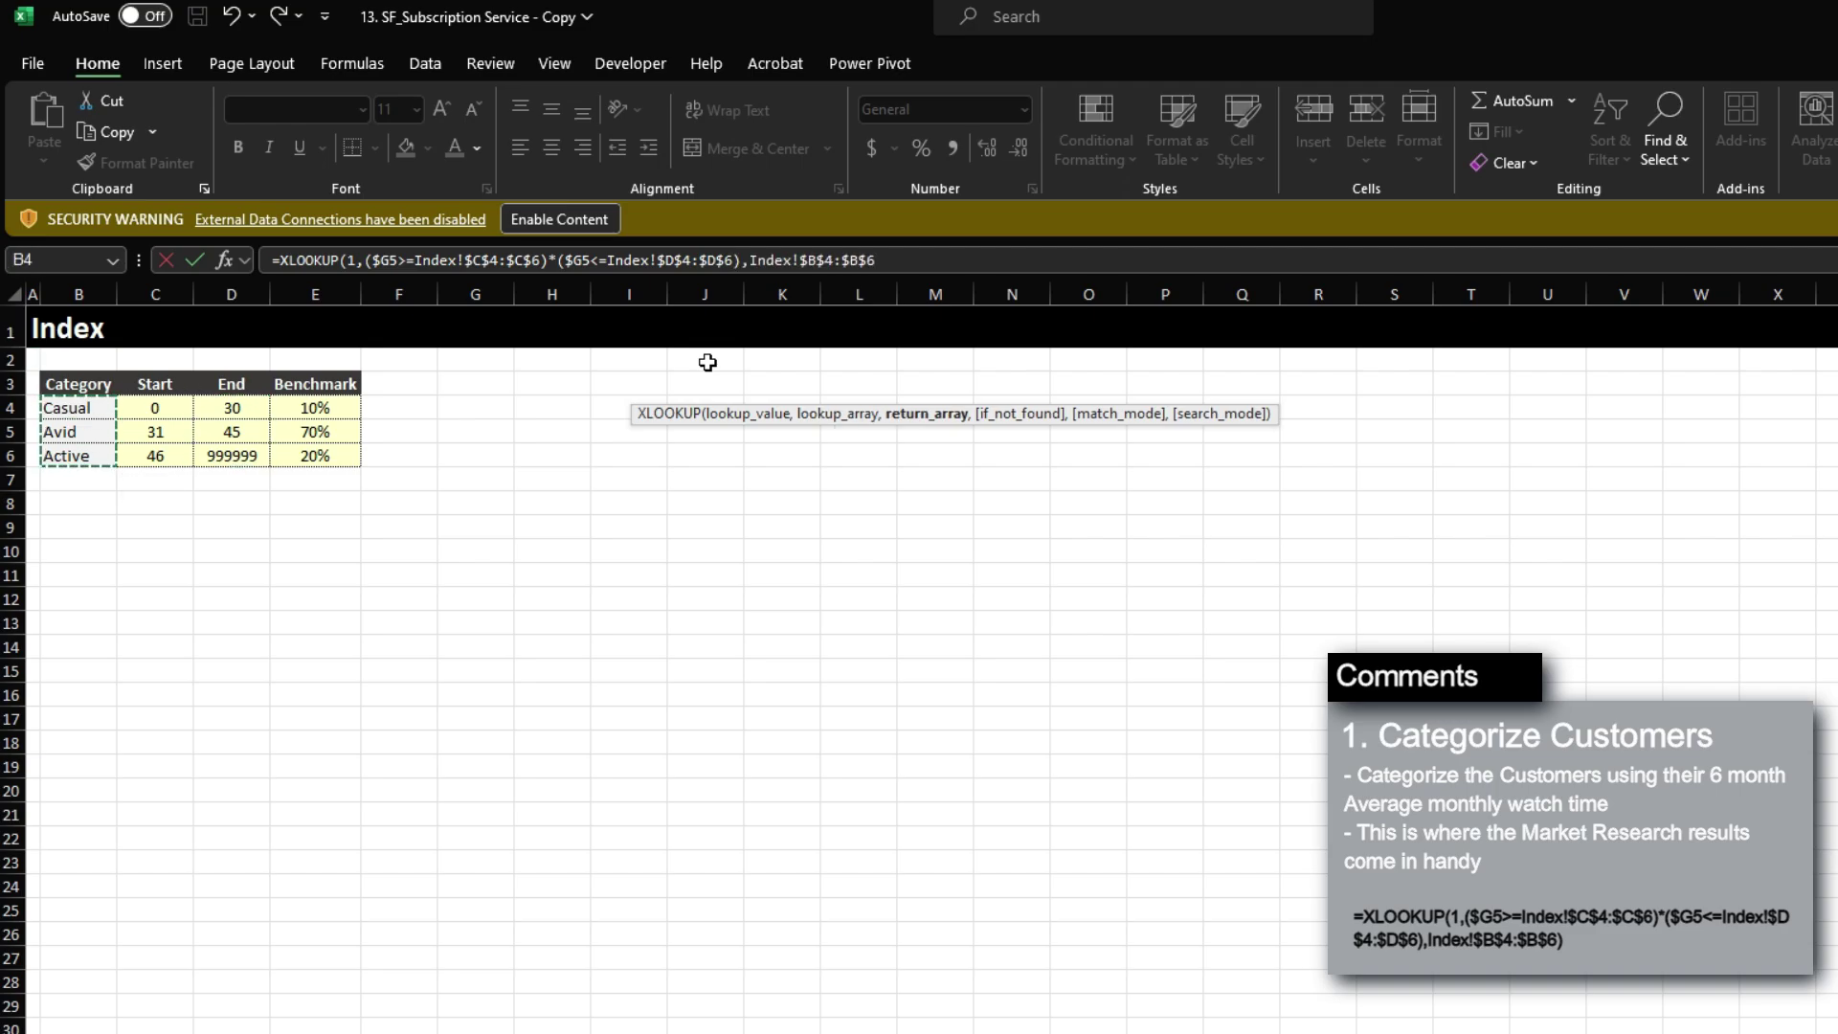
text())
key(ctrl+Return)
Copy the H5 XLOOKUP formula down the Category column to the last data row.
key(ctrl+c)
key(Left)
key(ctrl+Down)
key(Right)
key(ctrl+shift+Up)
key(ctrl+v)
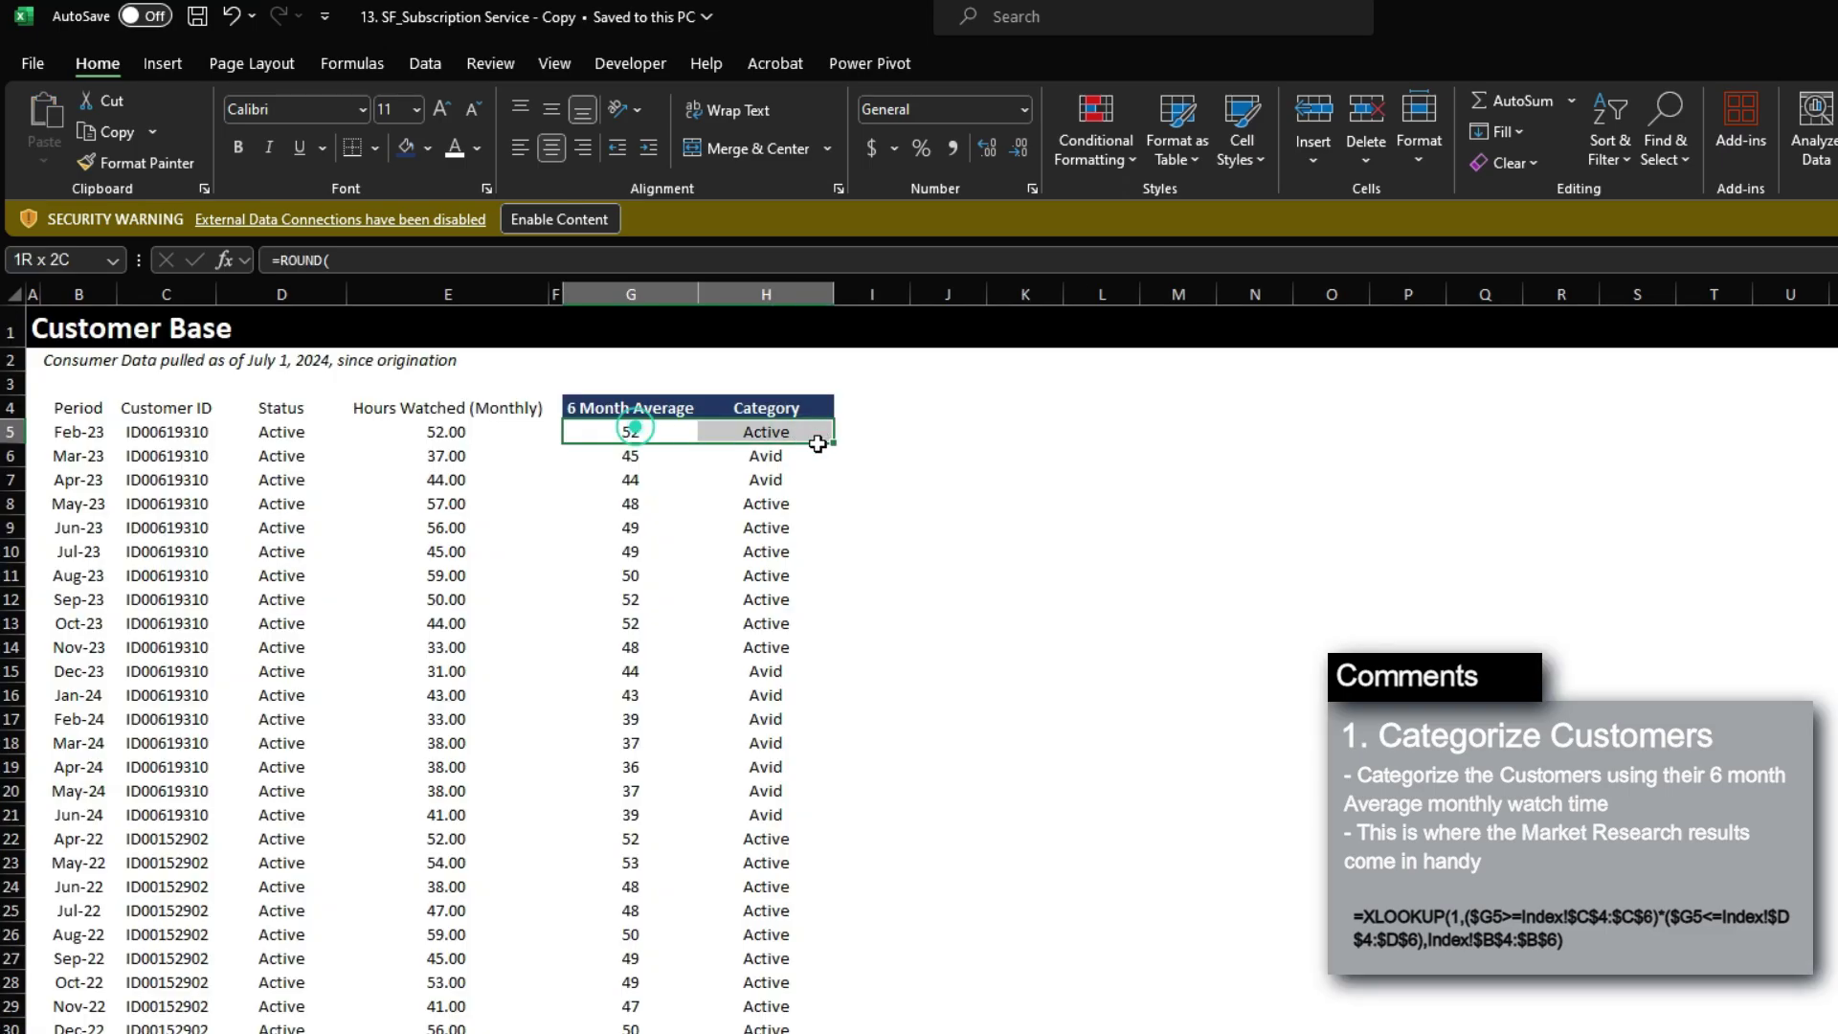
drag(627, 432, 807, 497)
Begin a COUNTIFS formula in D7 of the Analysis_DataSet sheet with 'Customer Base'!$H:$H as the first criteria range.
key(ctrl+Page_Down)
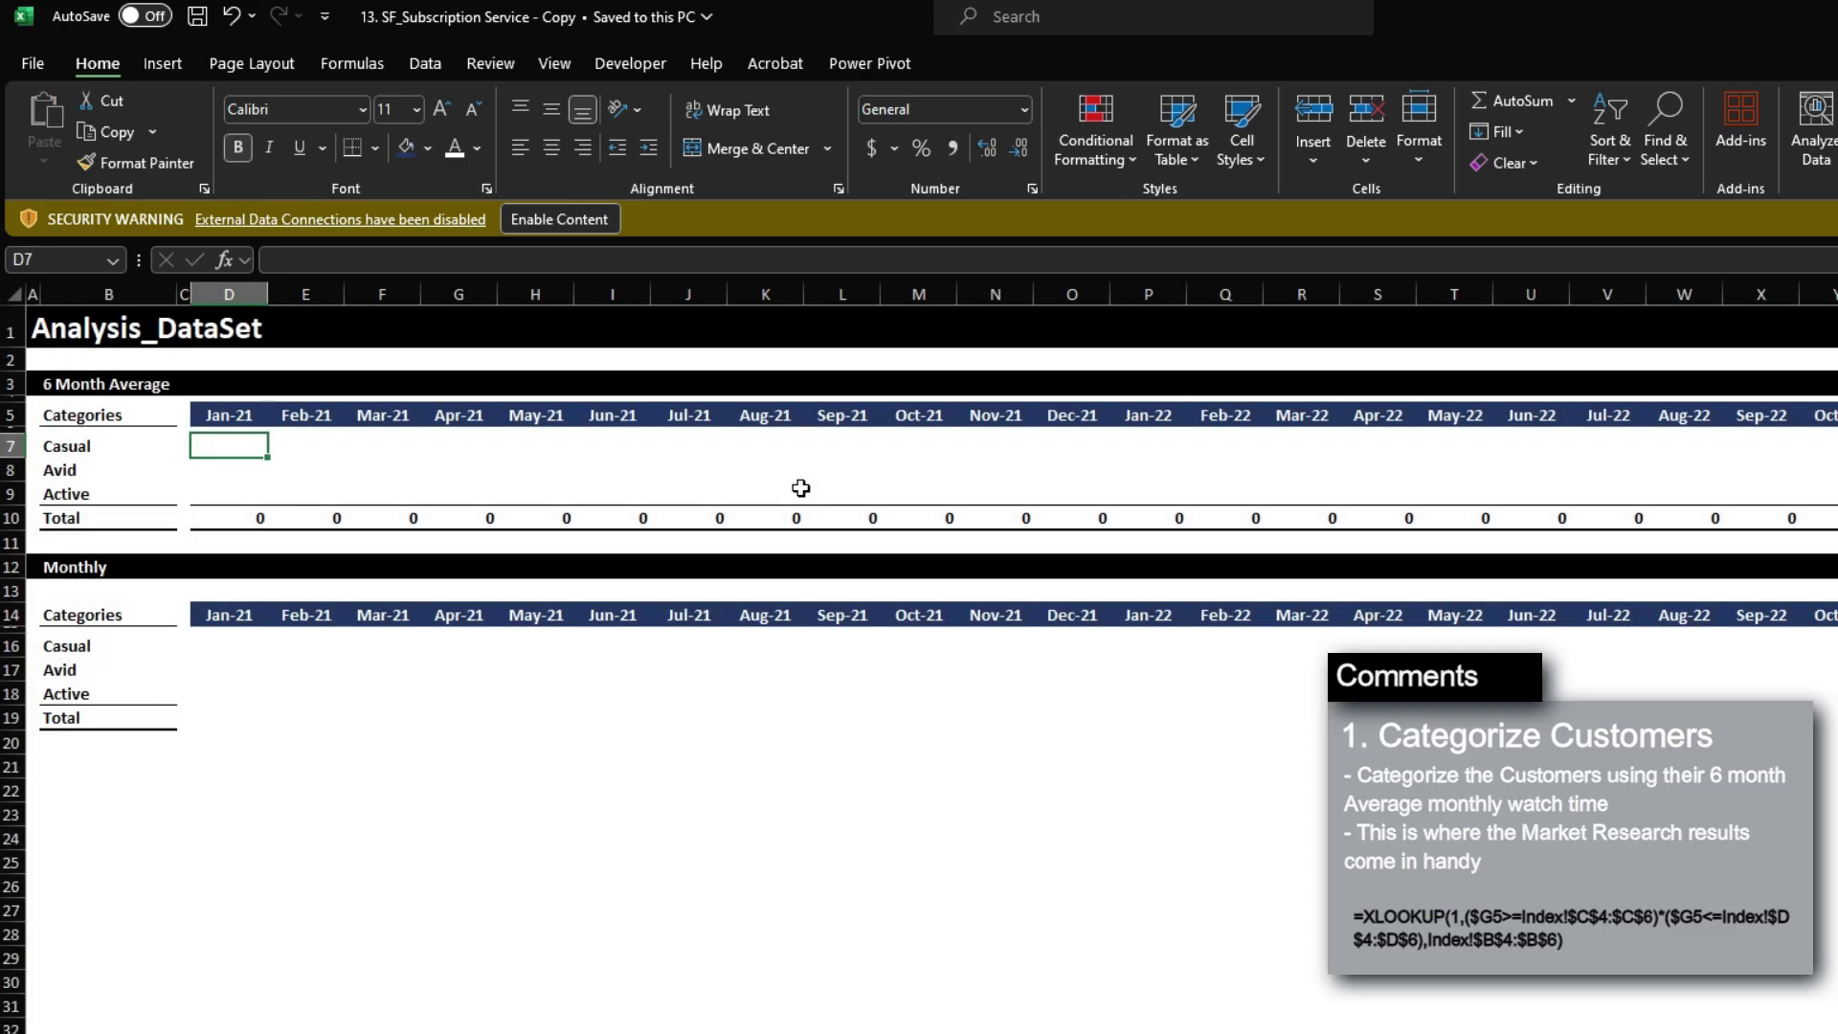
text(=)
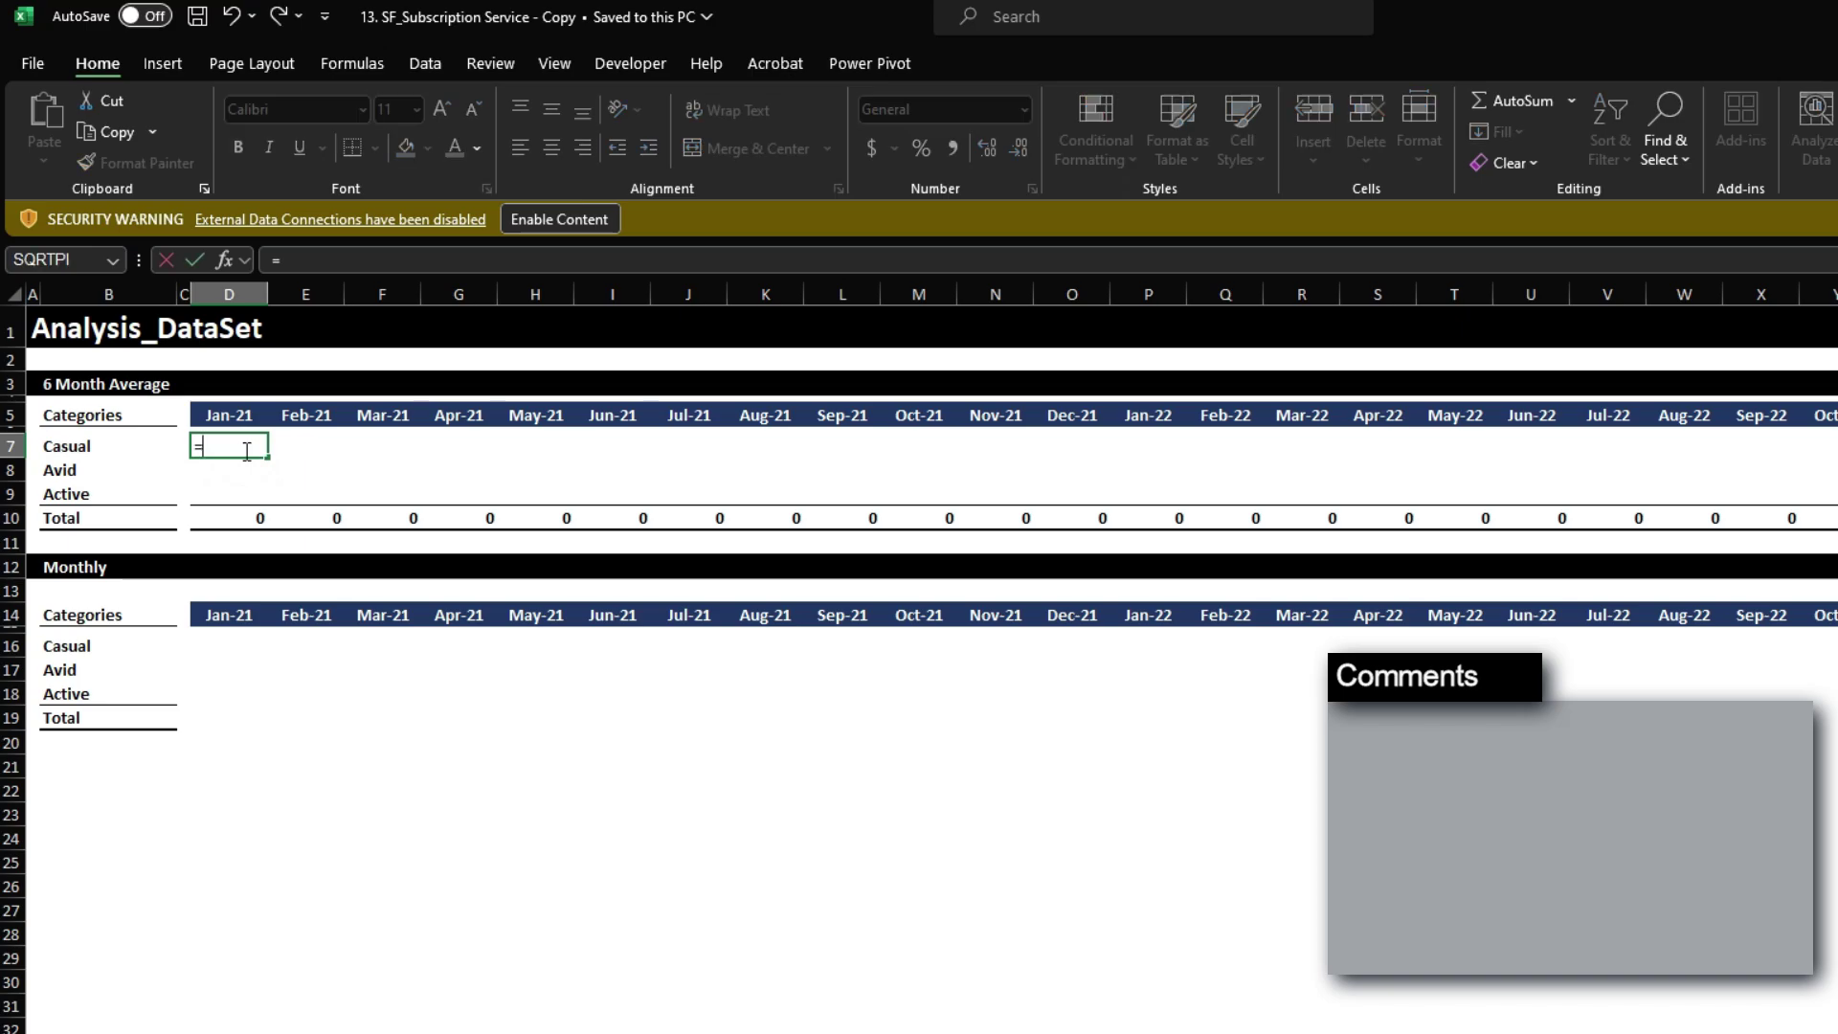
text(COUNTIFS()
key(ctrl+Page_Up)
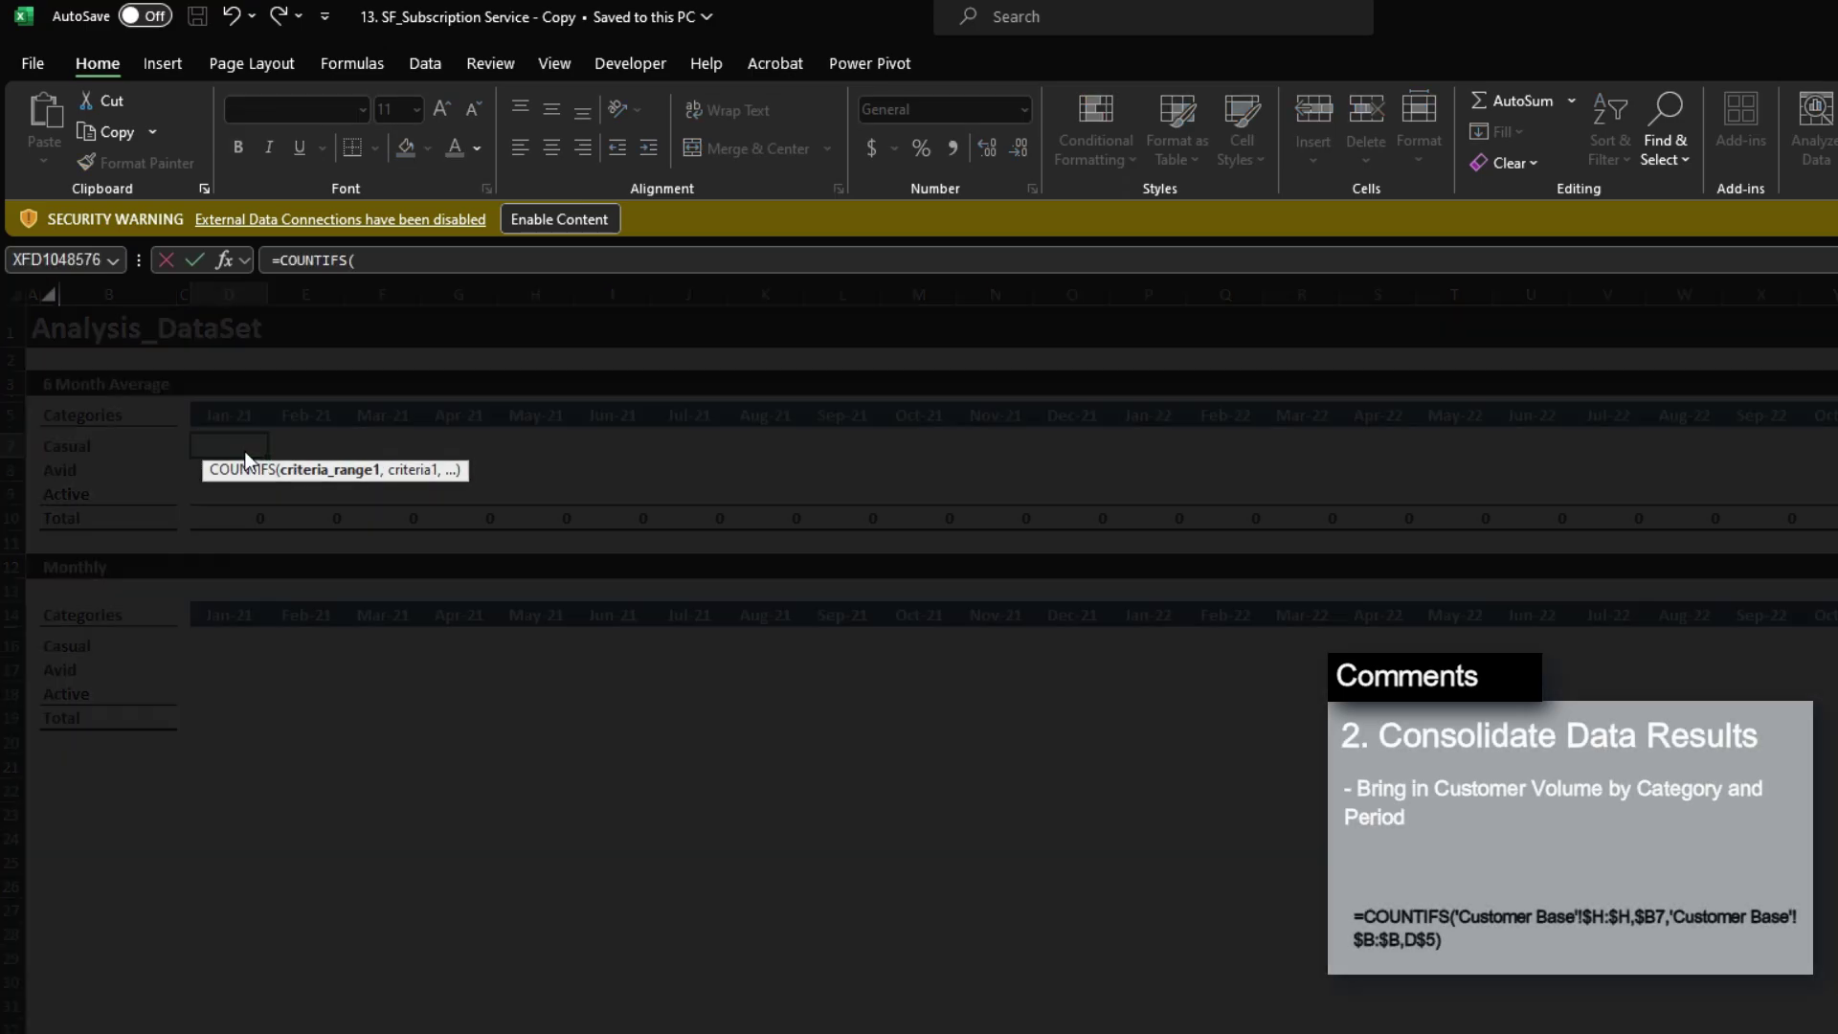
key(Right)
key(Right)
key(Right)
key(Right)
key(Right)
key(ctrl+space)
key(F4)
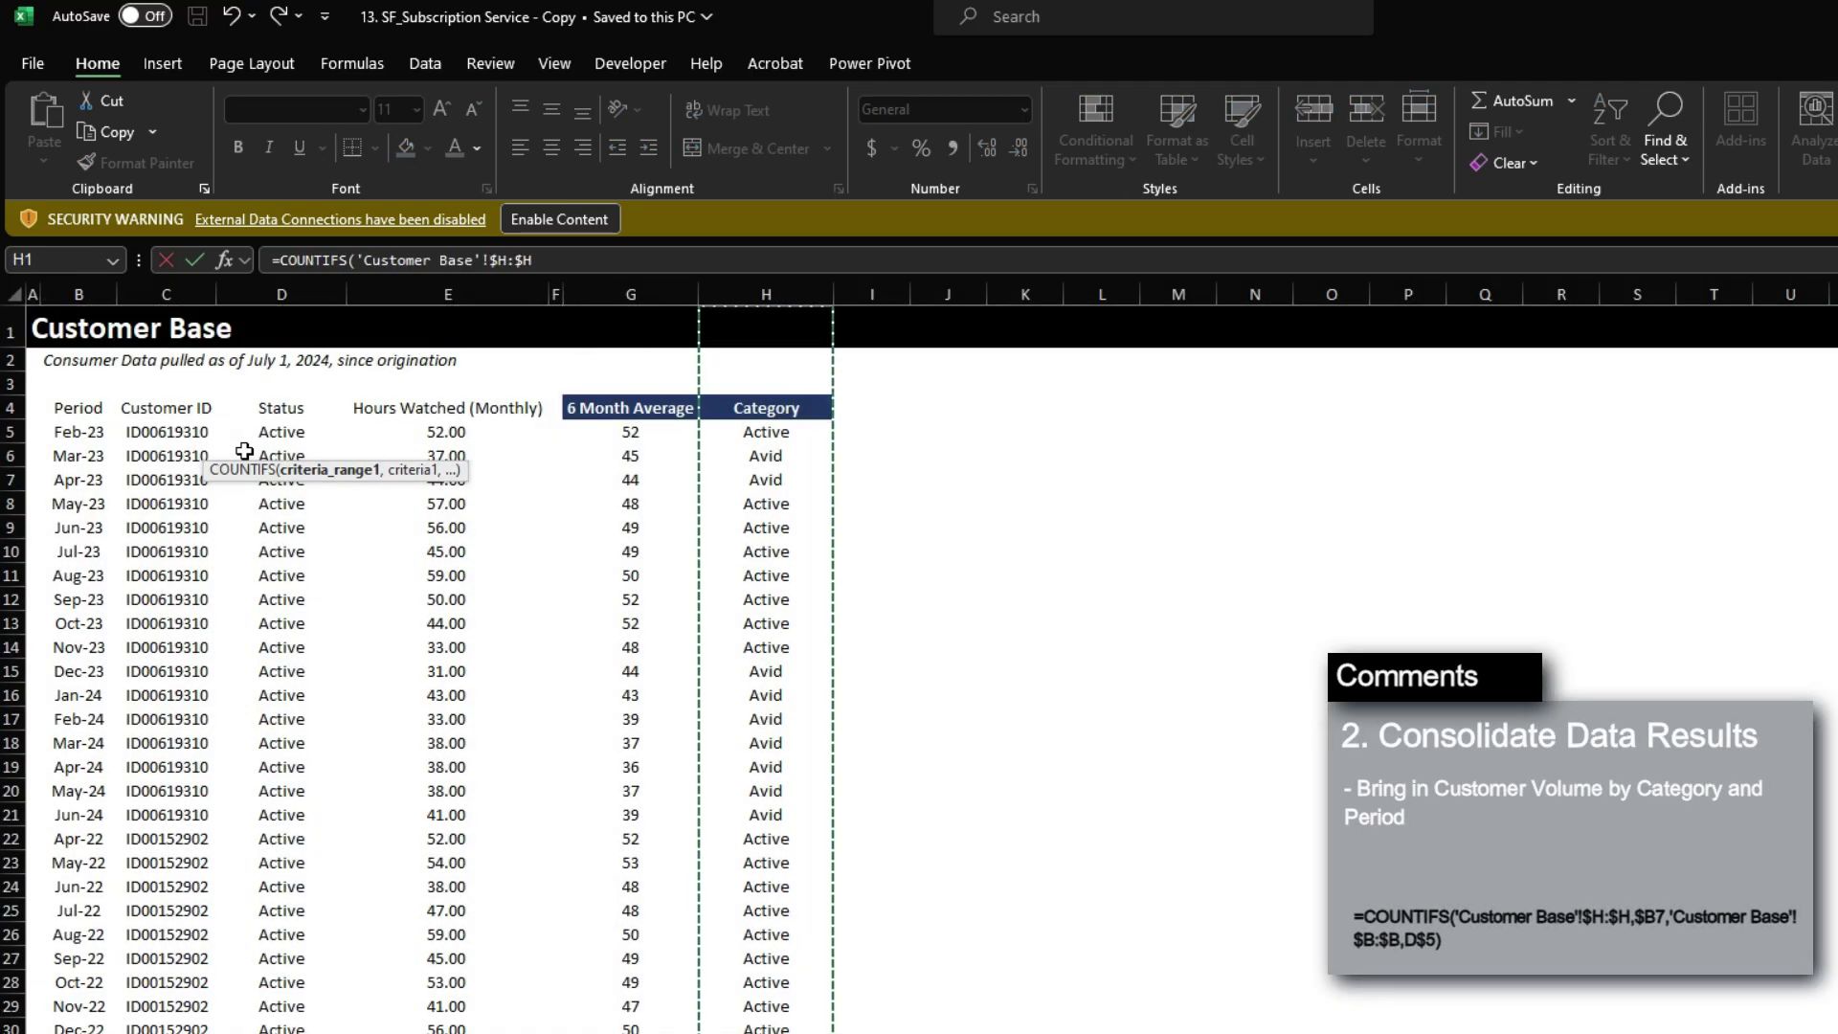
Give COUNTIFS a placeholder 0 as the first criterion and match 'Customer Base'!$B:$B to D$5 as the second.
text(,0,)
key(Right)
key(ctrl+space)
key(F4)
text(,0)
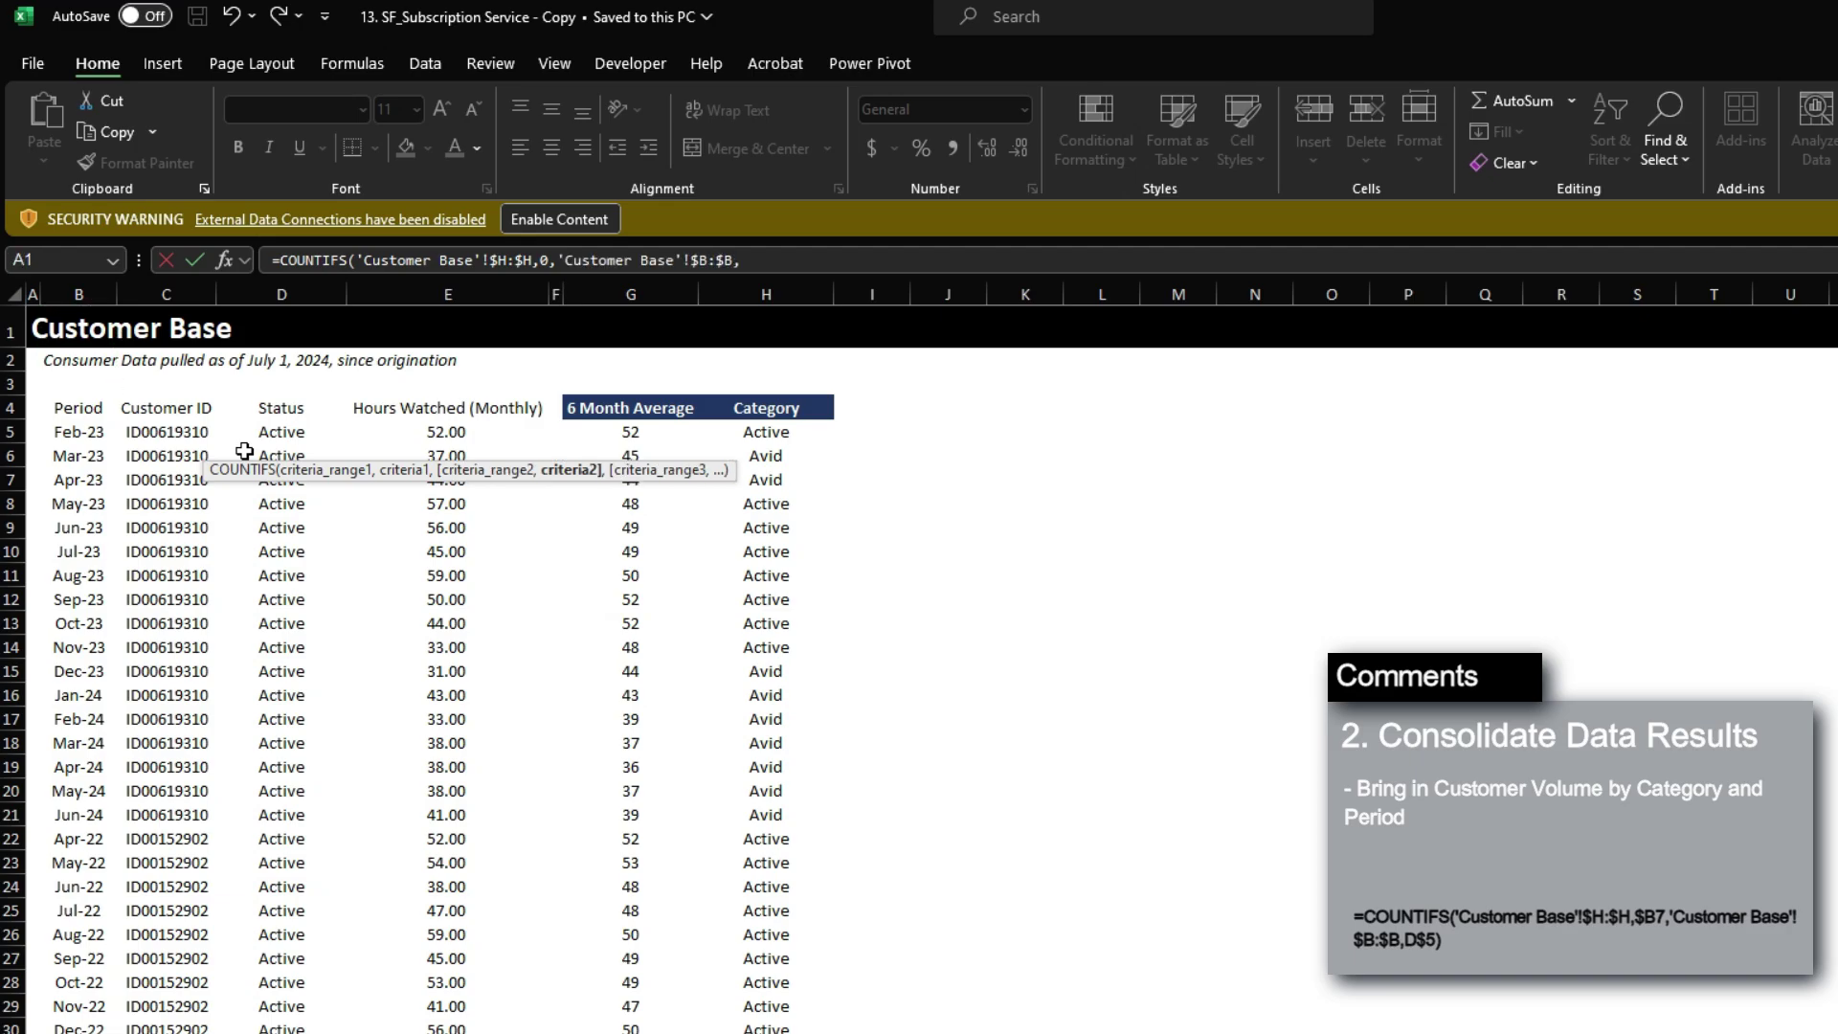
key(ctrl+Return)
key(F2)
key(BackSpace)
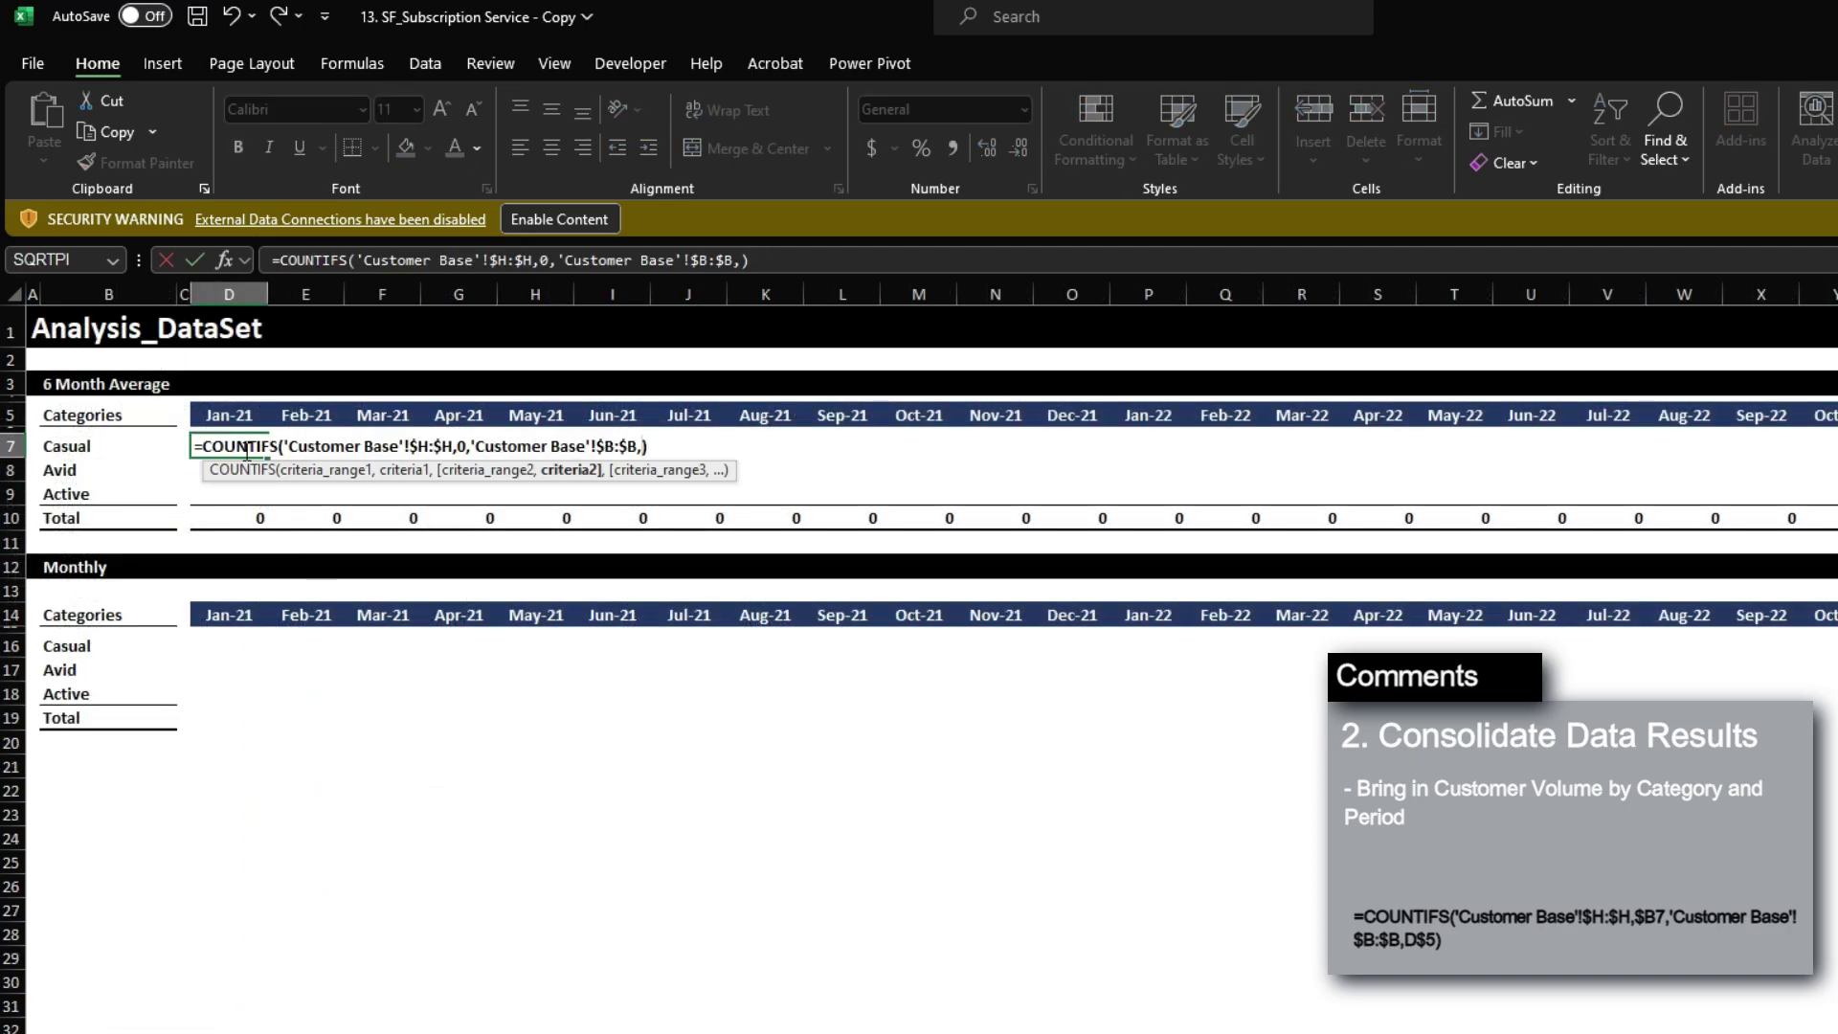
text(D$5)
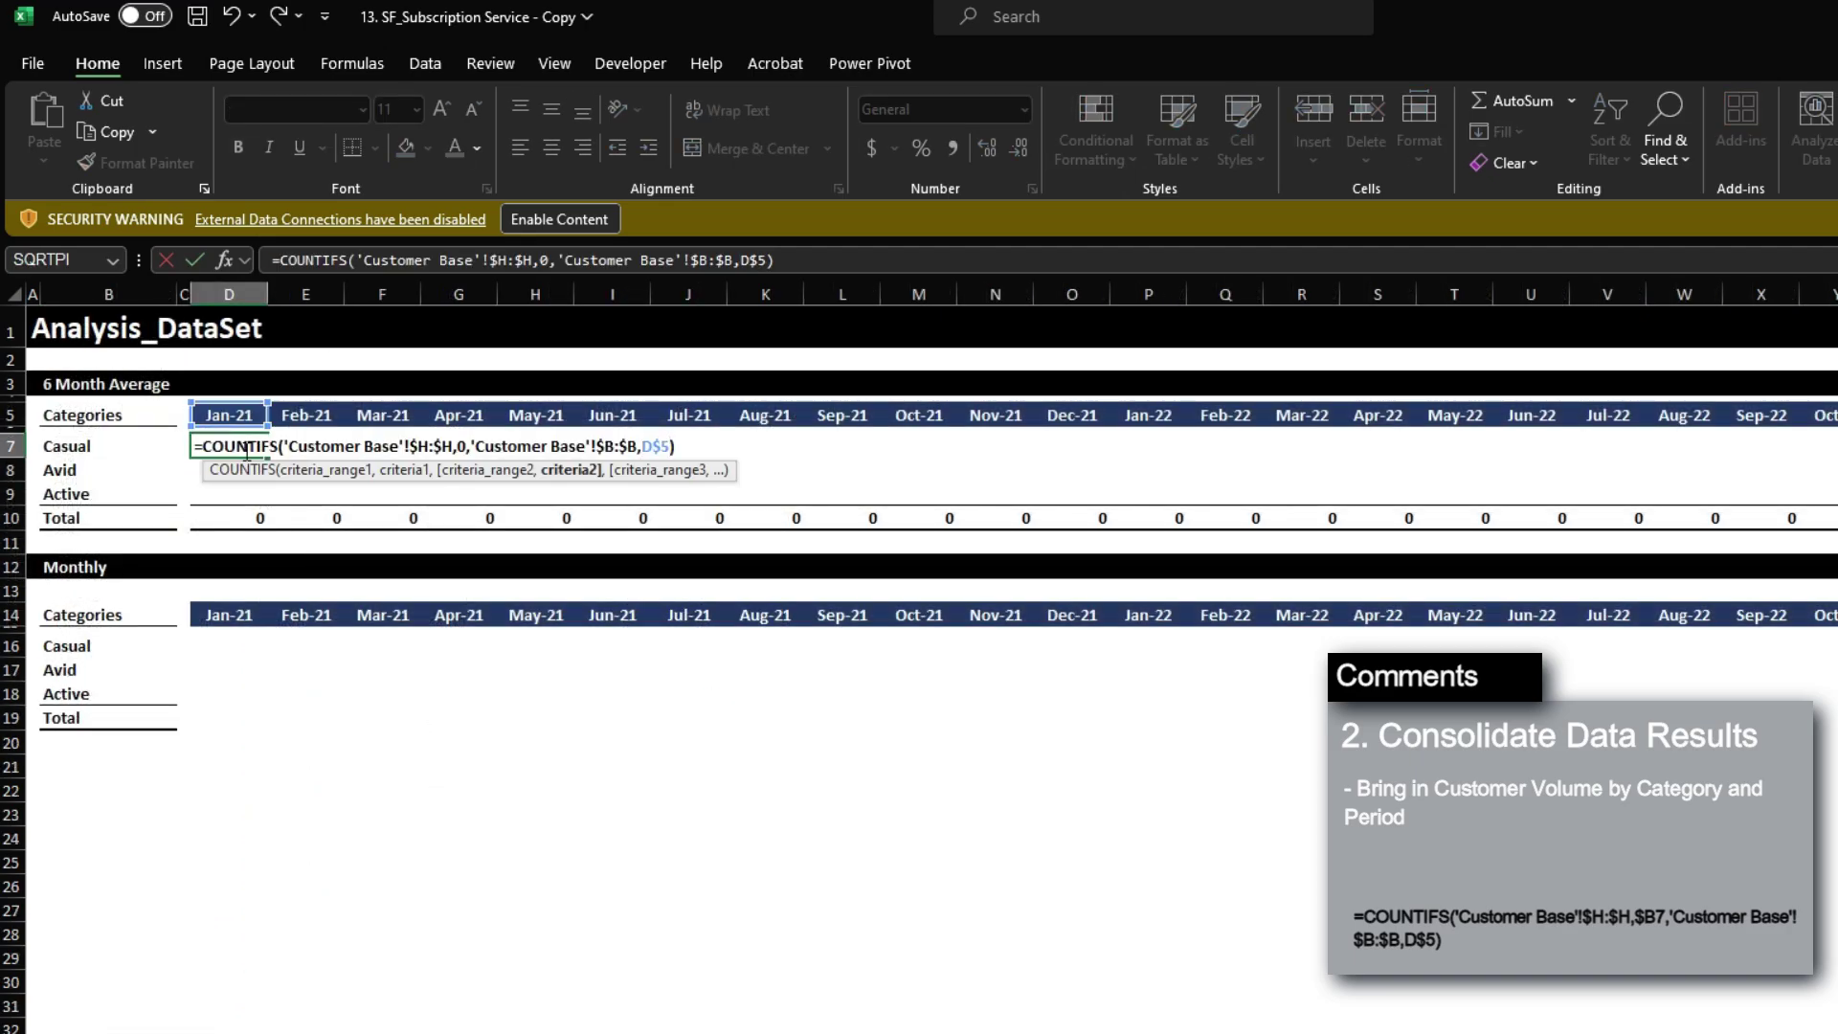
Replace the placeholder 0 in the D7 COUNTIFS formula with $B7 as the category criterion and enter the formula.
key(Left)
key(Left)
key(Left)
key(Left)
key(Left)
key(Left)
key(Left)
key(Left)
key(Left)
key(Left)
key(Left)
key(Left)
key(Left)
key(Left)
key(Left)
key(Left)
key(Left)
key(Left)
key(Left)
key(Left)
key(Left)
key(Left)
key(Left)
key(Left)
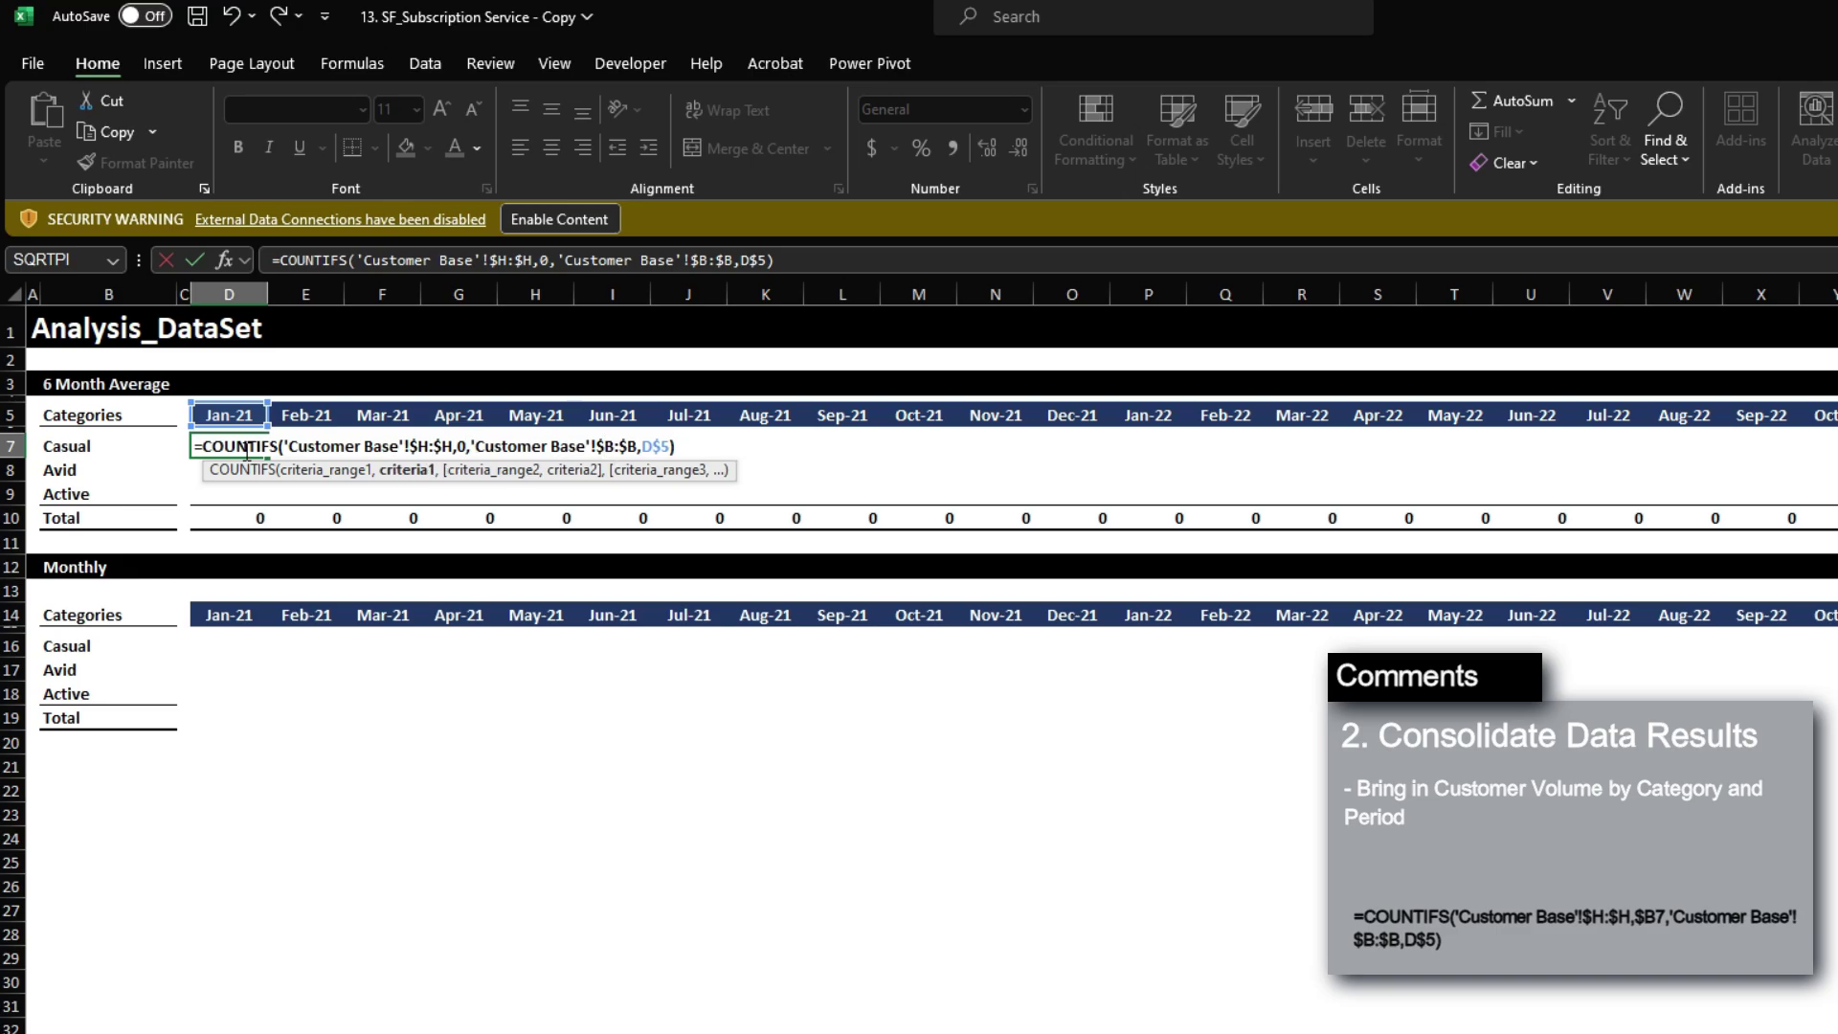
key(BackSpace)
text($B)
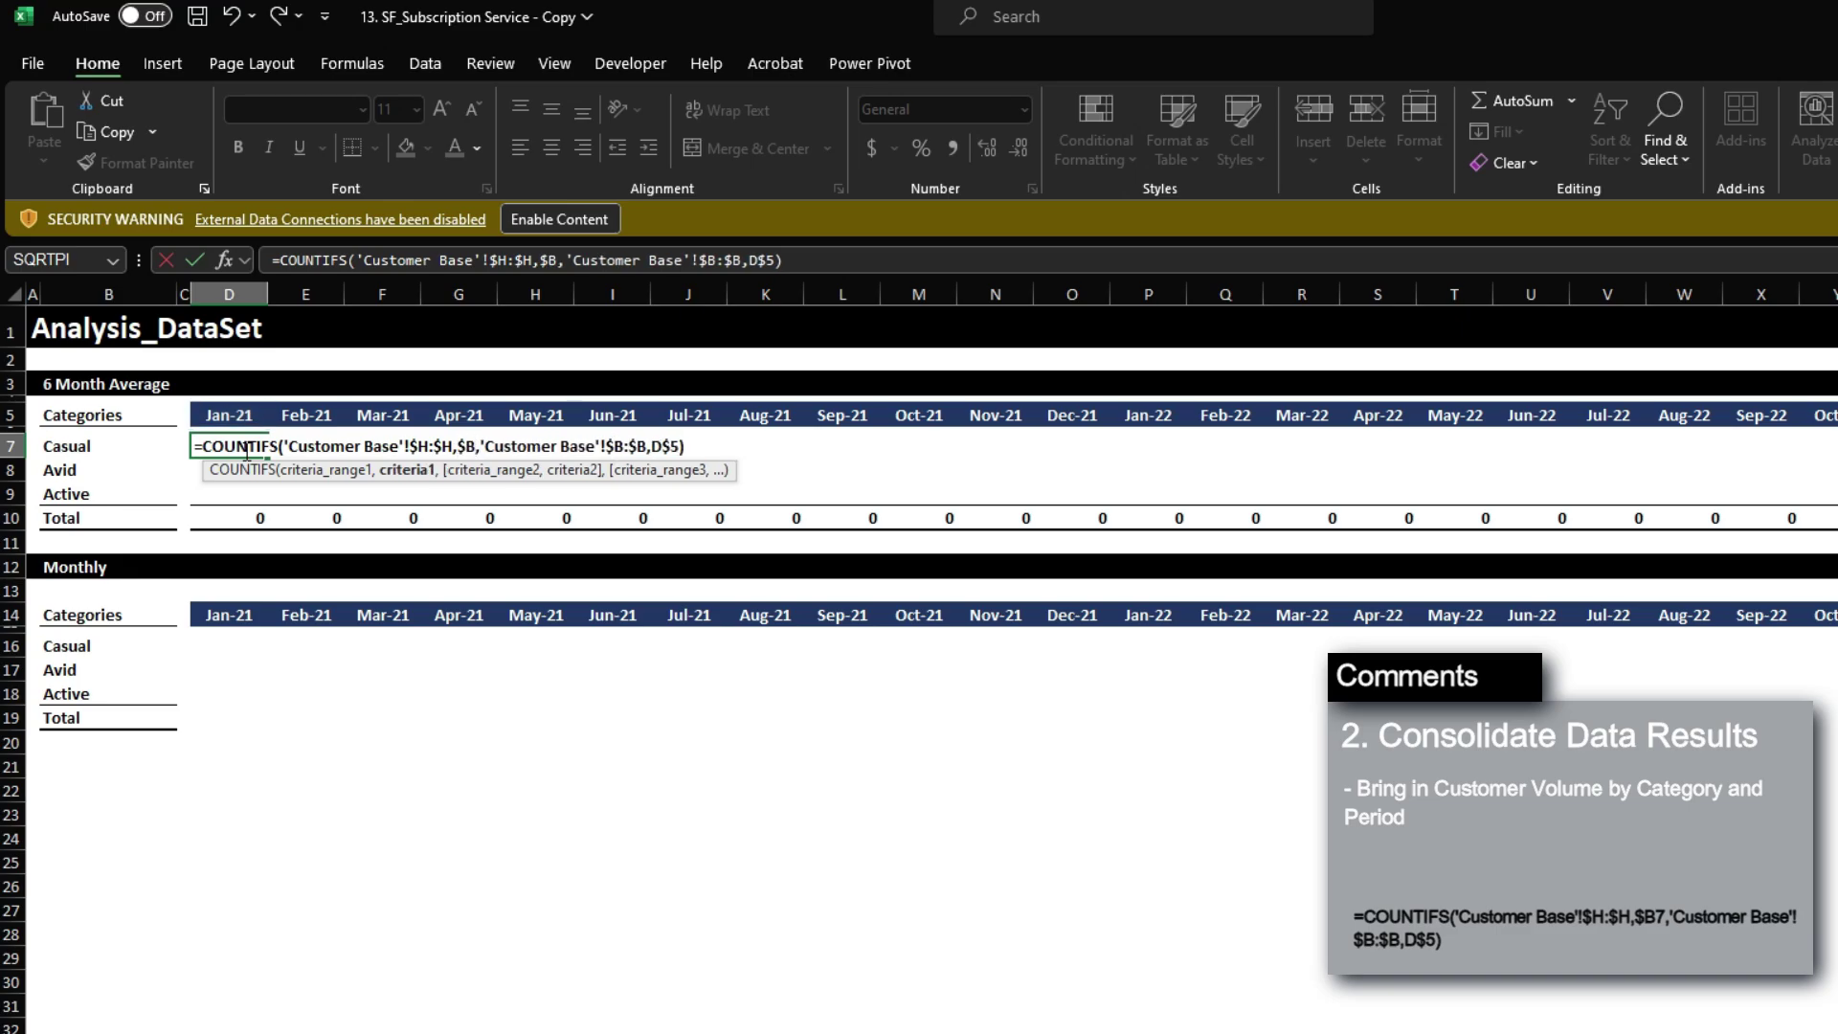
text(7)
key(Return)
Copy the D7 COUNTIFS formula down to the Avid and Active rows in D8:D9.
key(Up)
key(shift+Down)
key(shift+Down)
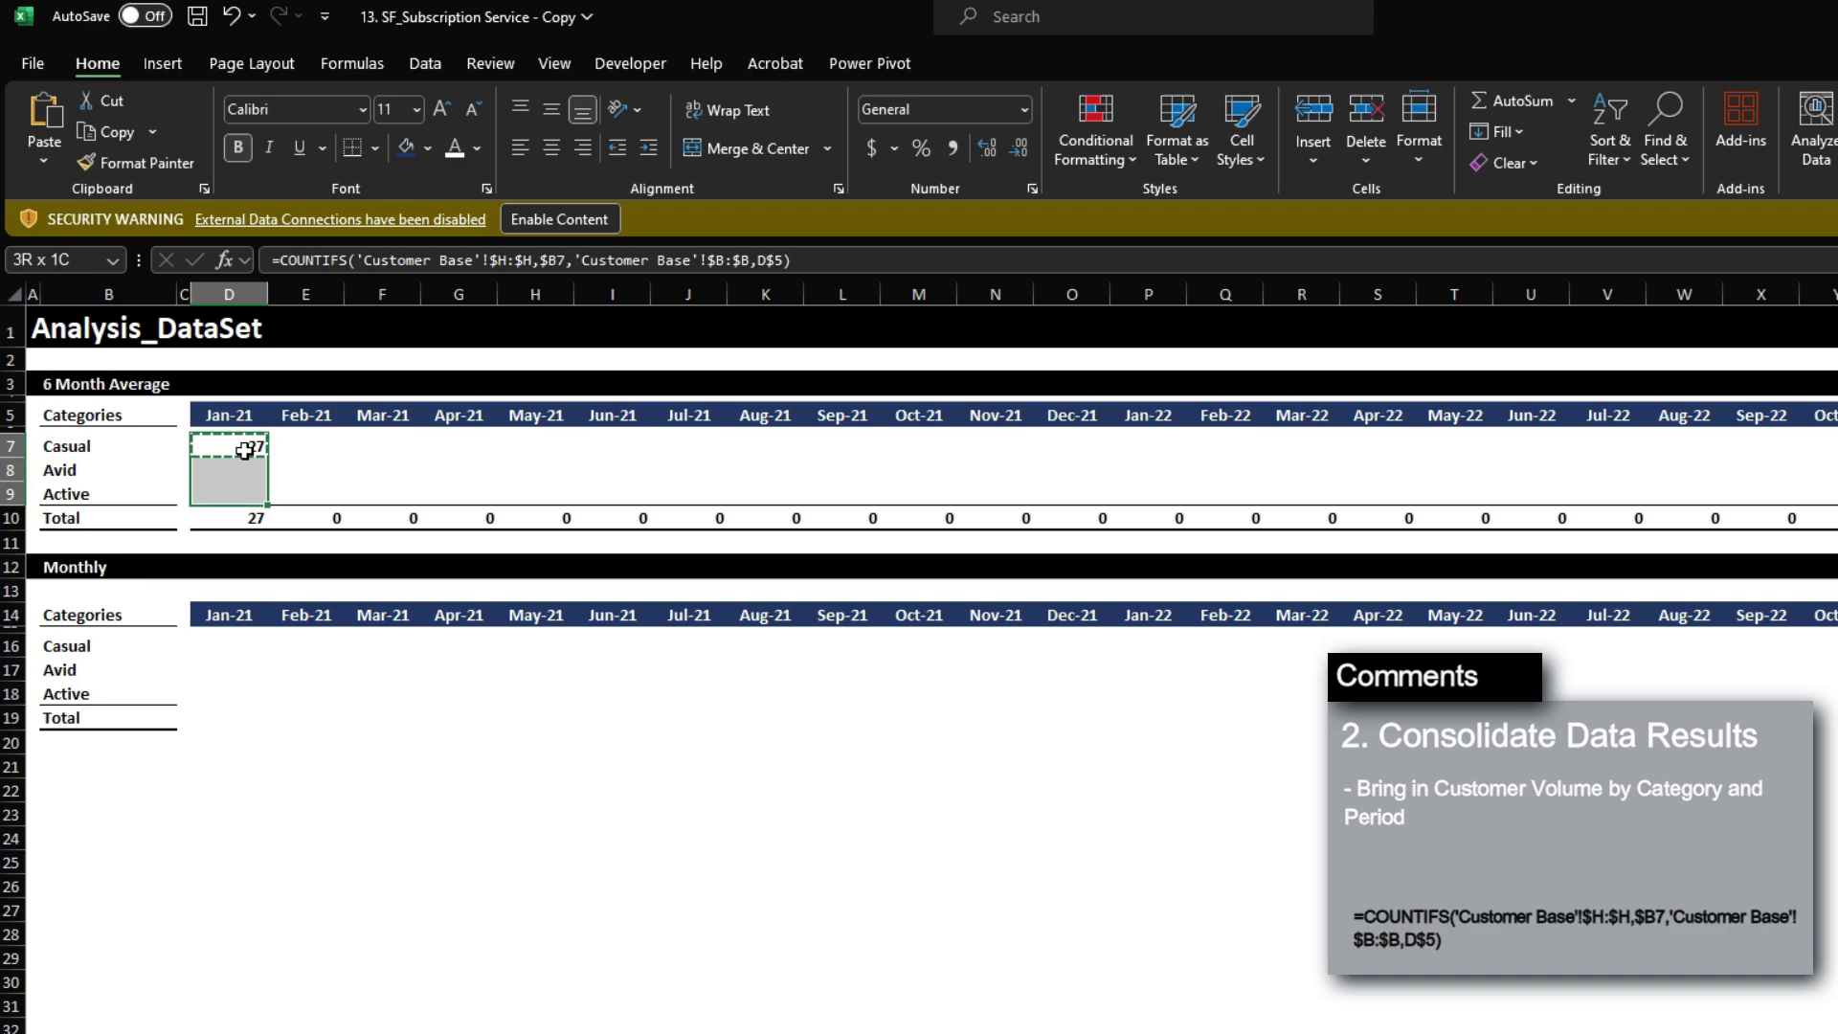
key(ctrl+d)
key(ctrl+c)
key(Down)
Copy the D7:D9 COUNTIFS formulas across every remaining month column of the 6 Month Average table.
key(Down)
key(Up)
key(Up)
key(shift+Down)
key(shift+Down)
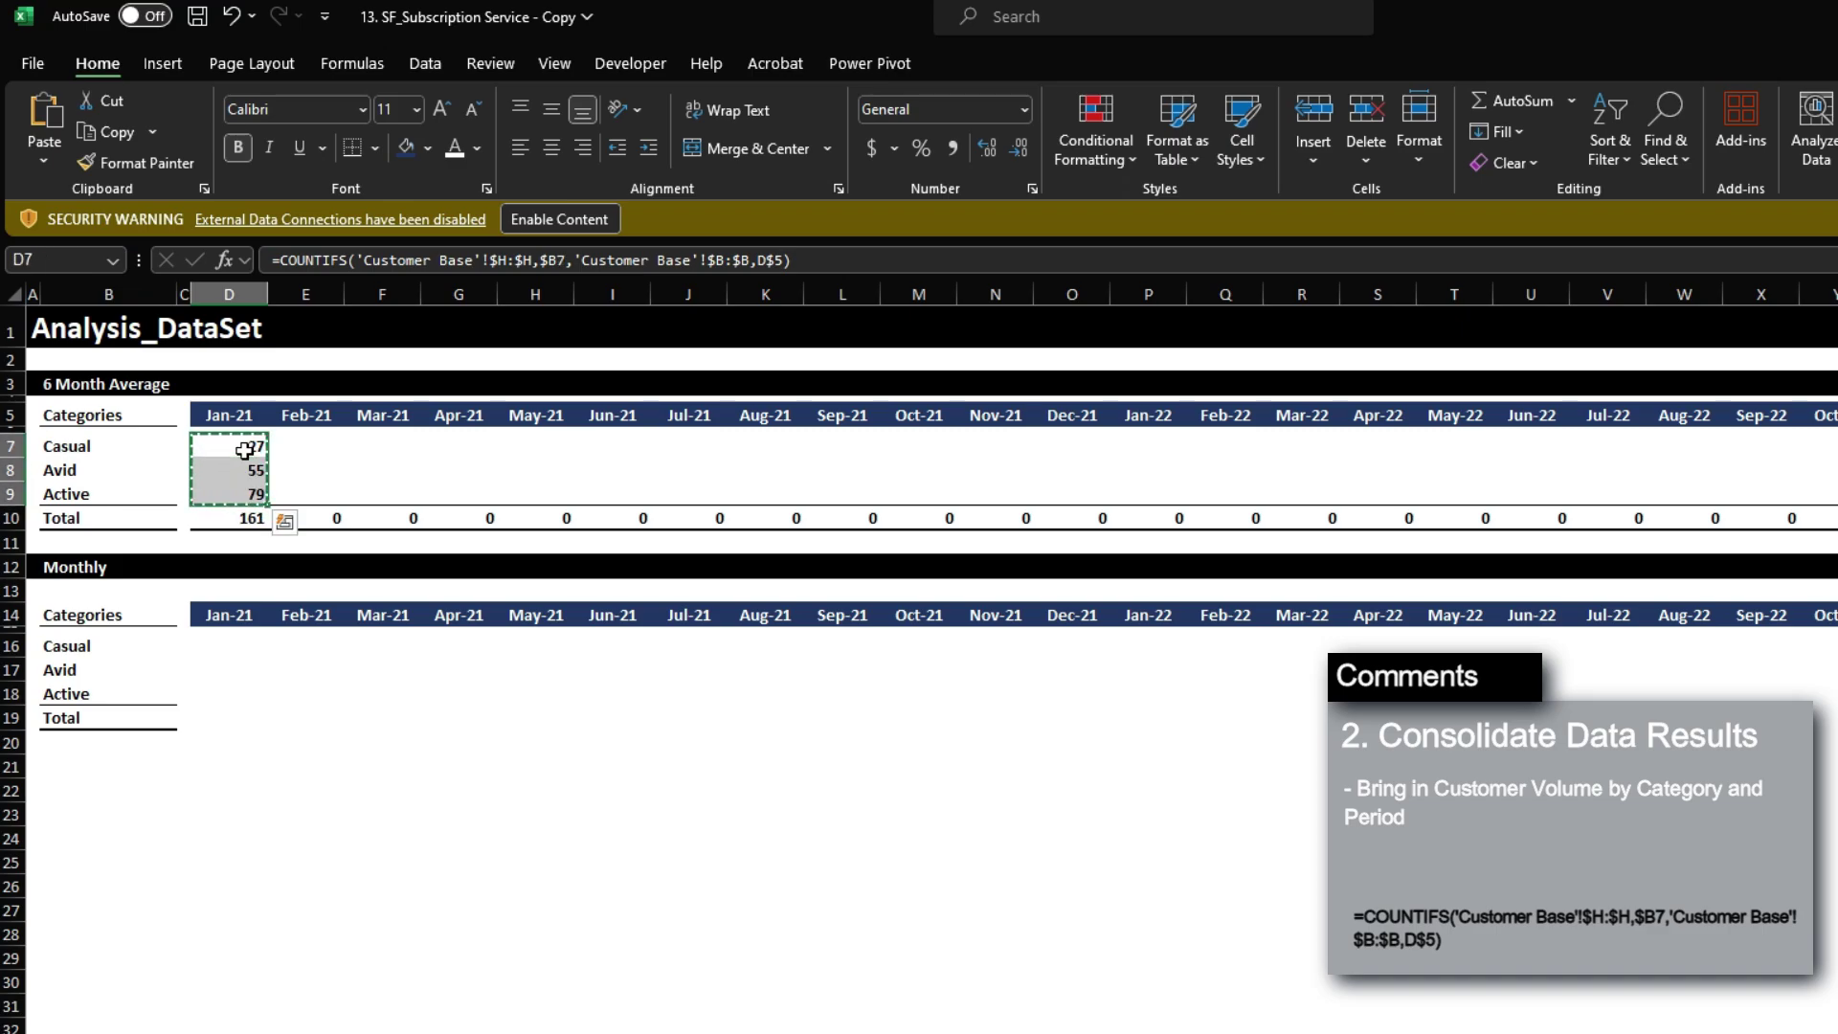
key(ctrl+c)
key(Down)
key(Down)
key(Down)
key(ctrl+Right)
key(Up)
key(Up)
key(Up)
key(ctrl+shift+Left)
key(ctrl+v)
key(ctrl+Left)
key(ctrl+Left)
key(ctrl+Left)
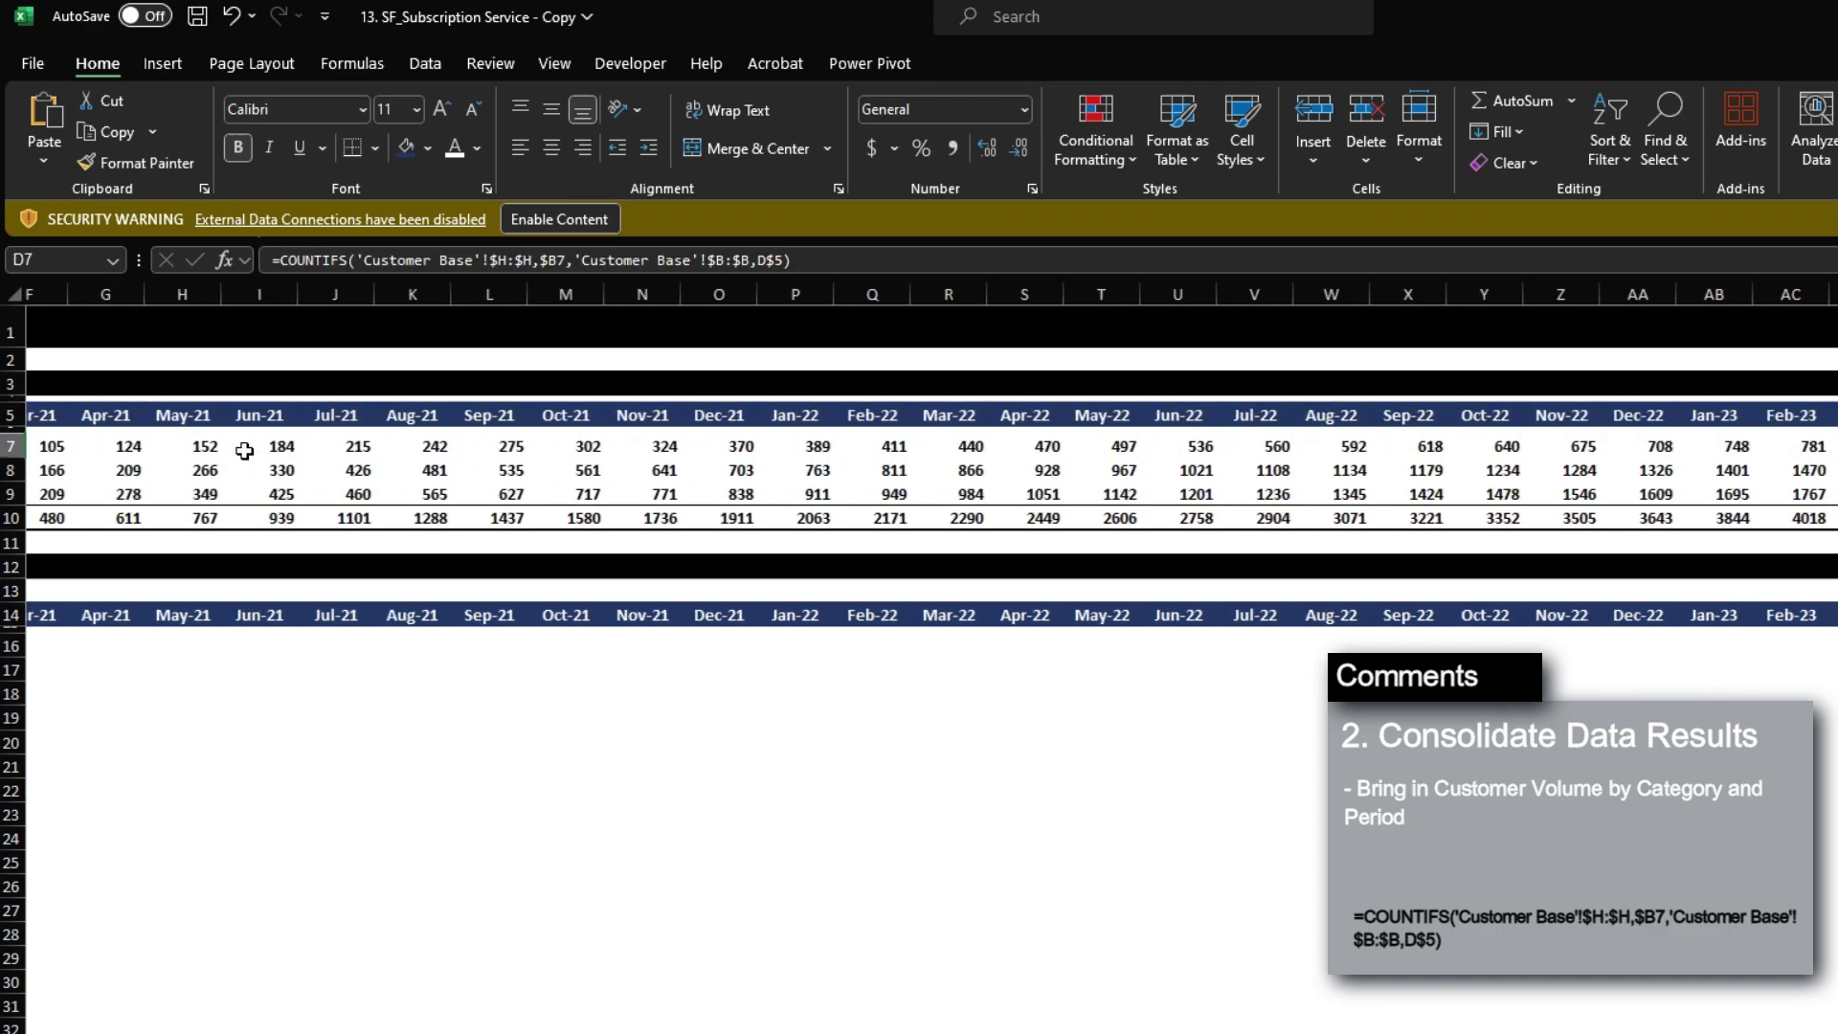
click(245, 448)
key(Escape)
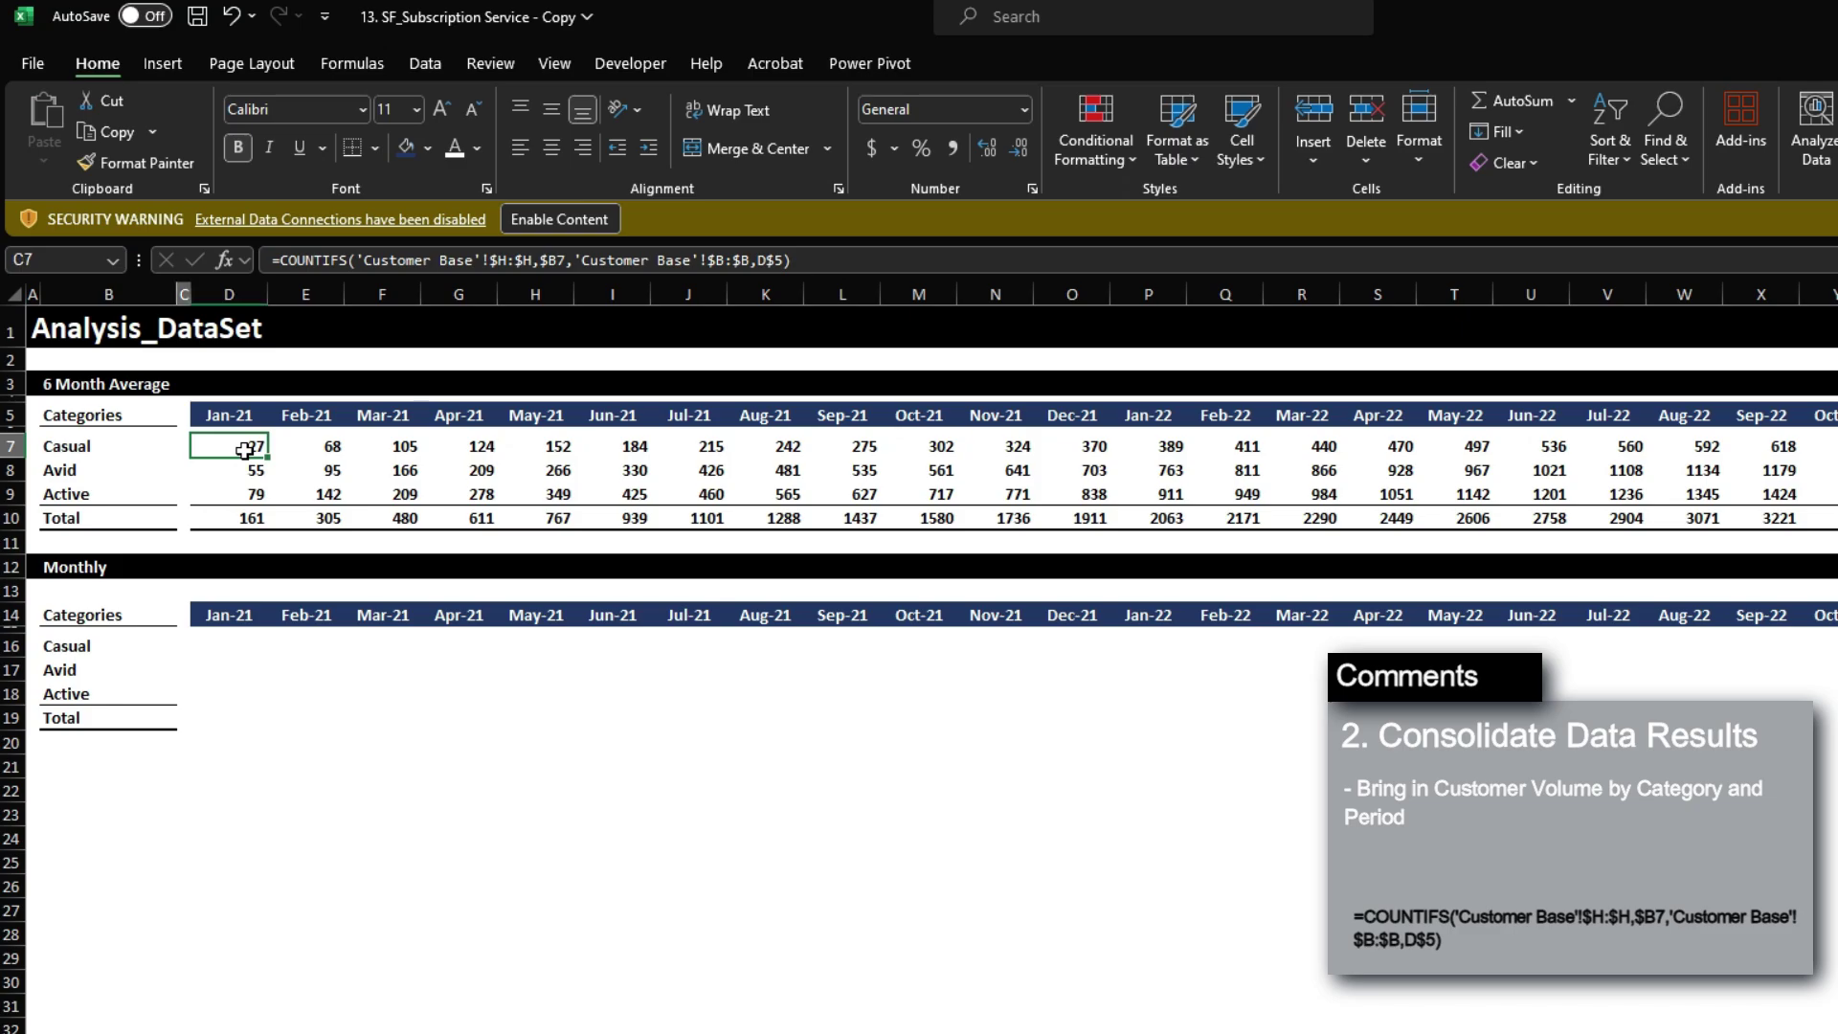
Compare the 6 Month Average section with the Monthly section and its category rows on the Analysis_DataSet sheet.
key(ctrl+Home)
key(Right)
click(148, 384)
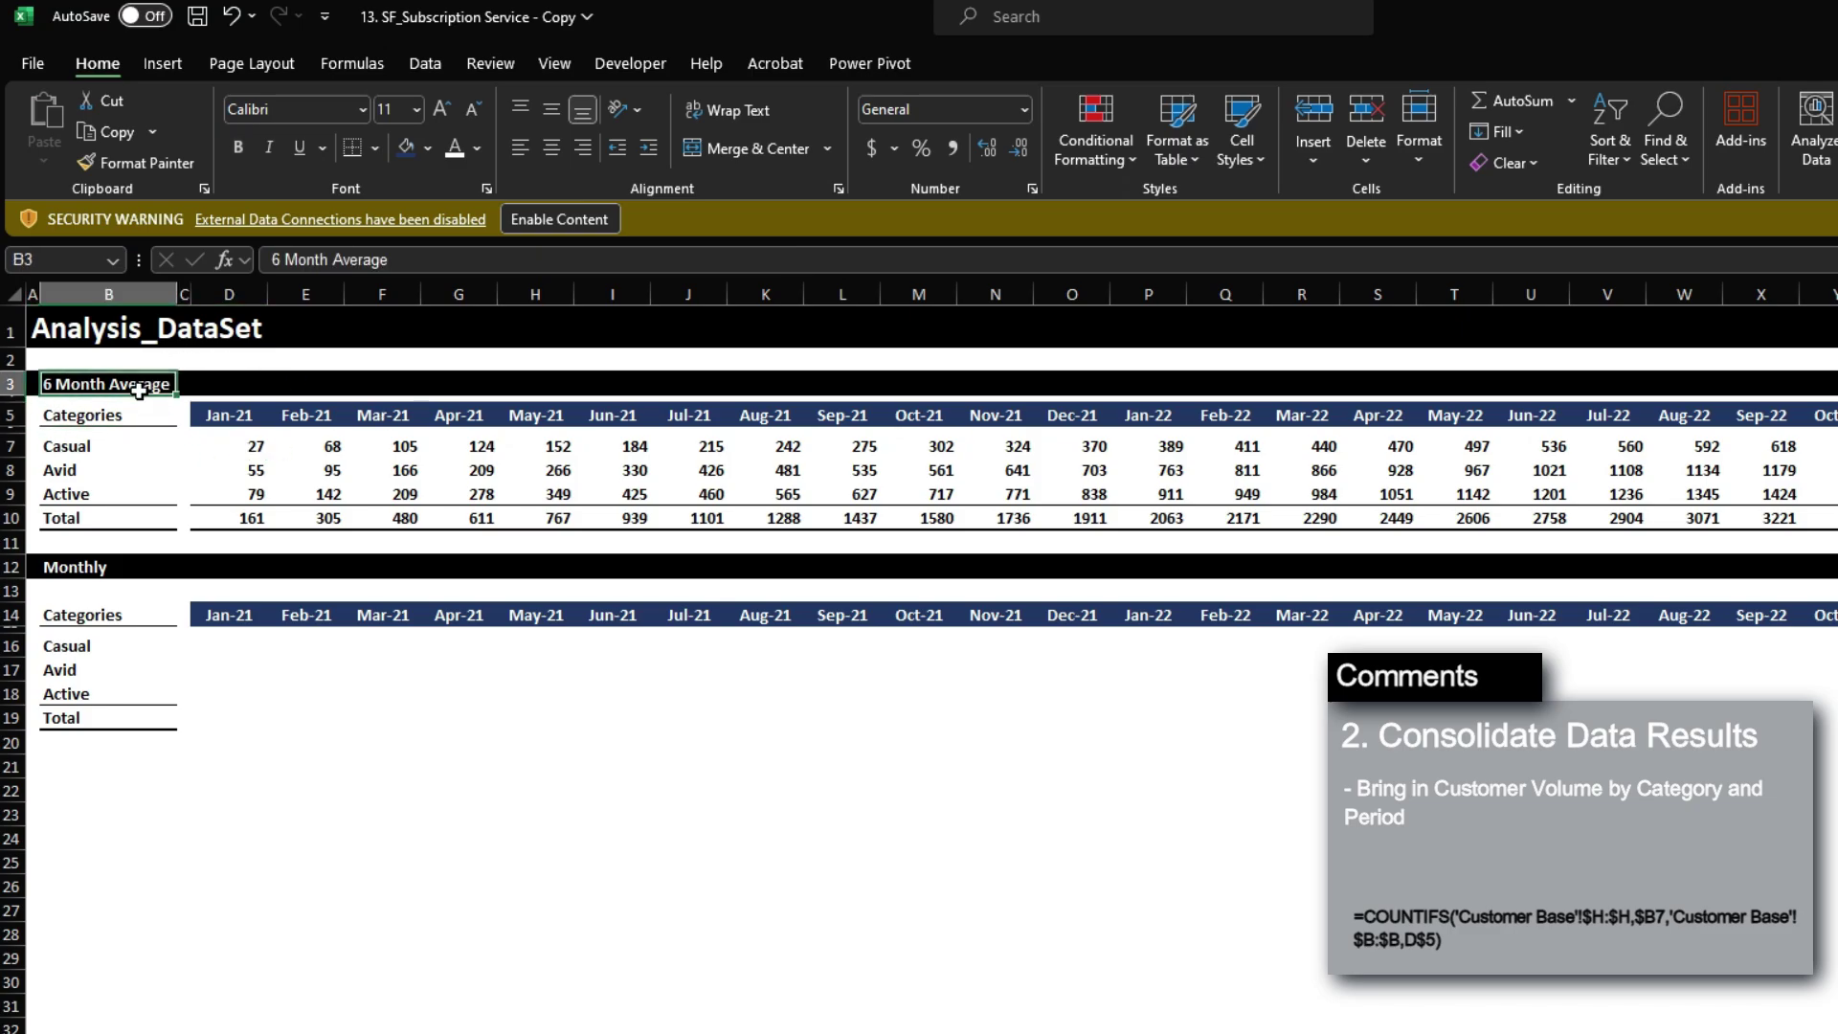
click(69, 569)
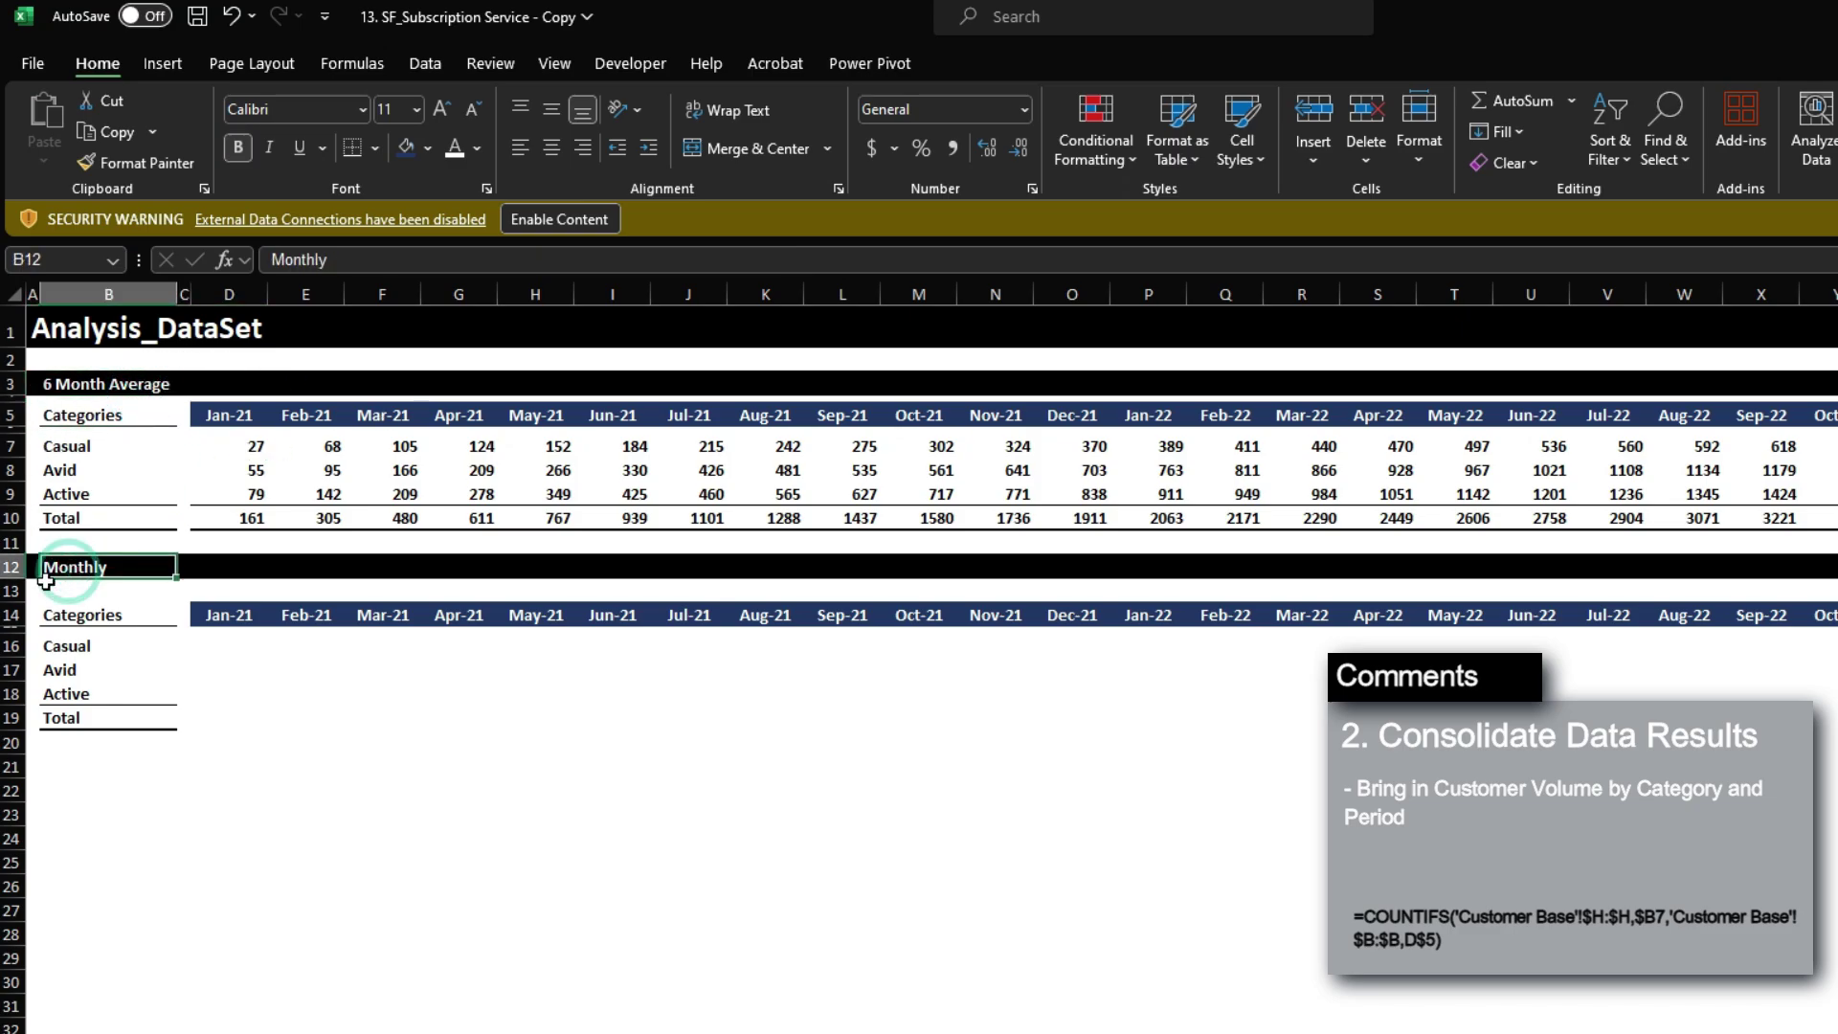
click(72, 383)
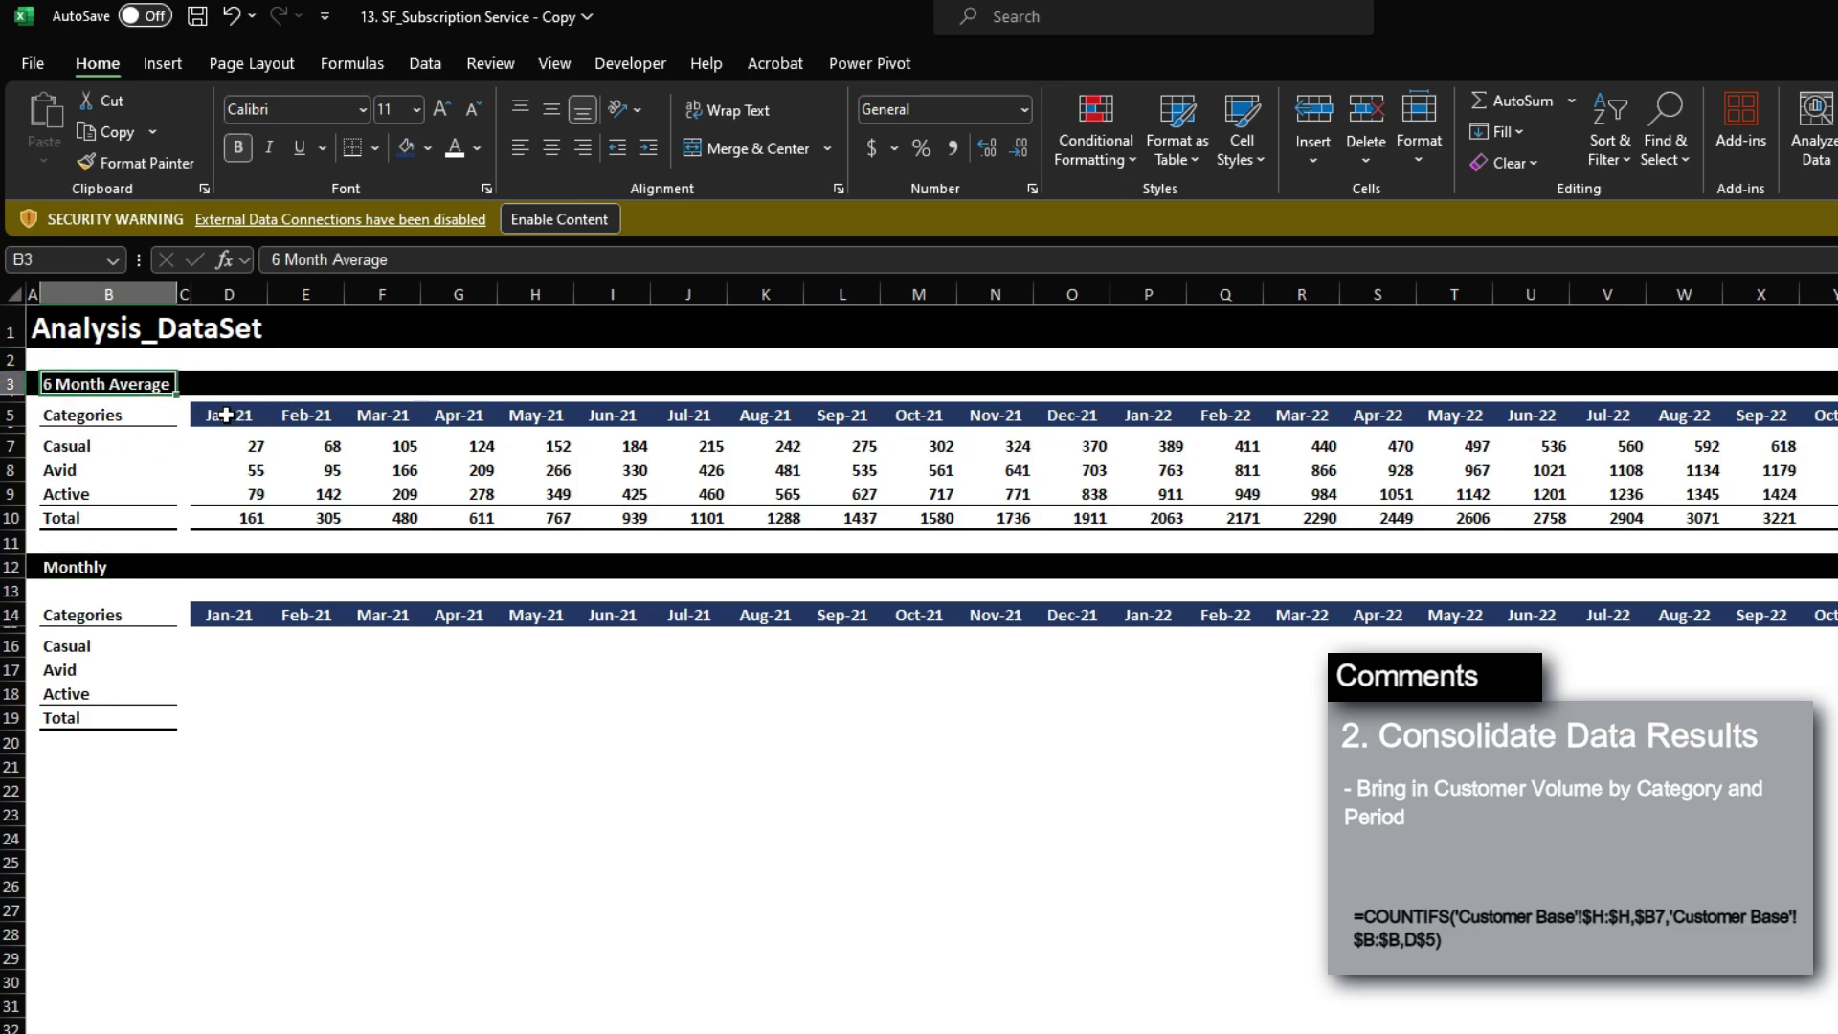
click(85, 570)
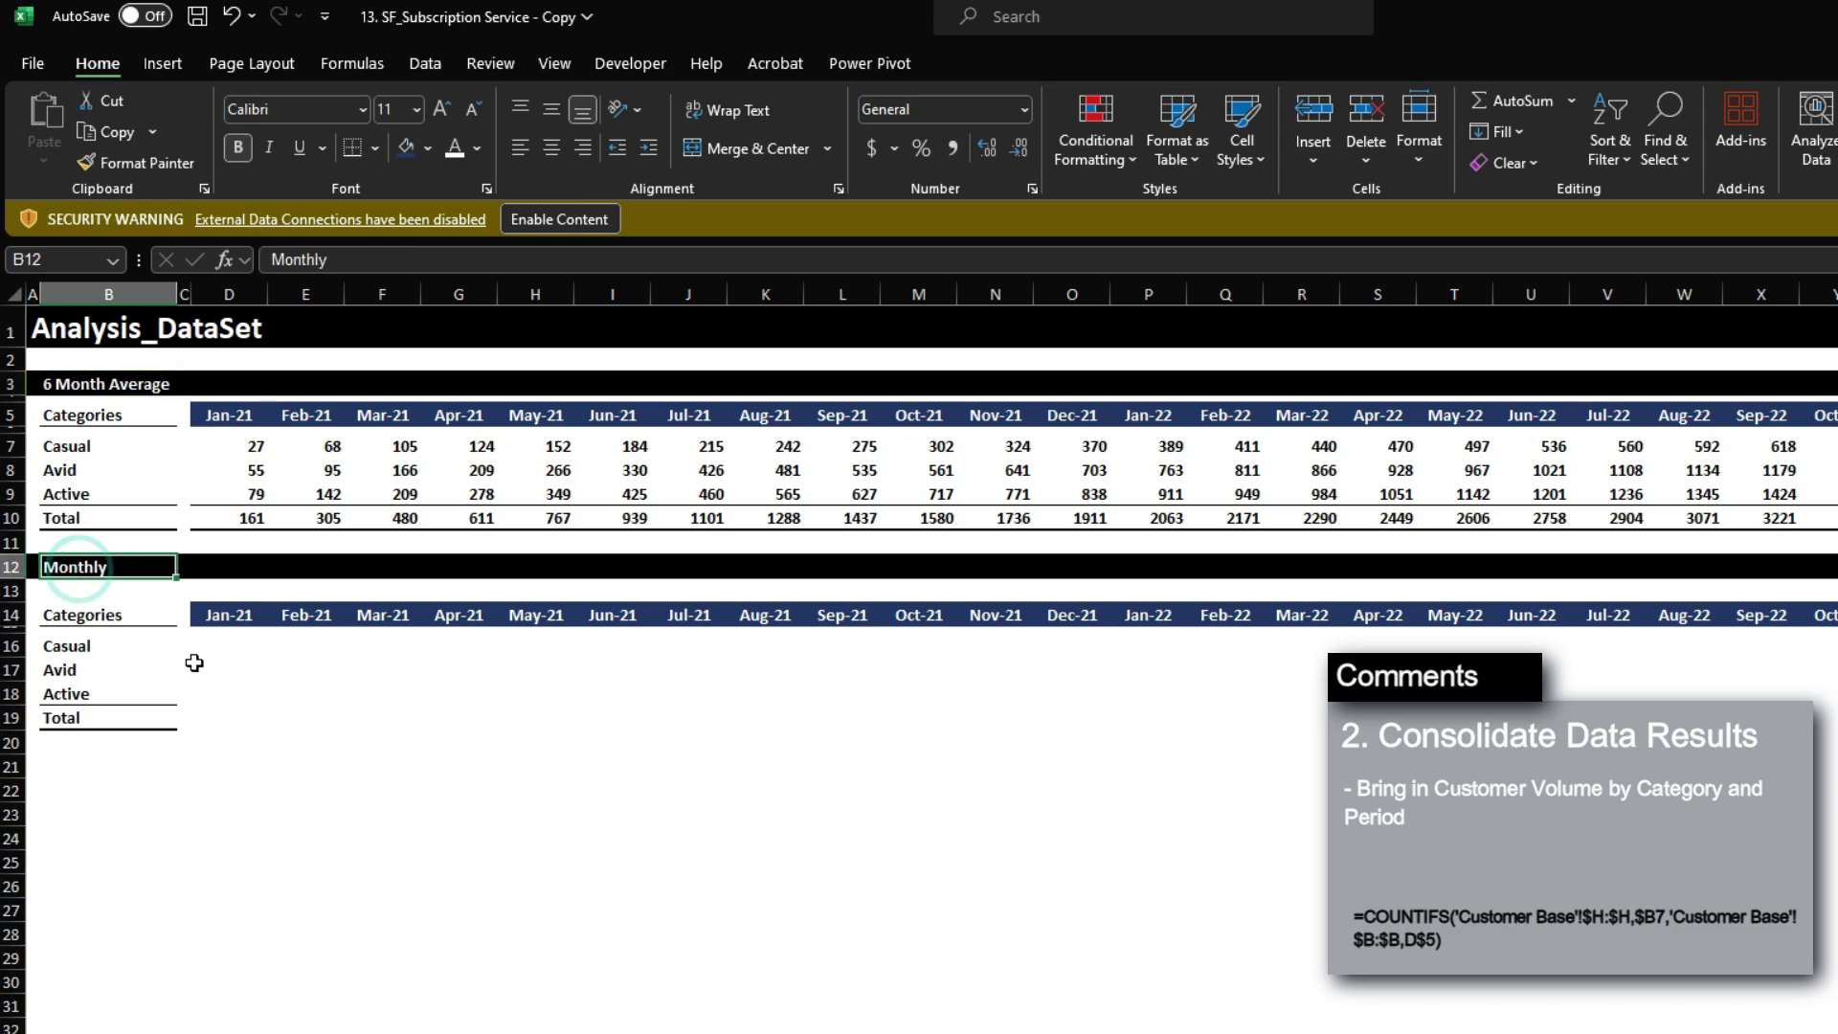
click(233, 646)
drag(232, 646, 249, 733)
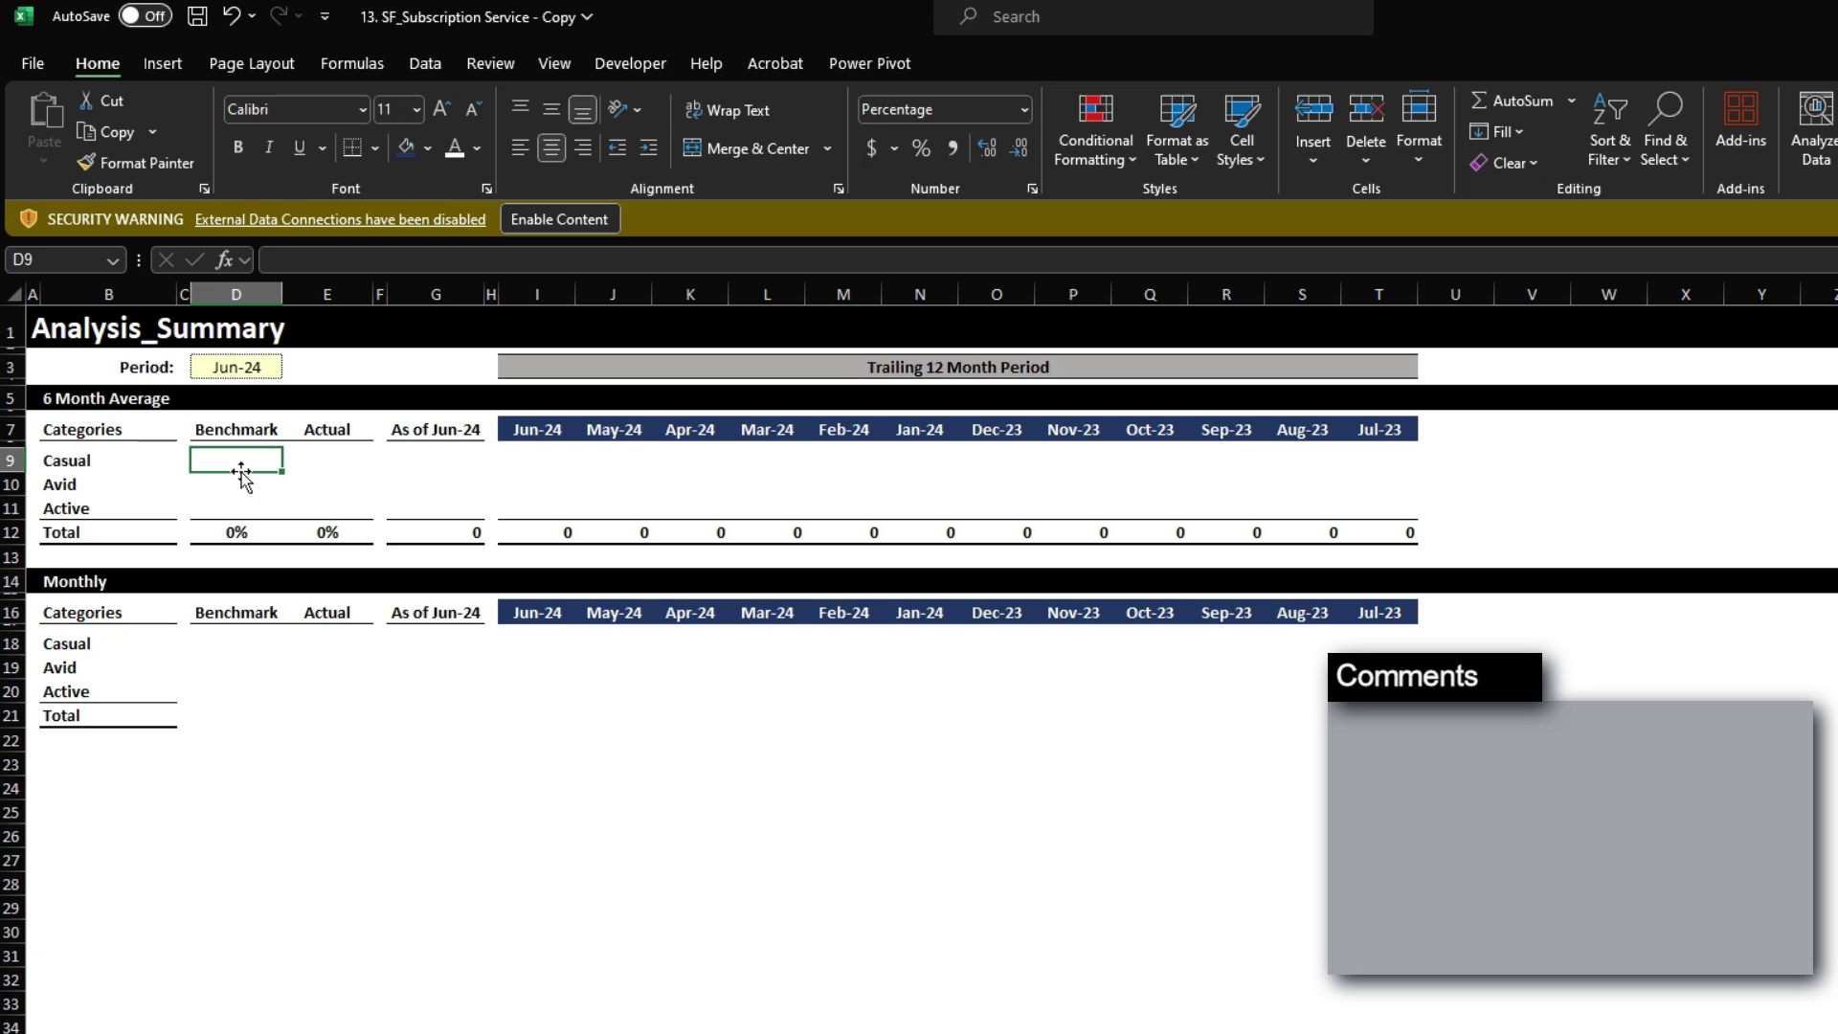
Begin an INDEX formula in I9 of the Analysis_Summary sheet with Analysis_DataSet!$7:$10 as the array.
click(241, 460)
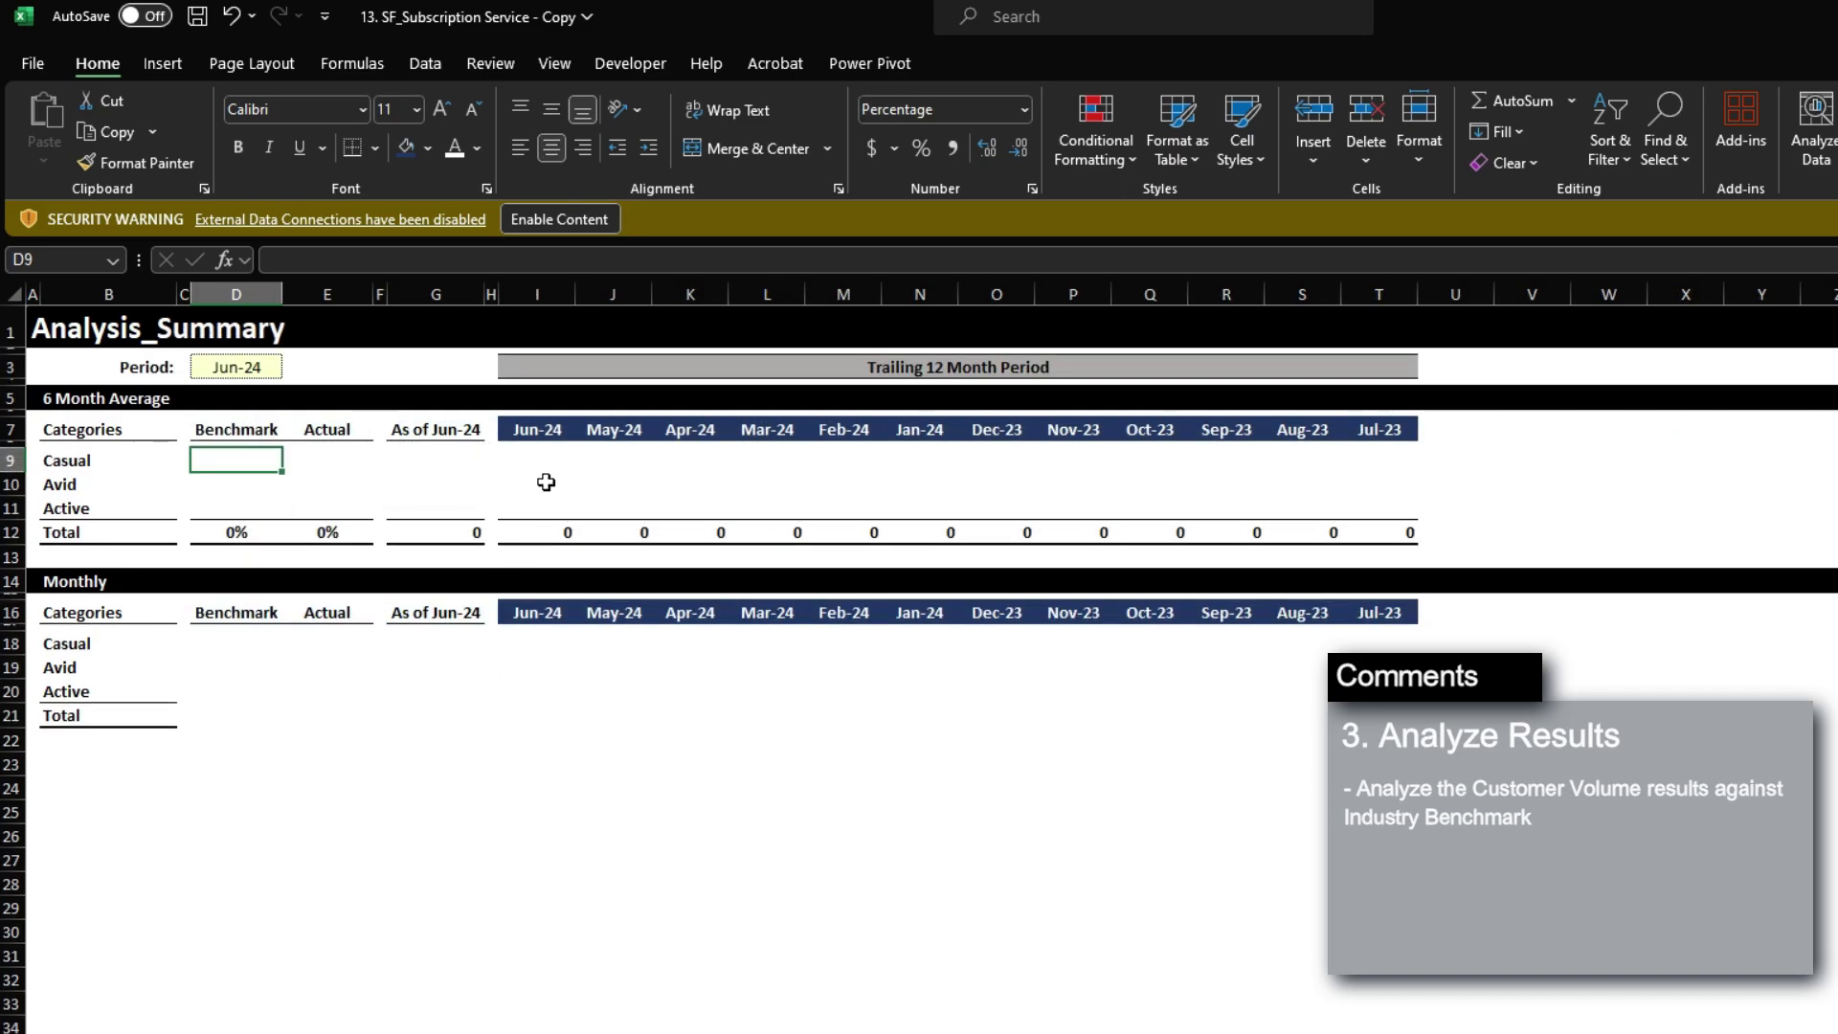
click(529, 463)
key(Left)
key(Right)
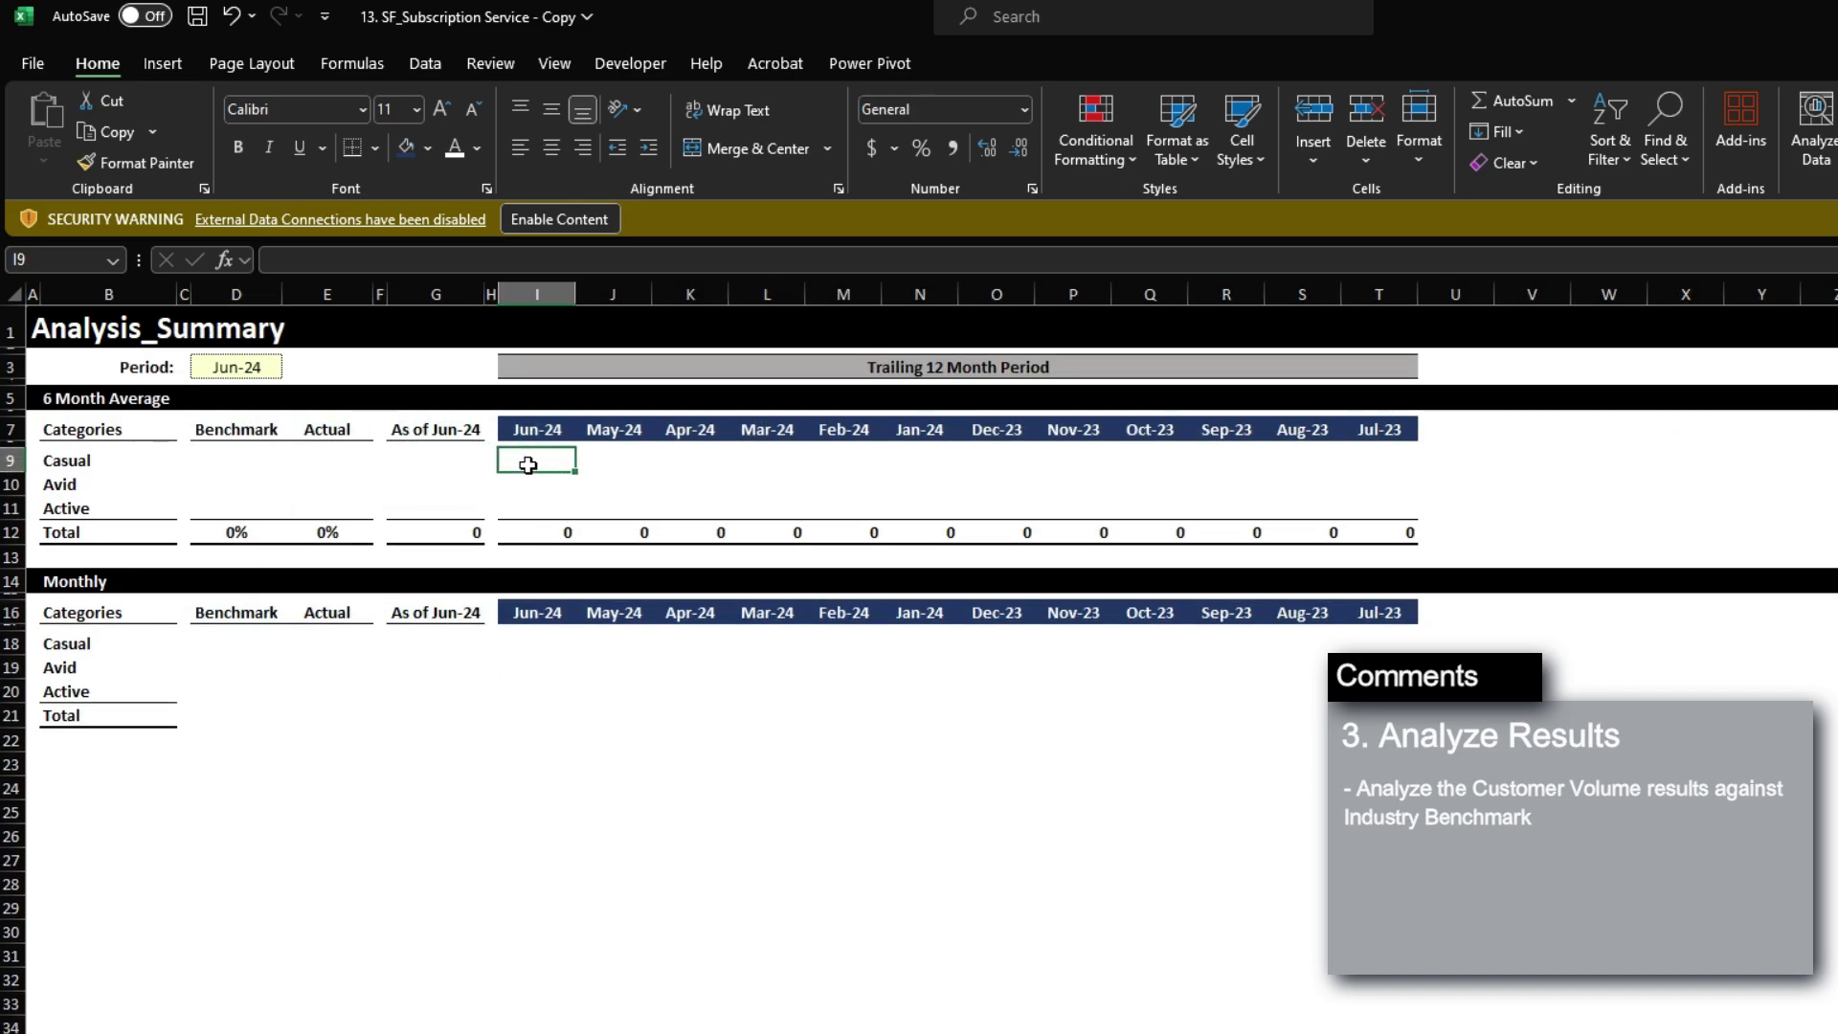
text(=INDEX()
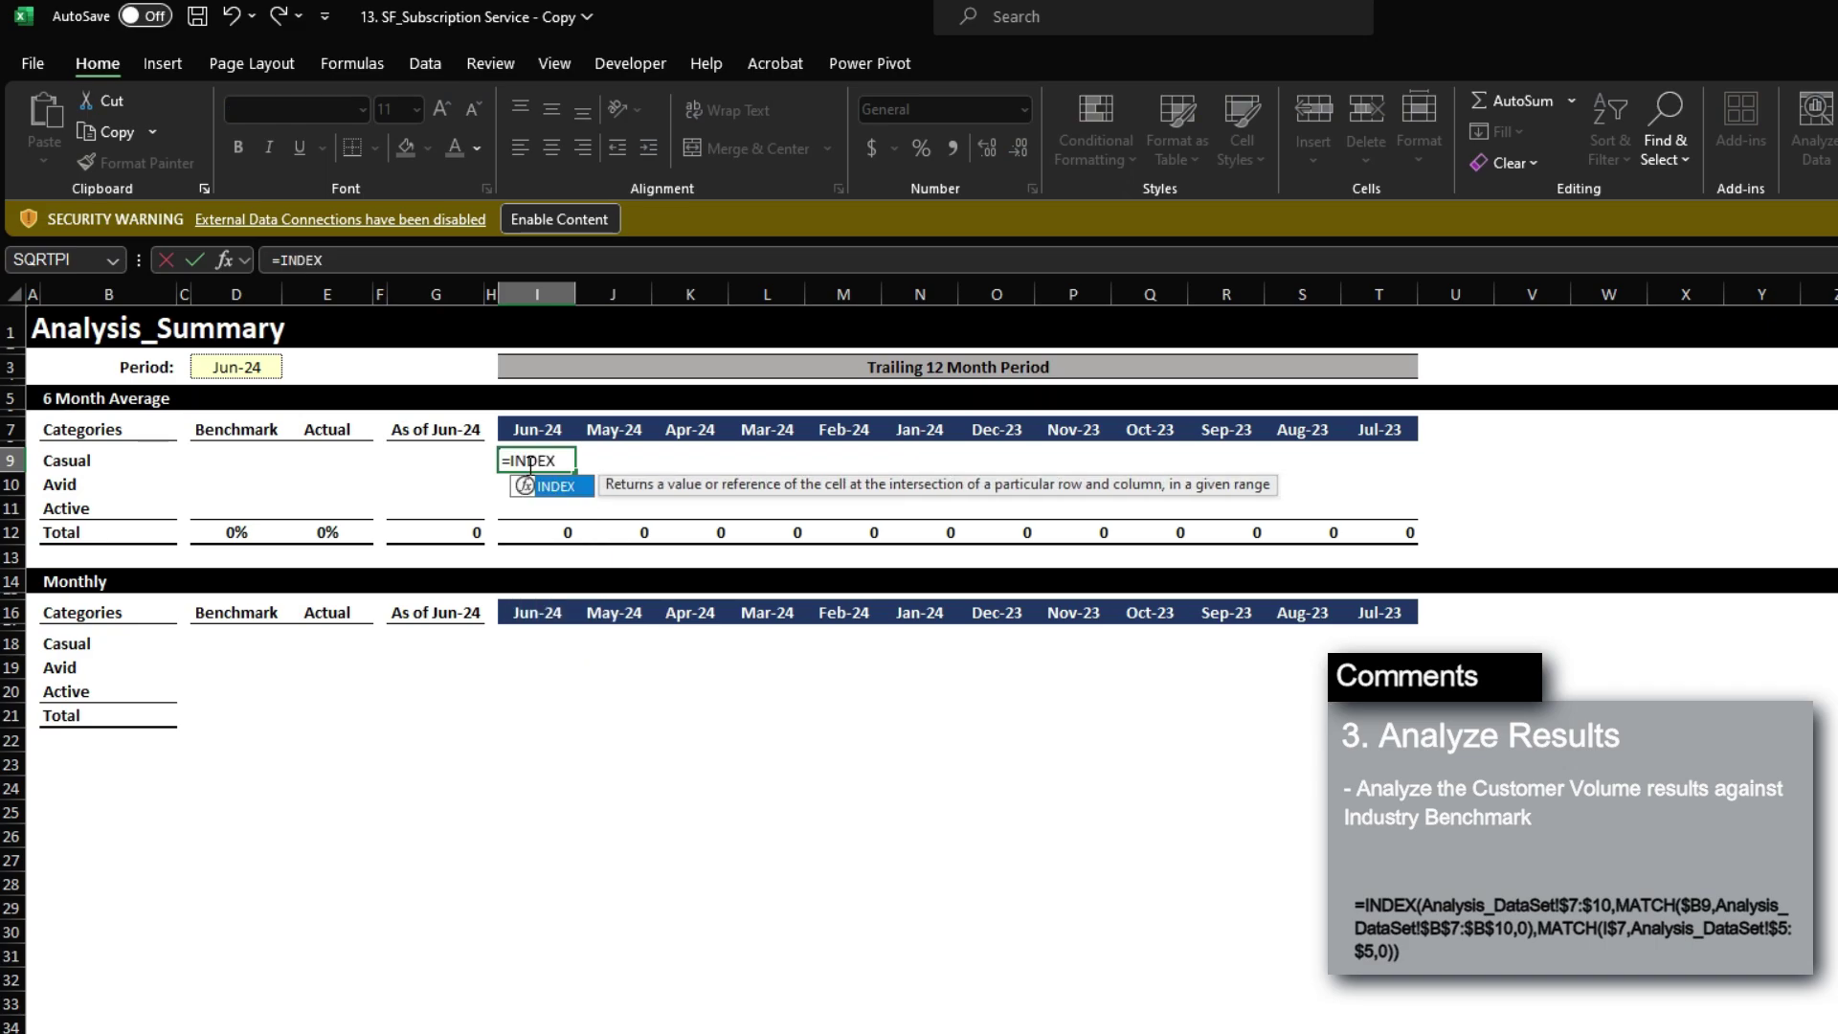
key(ctrl+Page_Down)
key(Down)
key(Down)
key(Down)
key(Down)
key(Down)
key(Down)
key(shift+space)
key(shift+Down)
key(shift+Down)
key(shift+Down)
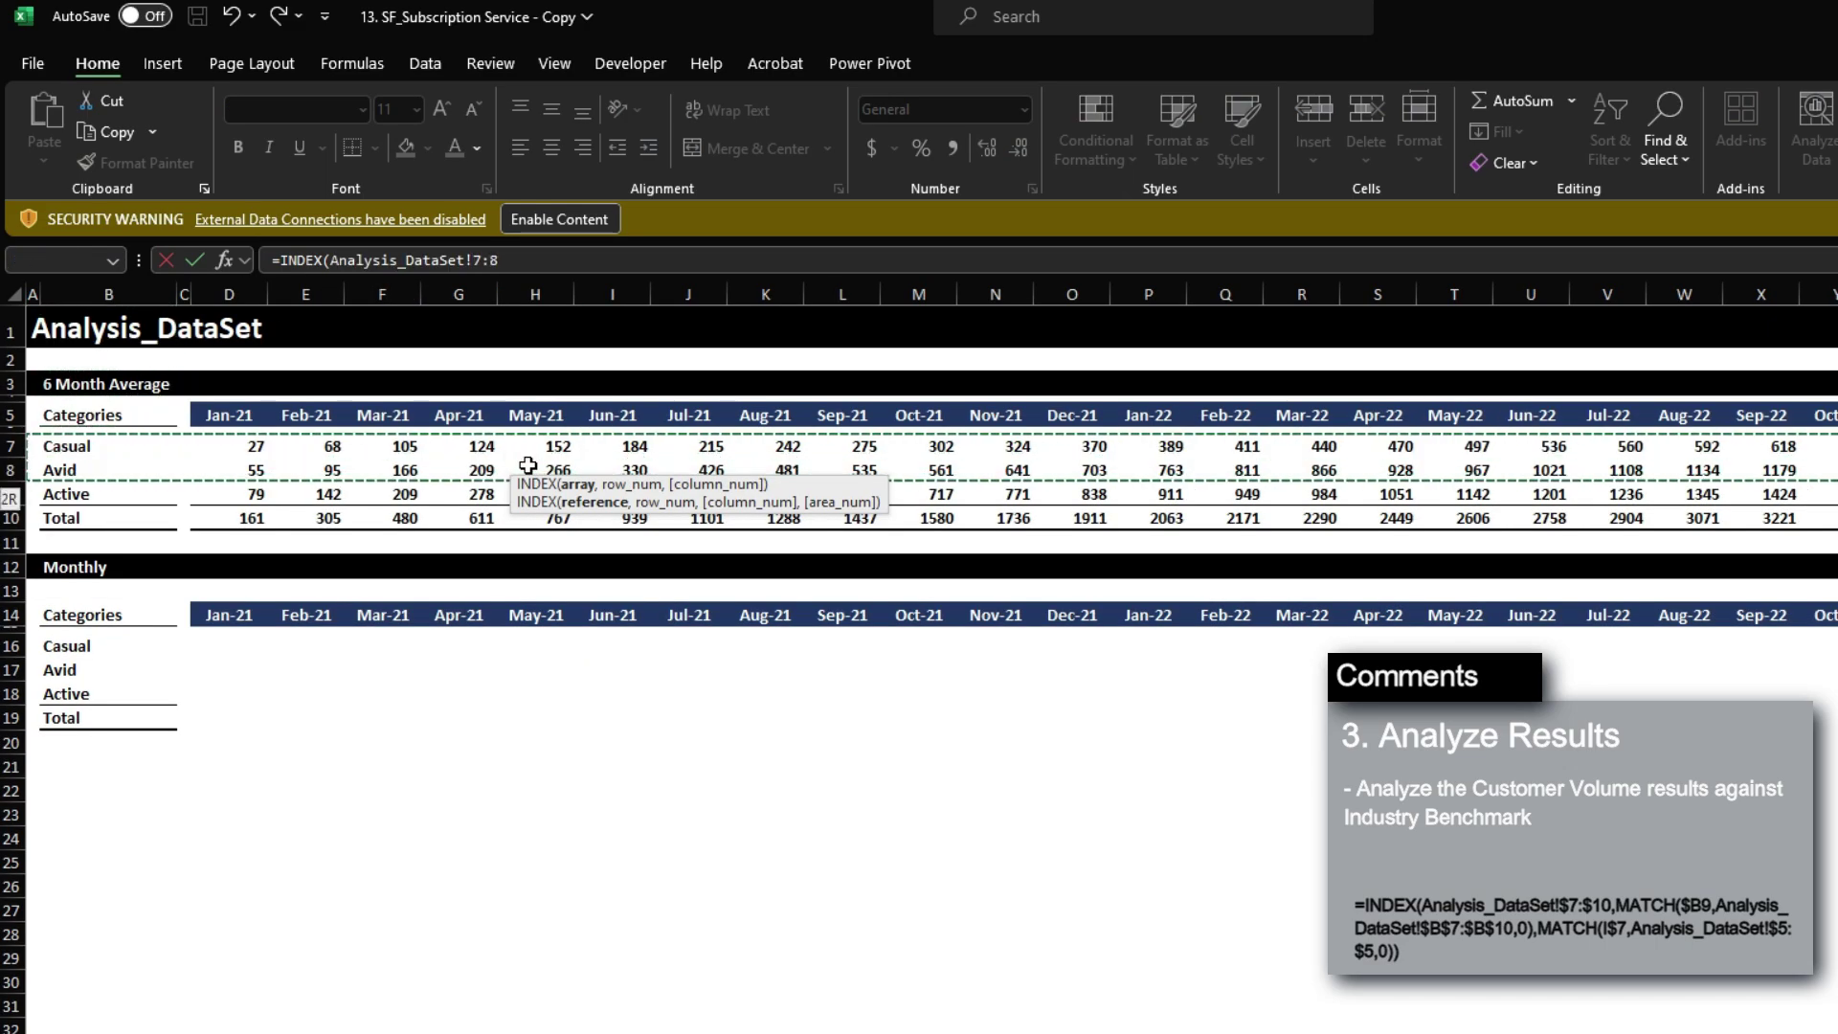
key(F4)
Add a row MATCH with placeholder 0 as lookup value, Analysis_DataSet!$B$7:$B$10 as lookup array and exact match type 0.
text(MAT)
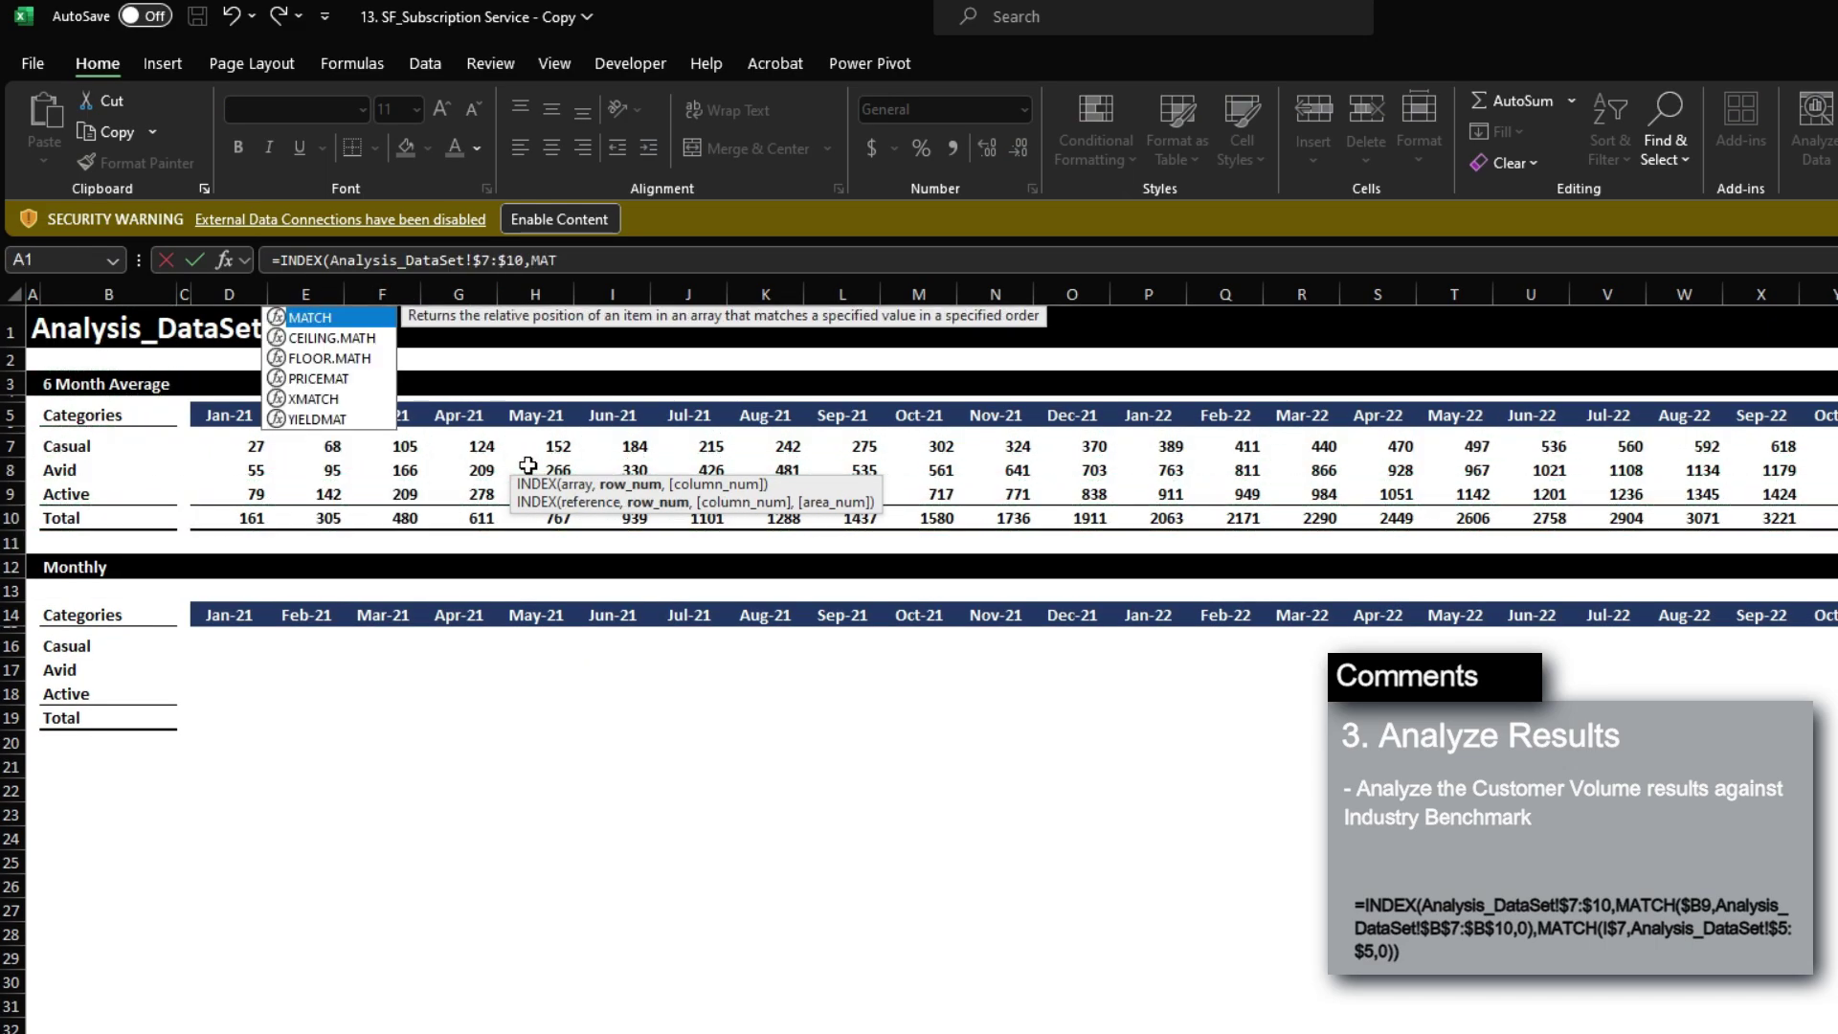
text(CH(0,)
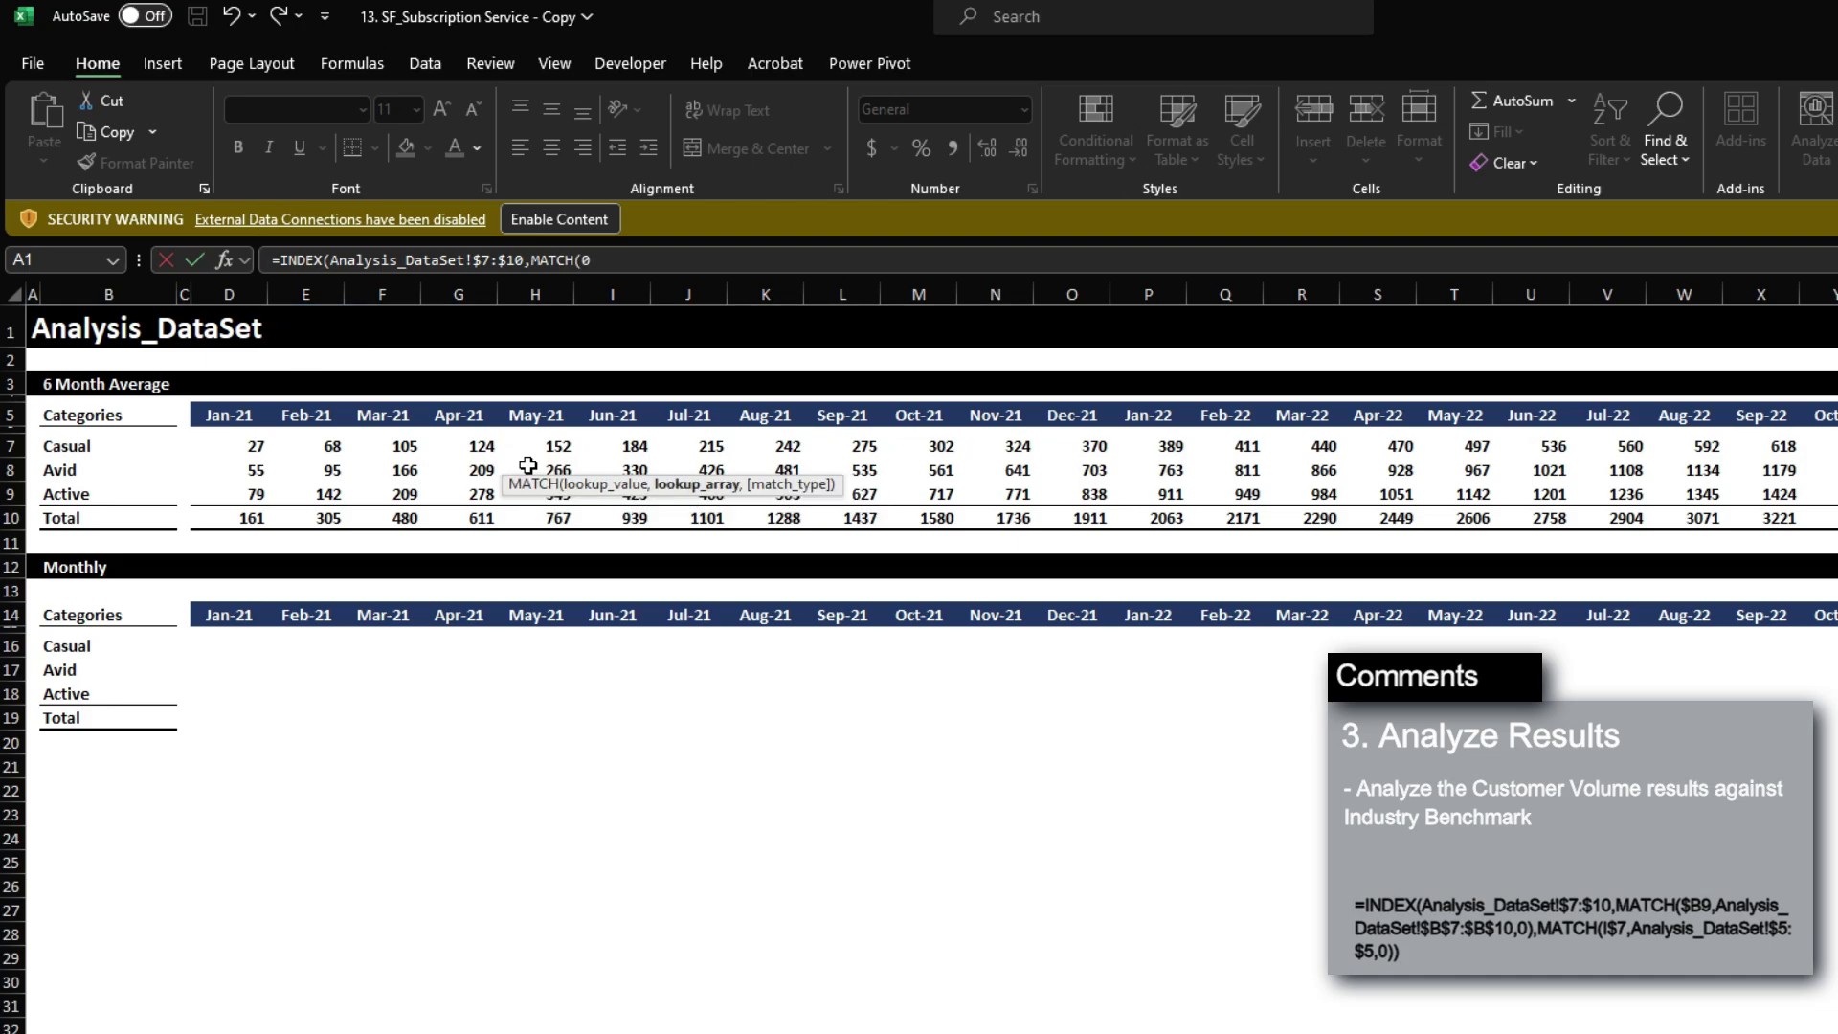
key(Right)
key(Down)
key(Down)
key(Down)
key(Down)
key(Down)
key(Down)
key(ctrl+shift+Down)
key(F4)
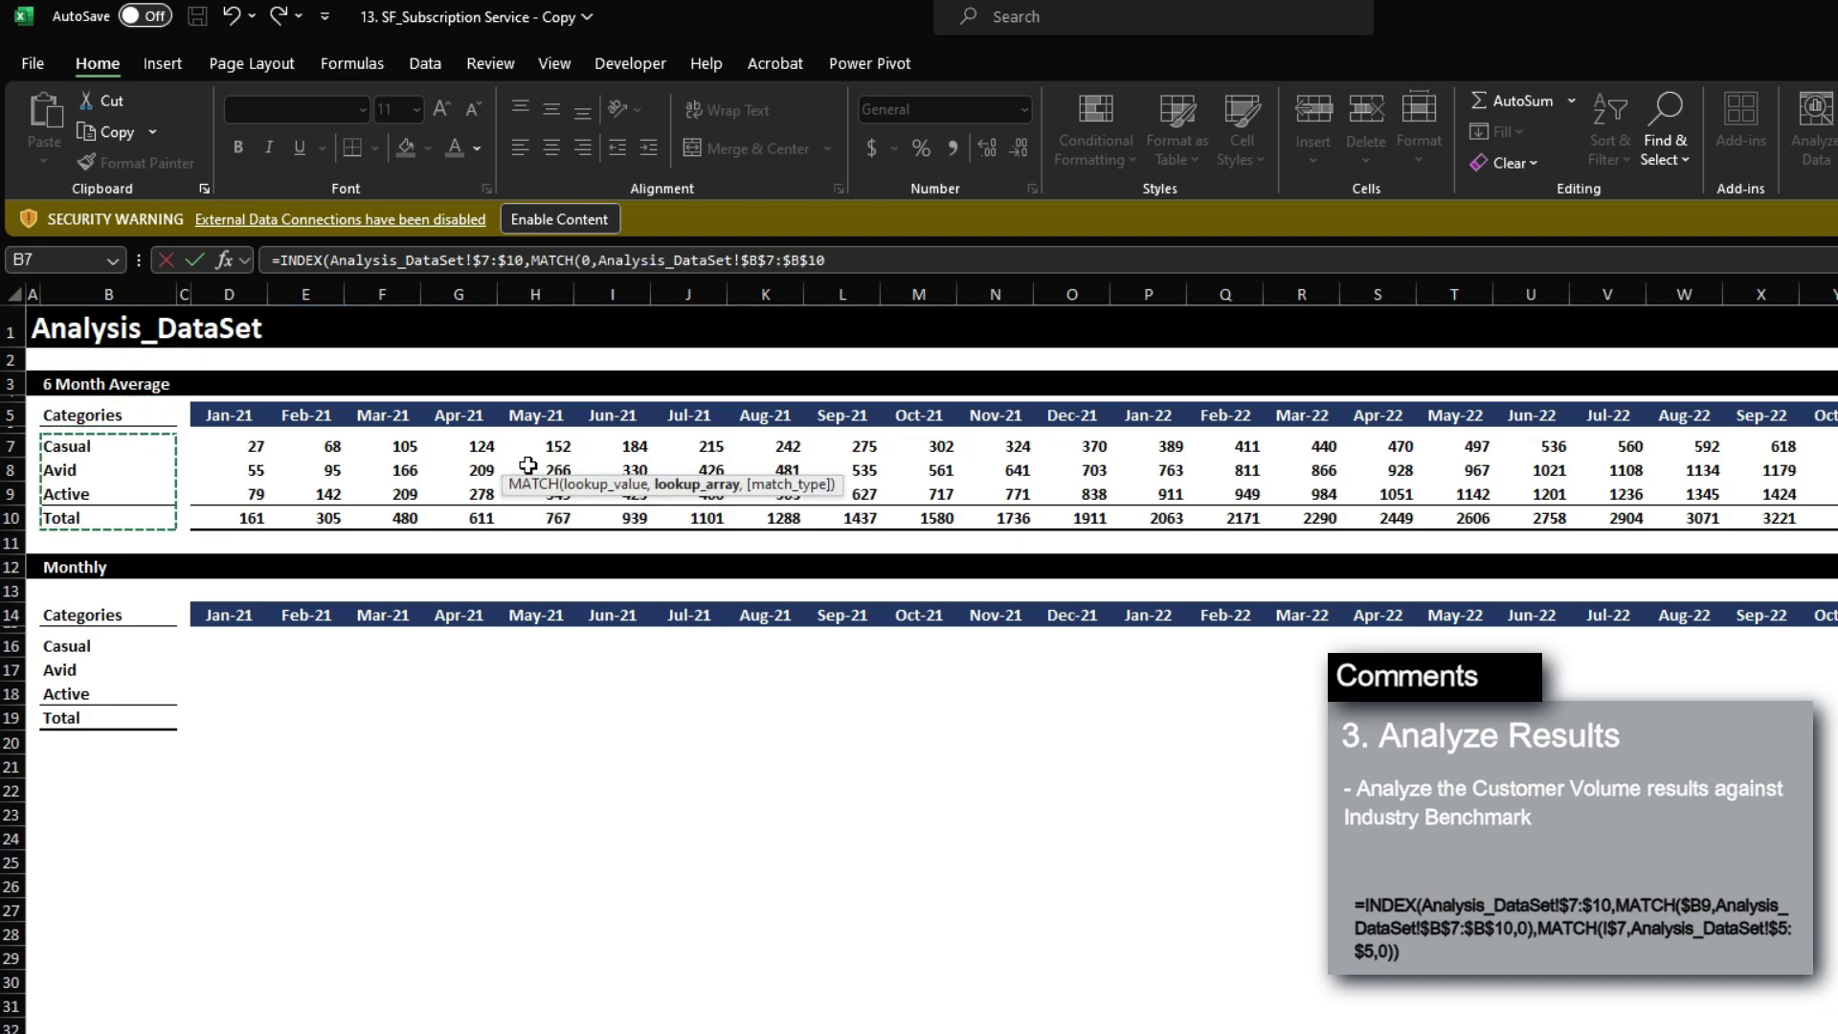
text(,0),match()
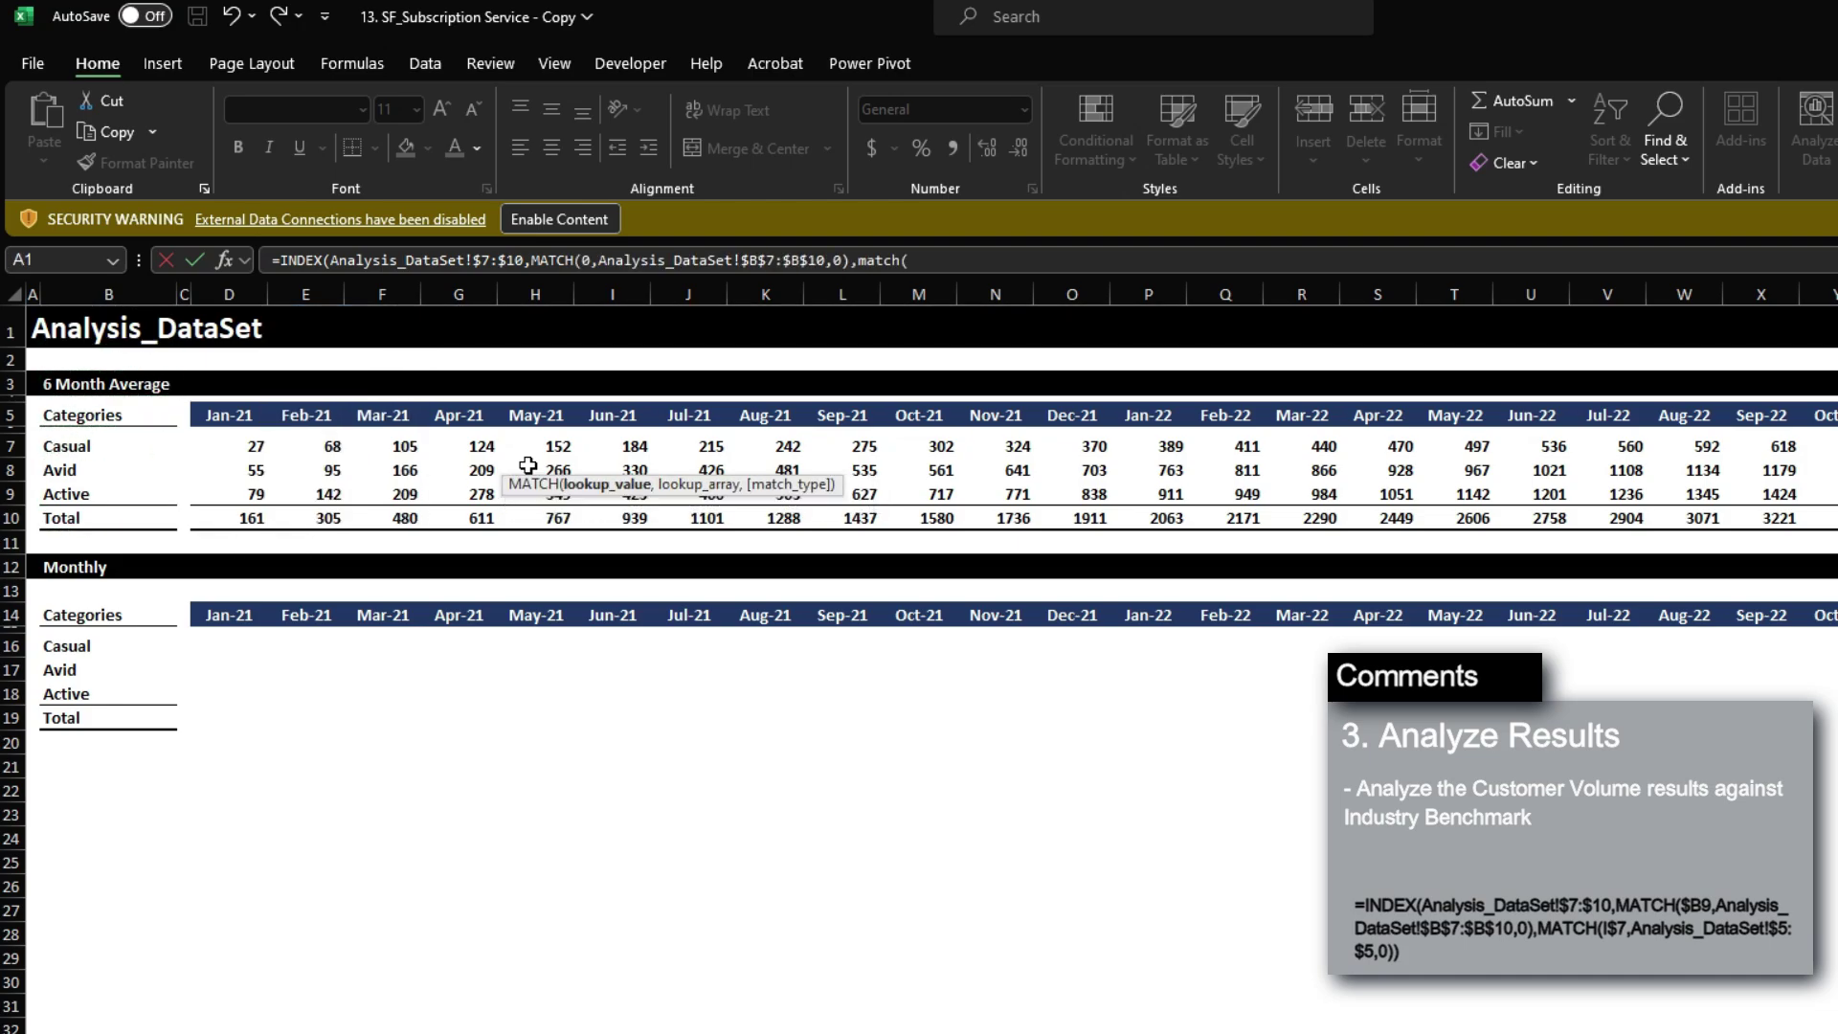
text(0,)
Add a column MATCH with placeholder 0, lookup array Analysis_DataSet!$5:$5 and match type 0, and enter the formula.
key(Right)
key(Right)
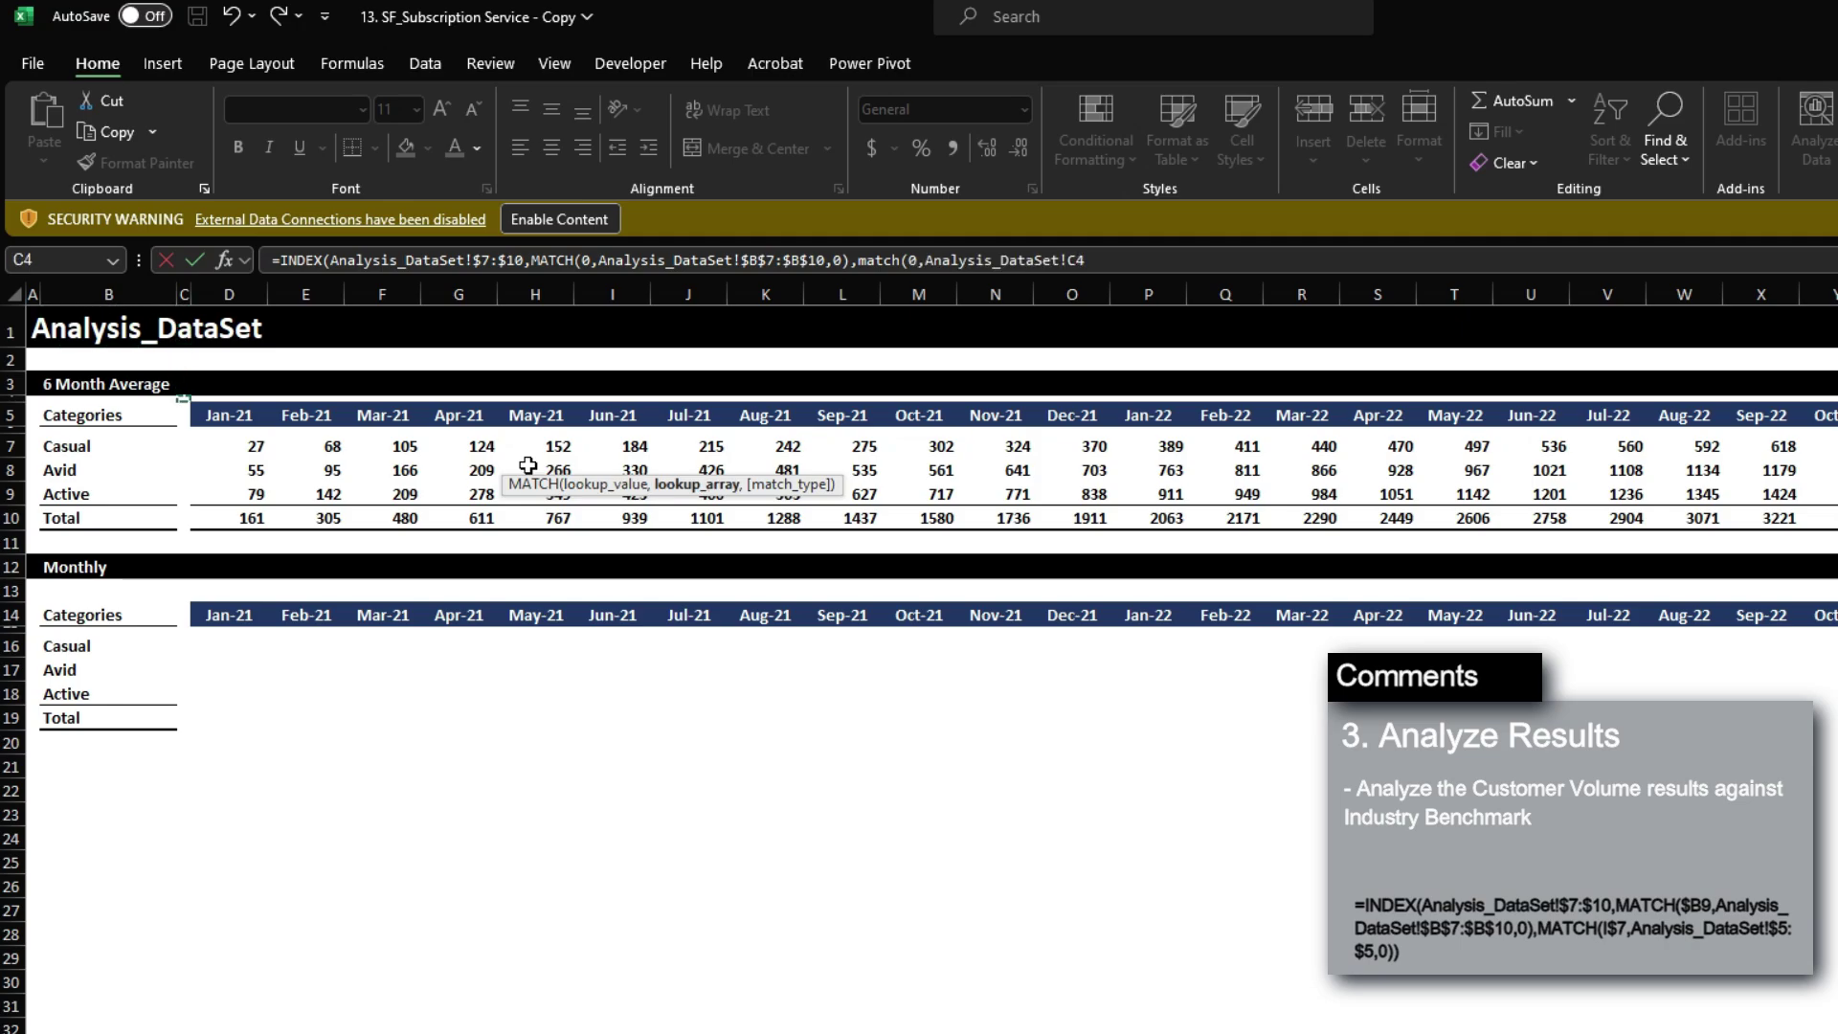
key(shift+space)
key(F4)
text(,0)))
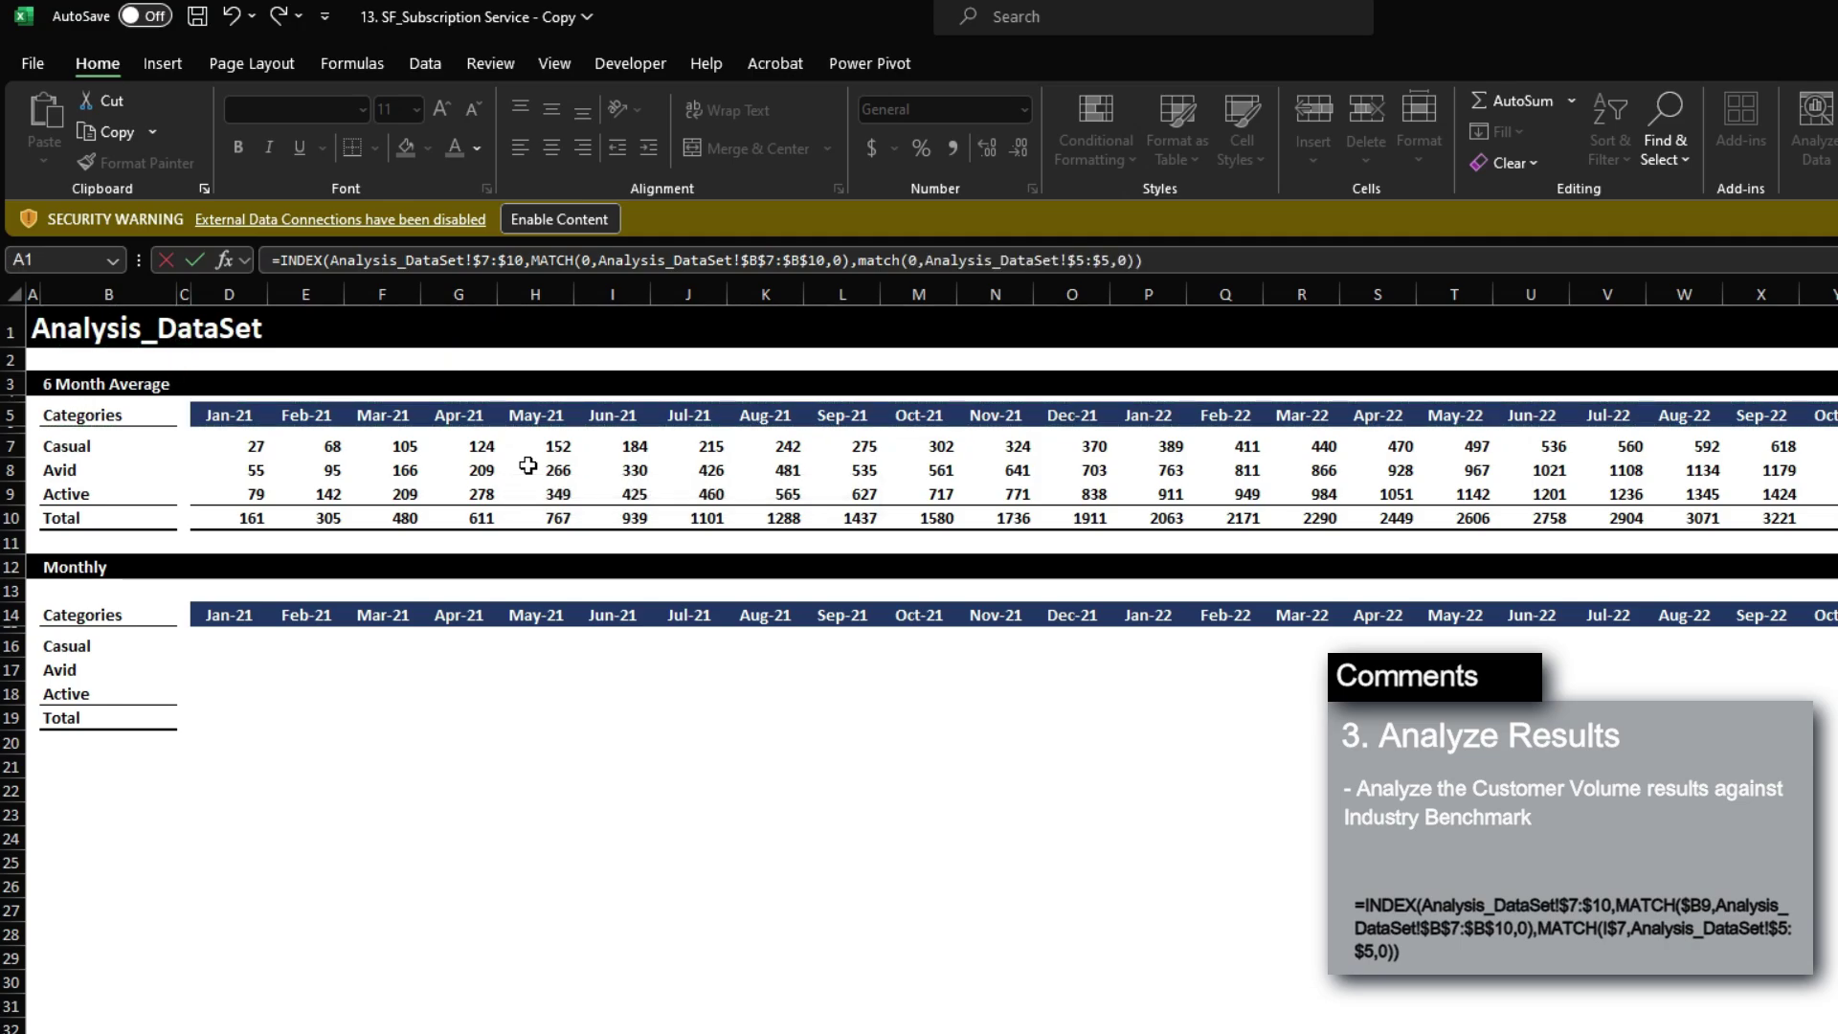
key(Return)
Replace the row MATCH's placeholder lookup value in the I9 formula with $B9.
key(Up)
key(F2)
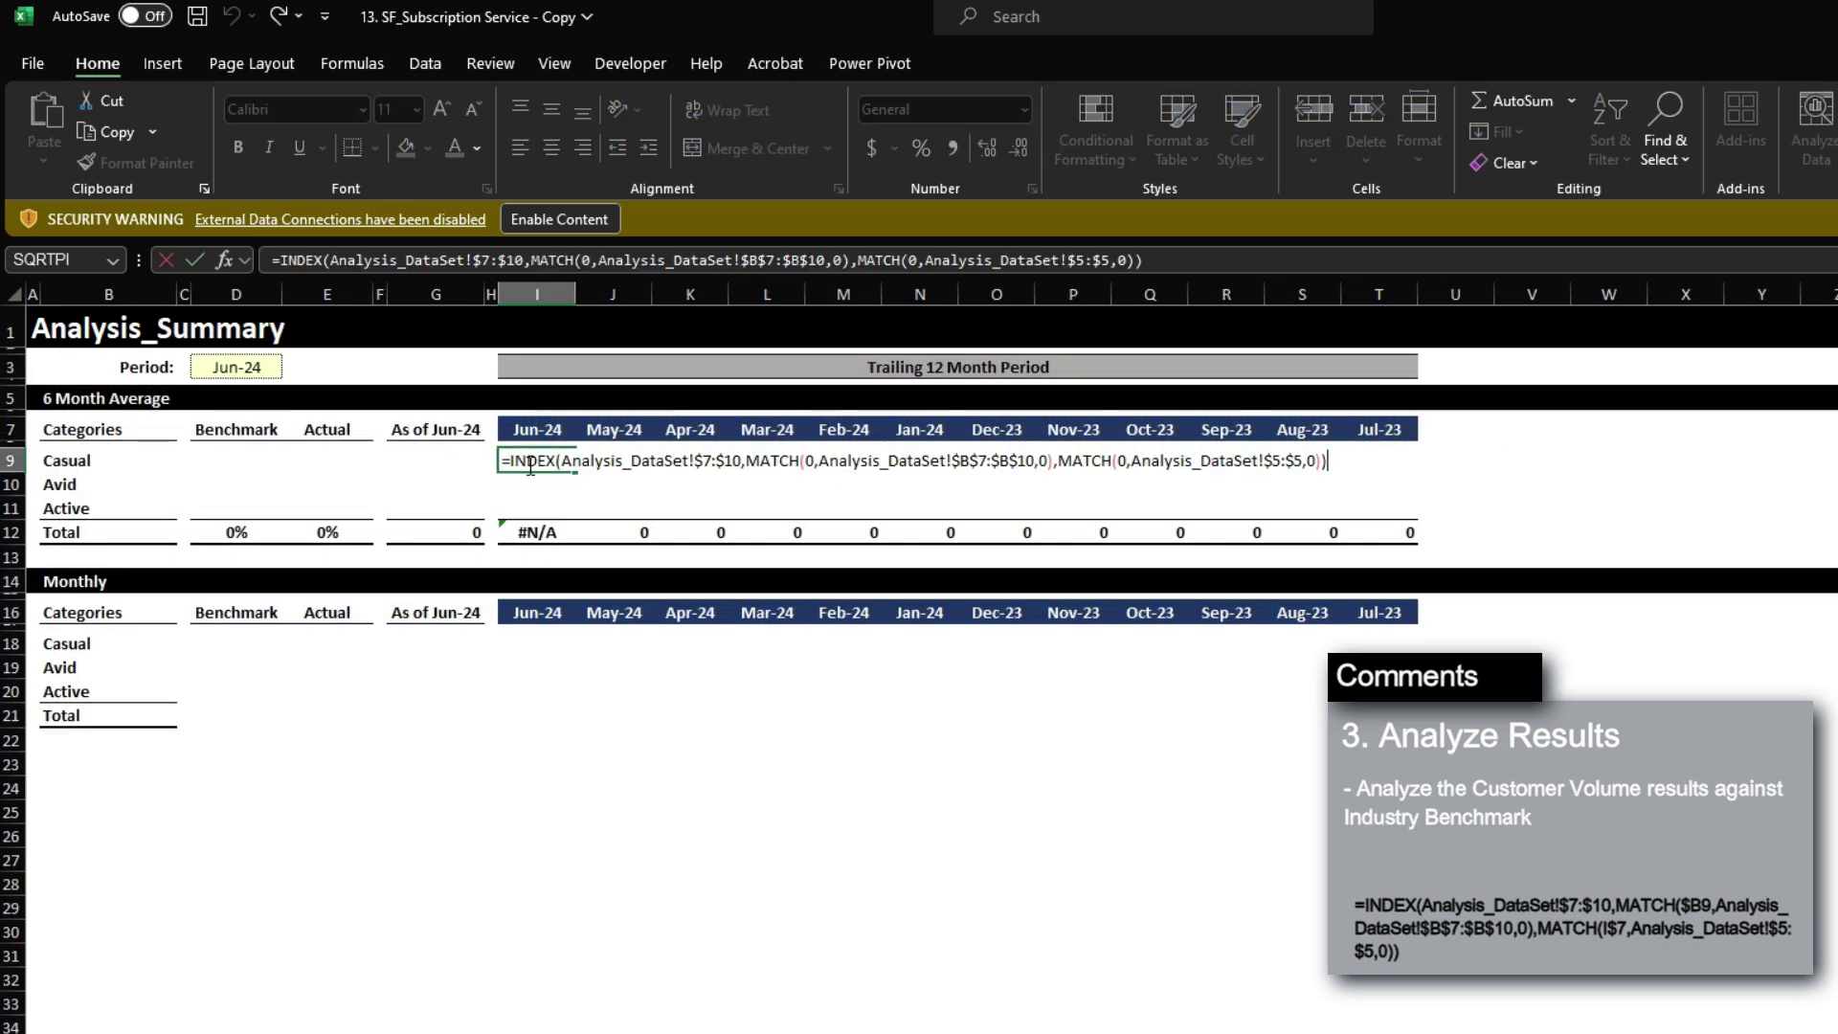
click(814, 460)
key(BackSpace)
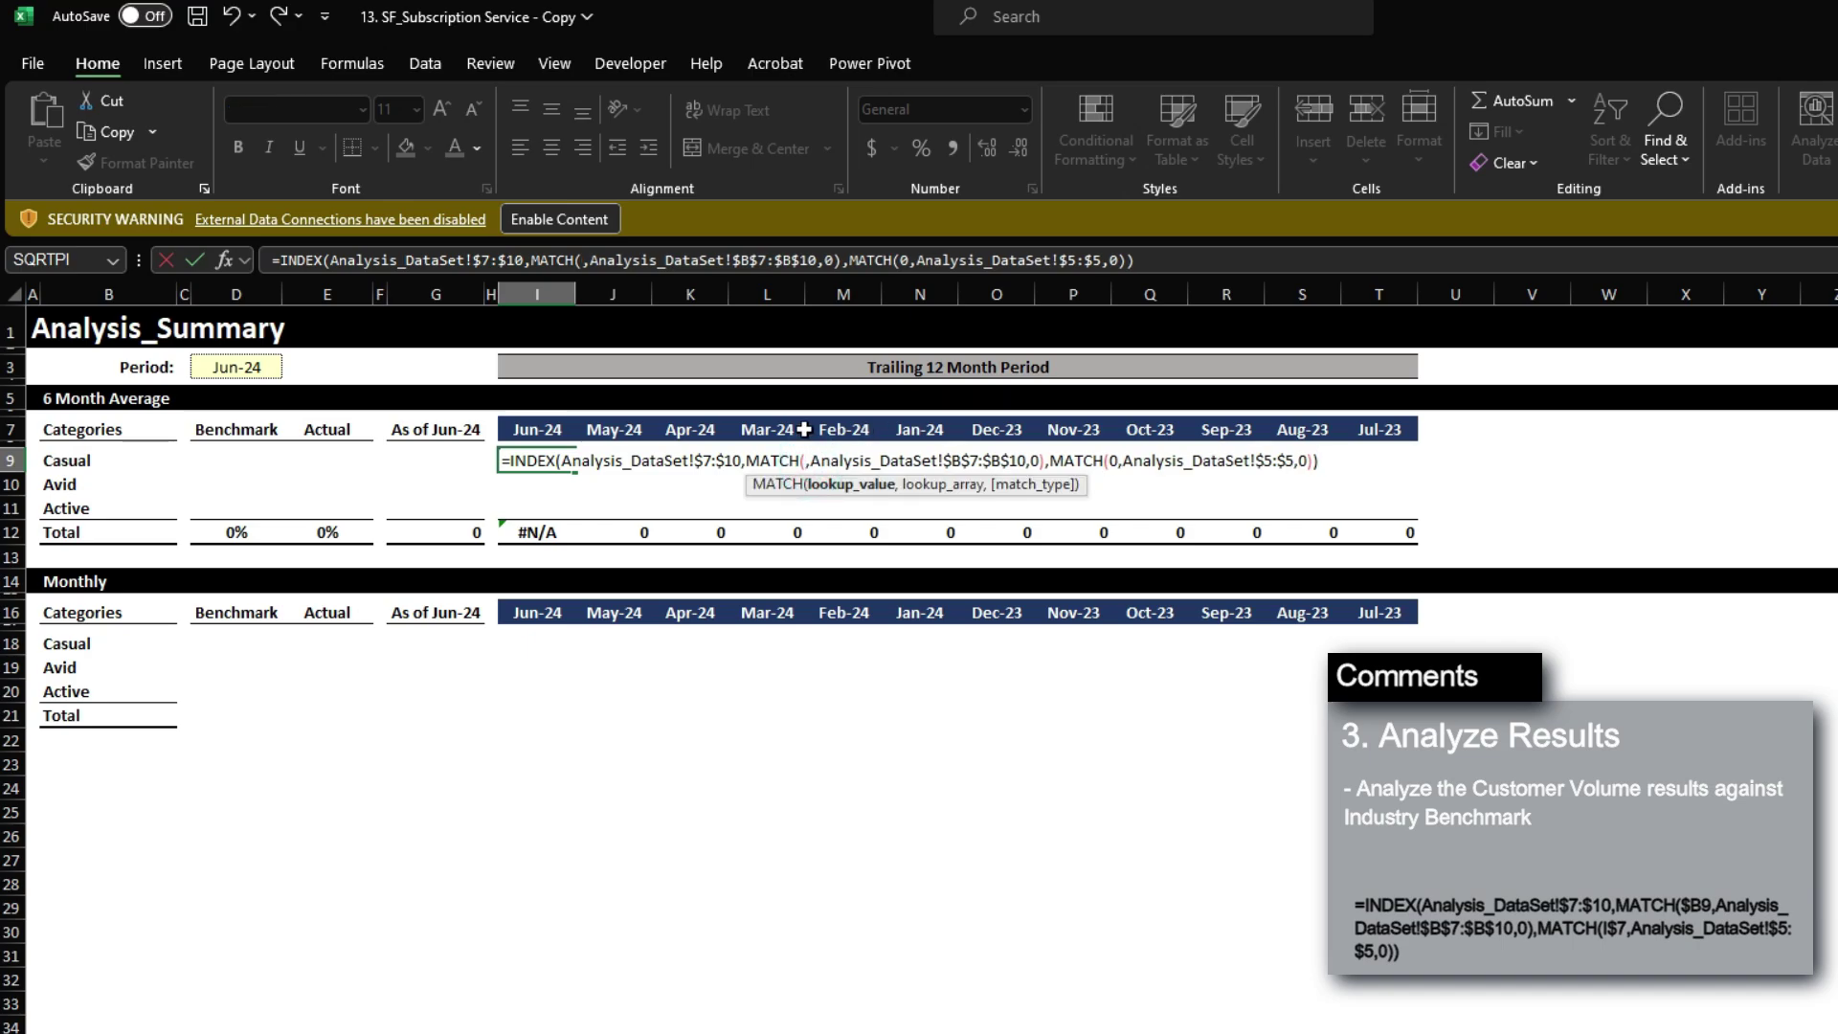
click(113, 462)
key(F4)
key(F4)
key(F4)
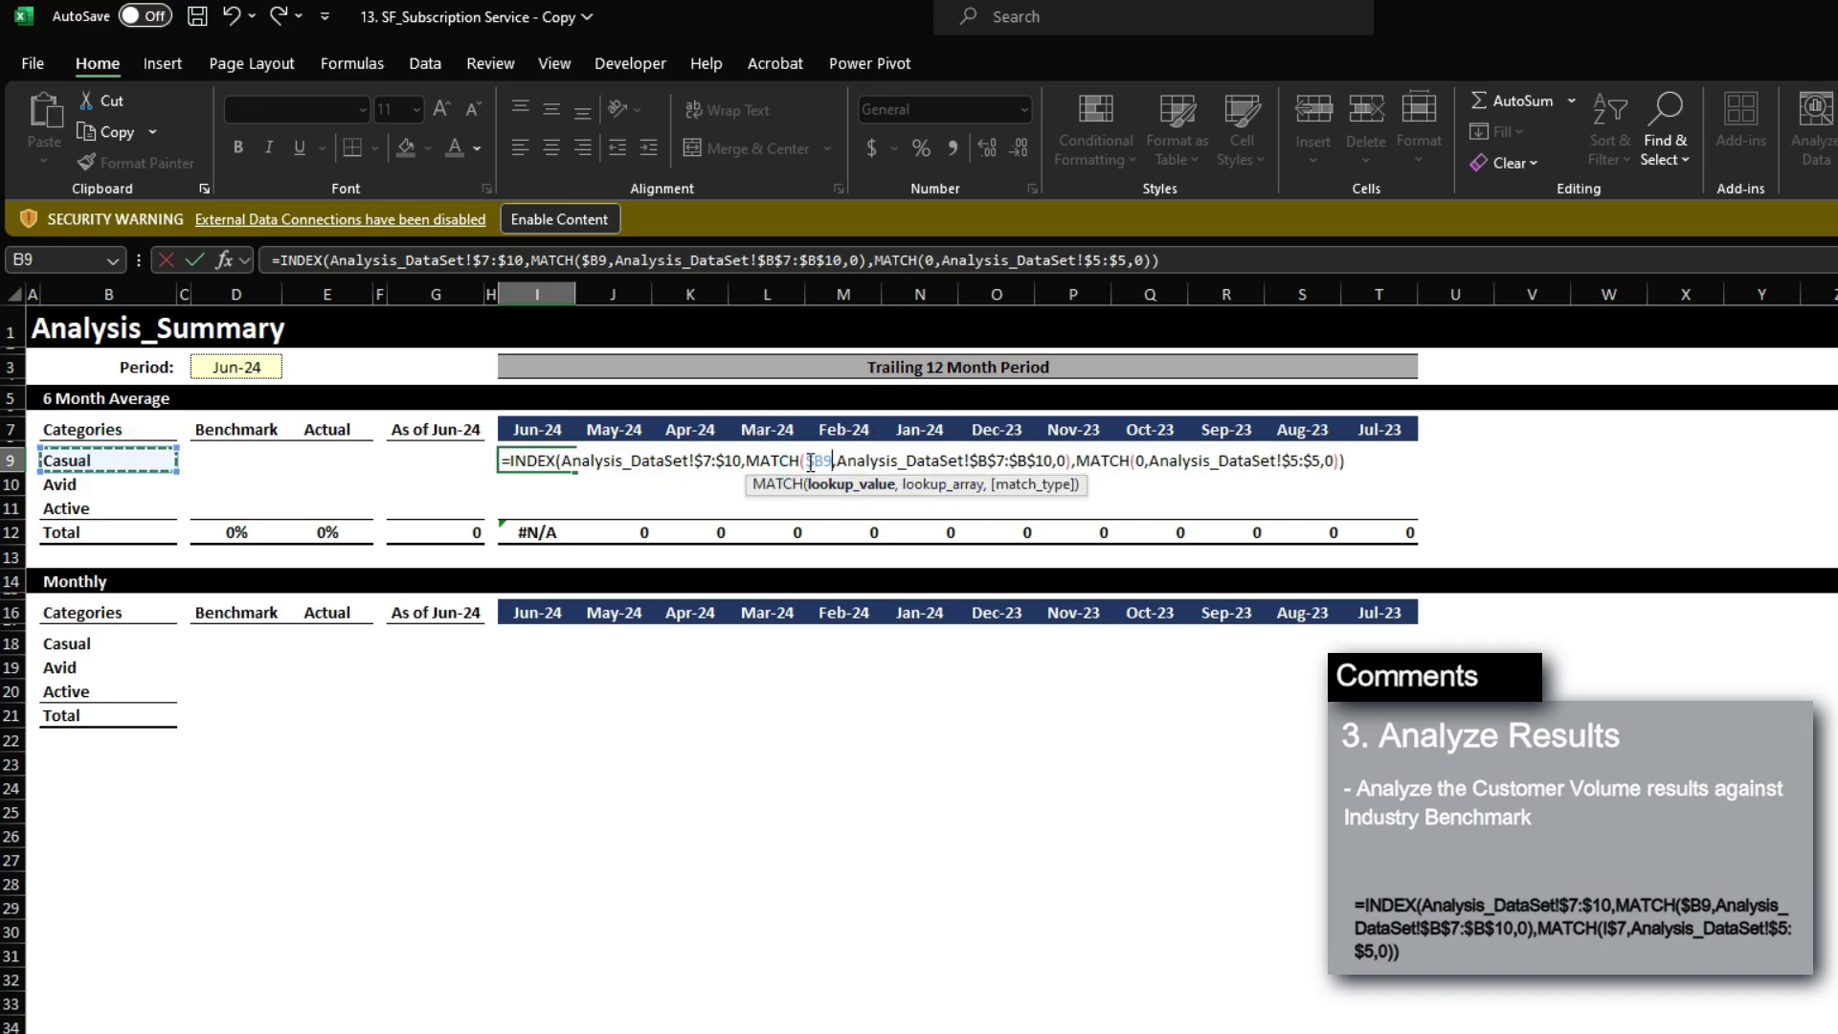
Replace the column MATCH's placeholder lookup value with I$7 and enter the I9 formula.
click(1142, 462)
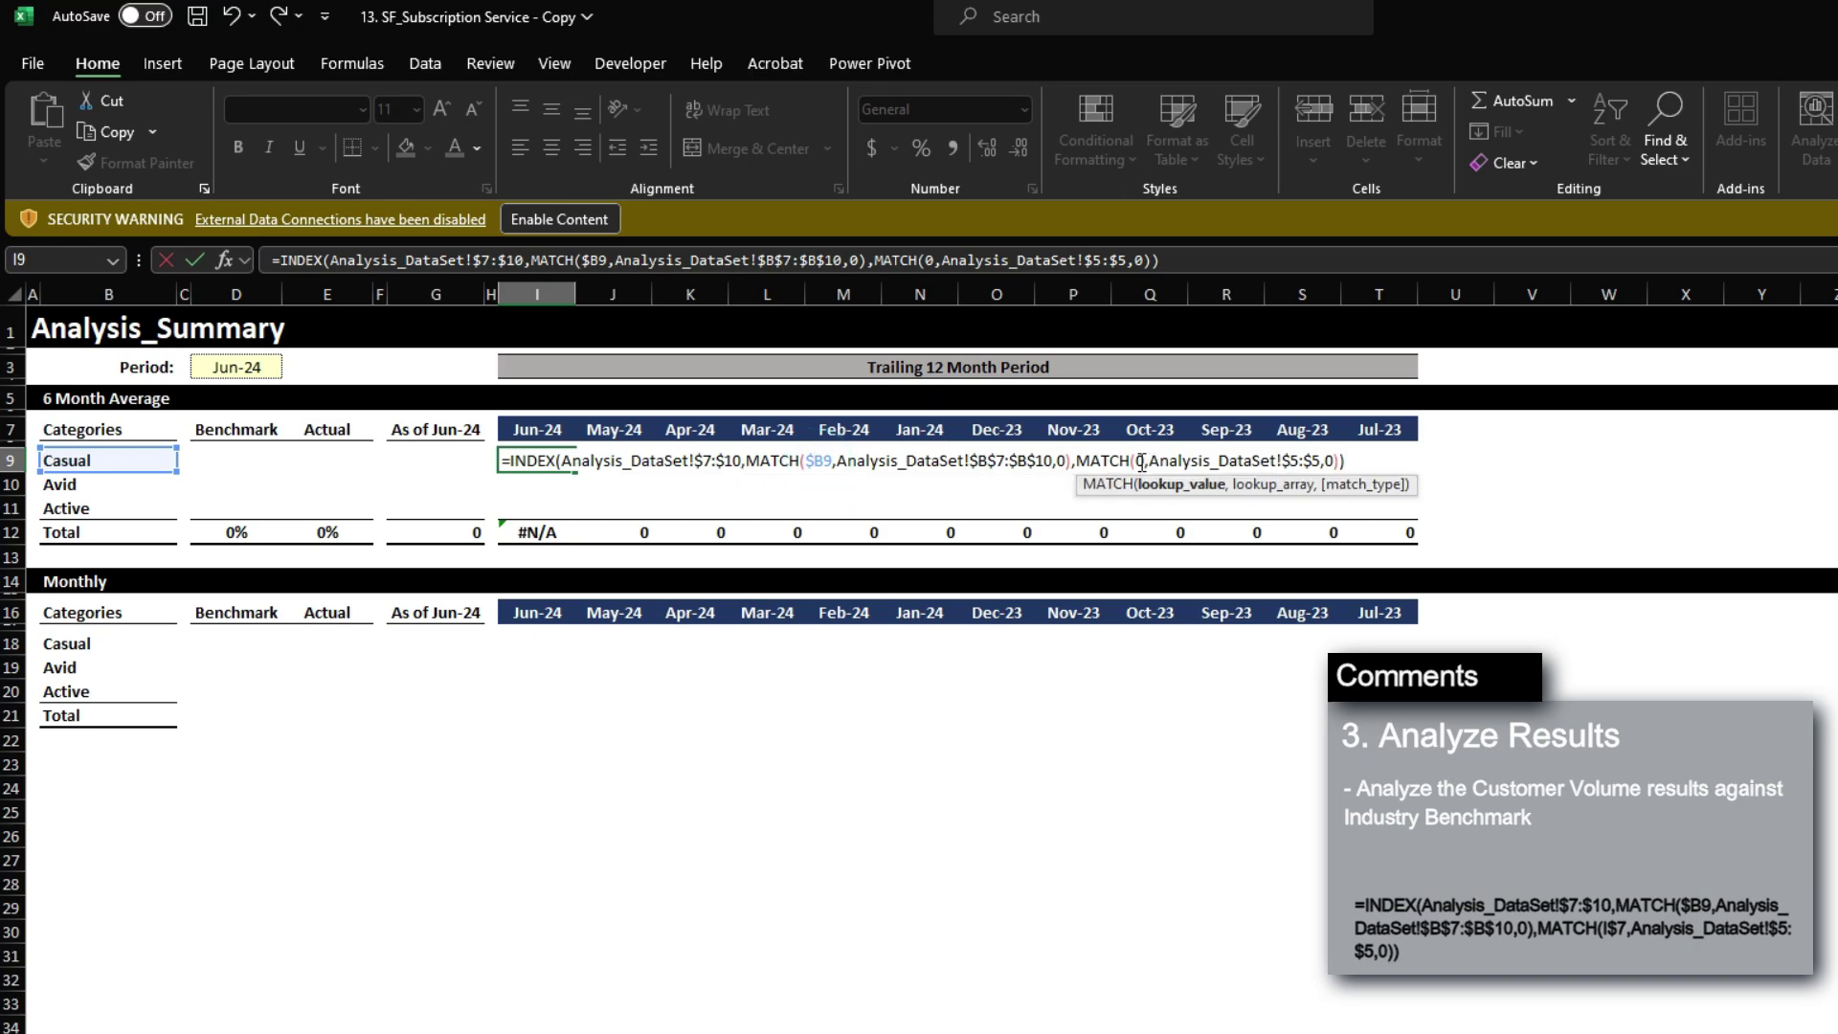
key(BackSpace)
click(542, 426)
key(F4)
key(F4)
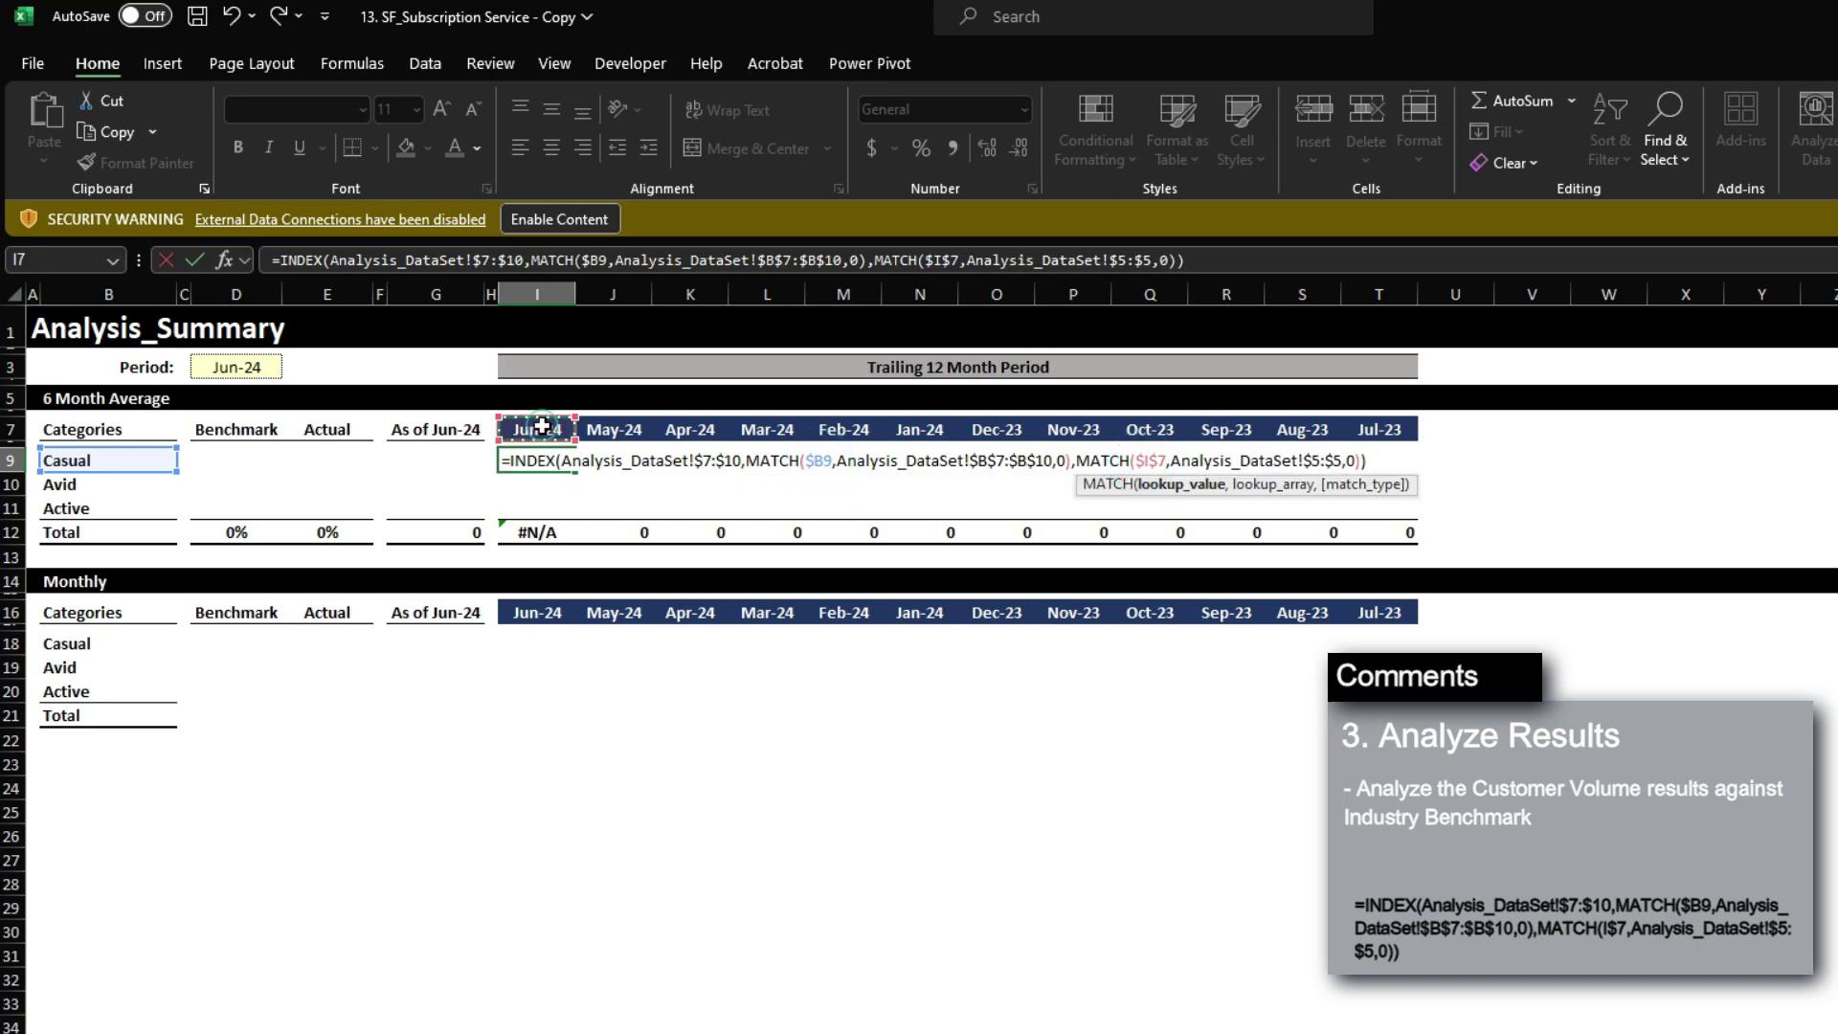
key(Return)
Copy the I9 formula across all twelve months and down through the Active row, I9:T11, and save the workbook.
key(Up)
key(ctrl+c)
key(shift+Right)
key(shift+Right)
key(shift+Right)
key(shift+Right)
key(shift+Right)
key(shift+Right)
key(shift+Right)
key(shift+Right)
key(shift+Right)
key(shift+Right)
key(shift+Right)
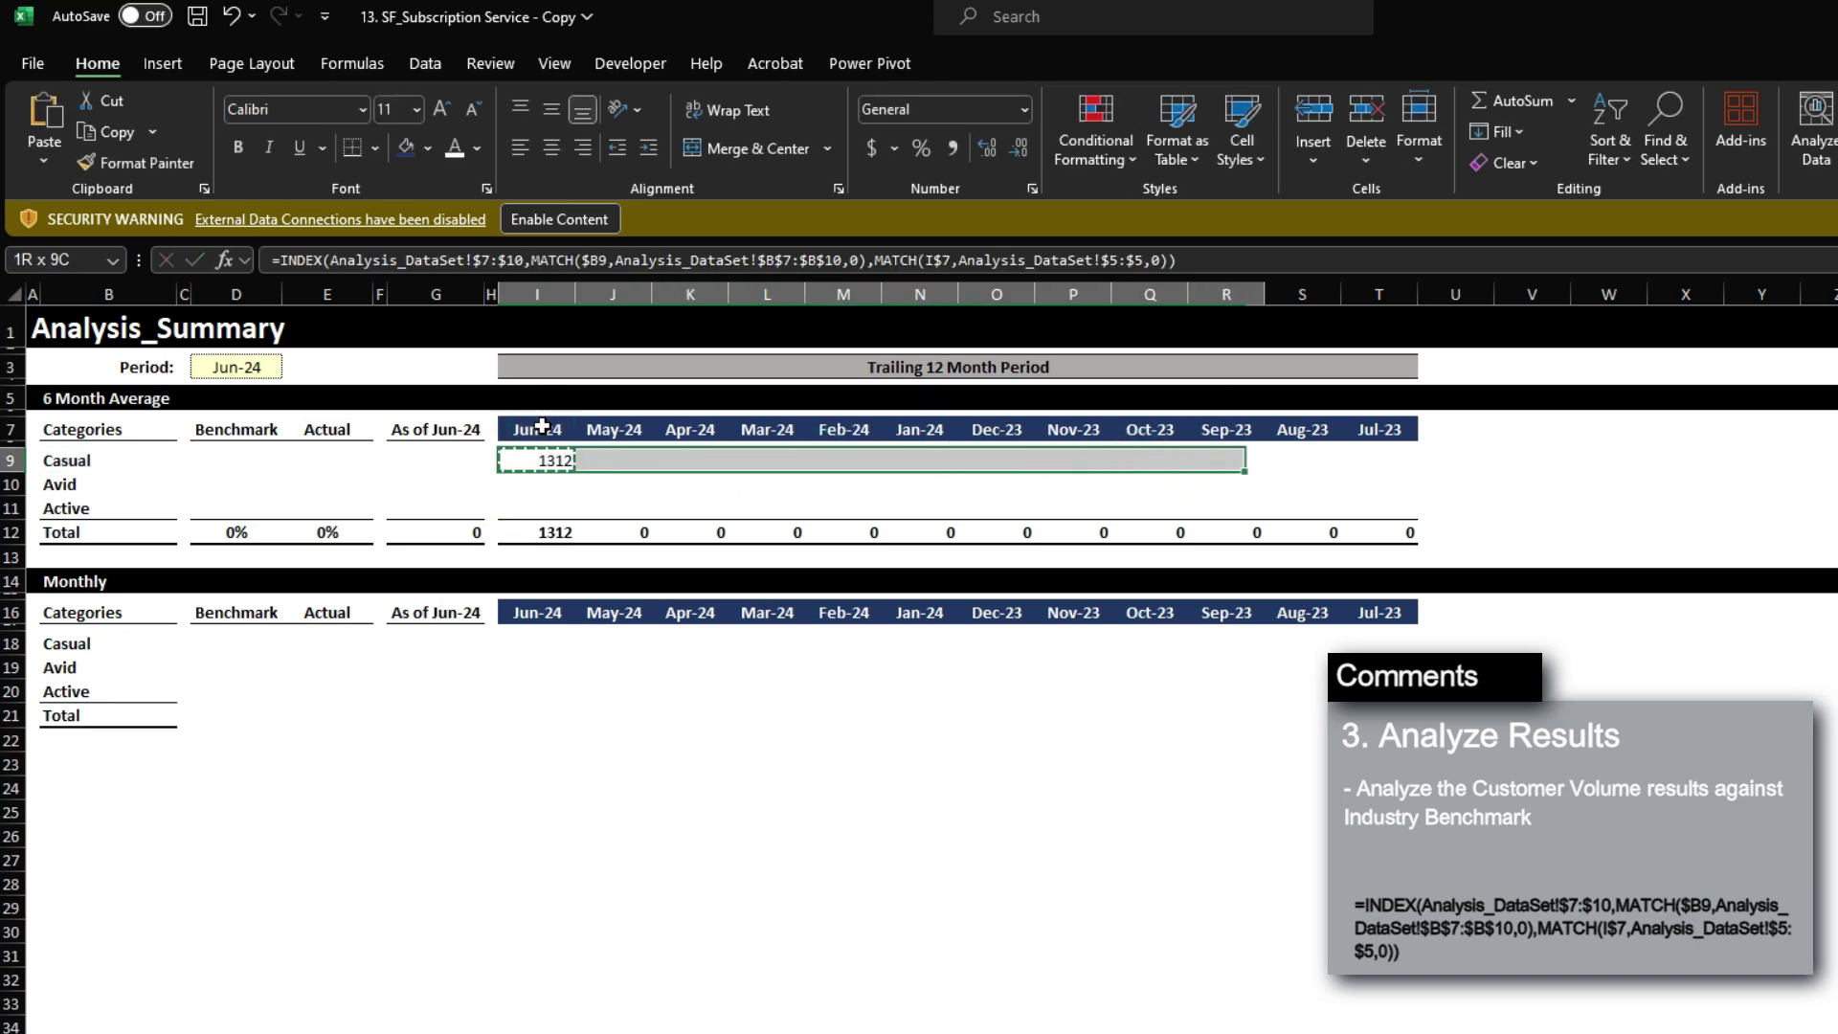
key(shift+Down)
key(shift+Down)
key(ctrl+v)
key(Left)
key(Right)
key(ctrl+s)
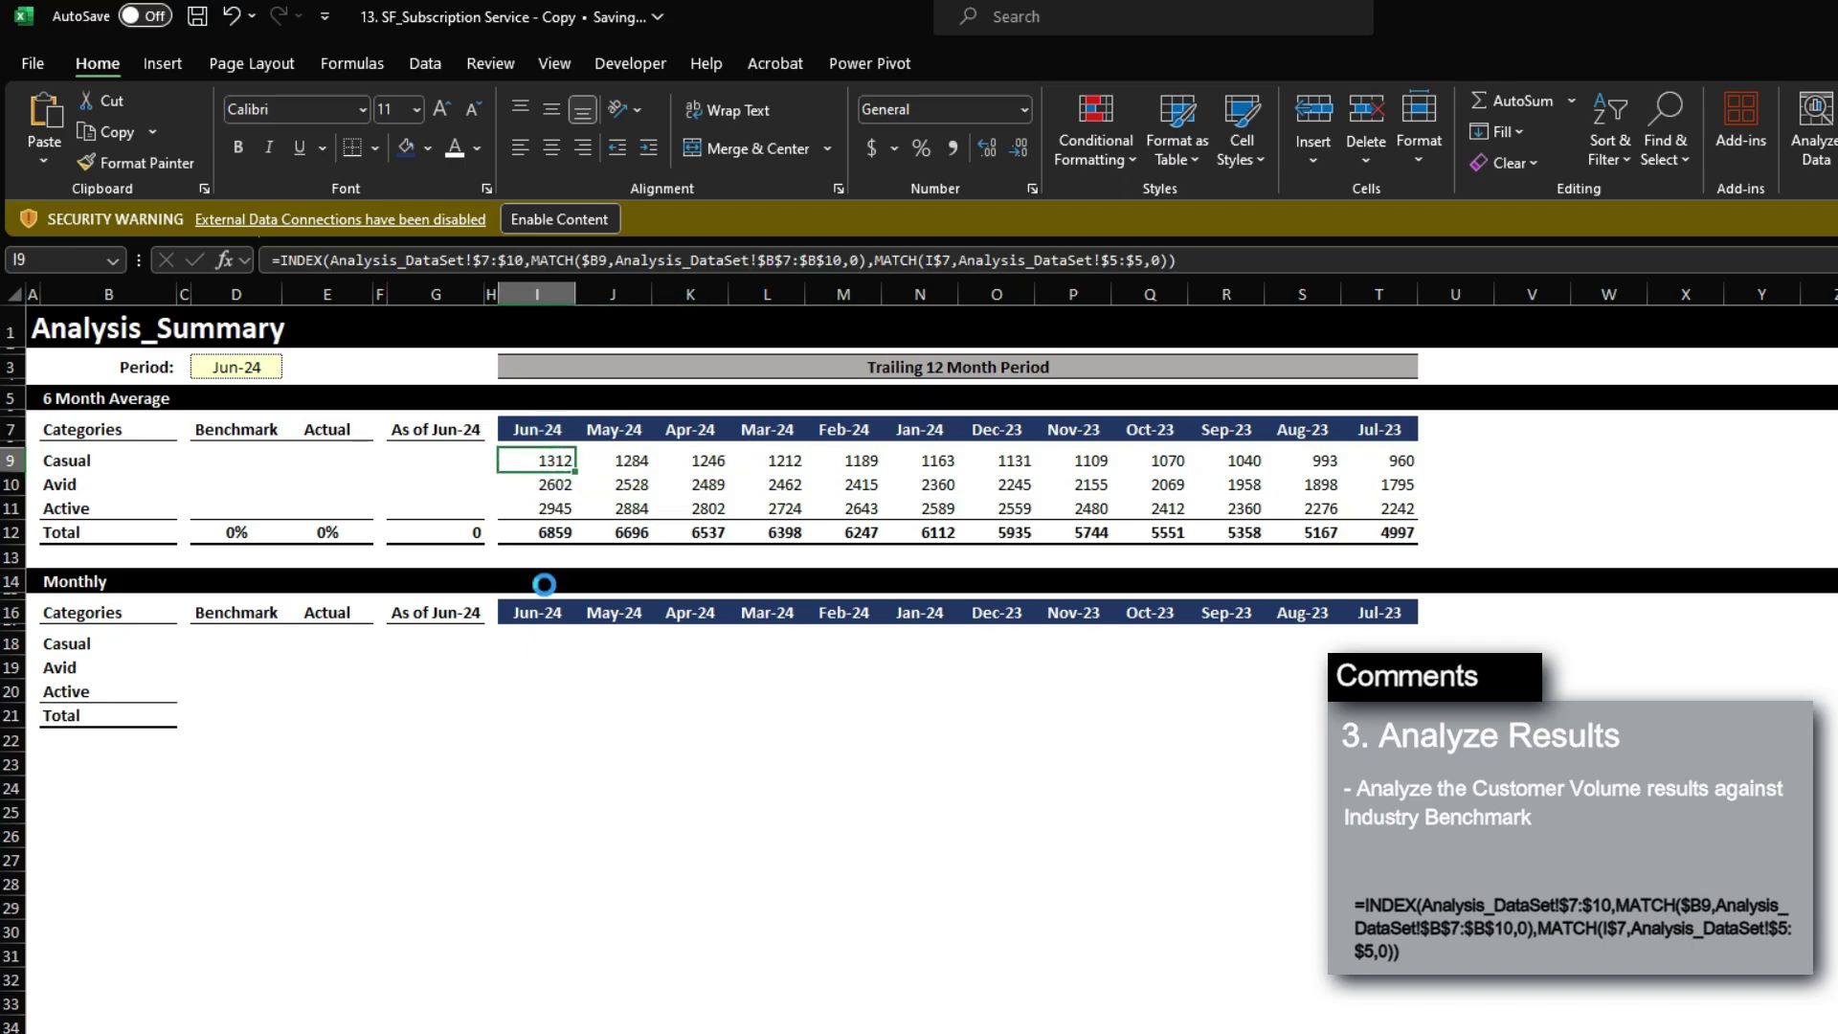
Examine the formulas behind the trailing 12-month date headers in row 7.
drag(537, 428, 1311, 428)
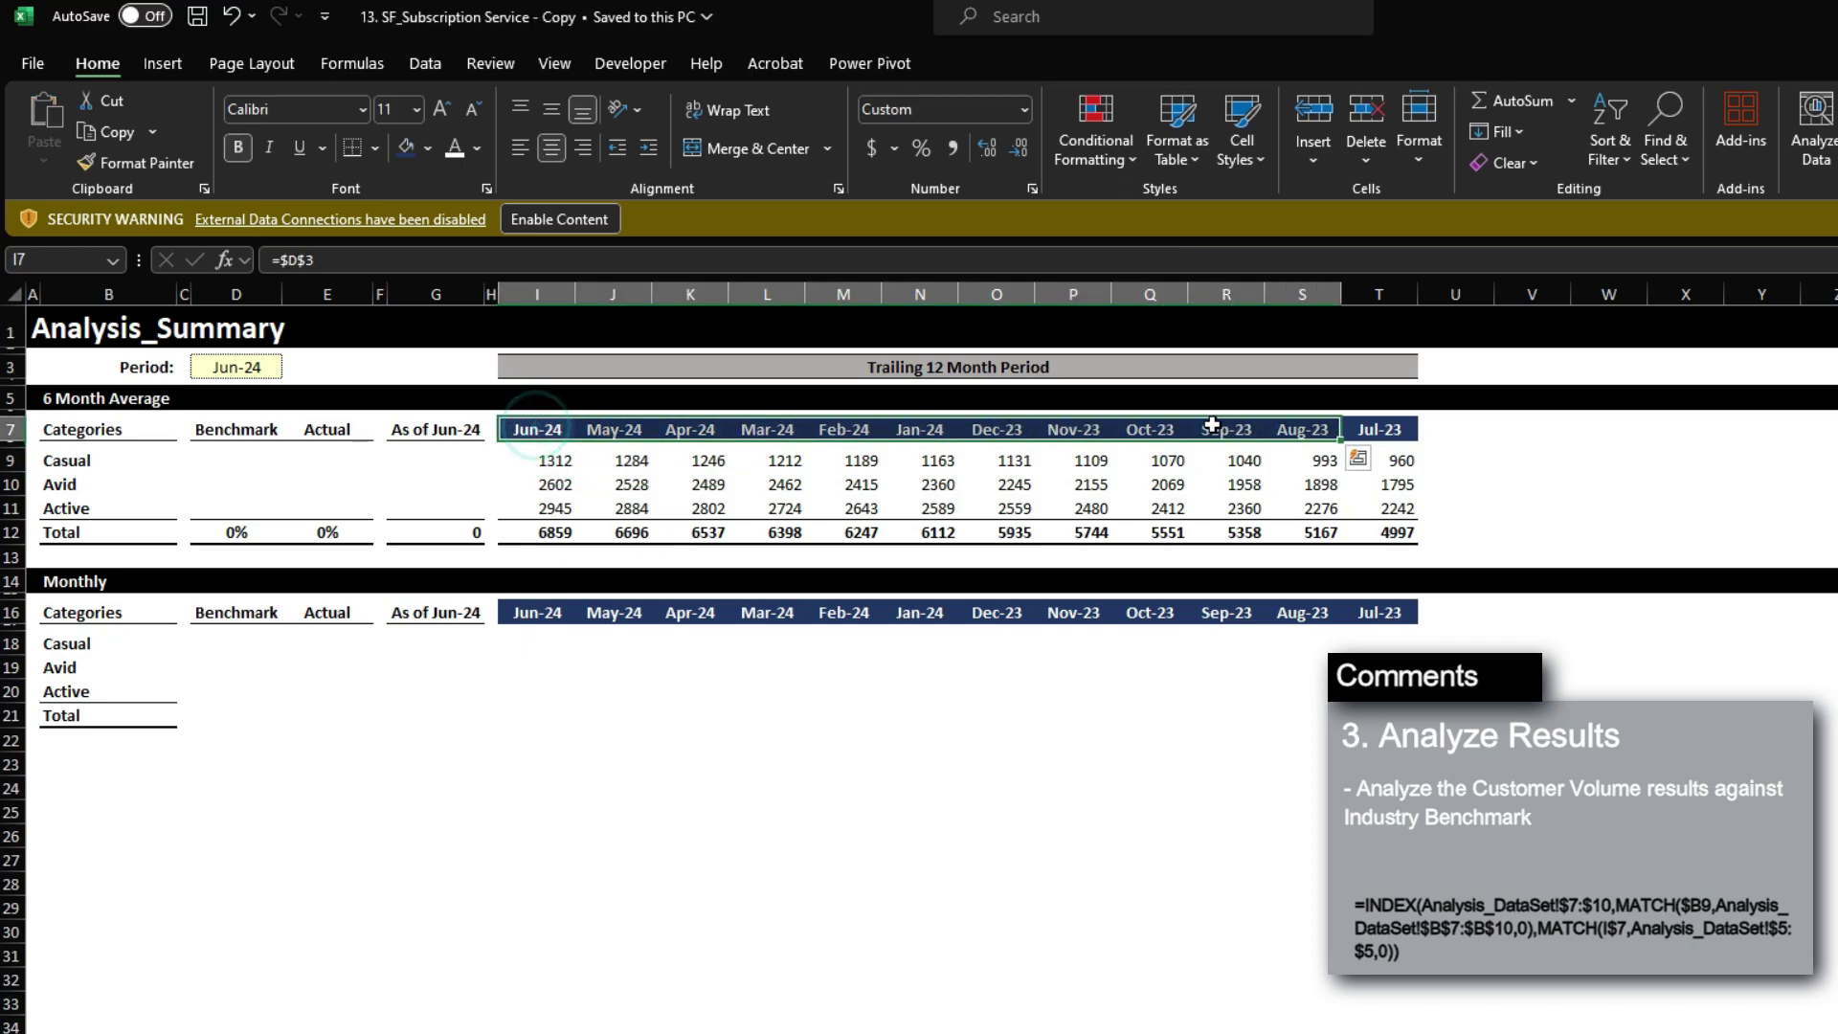
double_click(1213, 425)
key(Escape)
double_click(1024, 426)
key(Escape)
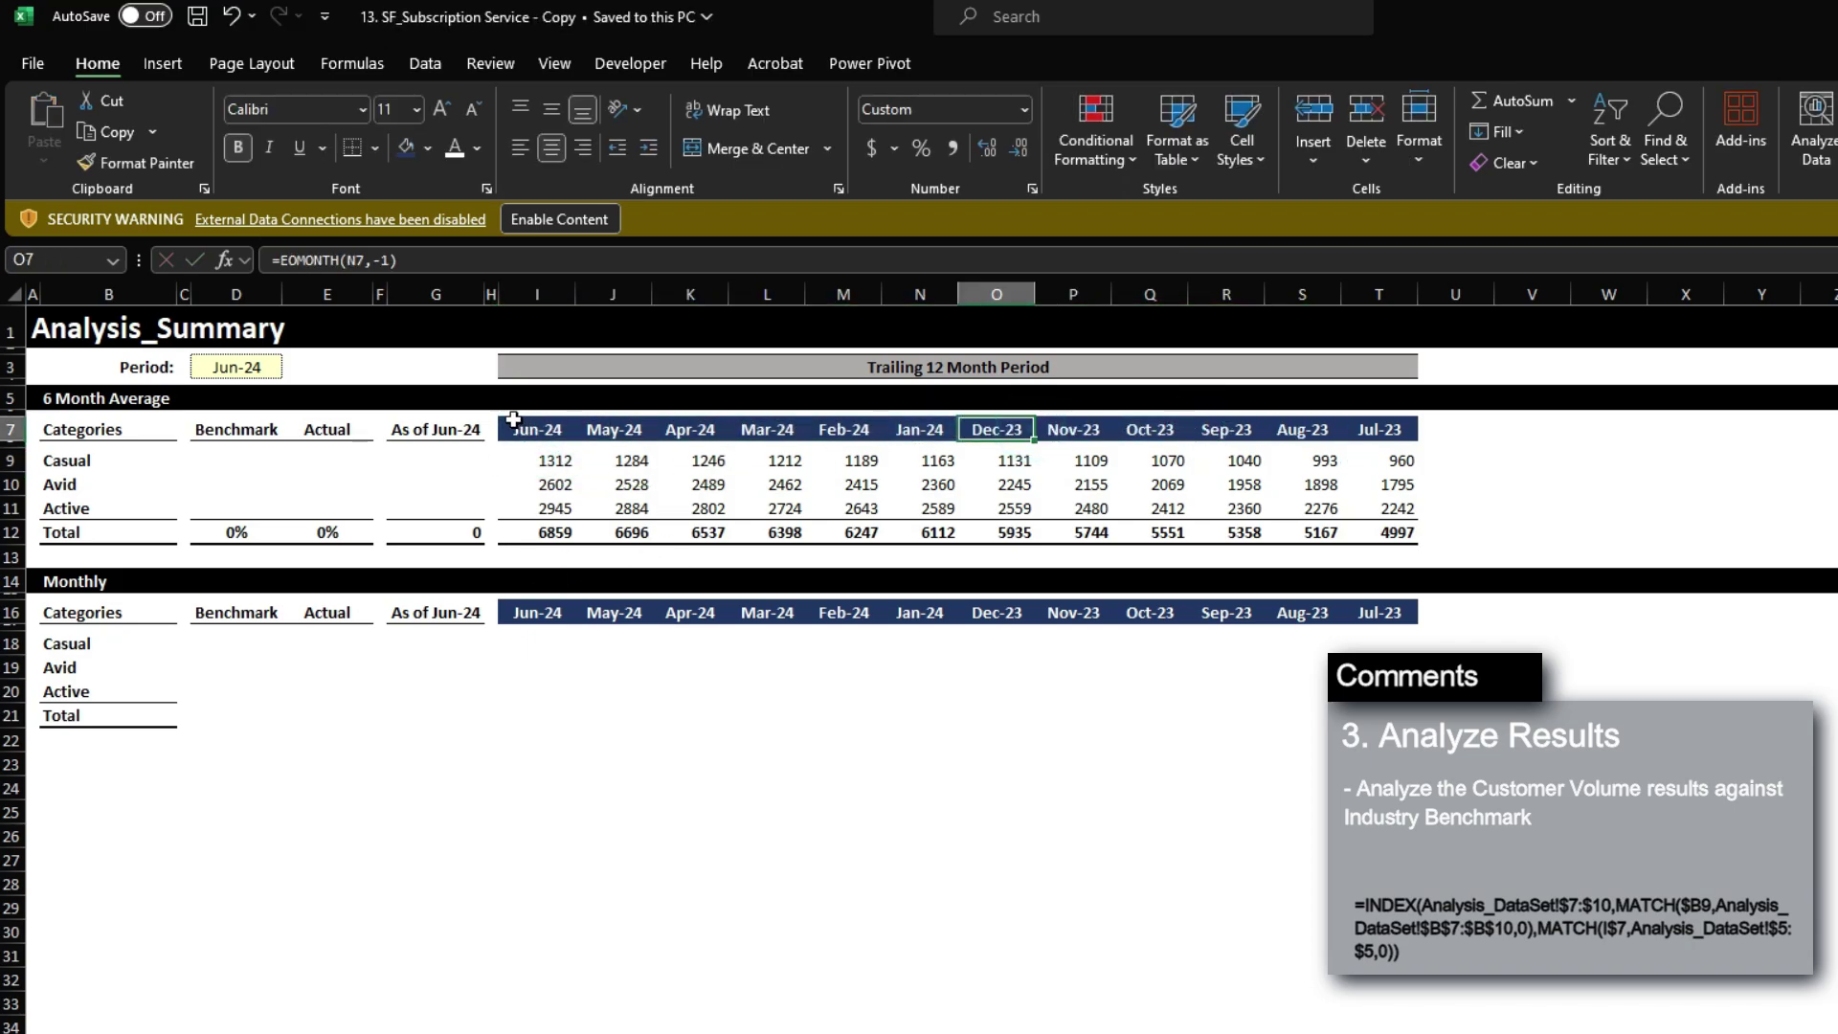
click(514, 428)
Try March 31, 2024 as the Period in D3 to test the trailing 12-month table, and undo the change.
click(239, 366)
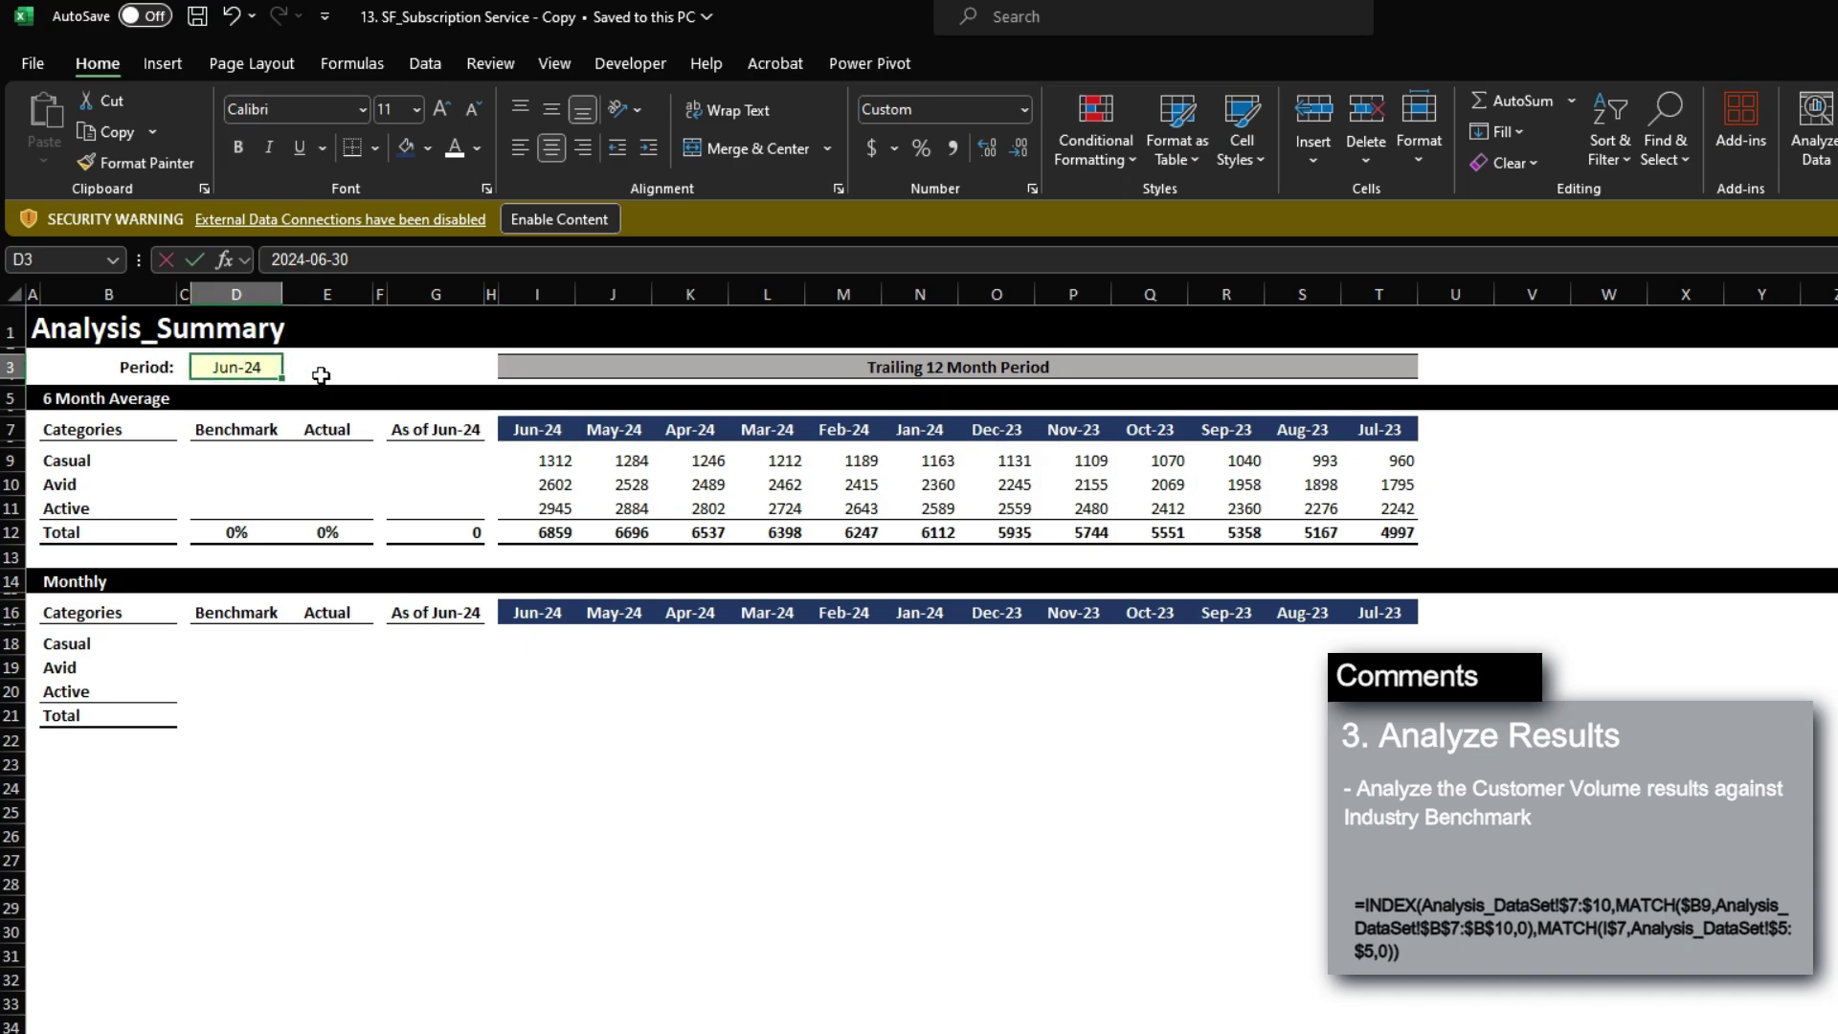
text(March 31, 202)
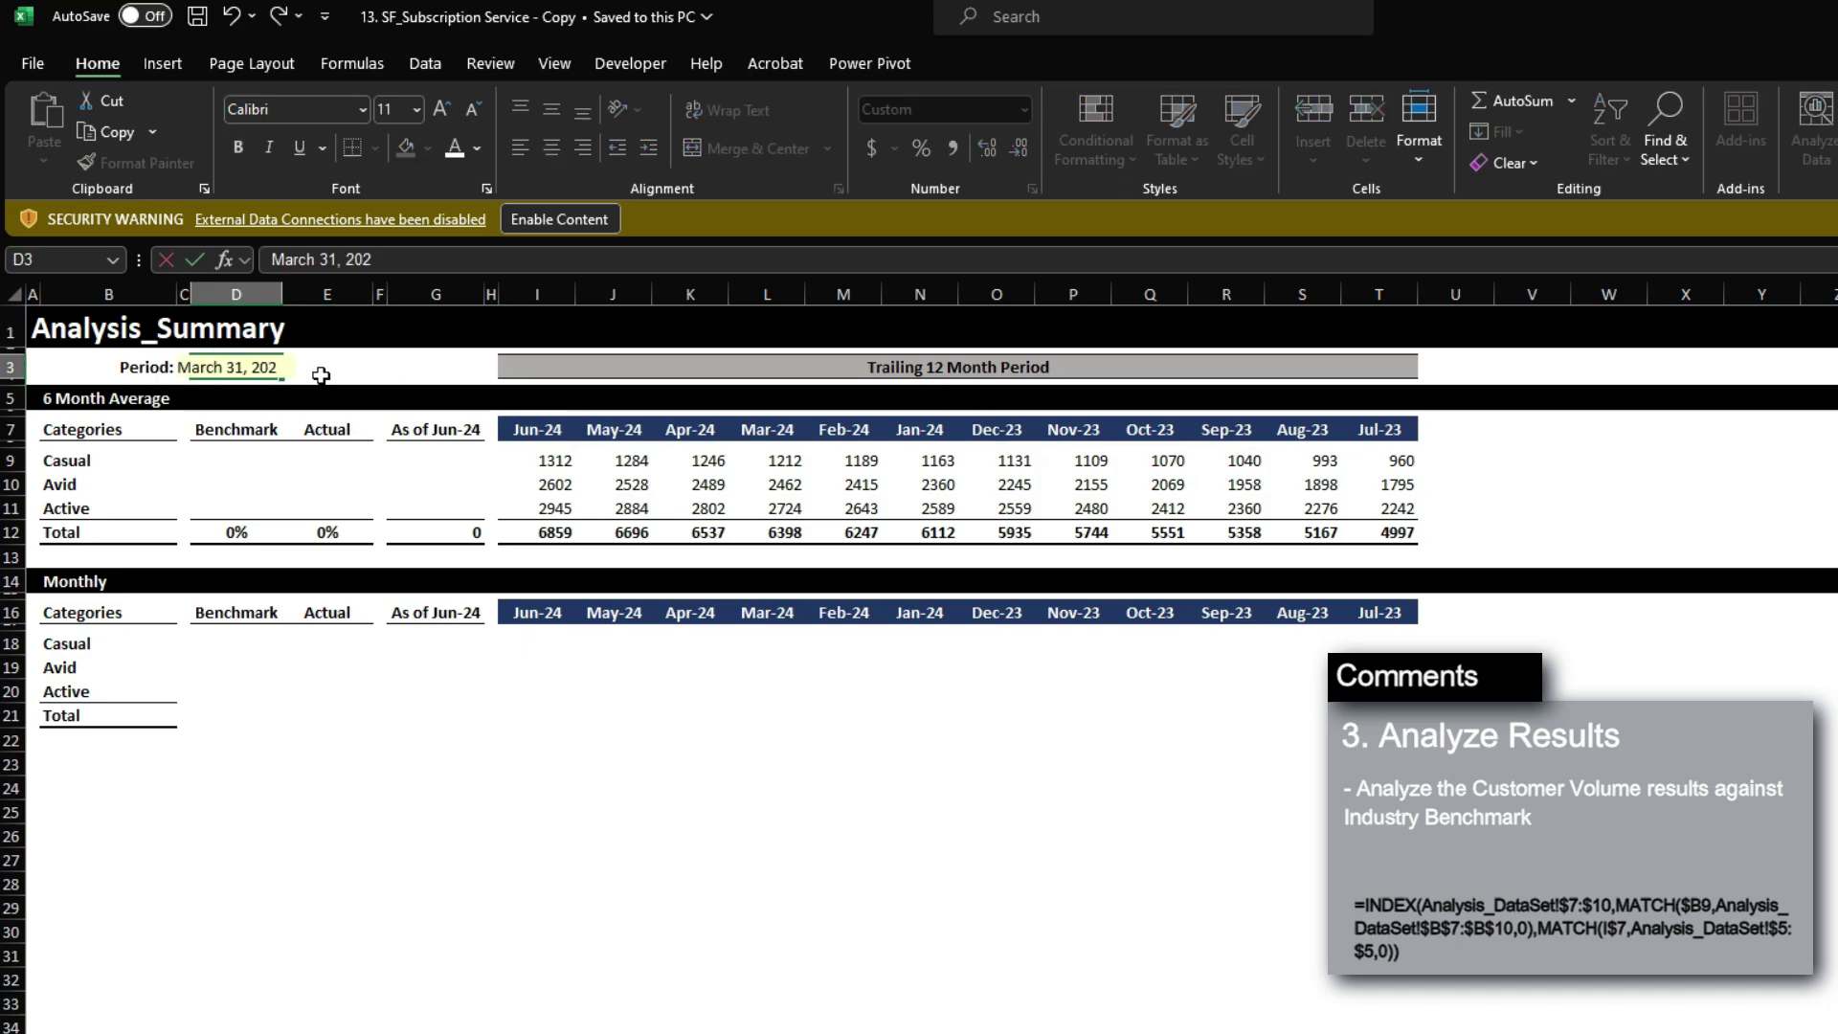
text(4)
key(Return)
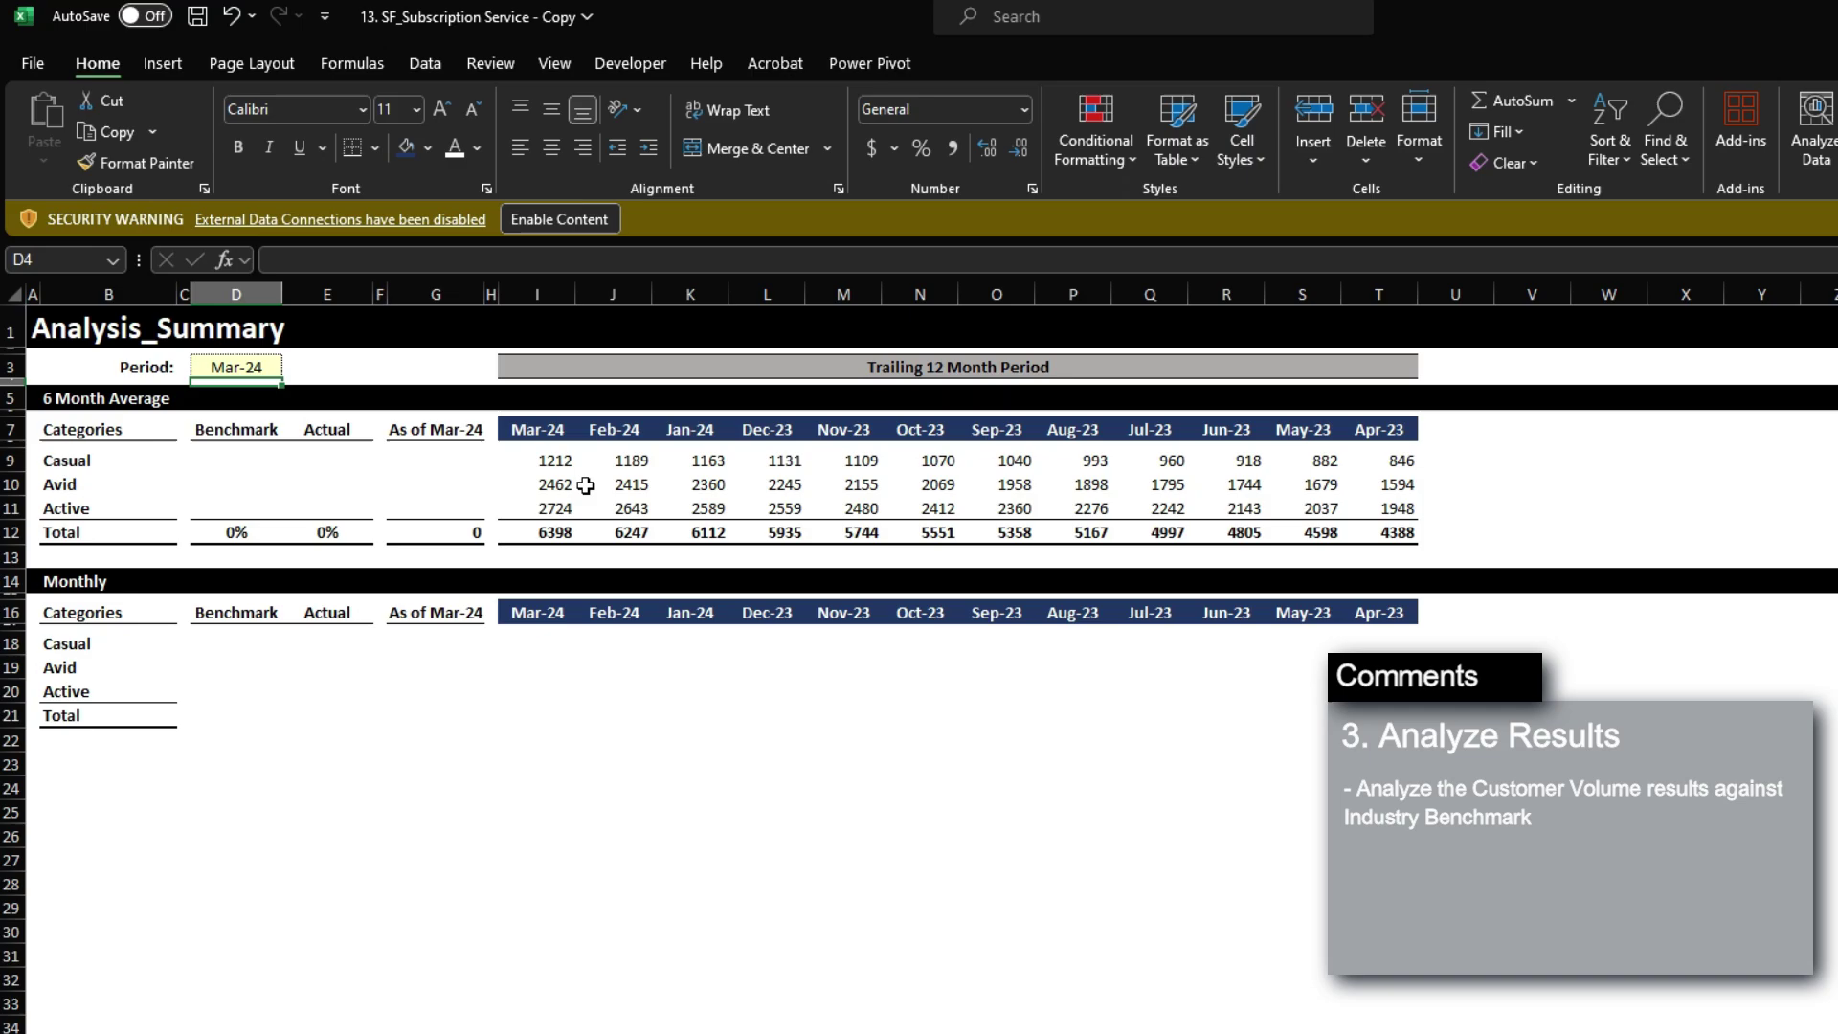
drag(555, 461, 1360, 530)
click(1359, 531)
key(ctrl+z)
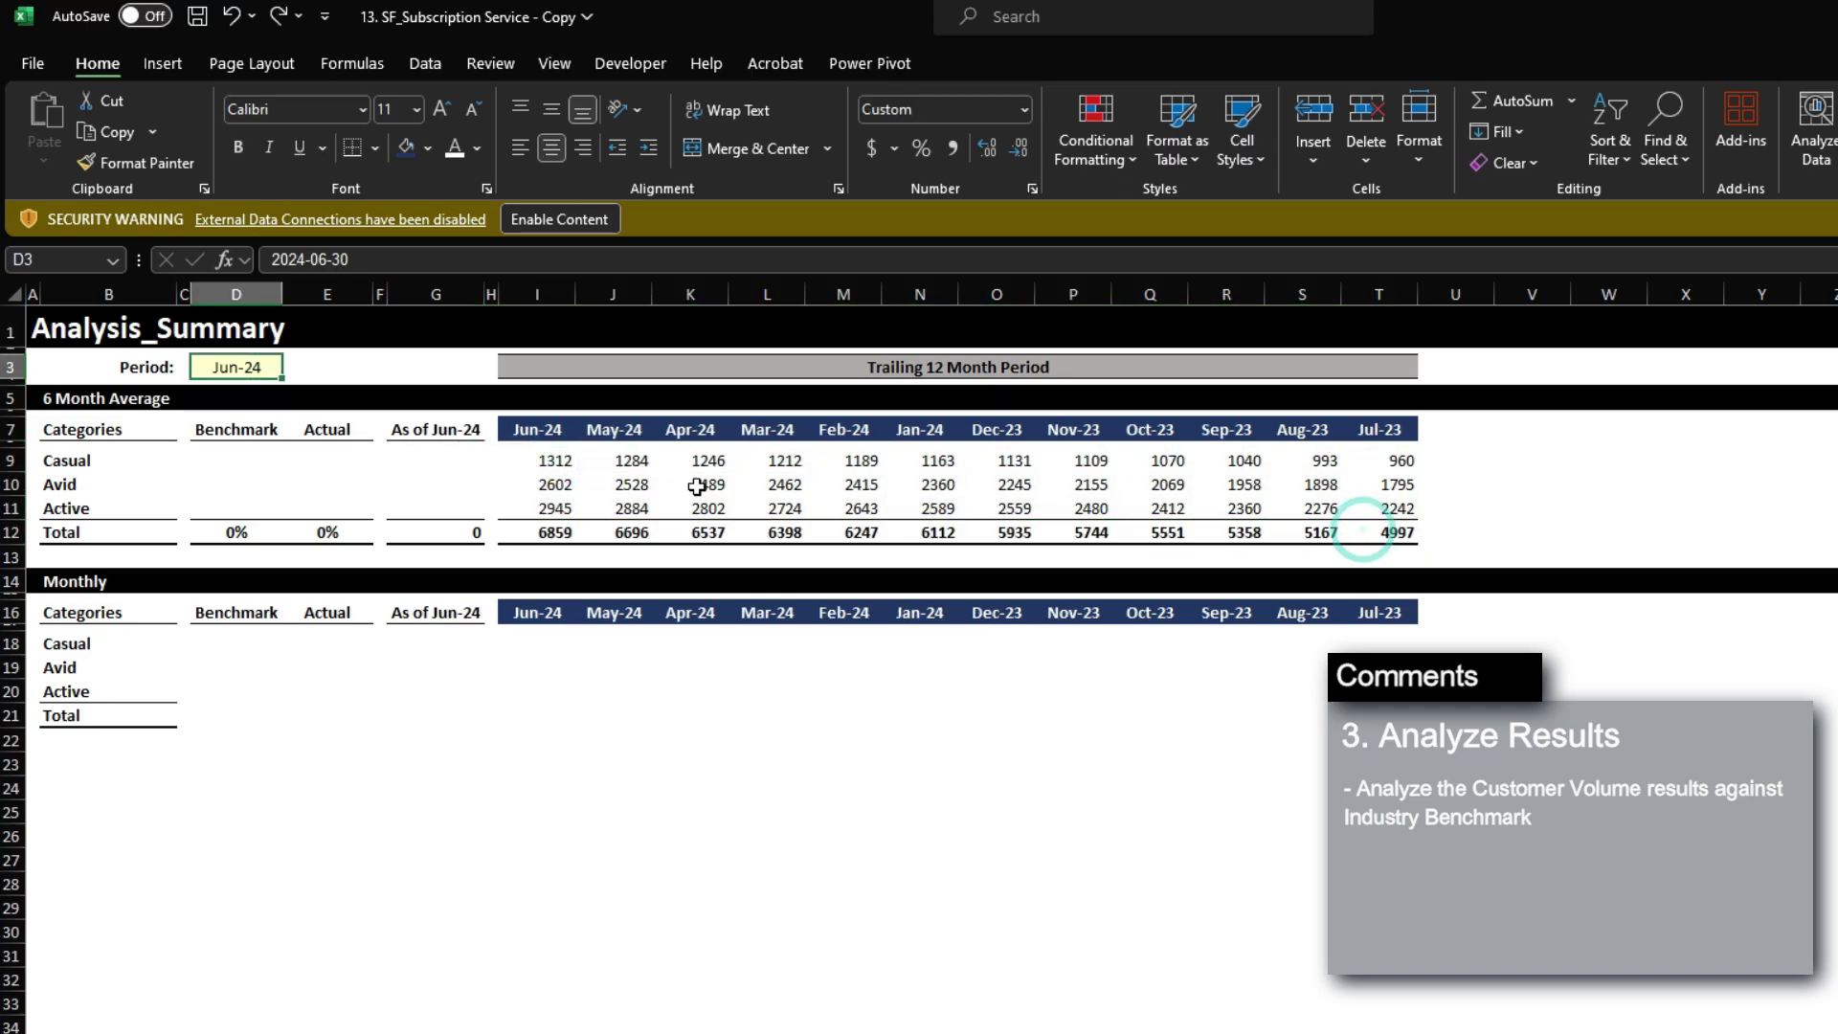
Link the Casual count in the As of Jun-24 column, G9, to the Jun-24 count with =$I9.
click(604, 480)
click(398, 452)
click(435, 460)
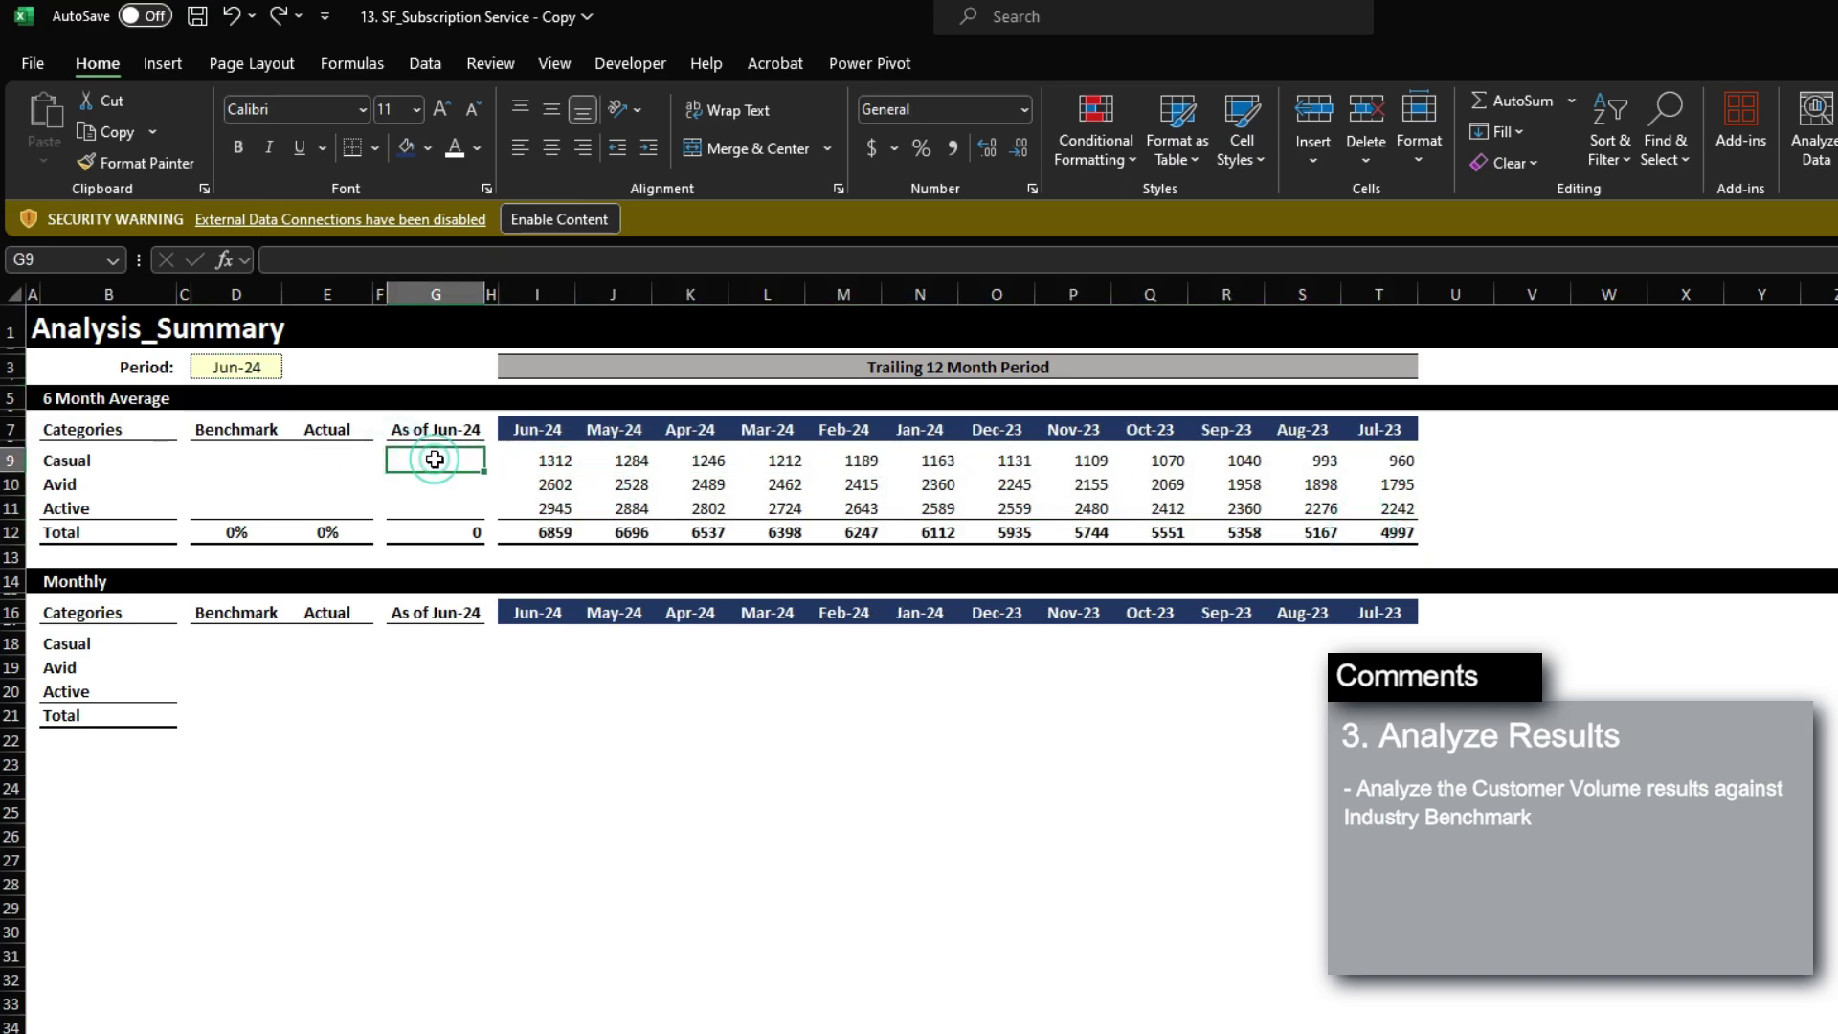
text(=)
key(Right)
key(Right)
key(F4)
key(F4)
key(F4)
key(Return)
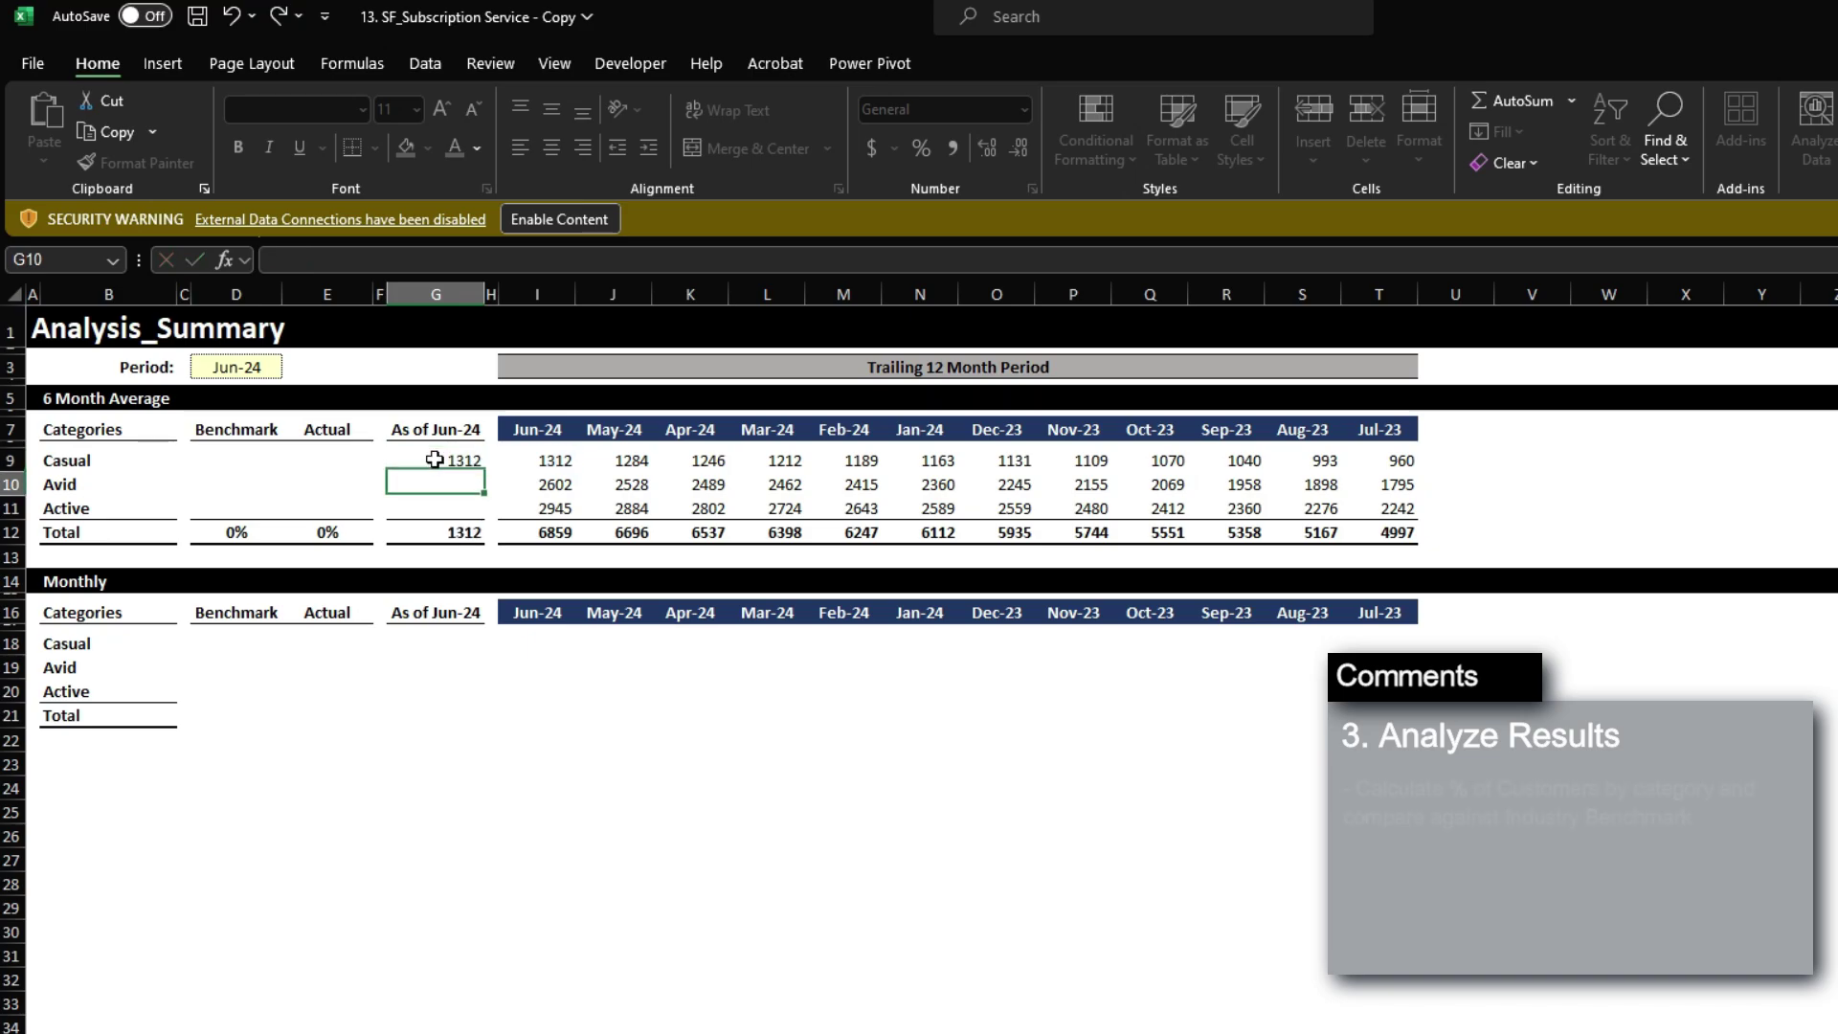
Copy the G9 link down through the Avid and Active rows, G9:G11.
key(Up)
key(ctrl+c)
key(shift+Down)
key(shift+Down)
key(ctrl+v)
key(Right)
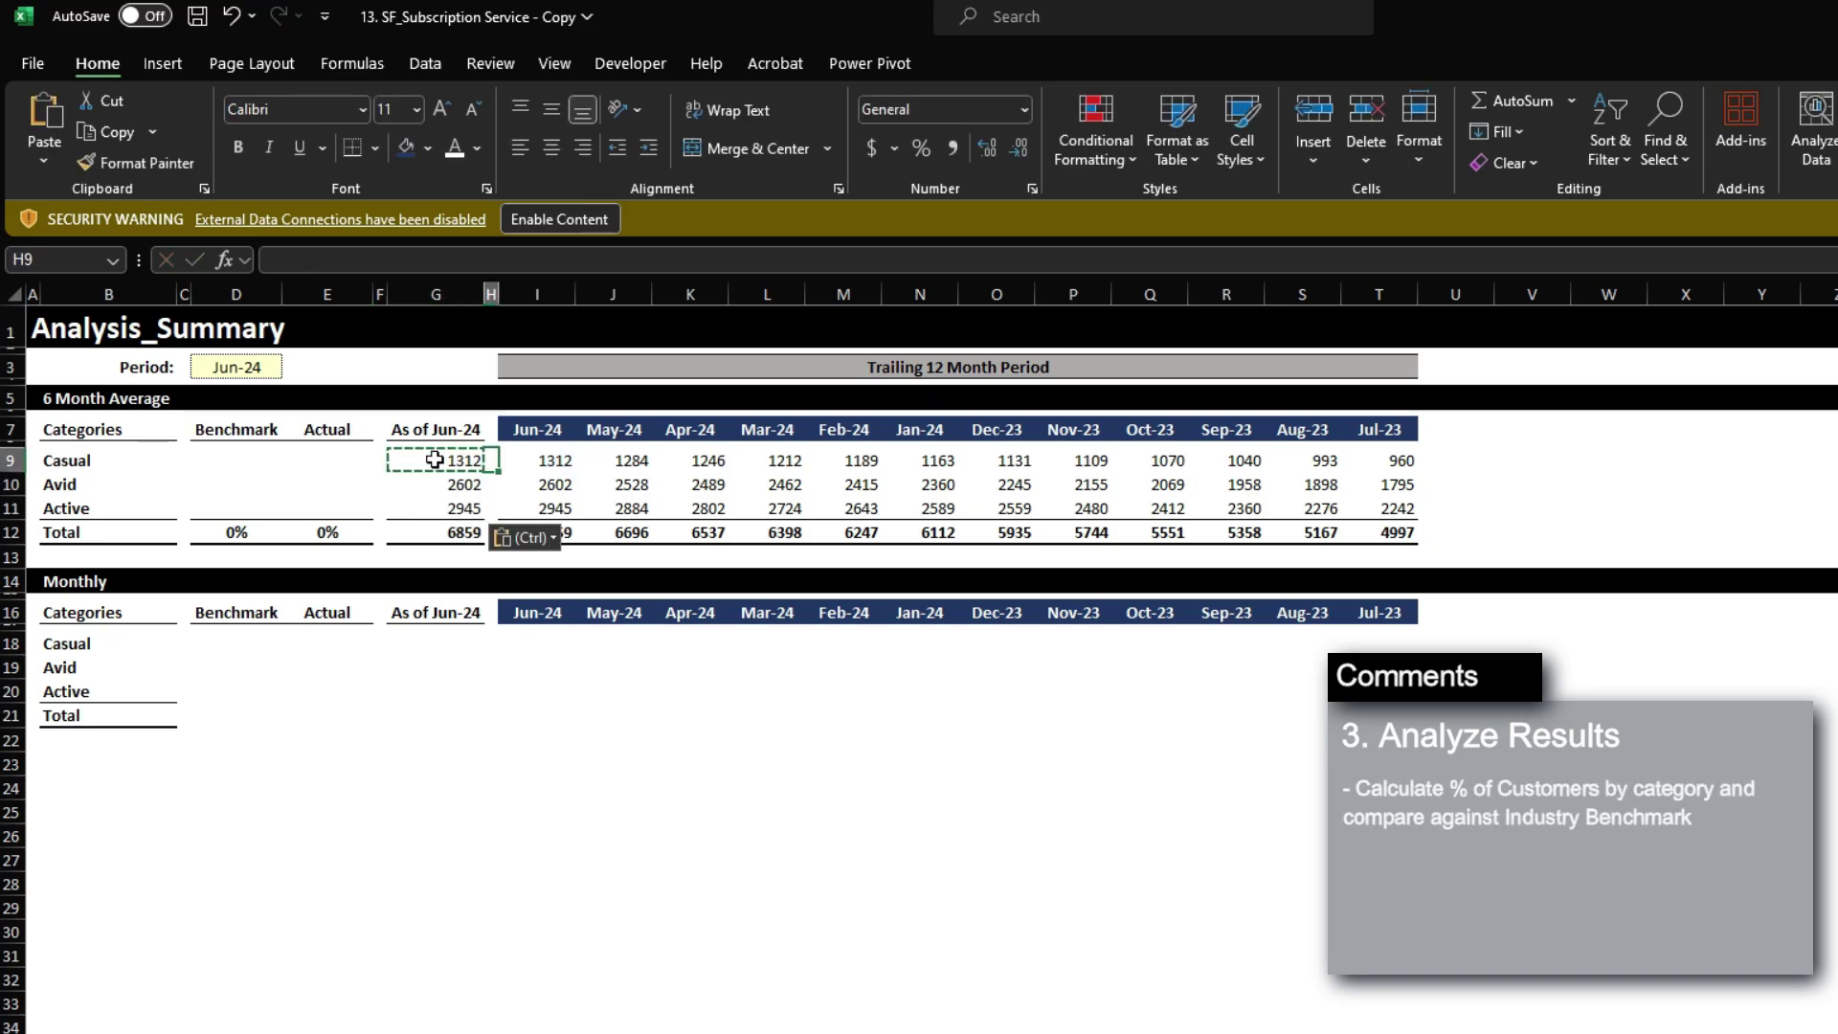
Set the first trailing 12-month header, I7, to reference the Period cell with =$D$3.
click(536, 469)
click(536, 428)
text(=)
click(239, 367)
key(F4)
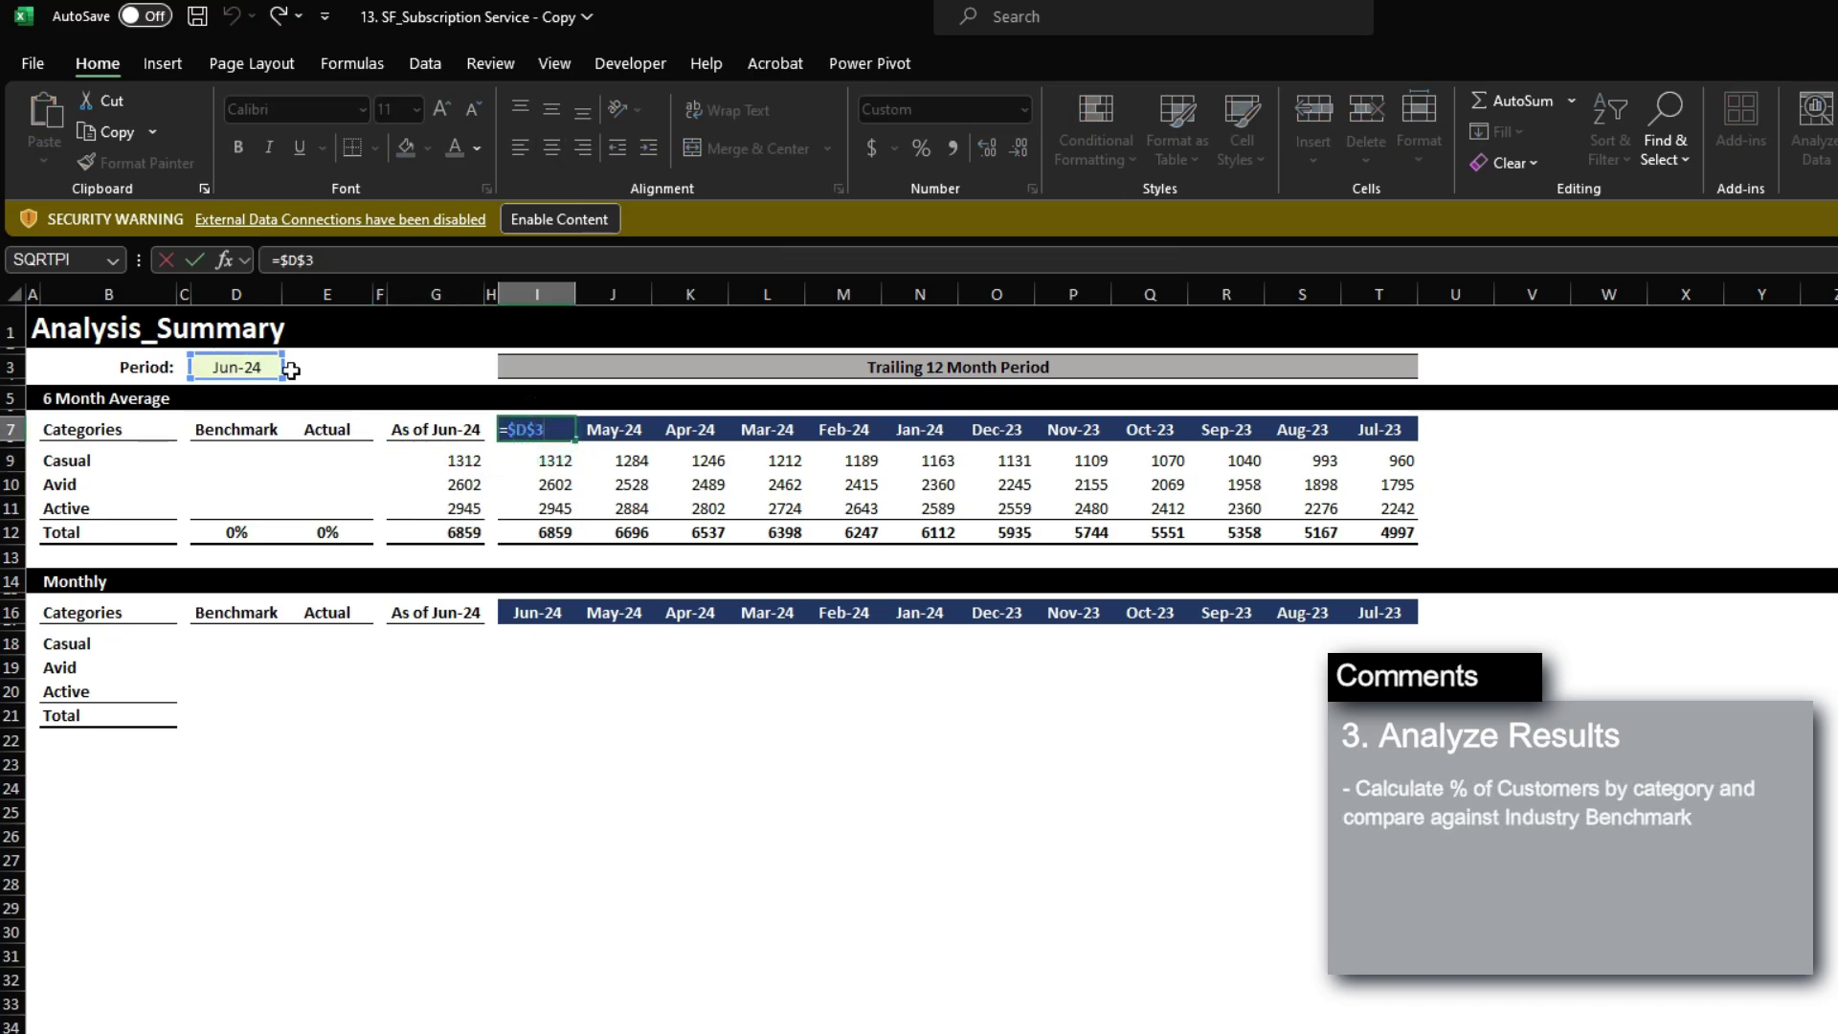
key(Return)
Calculate the Casual category's Actual share of total customers in E9 with =$G9/$G$12.
click(320, 464)
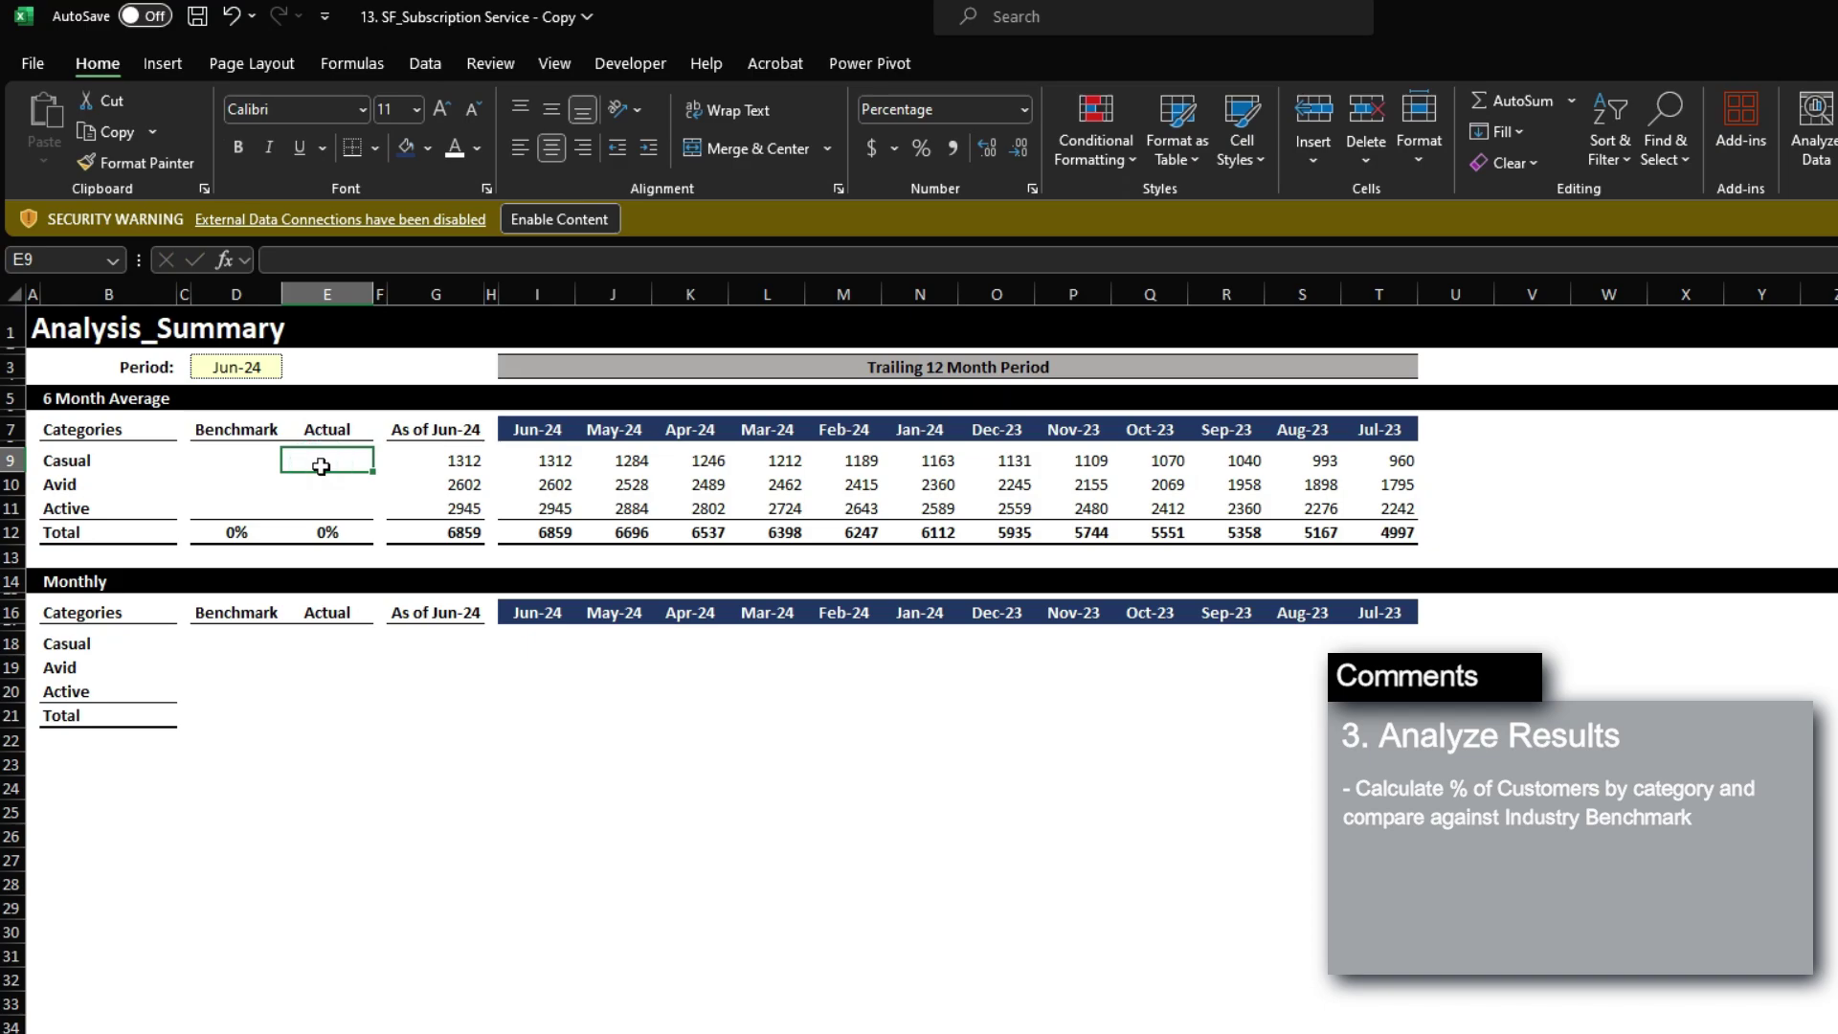
text(=)
key(Right)
key(Right)
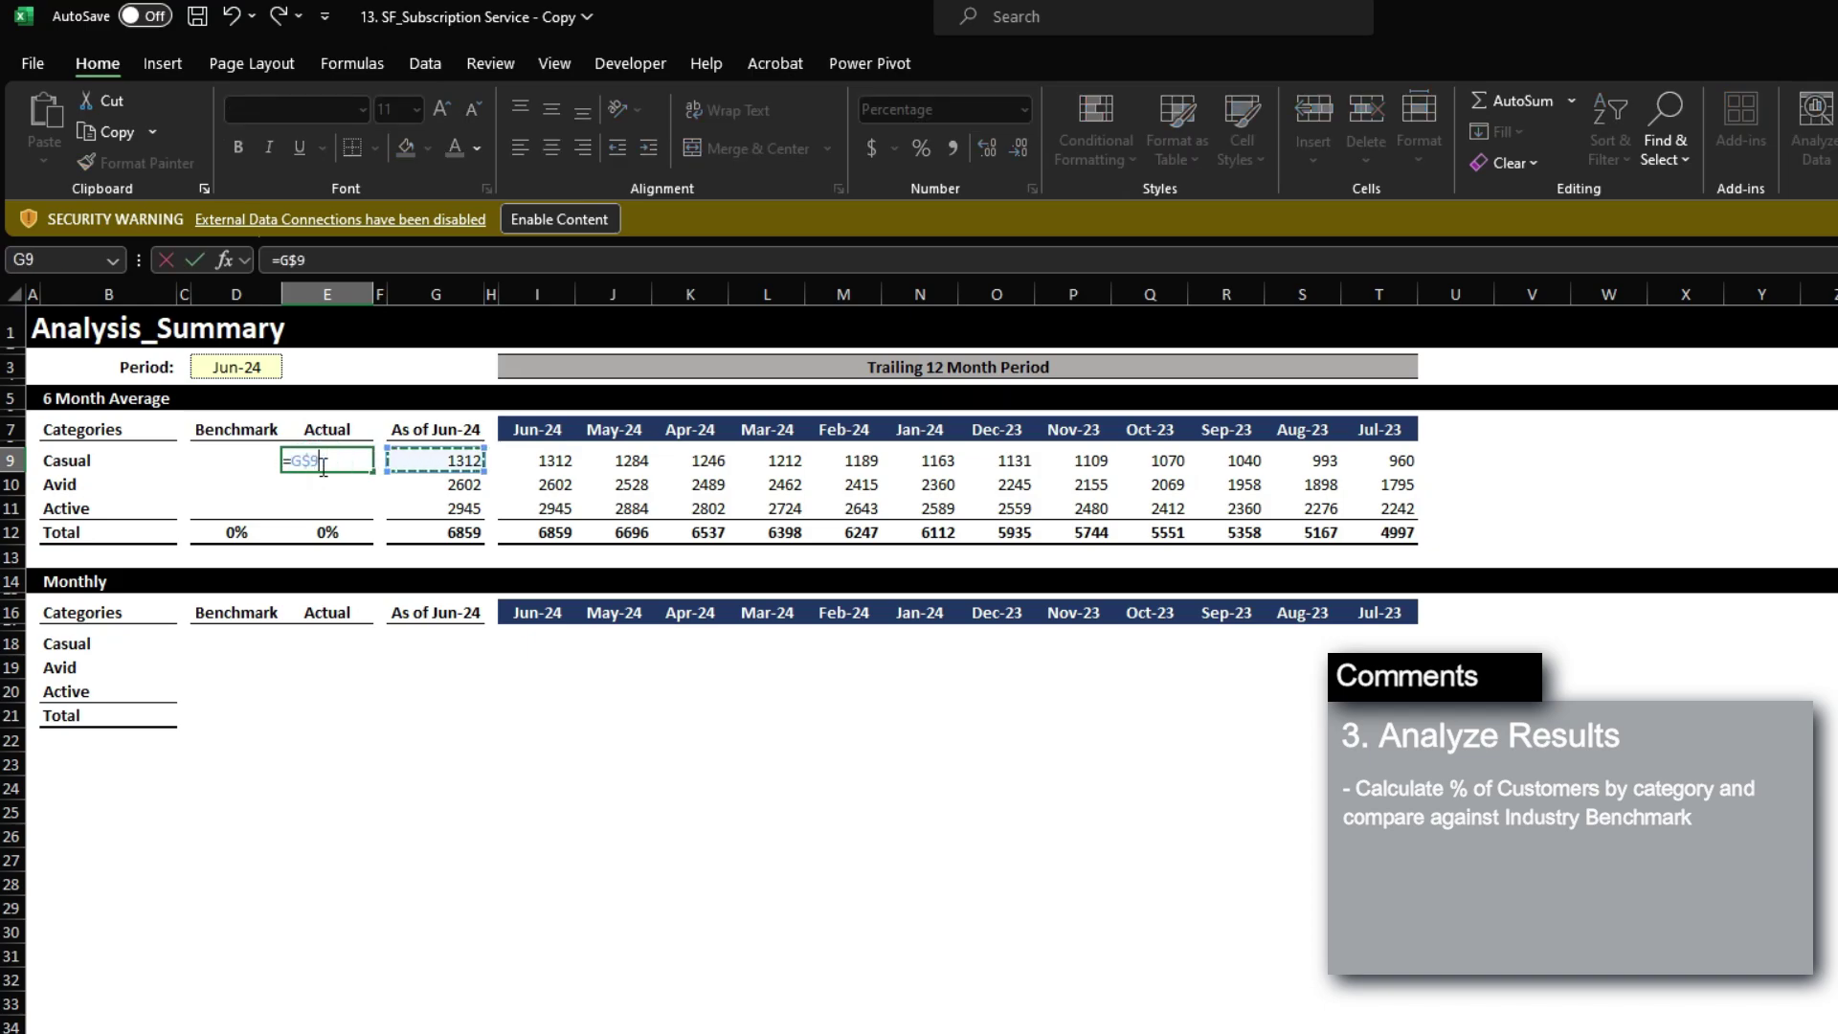
key(F4)
text(/)
key(Right)
key(Right)
key(ctrl+Down)
key(F4)
key(Return)
Copy the Actual percentage formula from E9 down through the Active row, E11.
key(Up)
key(ctrl+c)
key(shift+Down)
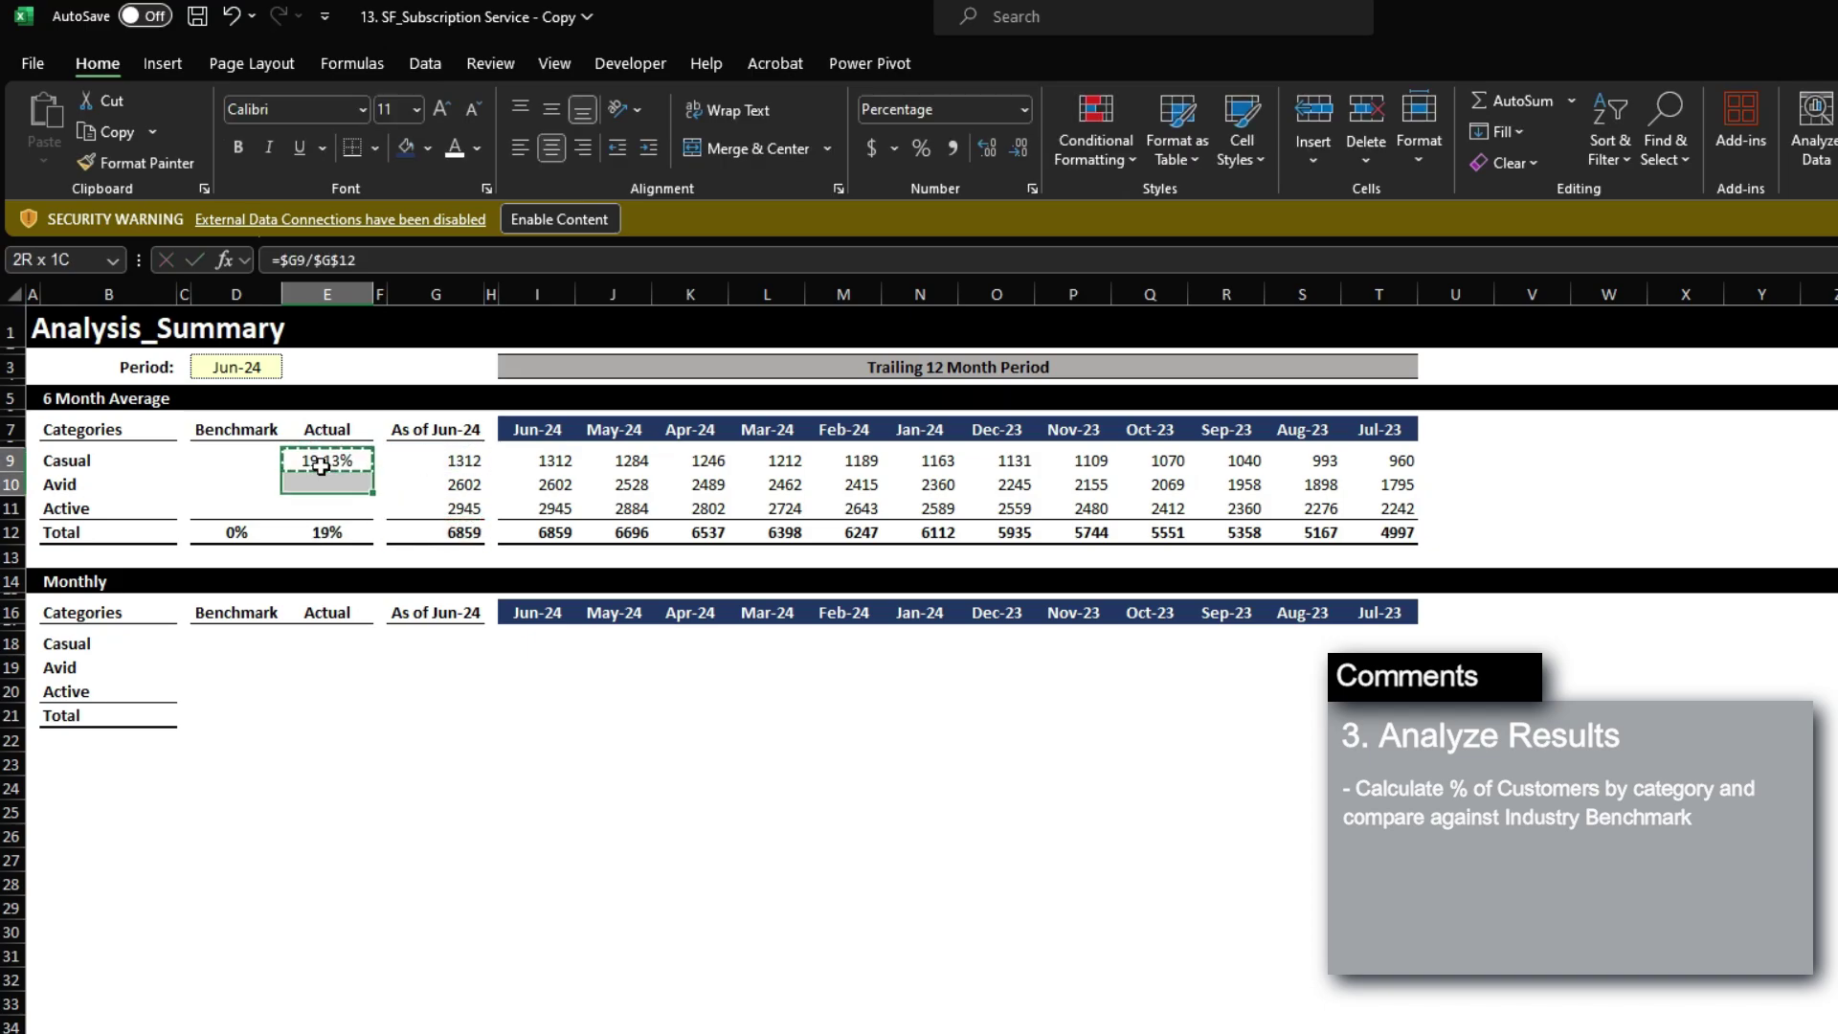
key(shift+Down)
key(ctrl+v)
Start an XLOOKUP in the Casual Benchmark cell, D9, with the category name $B9 as the lookup value.
key(Left)
text(=)
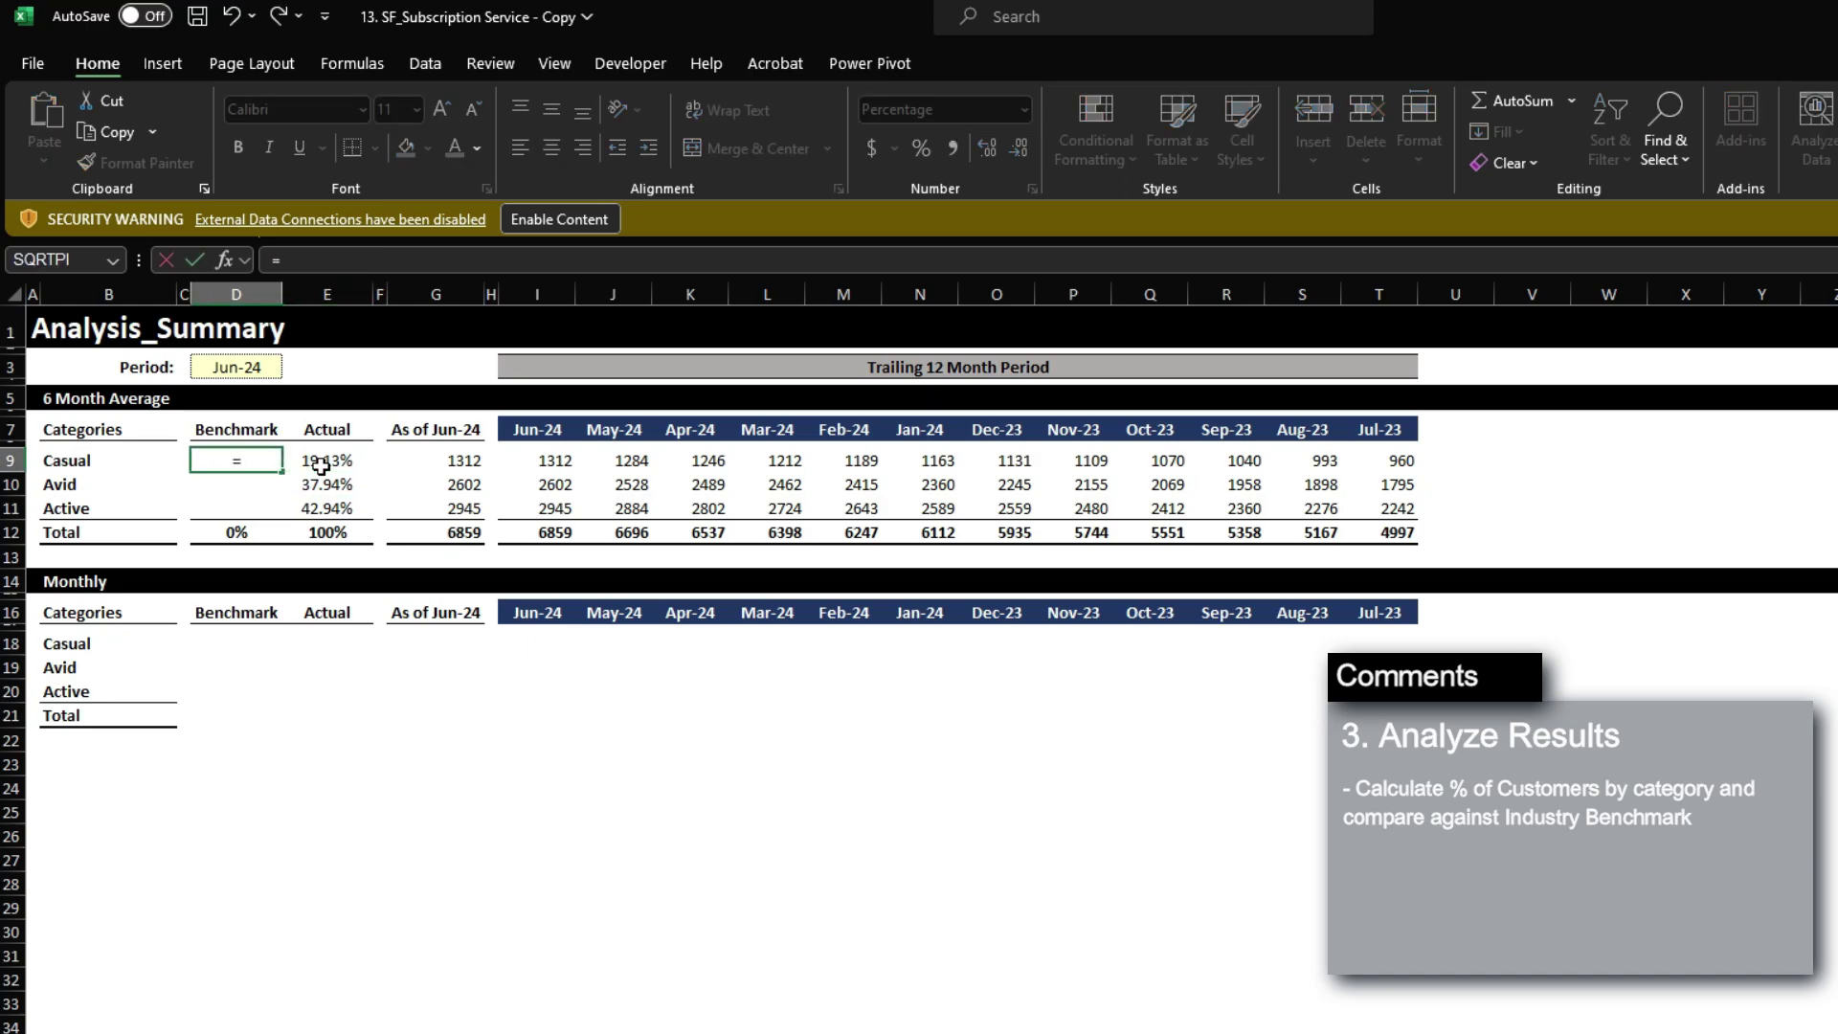
text(xlo)
key(Tab)
key(Left)
key(Left)
key(F4)
key(F4)
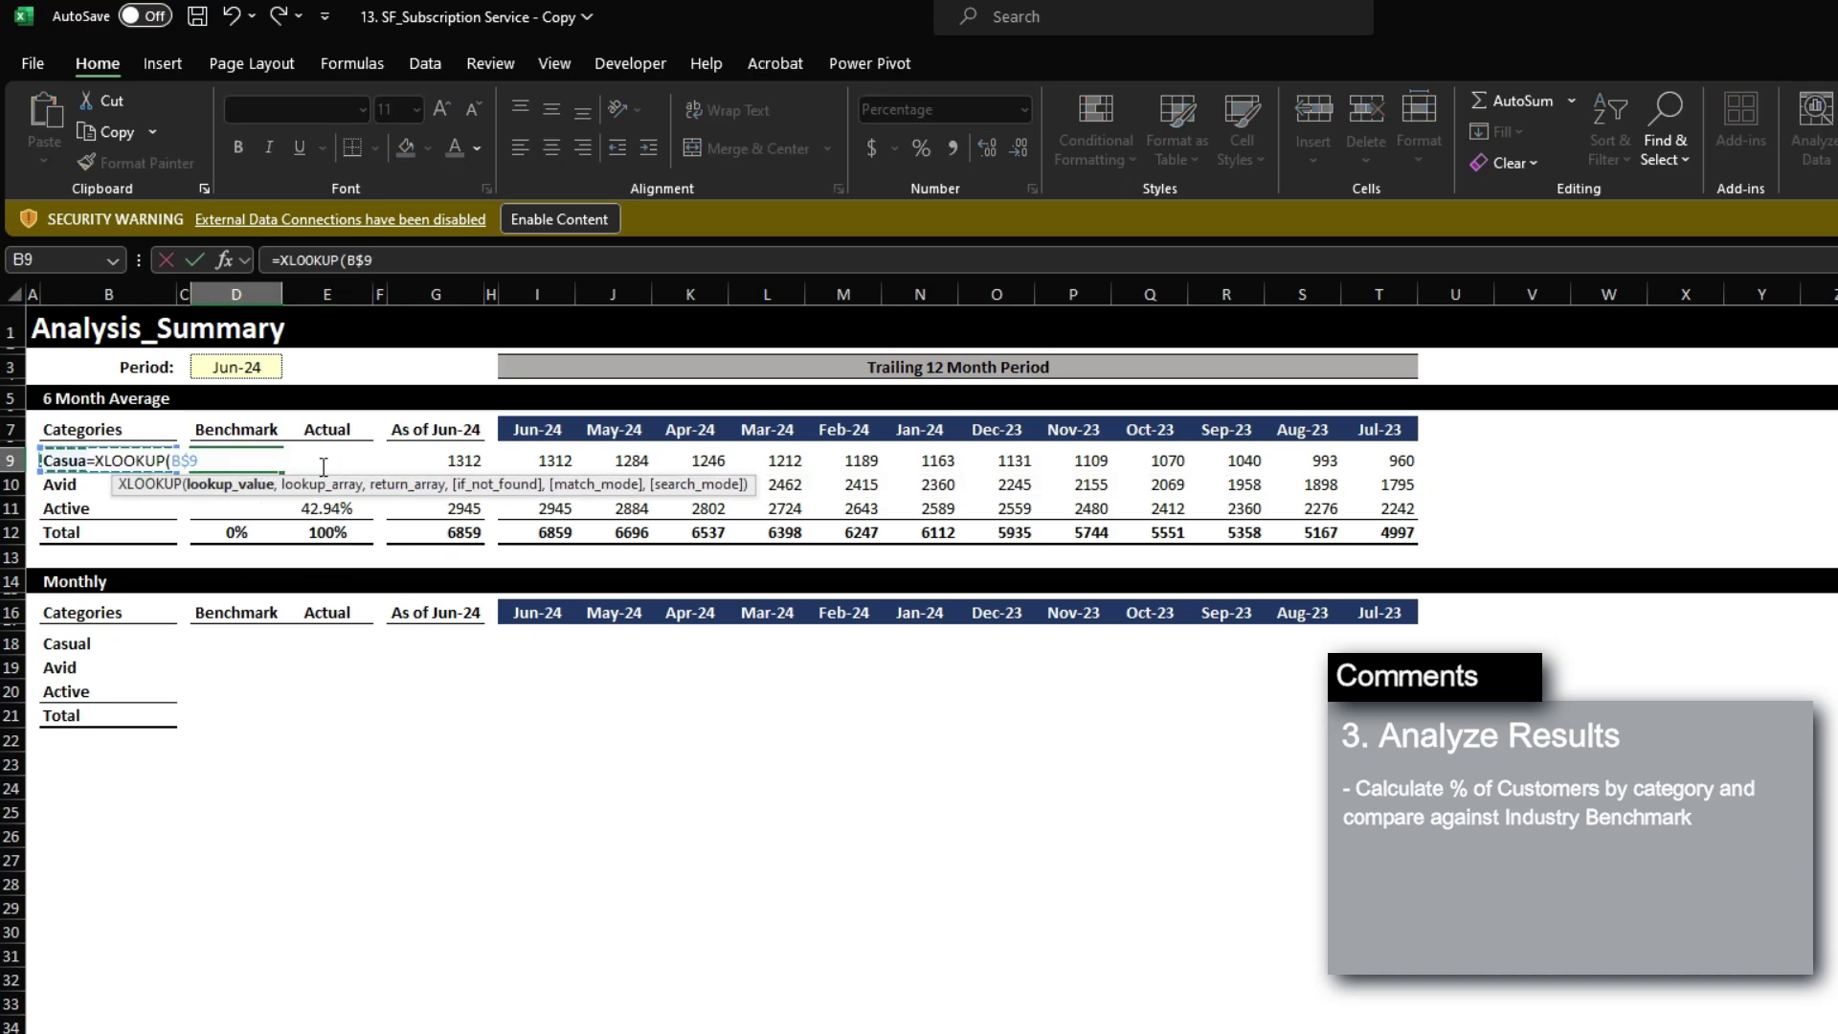
key(F4)
text(,)
Set the XLOOKUP's lookup array to the category names on the Index sheet, Index!$B$4:$B$6.
key(ctrl+Page_Up)
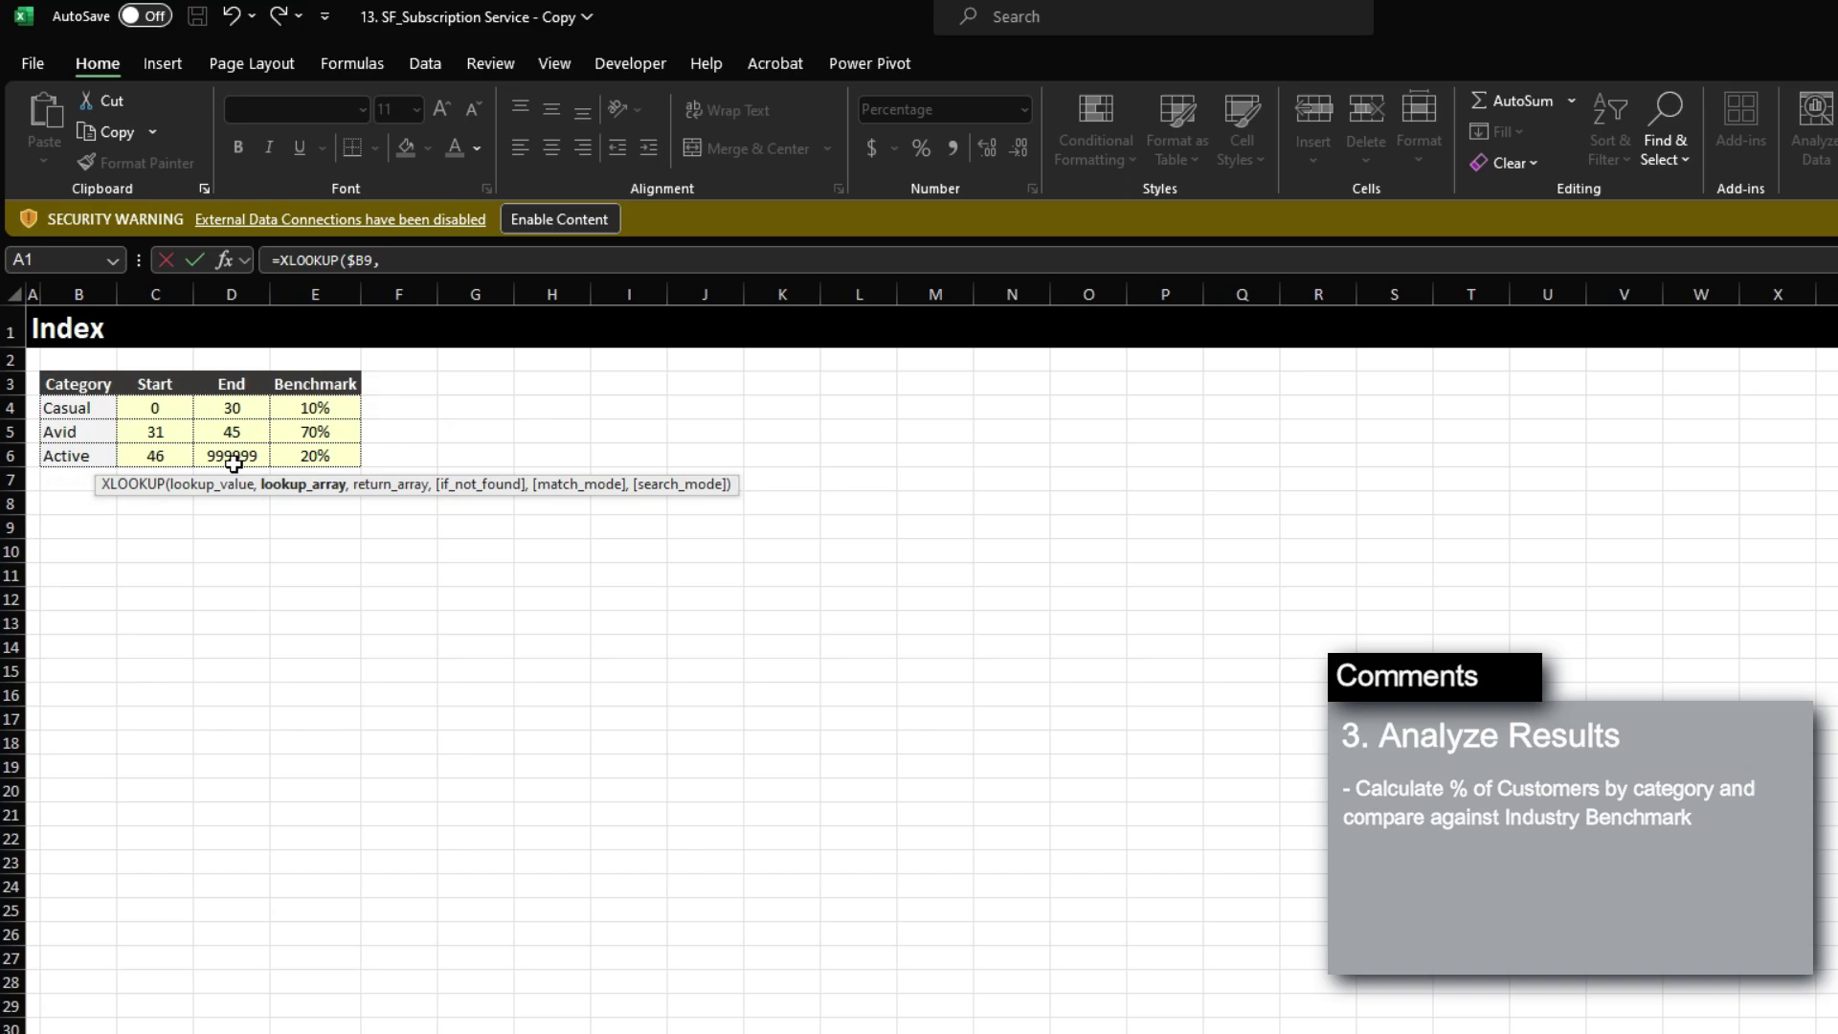
click(342, 405)
key(Left)
key(Left)
key(Left)
key(ctrl+shift+Down)
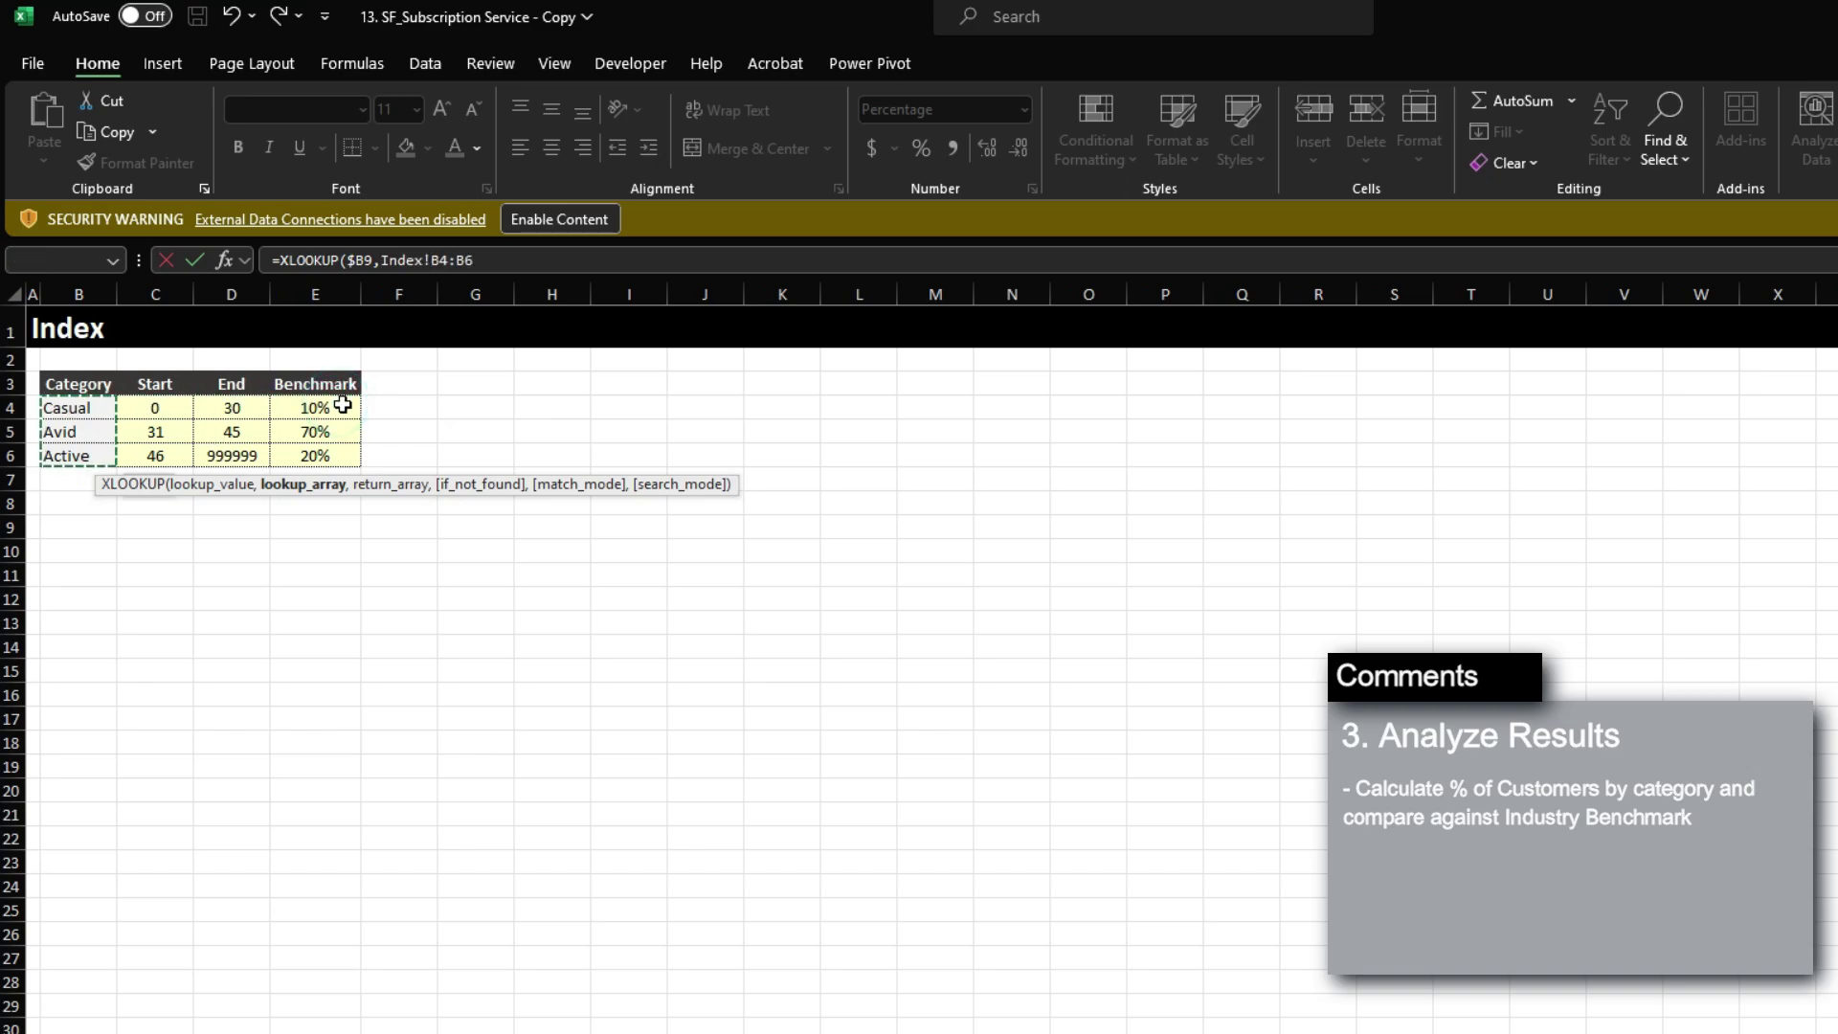
key(F4)
text(,)
Set the XLOOKUP's return array to the benchmark percentages, Index!$E$4:$E$6, and enter the D9 formula.
key(Right)
key(Right)
key(Right)
key(Right)
key(Down)
key(Down)
key(Down)
key(shift+Down)
key(shift+Down)
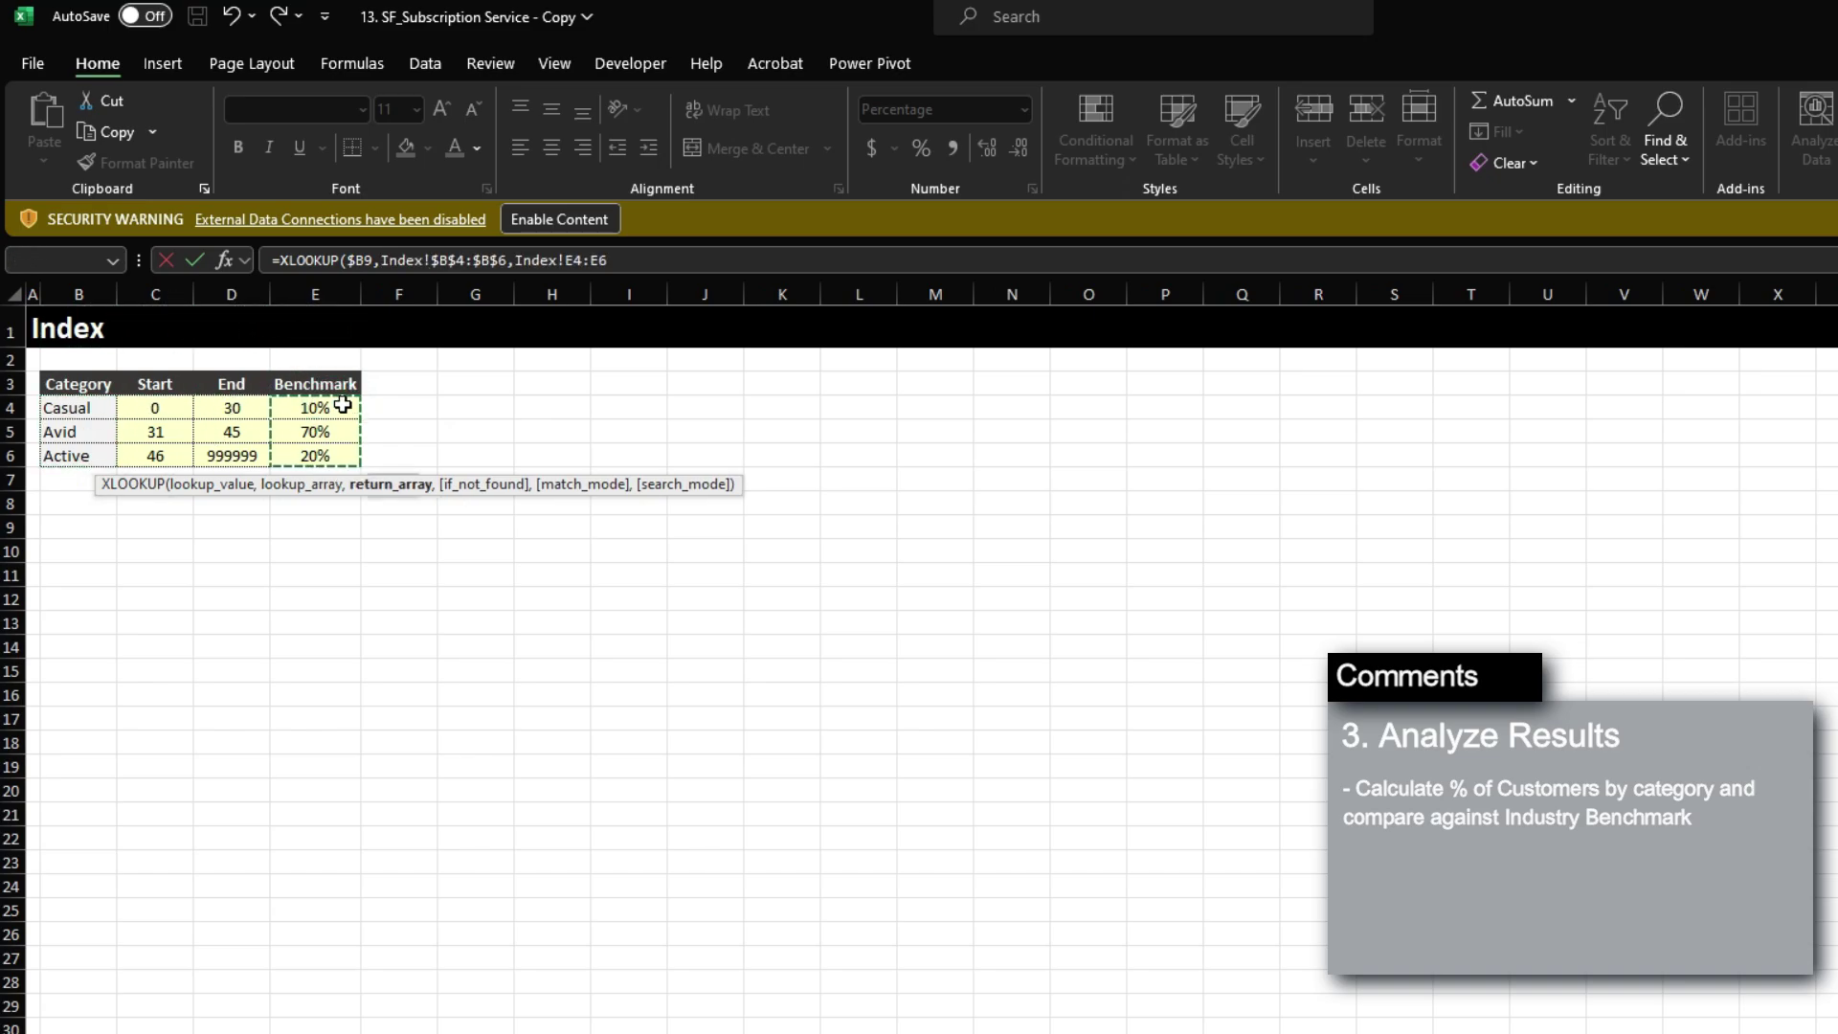
key(F4)
text())
key(Return)
Copy the Benchmark XLOOKUP from D9 down through the Active row, D11.
key(Up)
key(ctrl+c)
key(shift+Down)
key(shift+Down)
key(ctrl+v)
key(Left)
key(Right)
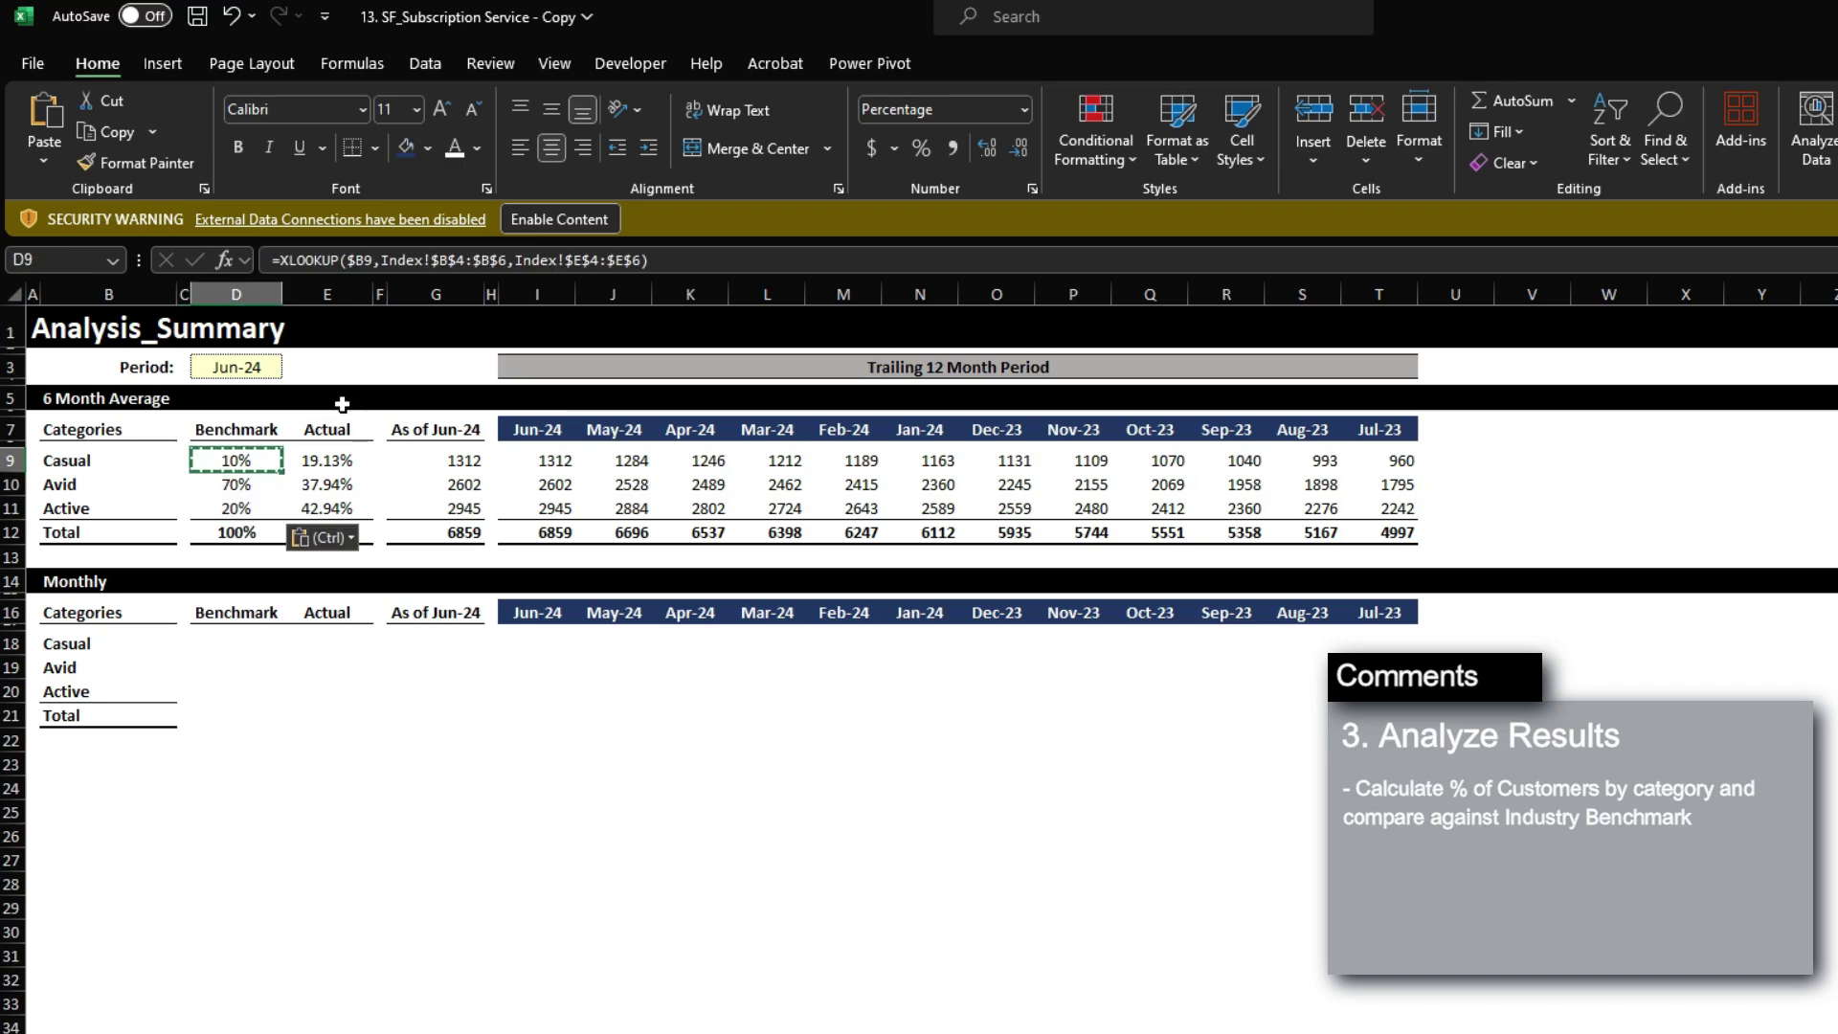
Review the 6 Month Average table, comparing the Benchmark and Actual percentages for the Casual, Avid and Active categories.
click(305, 443)
drag(114, 438, 1400, 528)
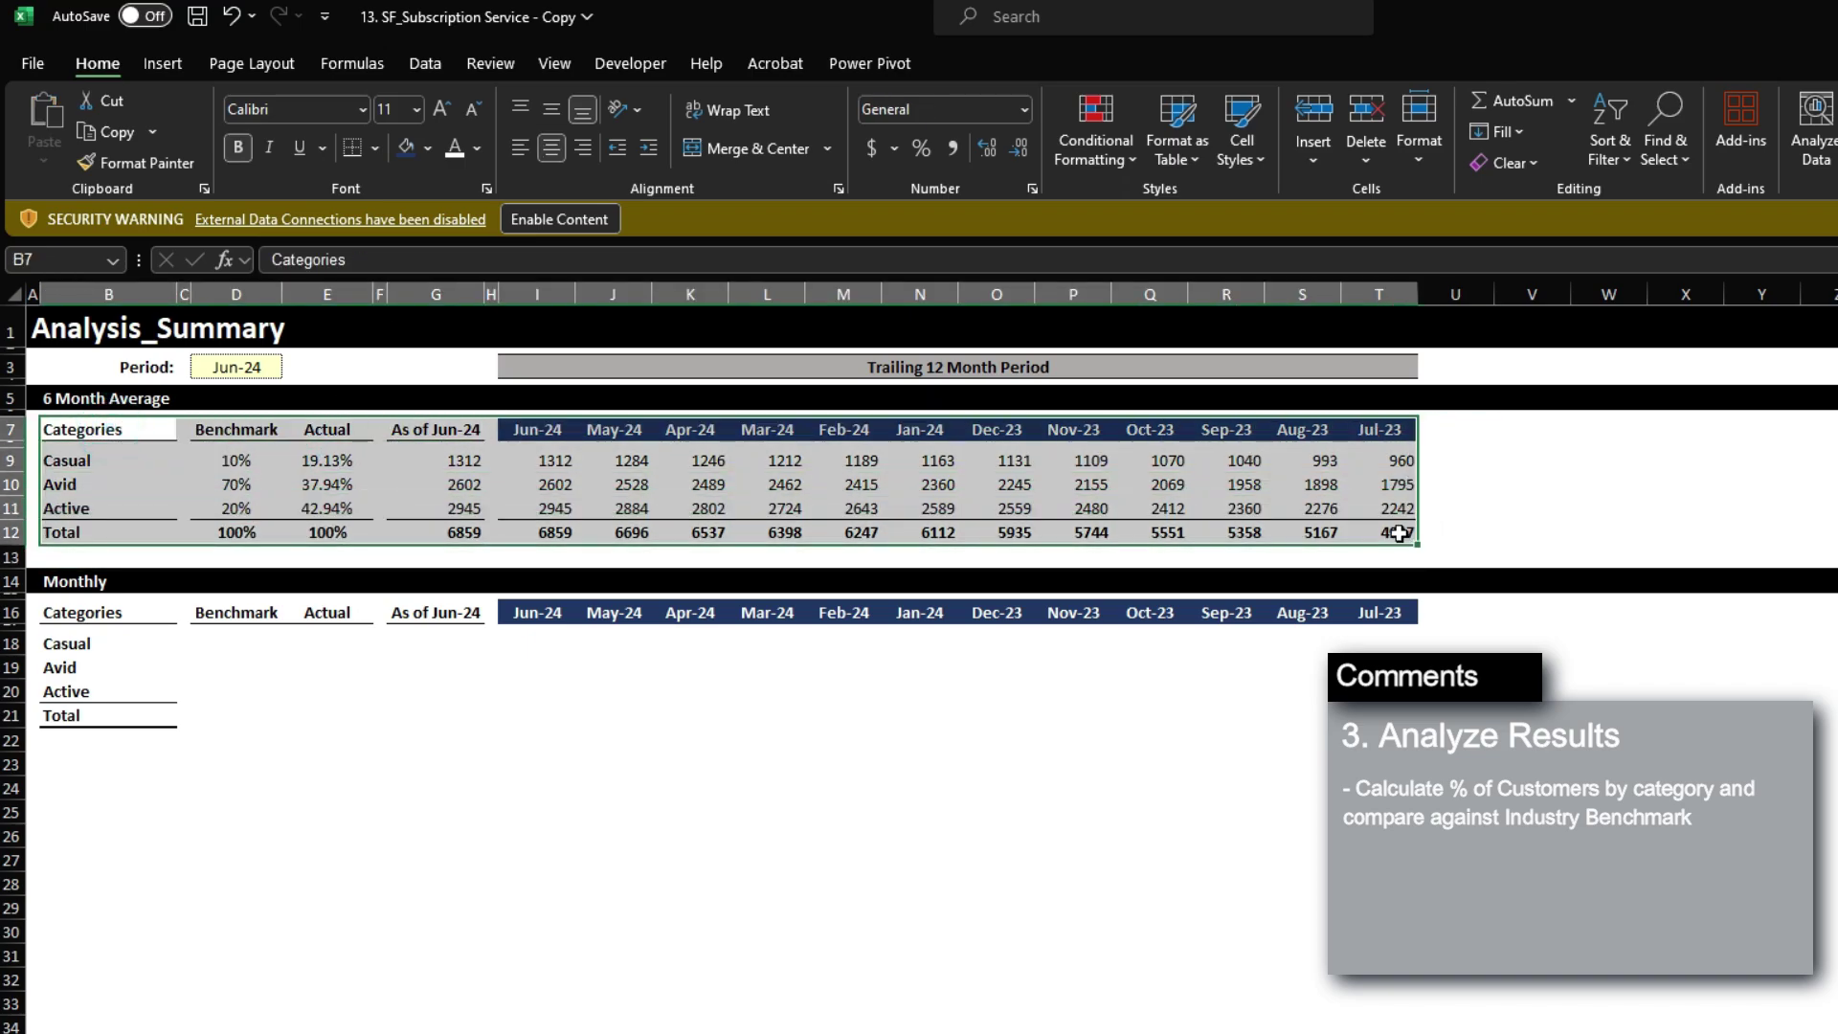
click(1399, 531)
key(shift+Left)
click(1389, 527)
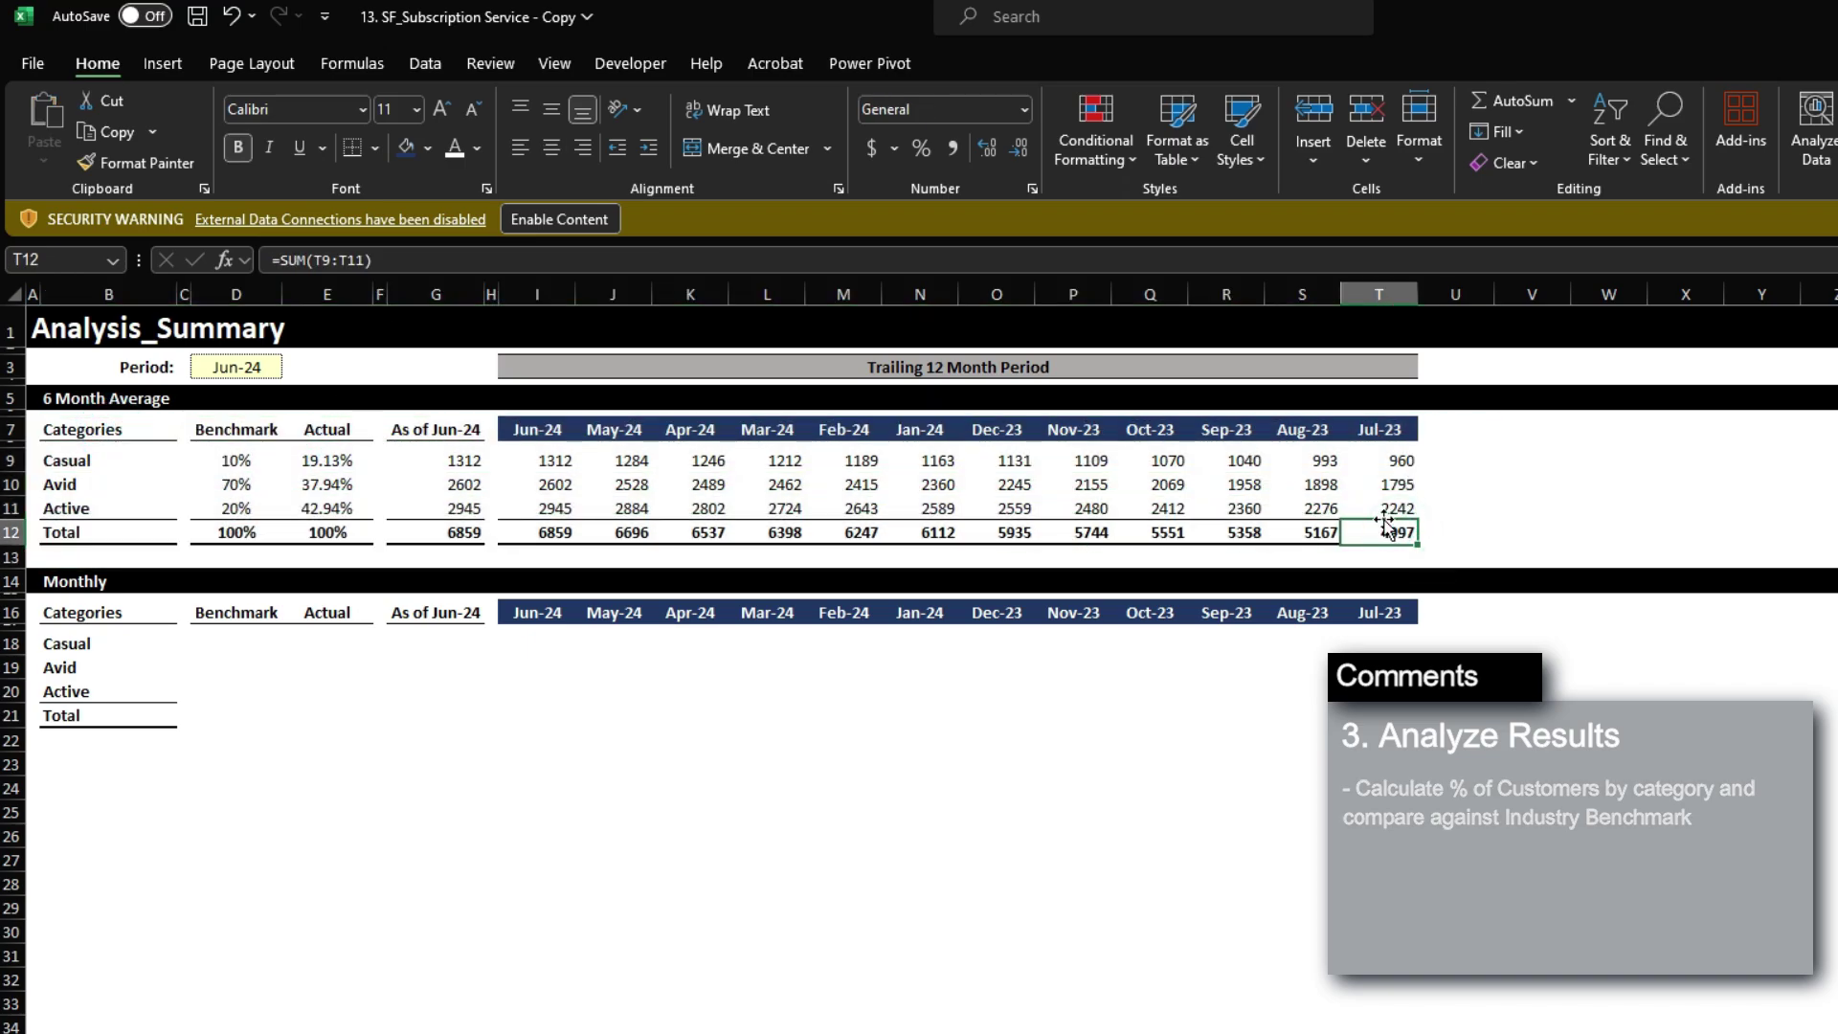
drag(234, 461, 325, 532)
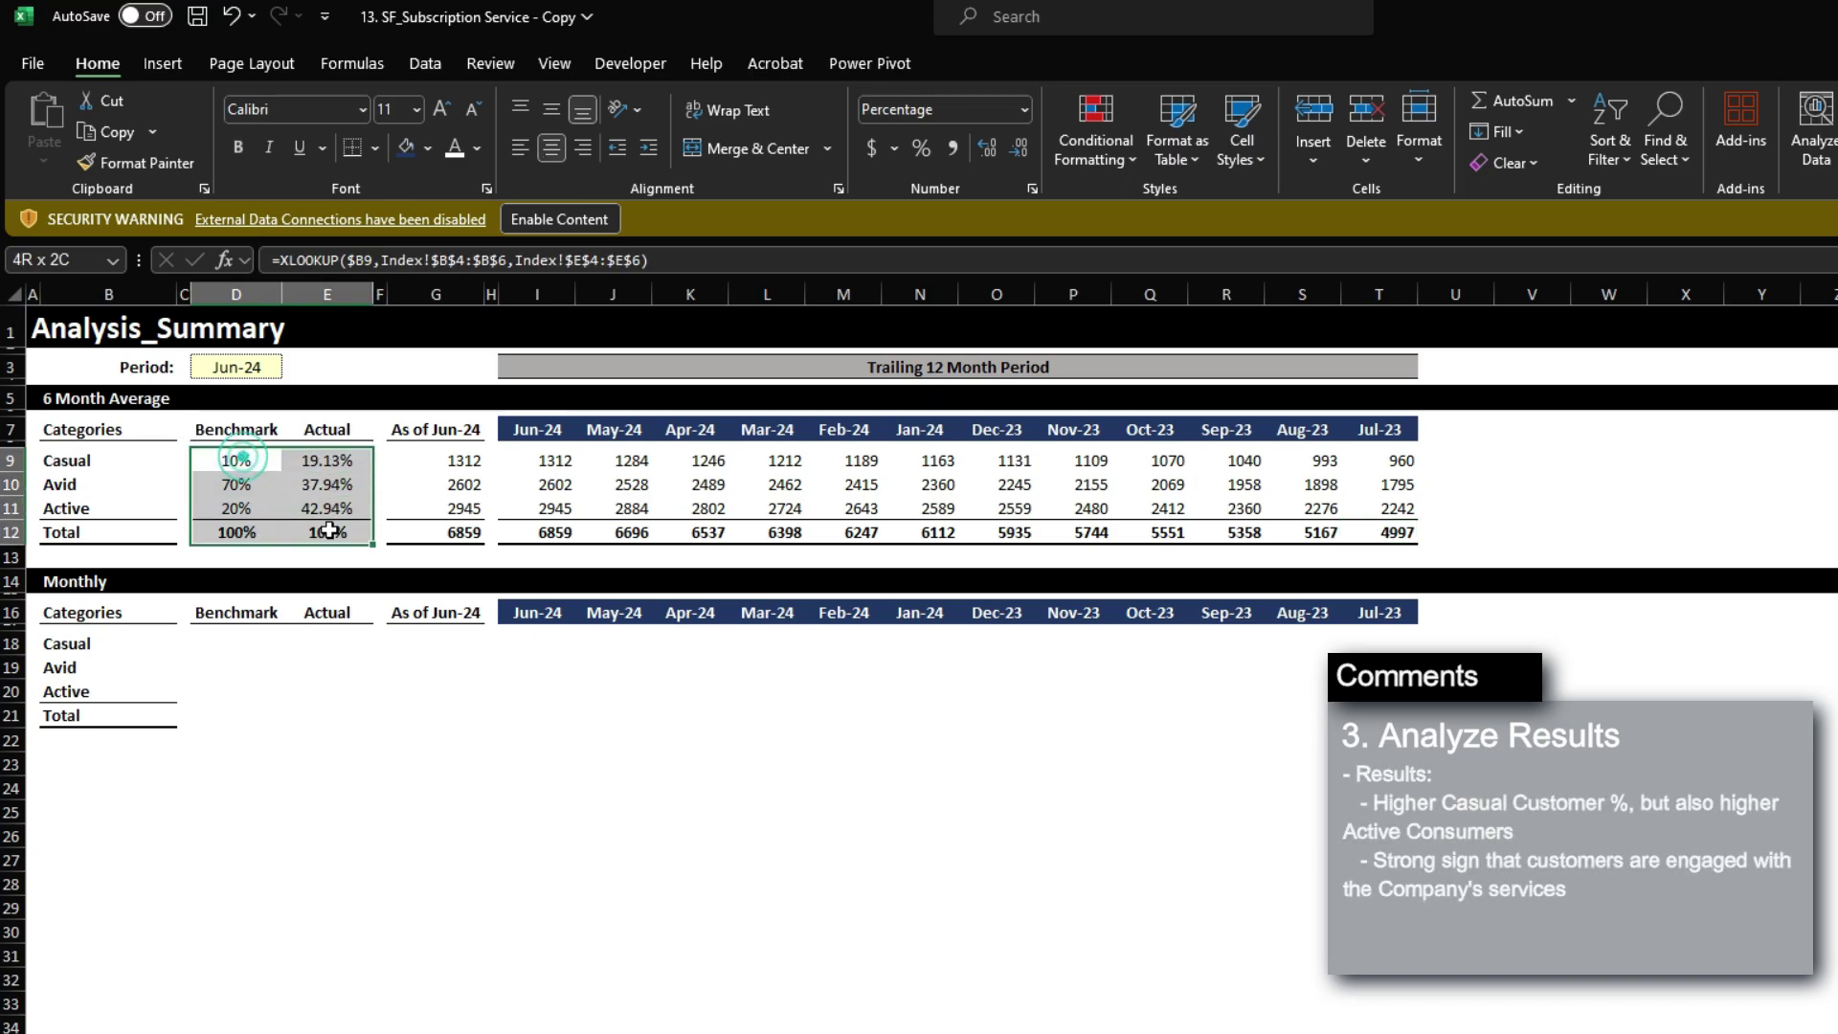
click(314, 465)
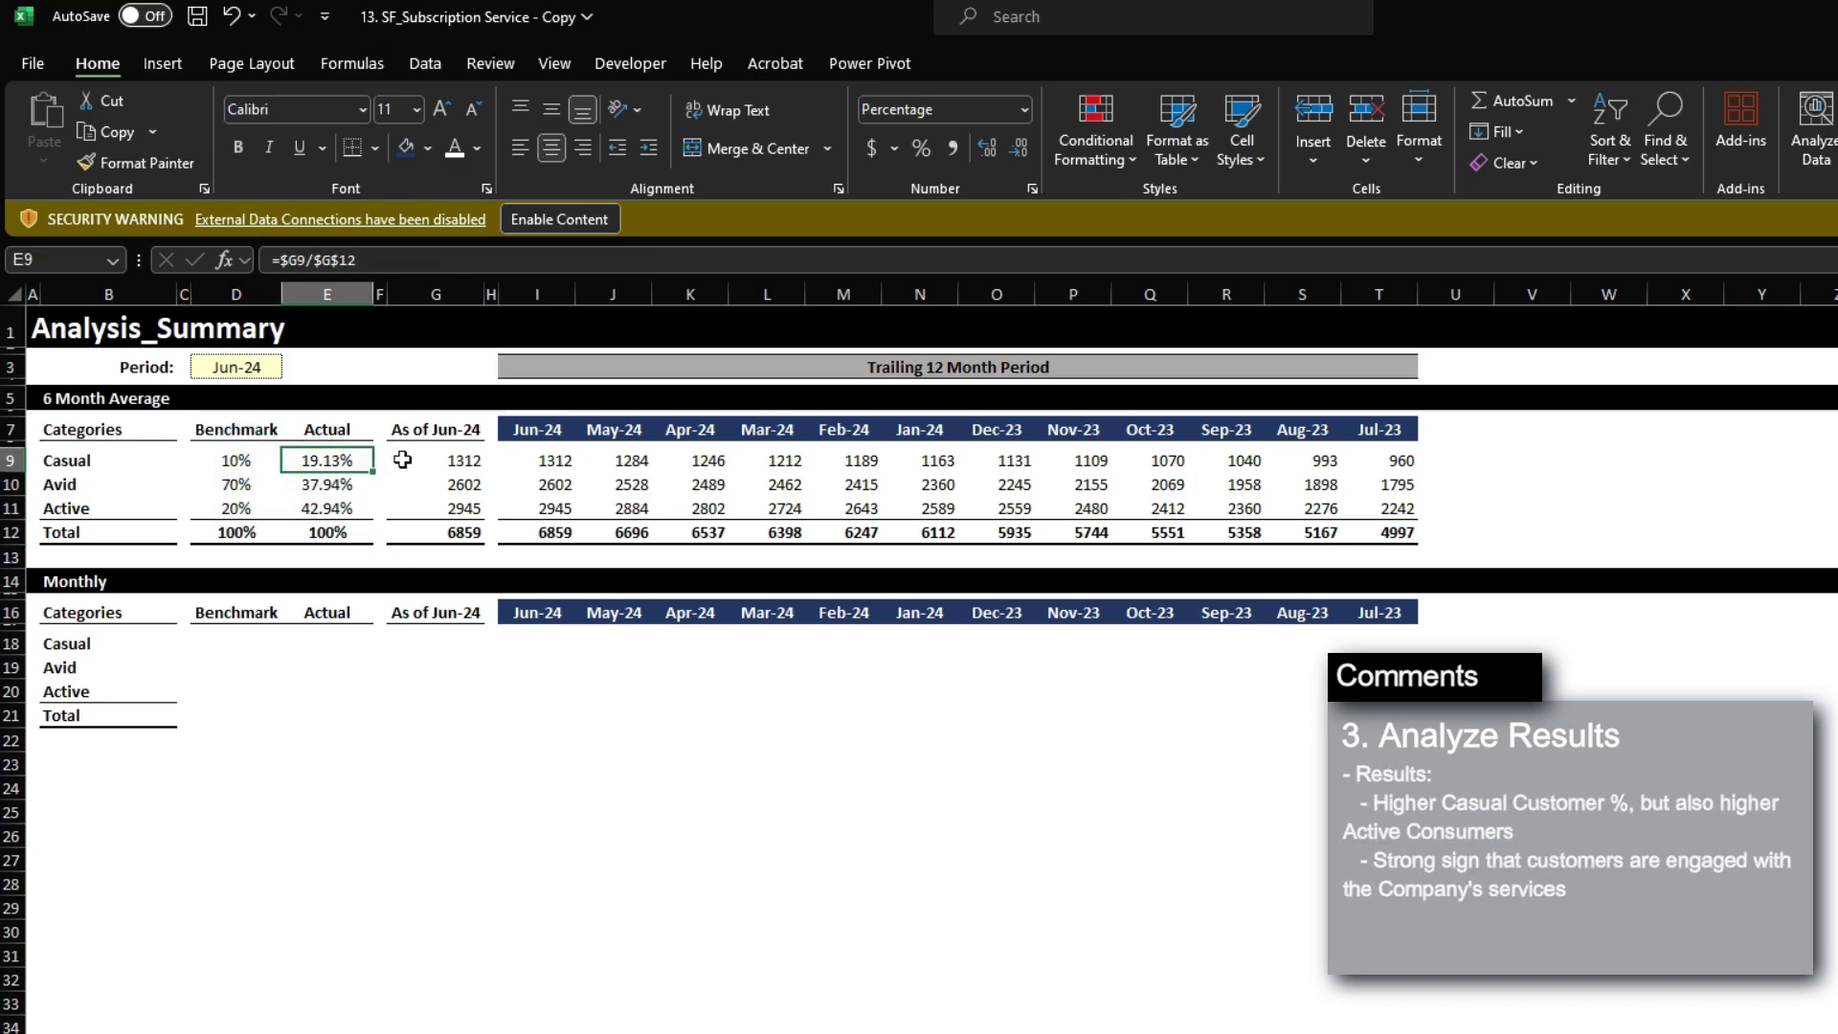
click(254, 461)
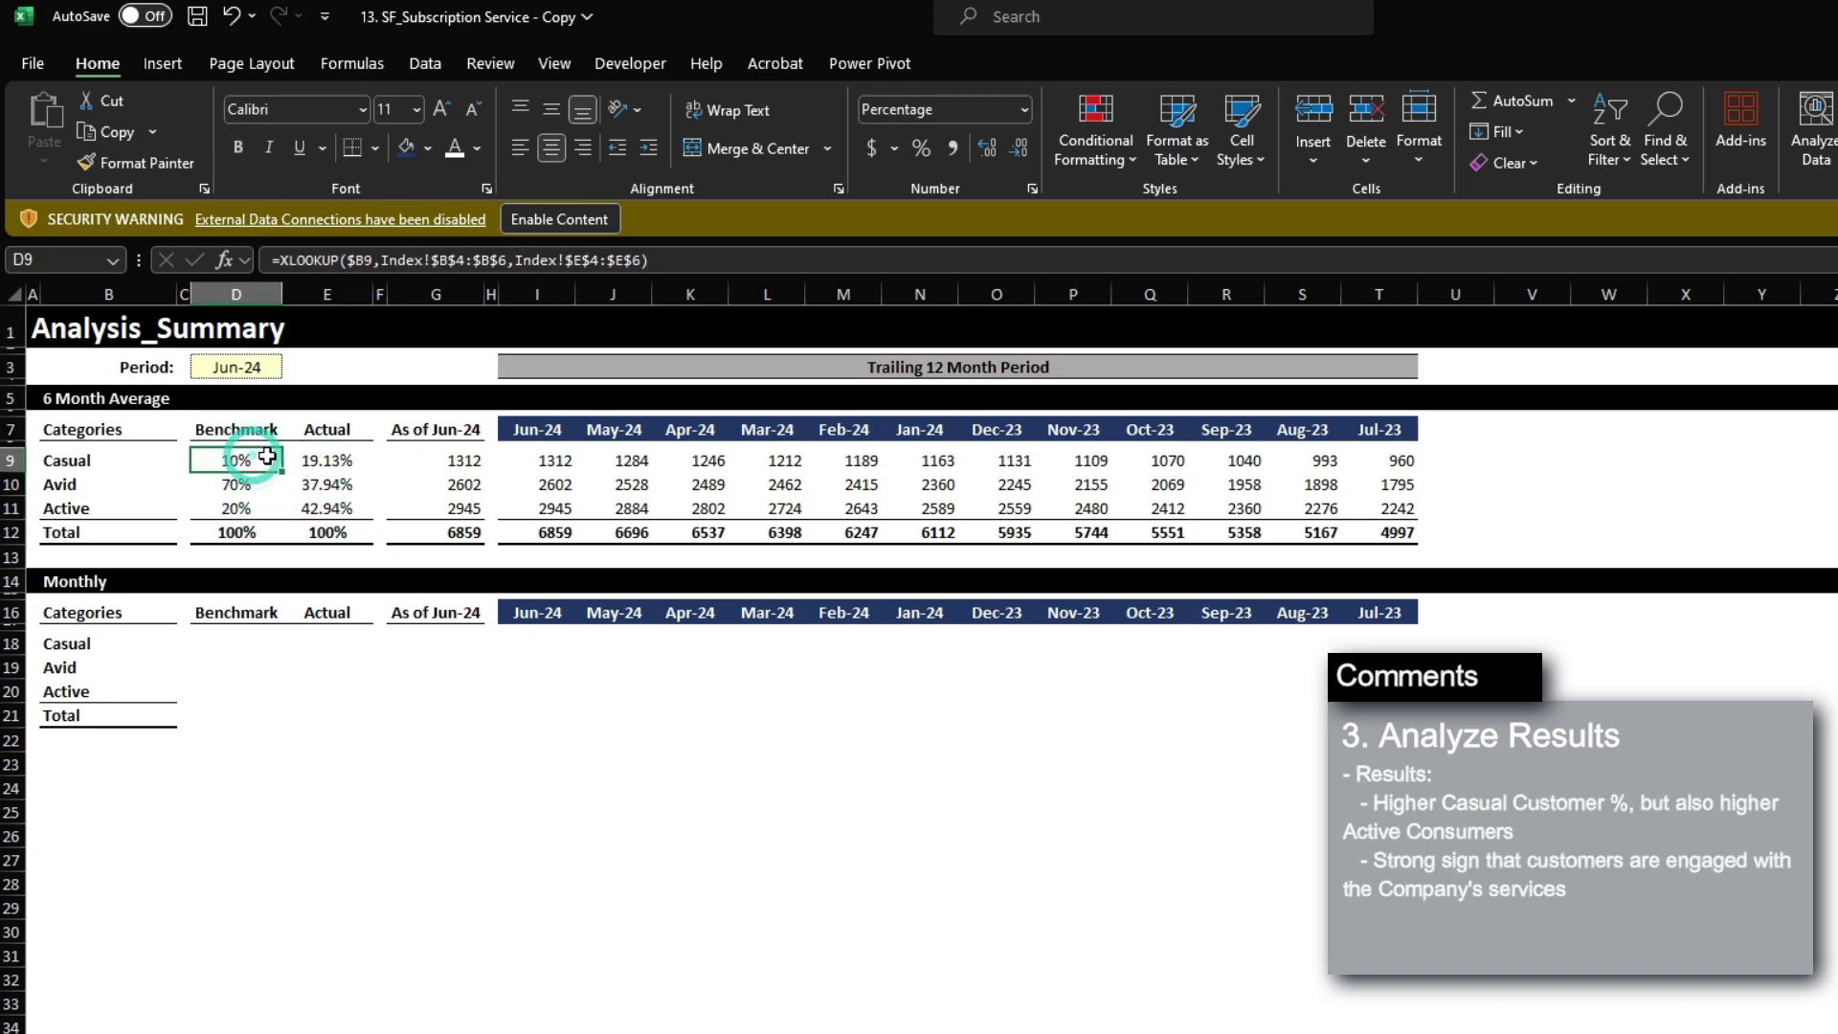
click(333, 487)
click(97, 487)
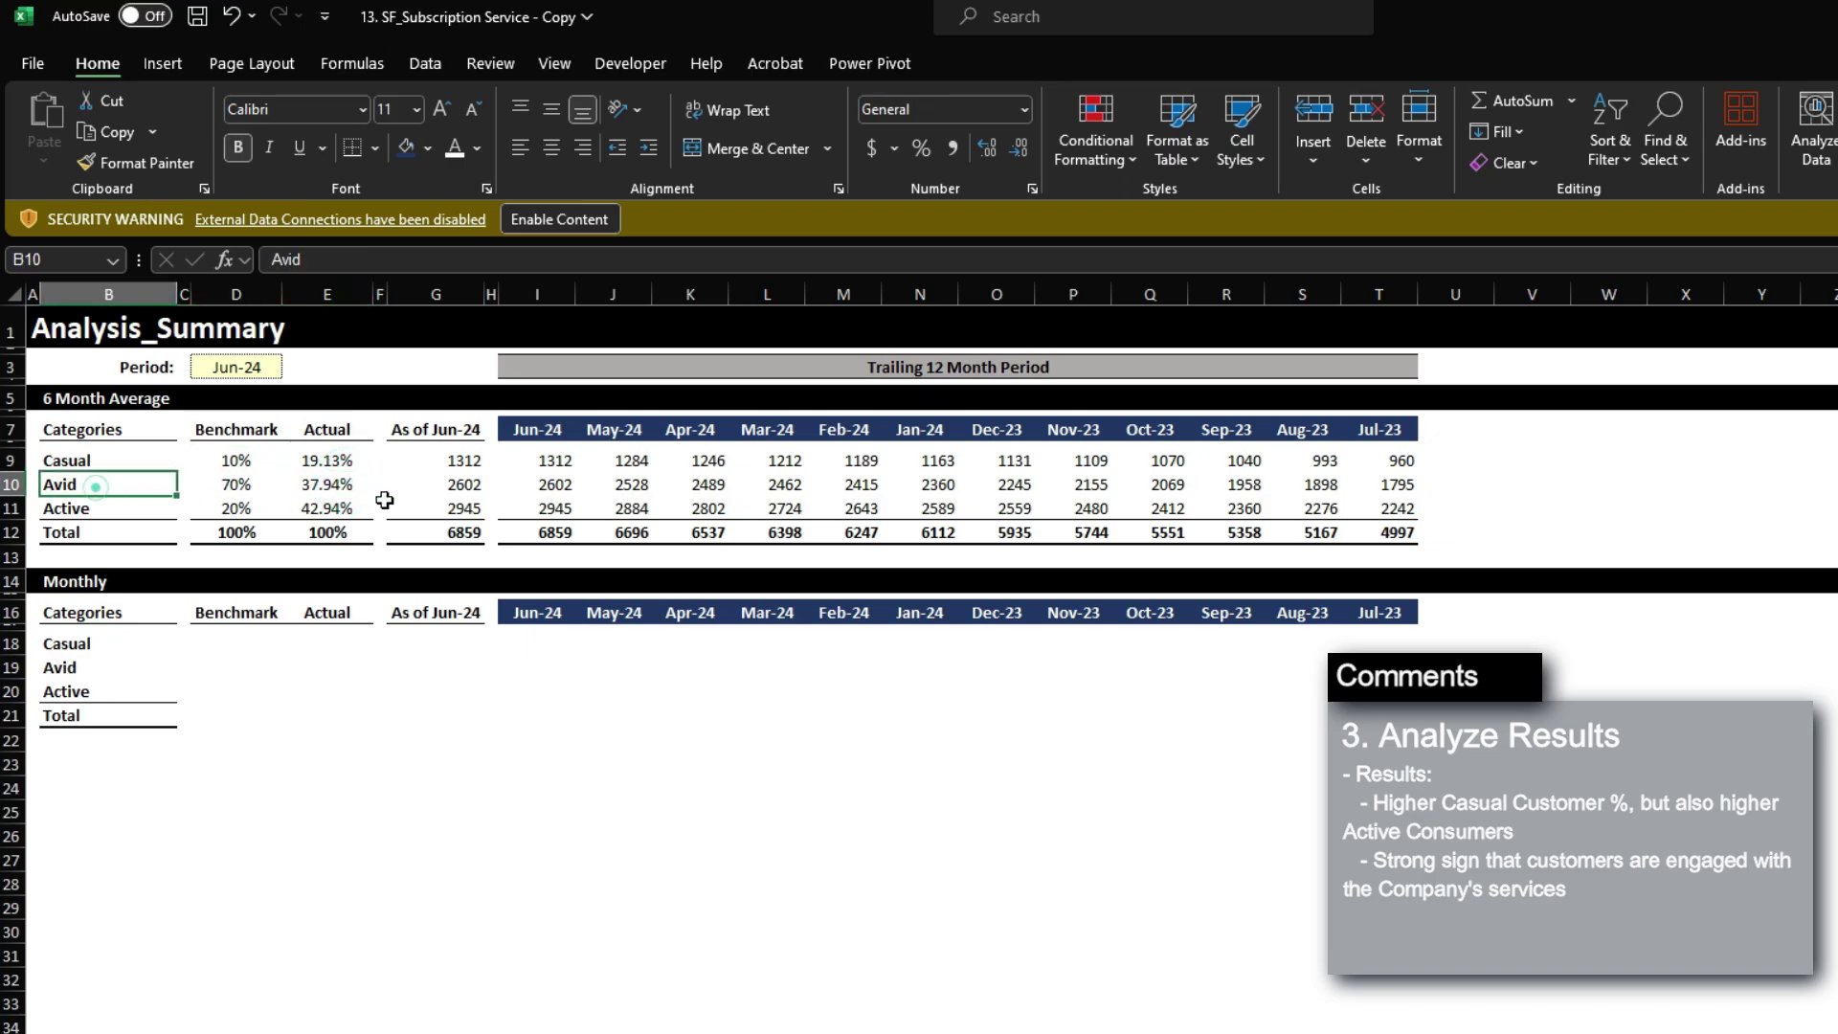
drag(328, 486, 335, 506)
drag(144, 505, 323, 507)
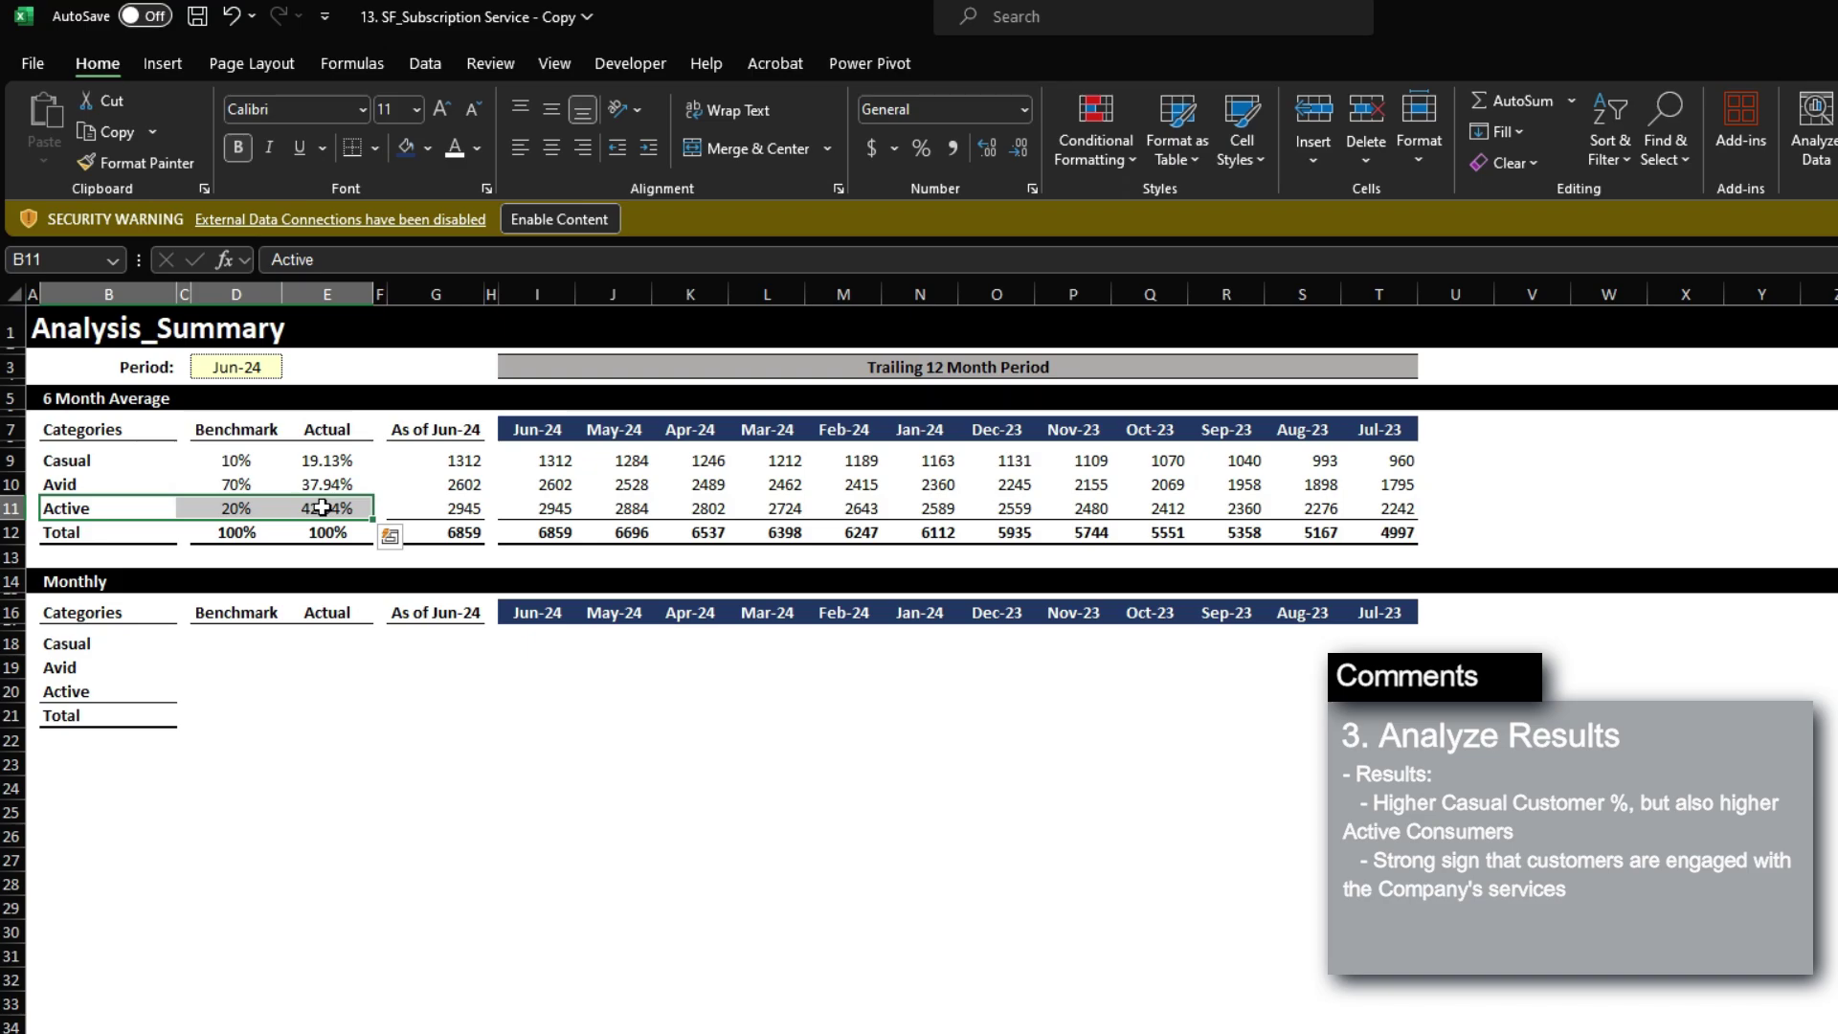
click(323, 507)
click(309, 457)
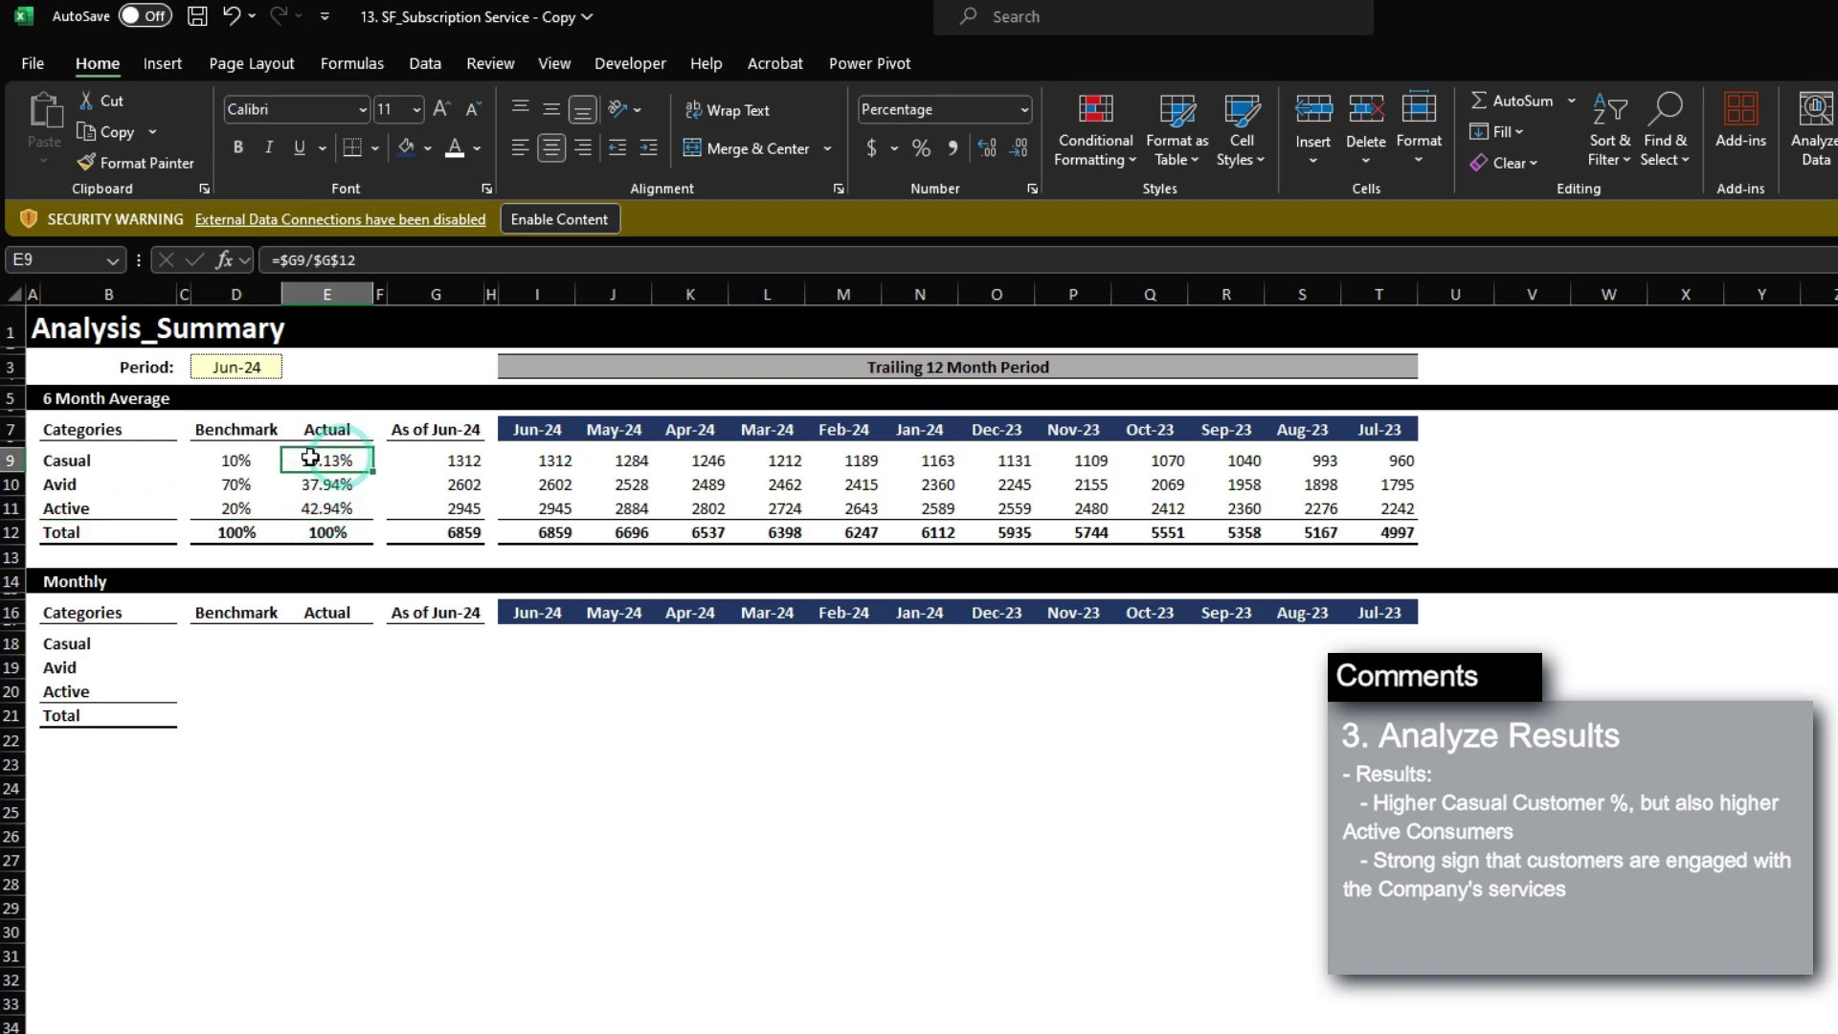
drag(84, 509, 339, 510)
click(338, 510)
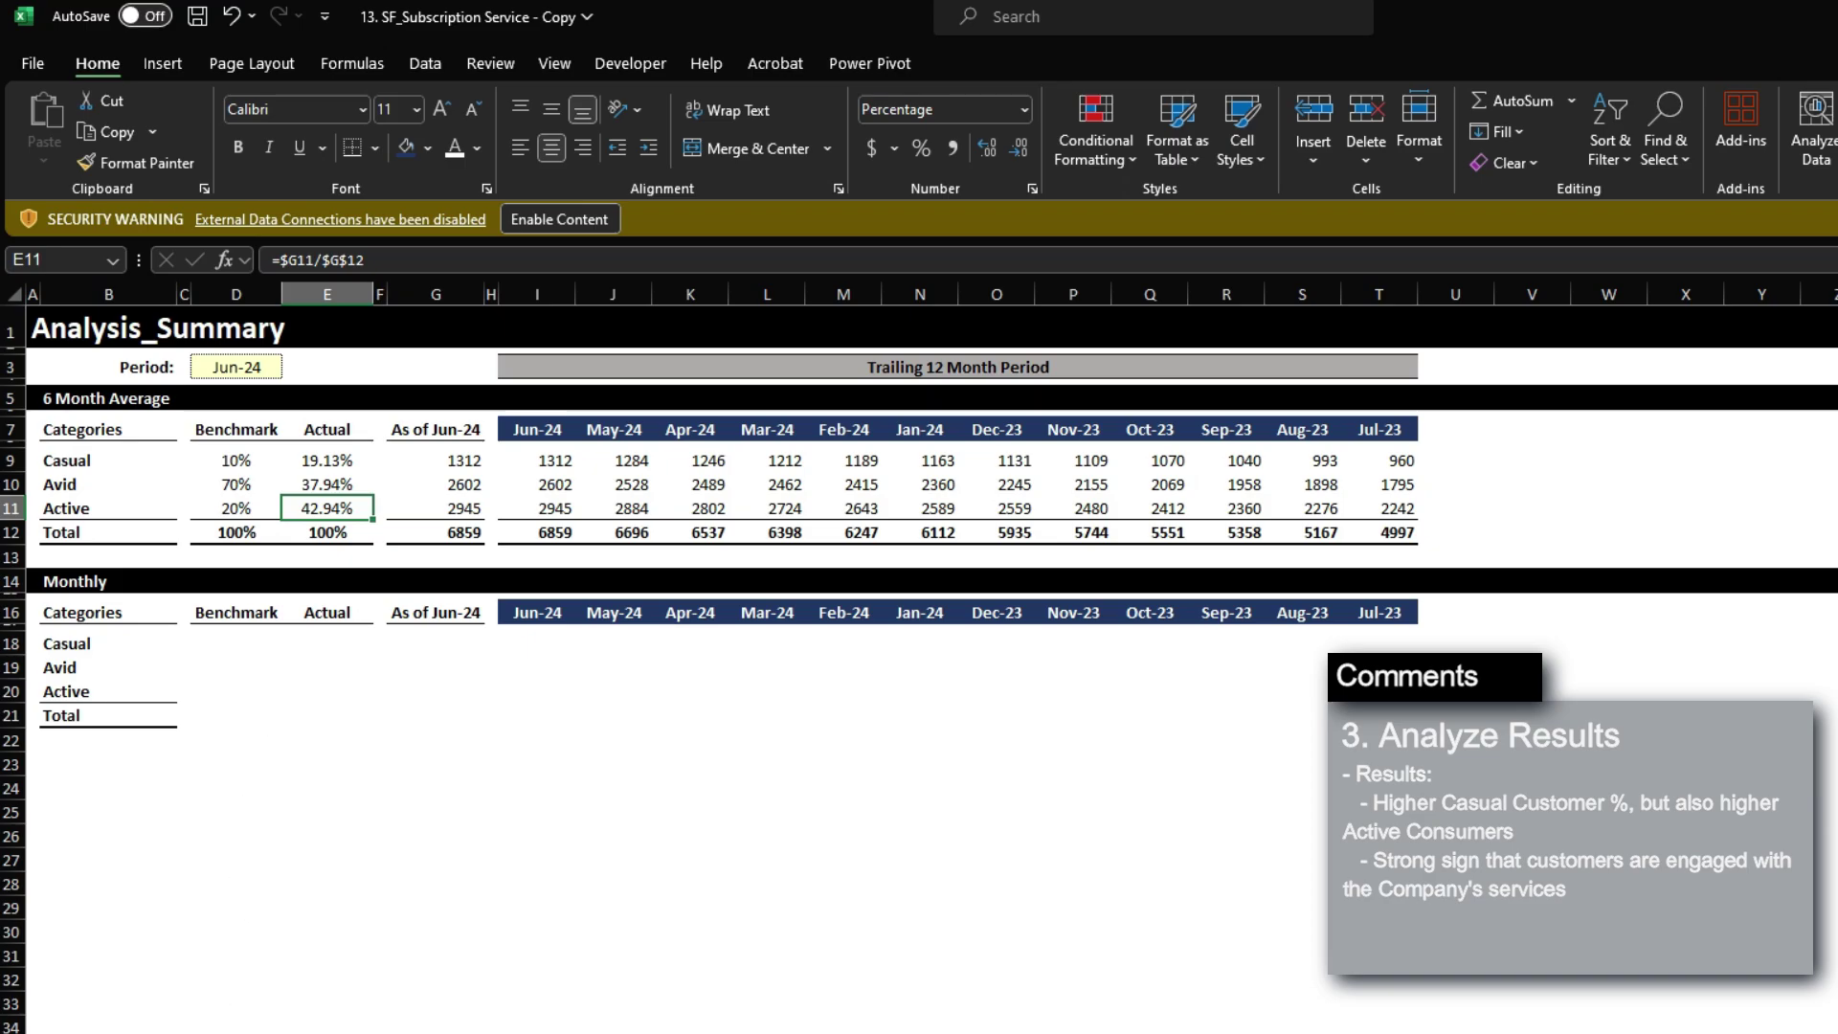
Review the Benchmark and Actual columns as chart source data and check the blank Dashboard sheet.
key(ctrl+Page_Up)
key(ctrl+Page_Up)
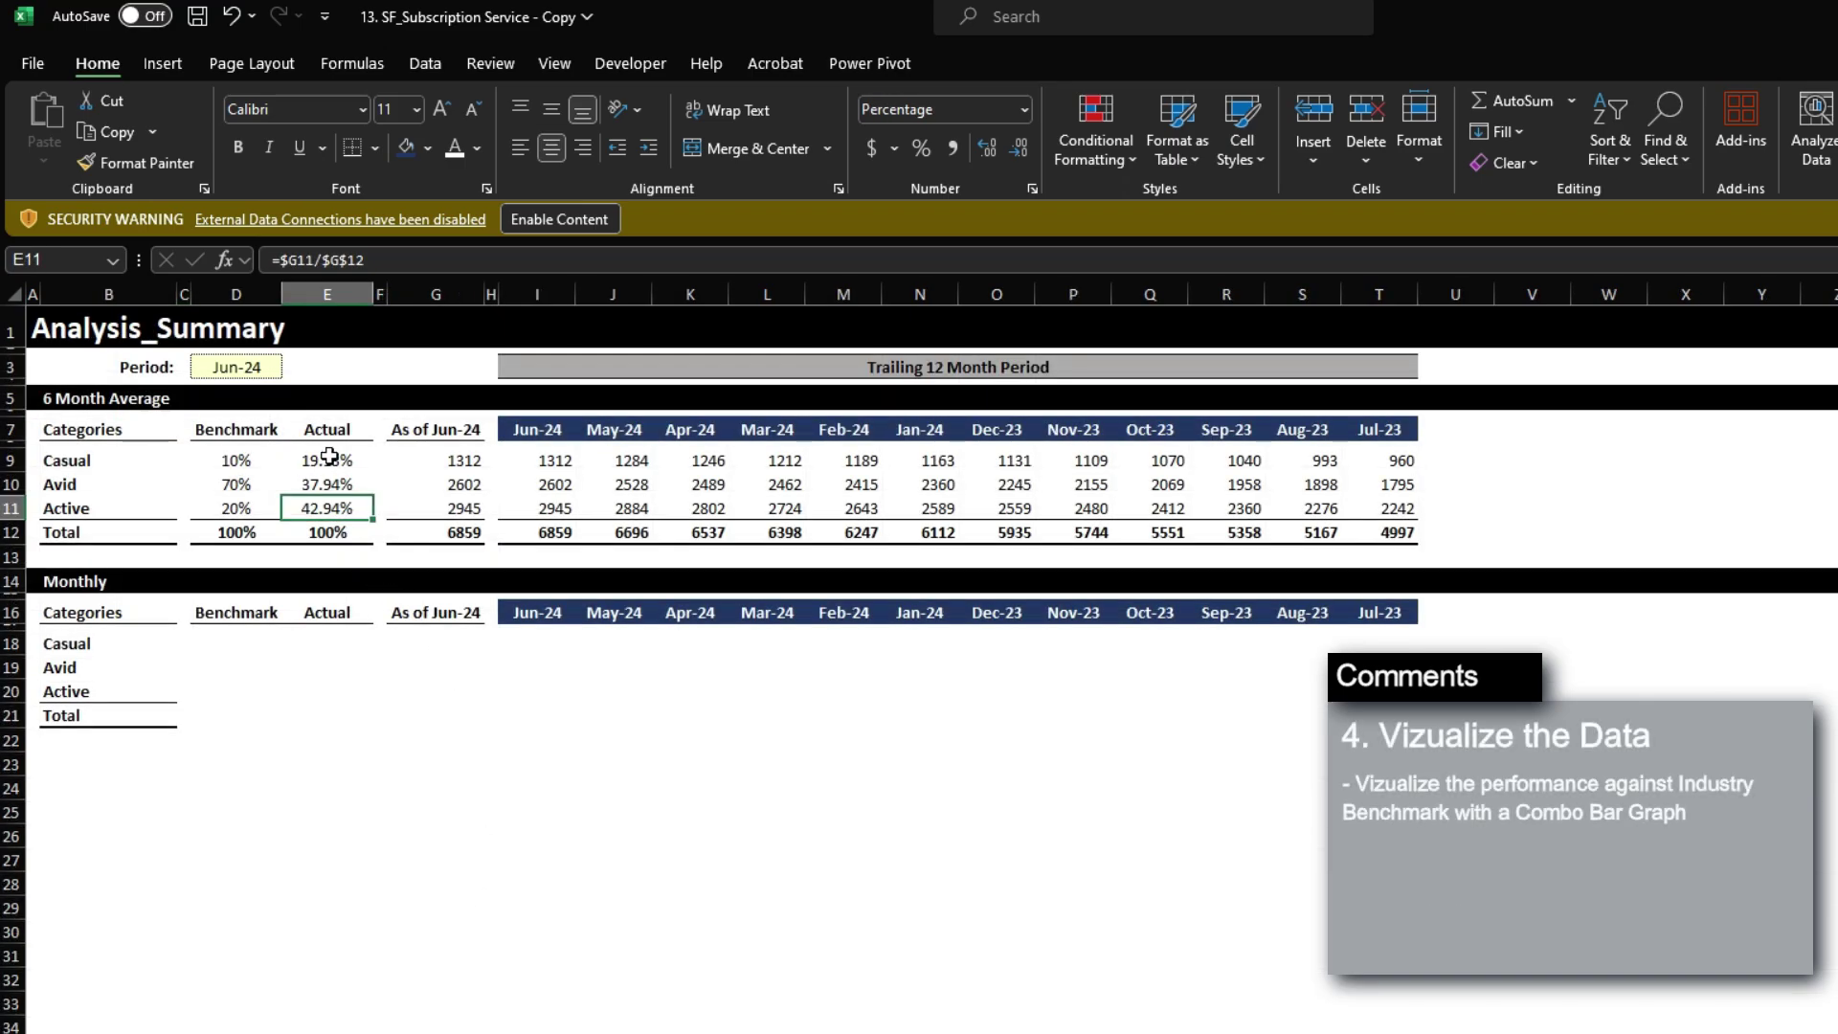
drag(331, 431, 327, 532)
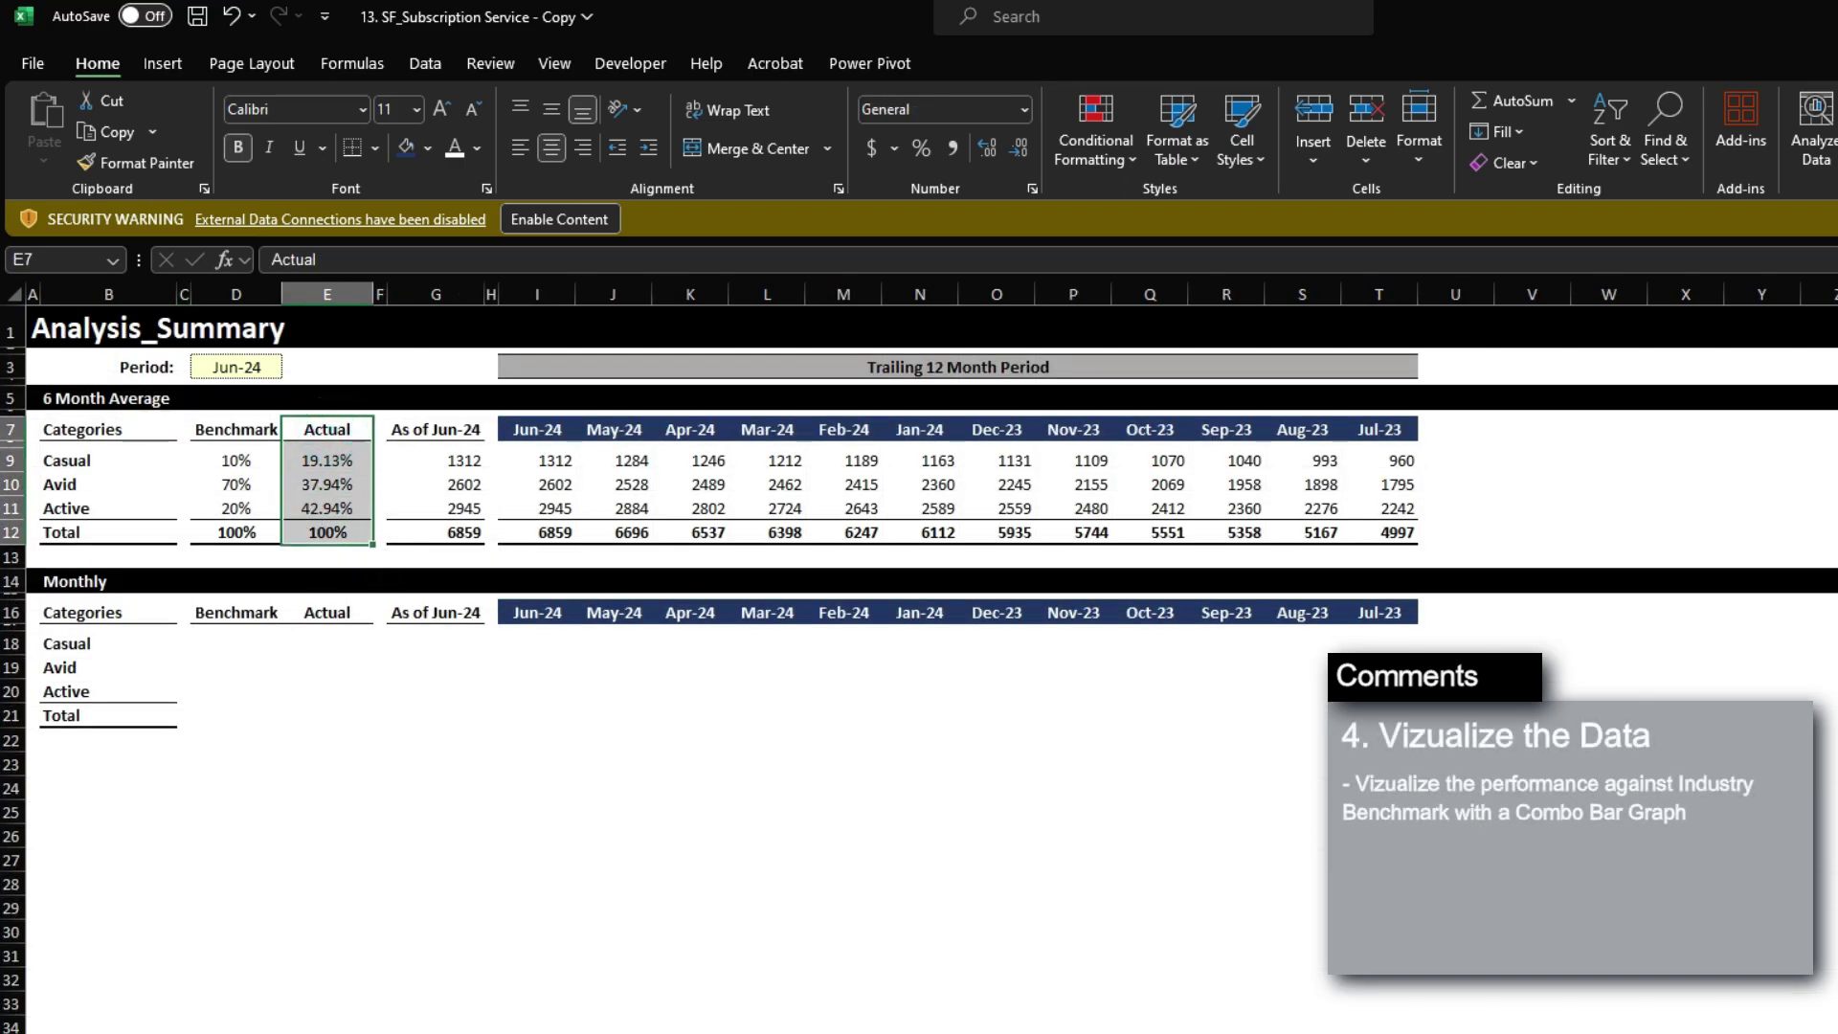
key(ctrl+Page_Down)
click(134, 379)
click(98, 386)
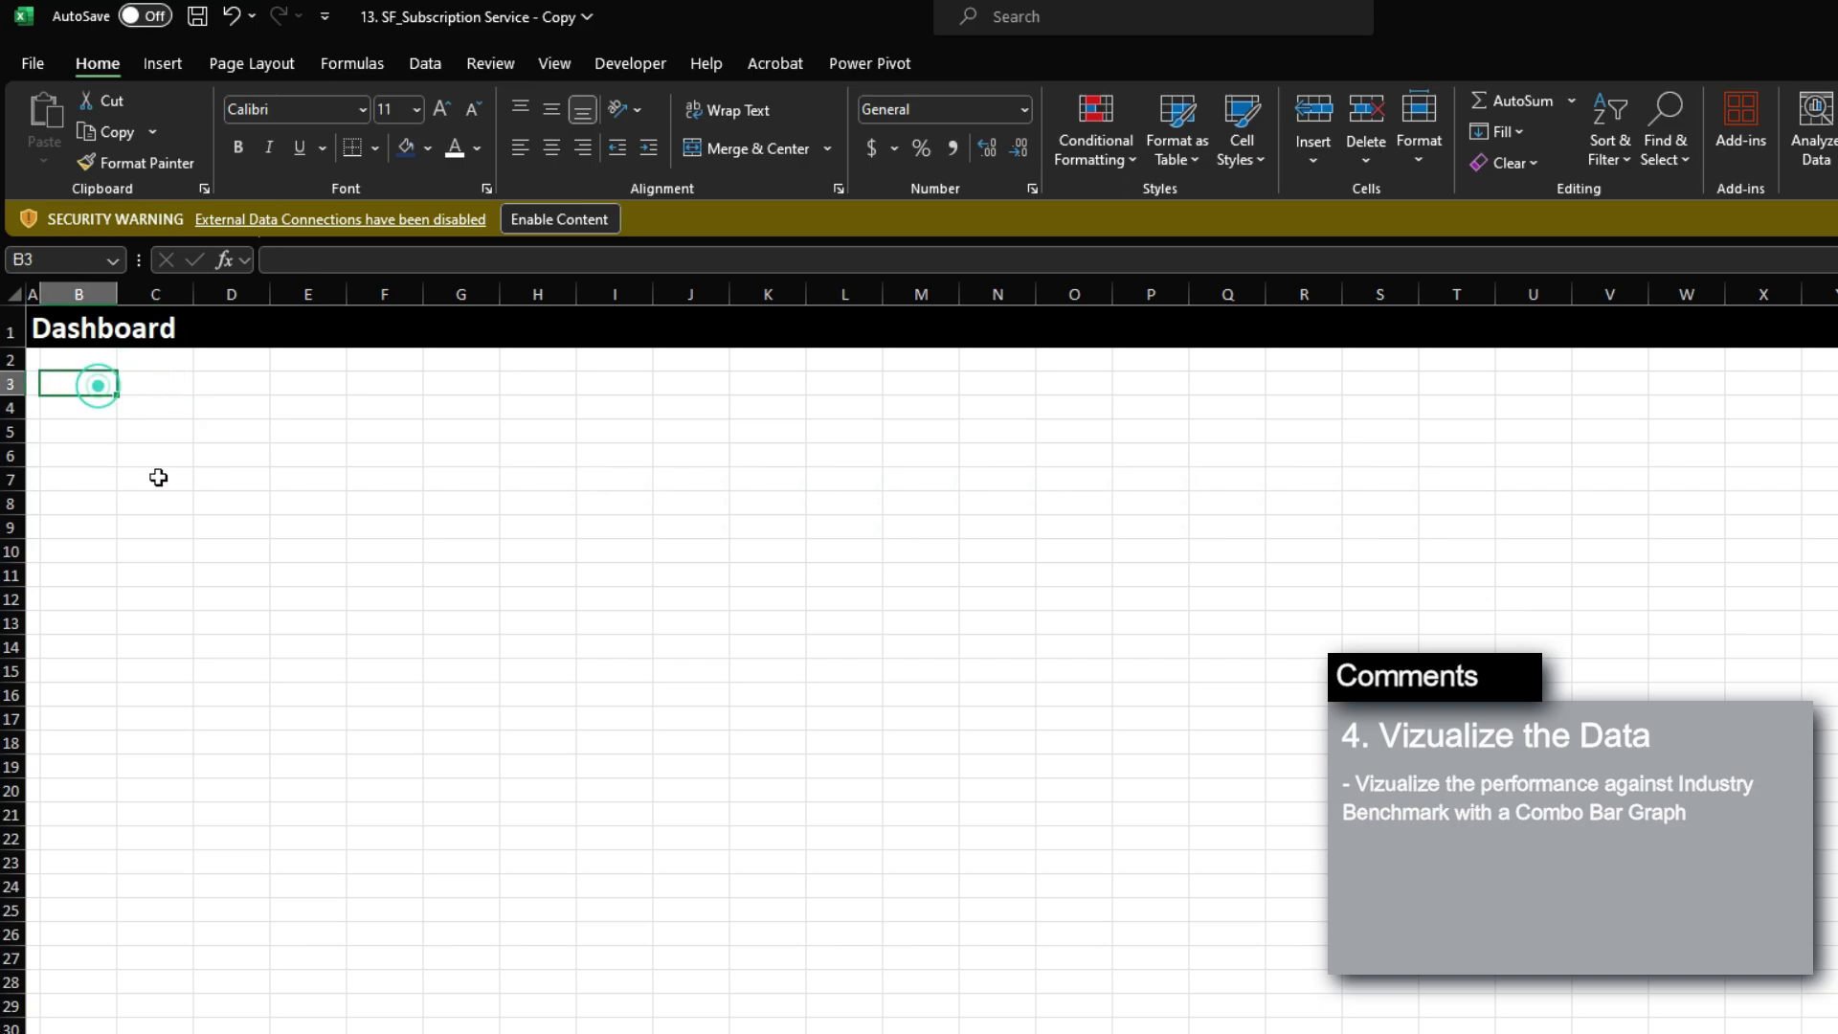
key(ctrl+Page_Up)
drag(222, 427, 236, 532)
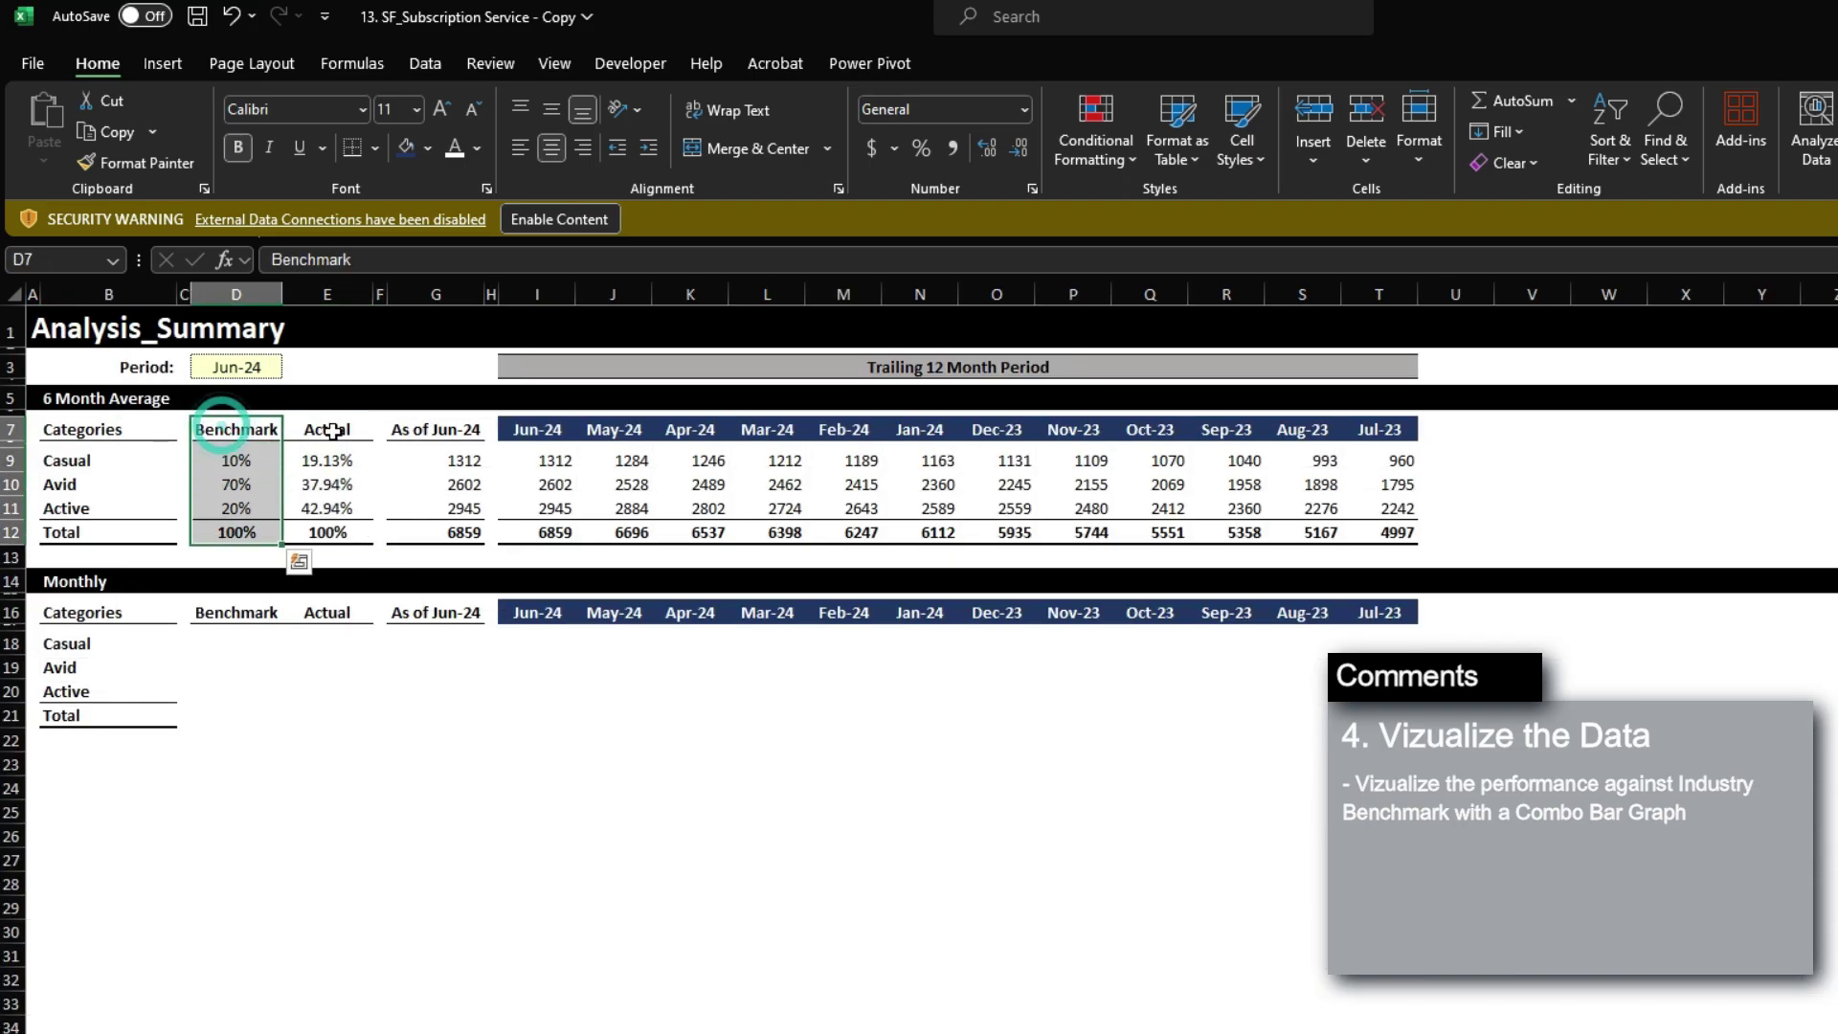
drag(333, 431, 328, 532)
Insert a blank clustered column chart on the Dashboard sheet and place it near cell B3.
key(ctrl+Page_Down)
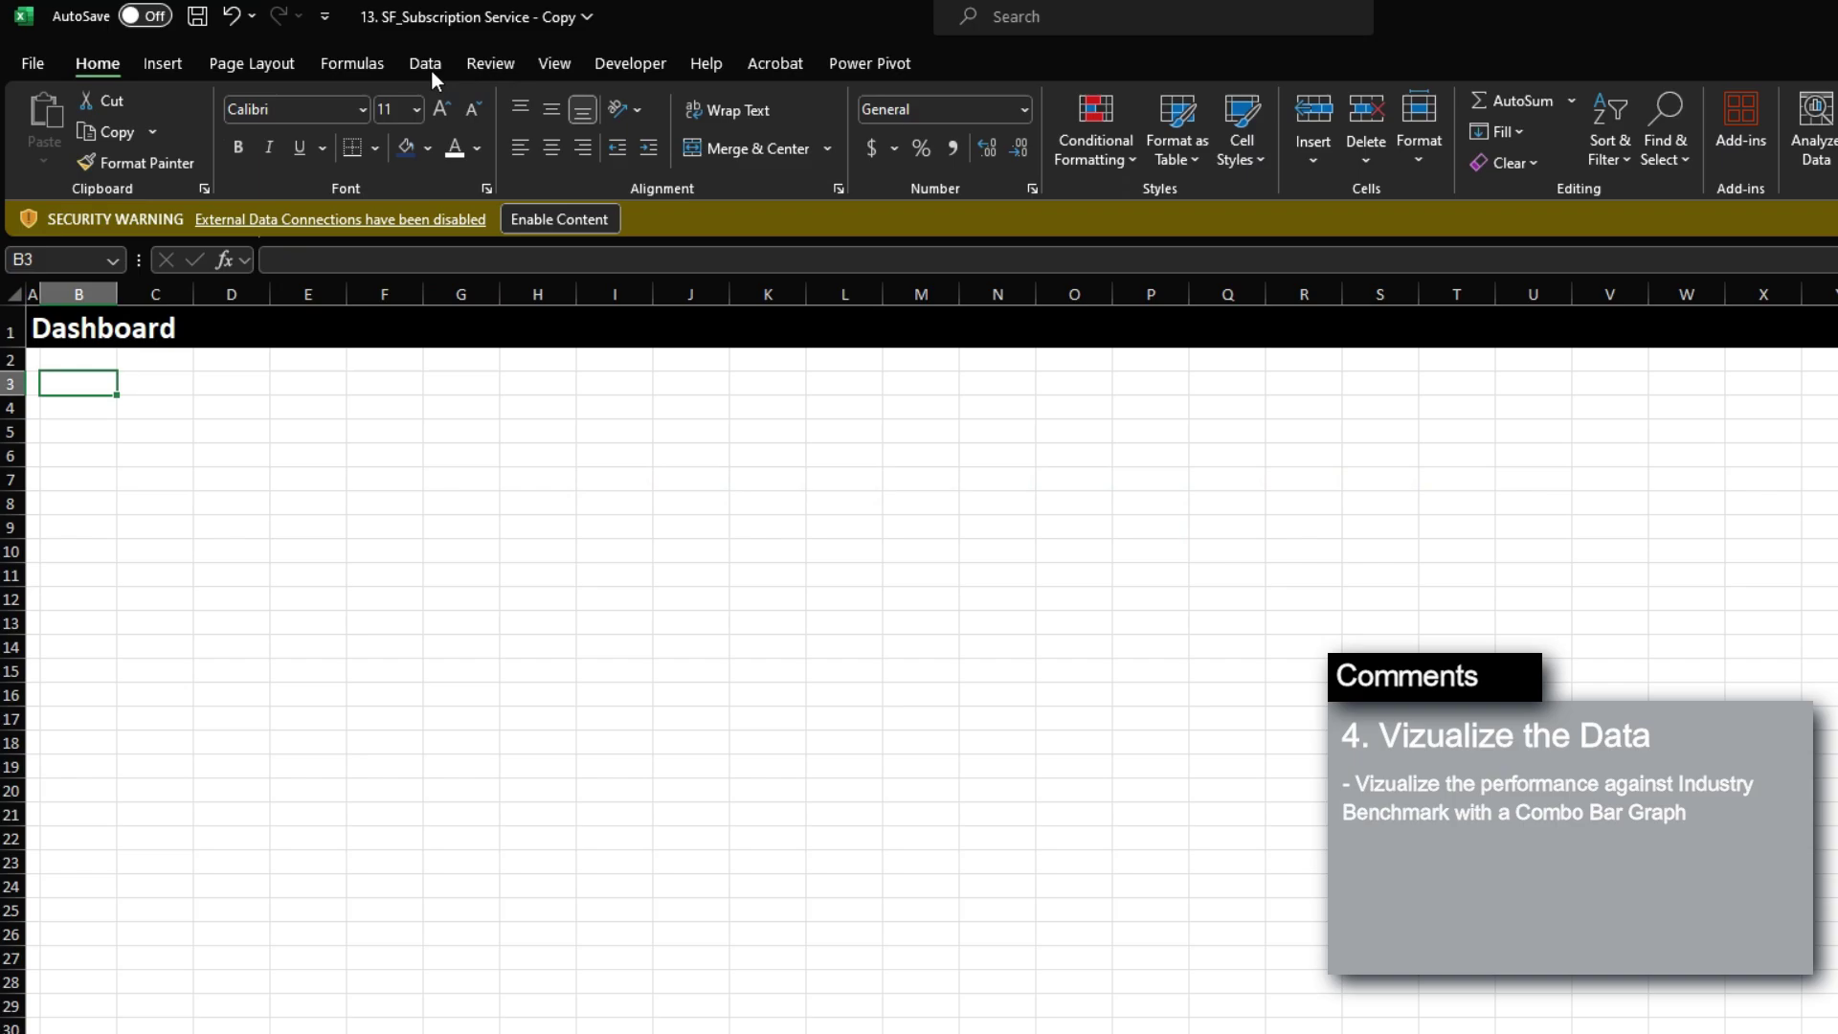
click(163, 64)
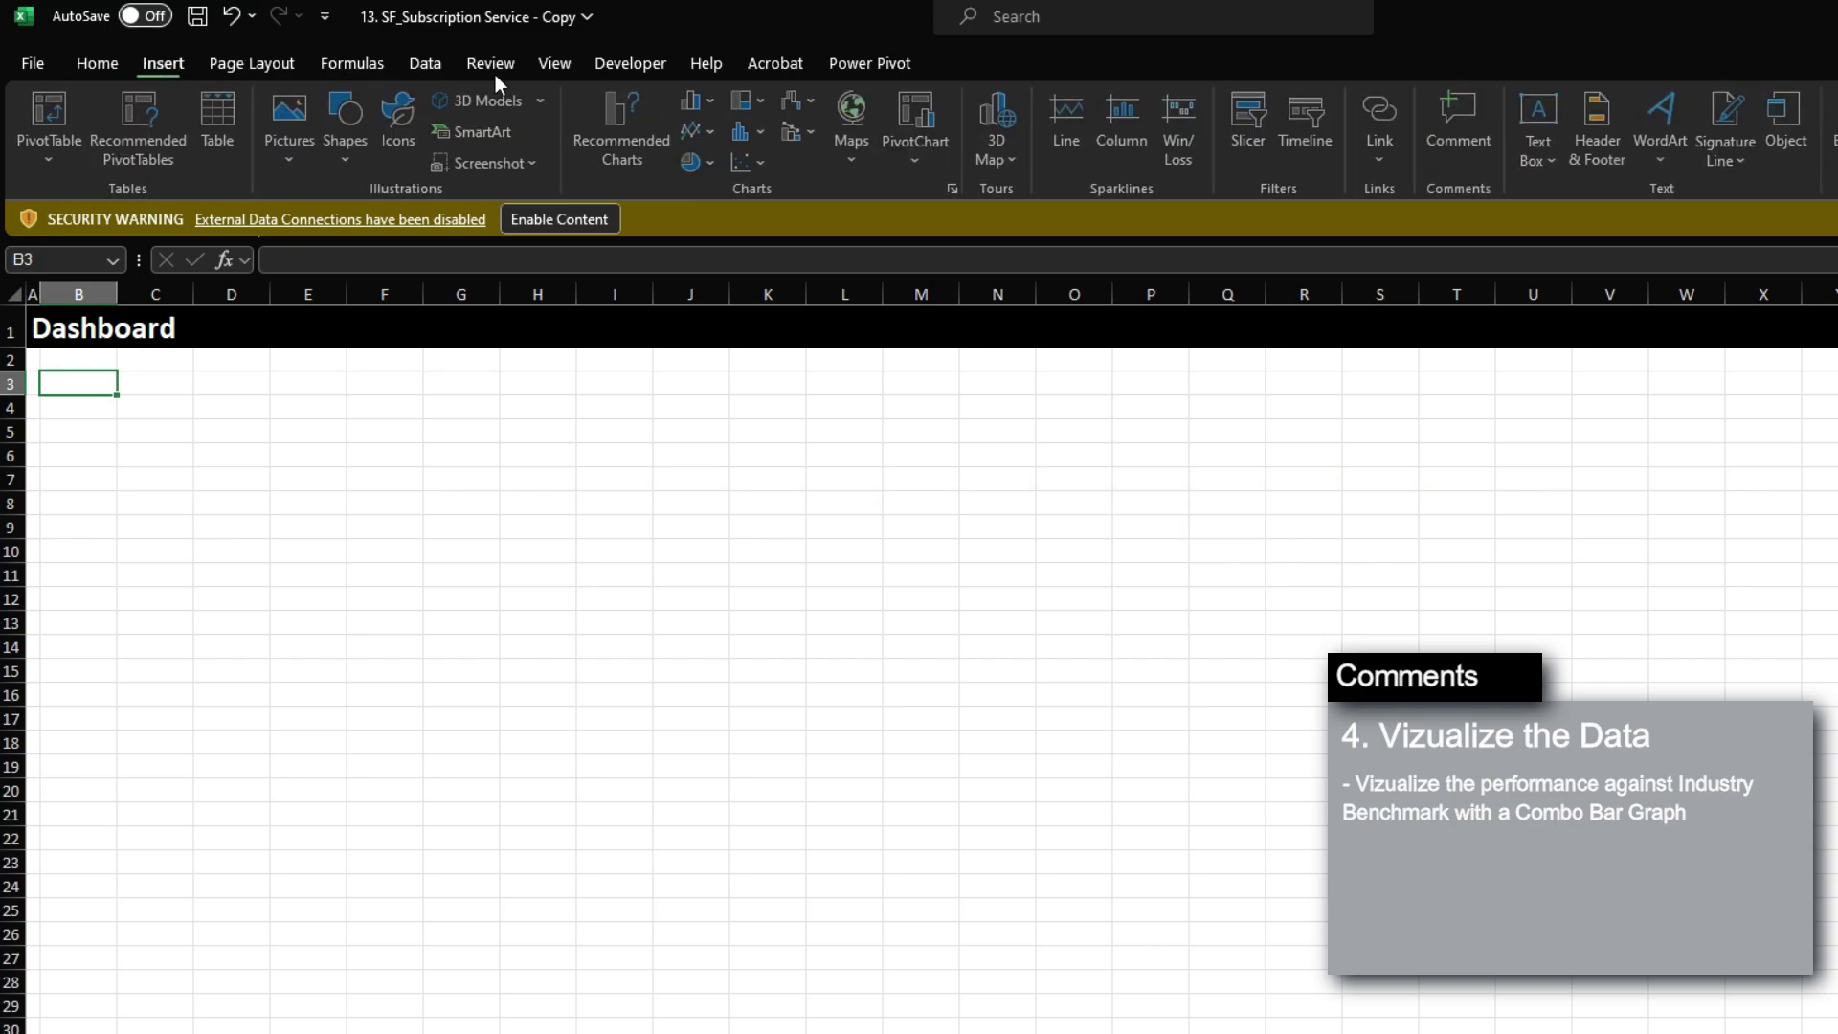
click(698, 100)
click(702, 169)
drag(891, 627, 94, 431)
Set the blank chart's data range to the categories, Benchmark and Actual columns without the Total row, Analysis_Summary!$B$7:$E$11.
right_click(299, 443)
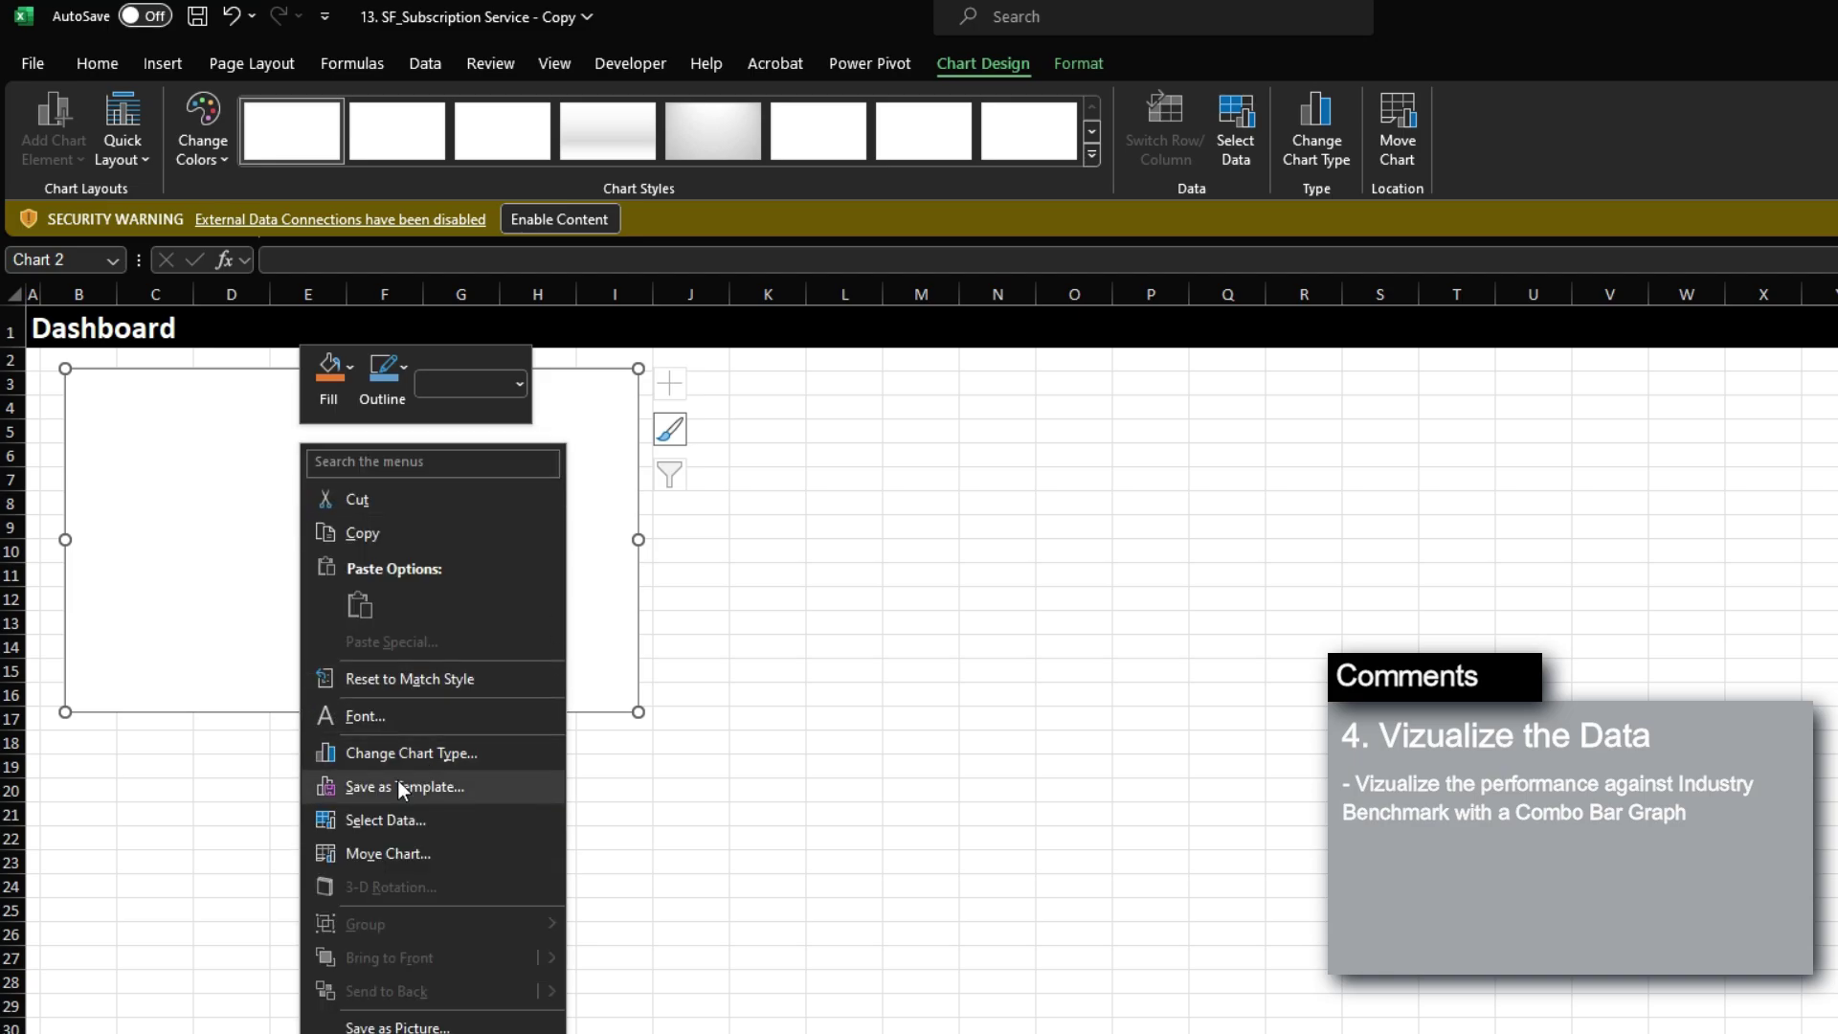
click(394, 822)
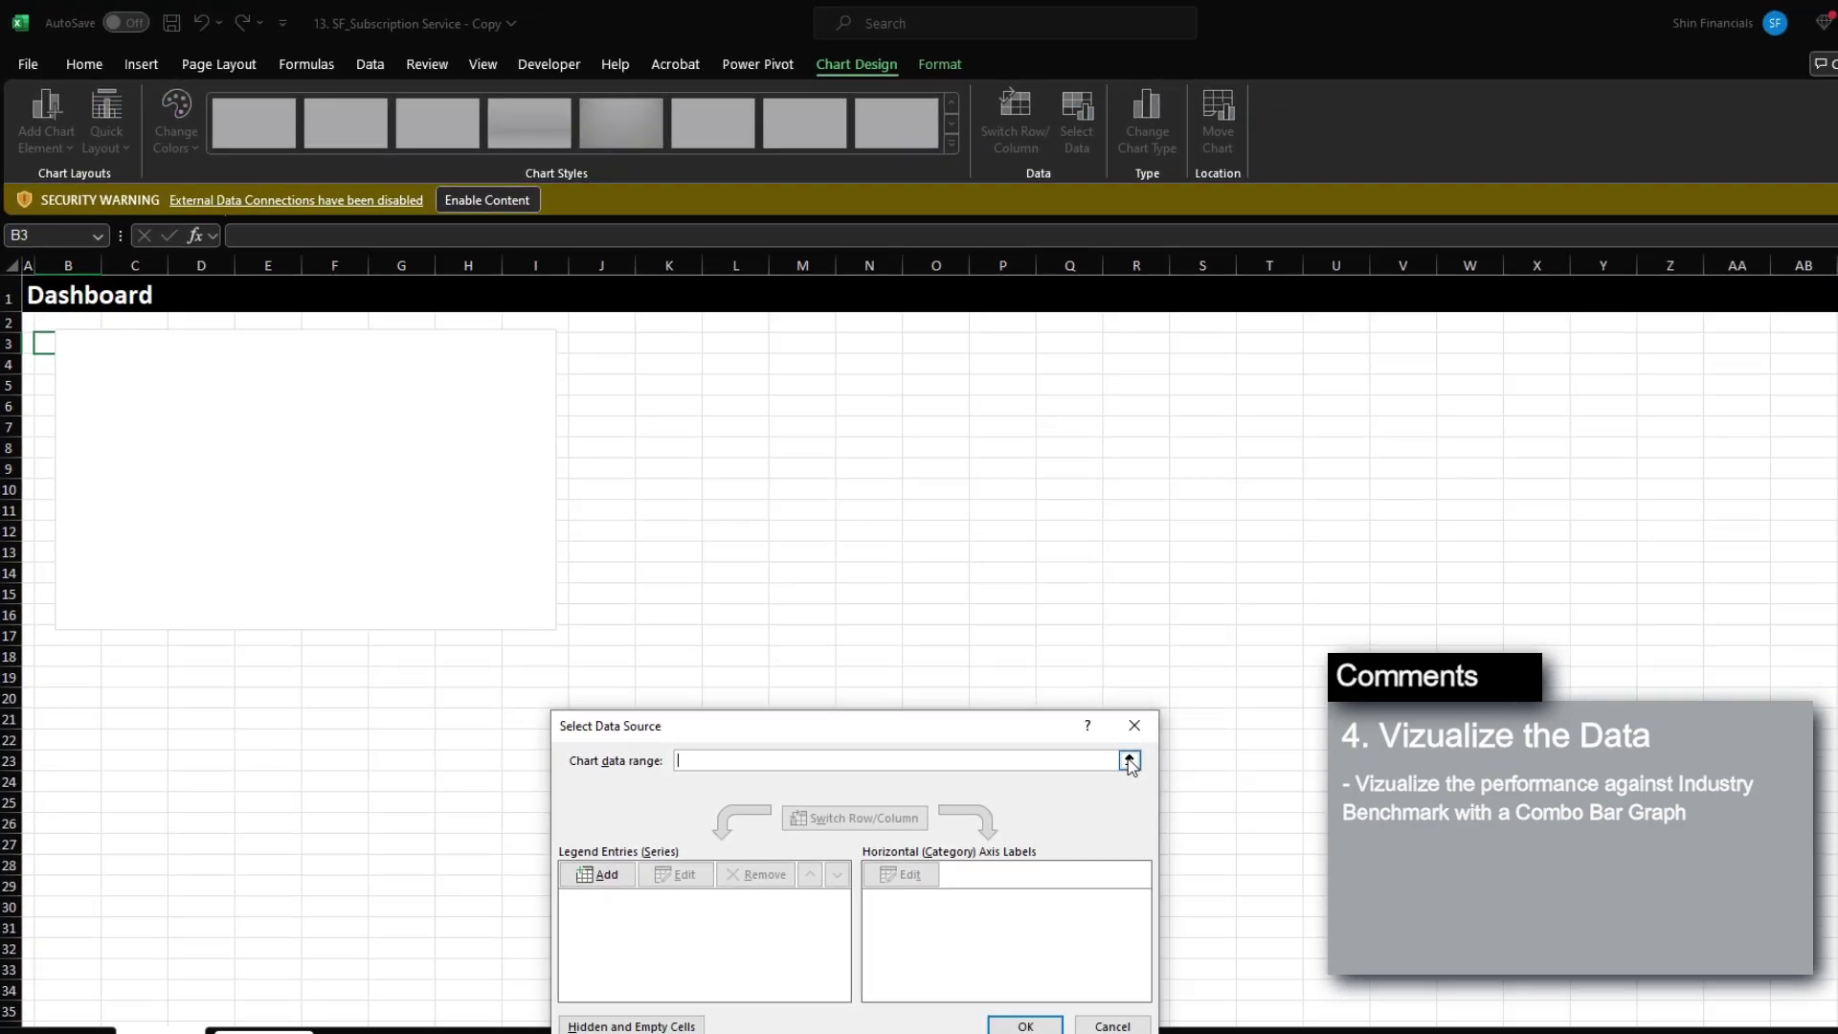
click(1245, 831)
click(380, 1015)
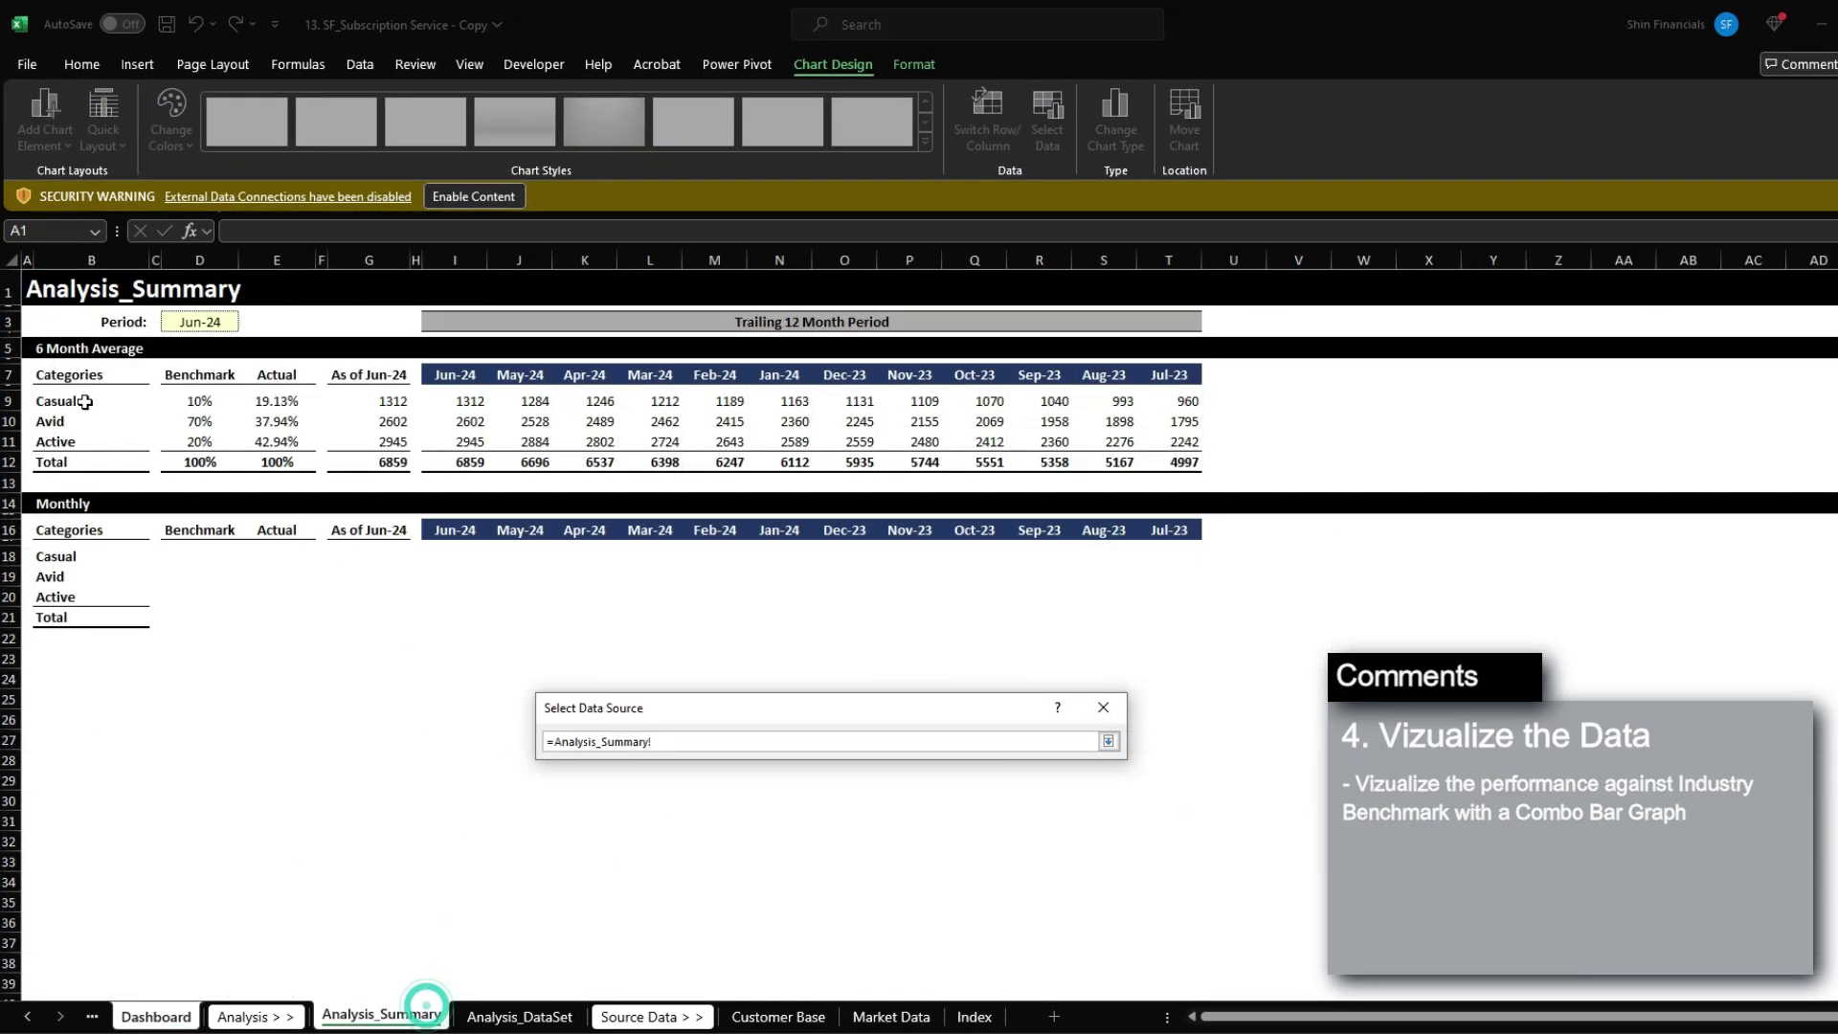
click(46, 400)
drag(67, 371, 308, 463)
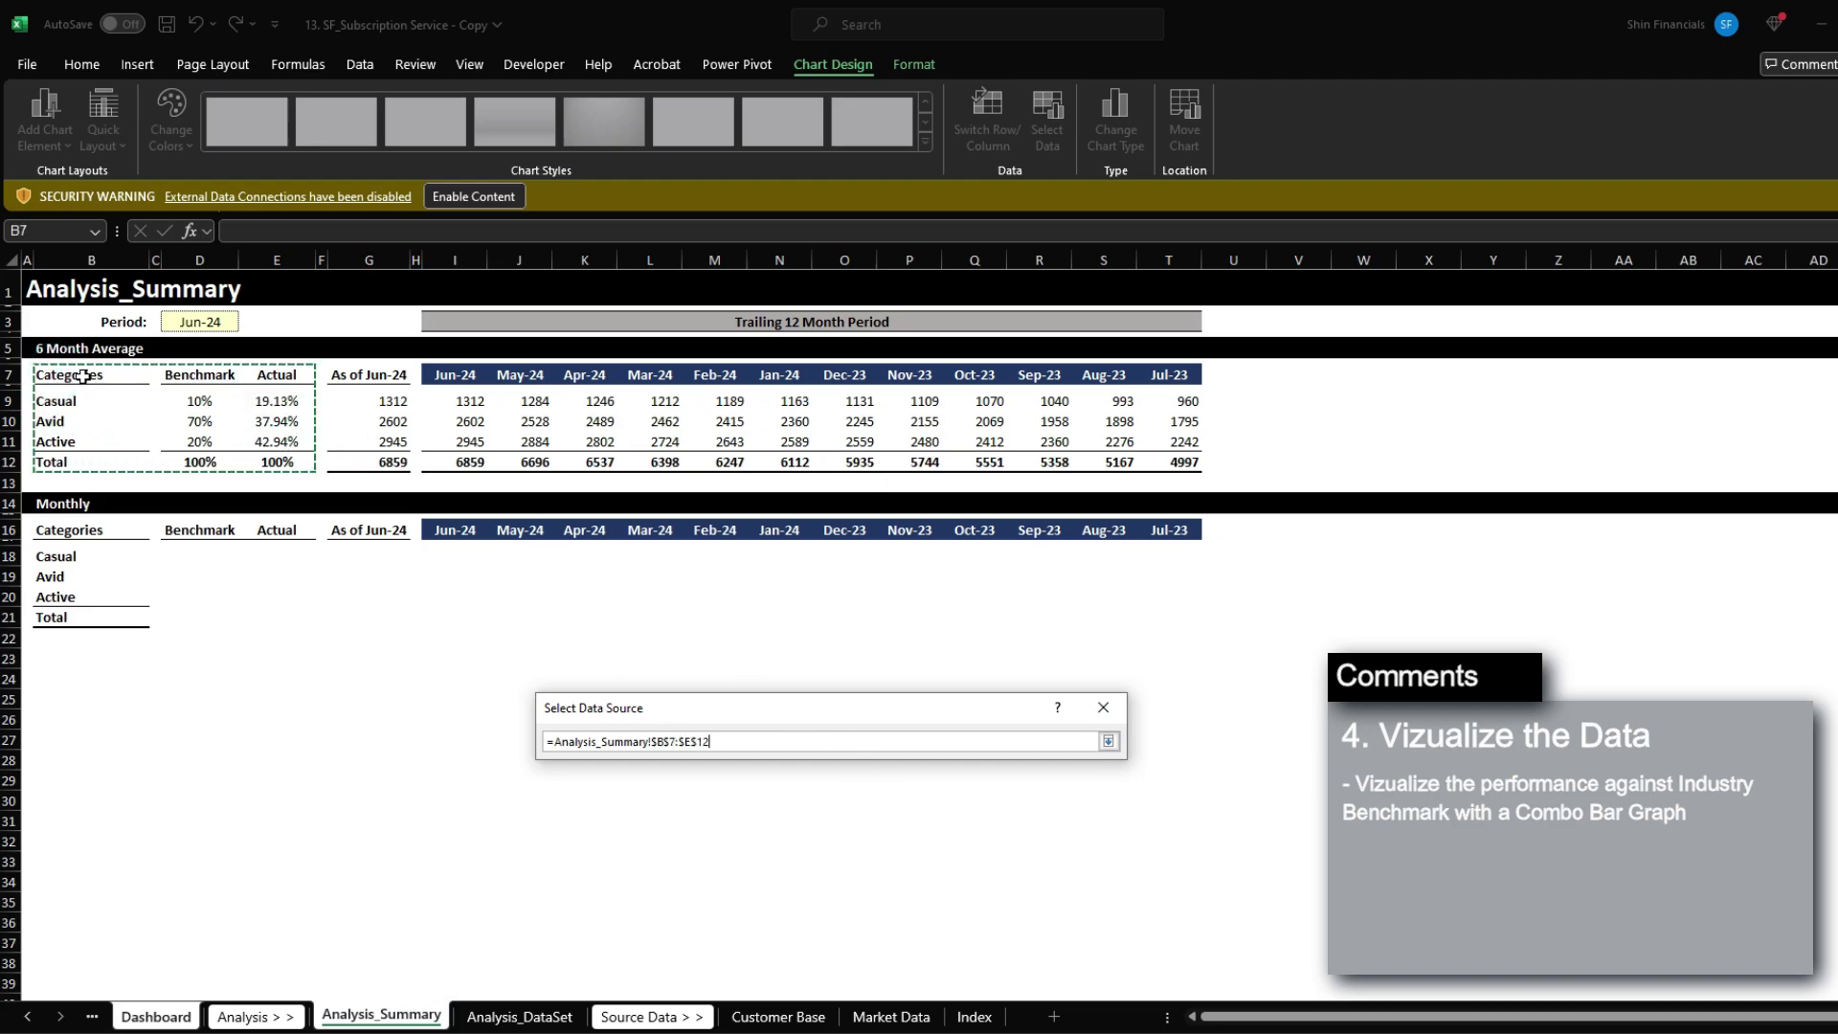
drag(67, 373, 287, 441)
key(Return)
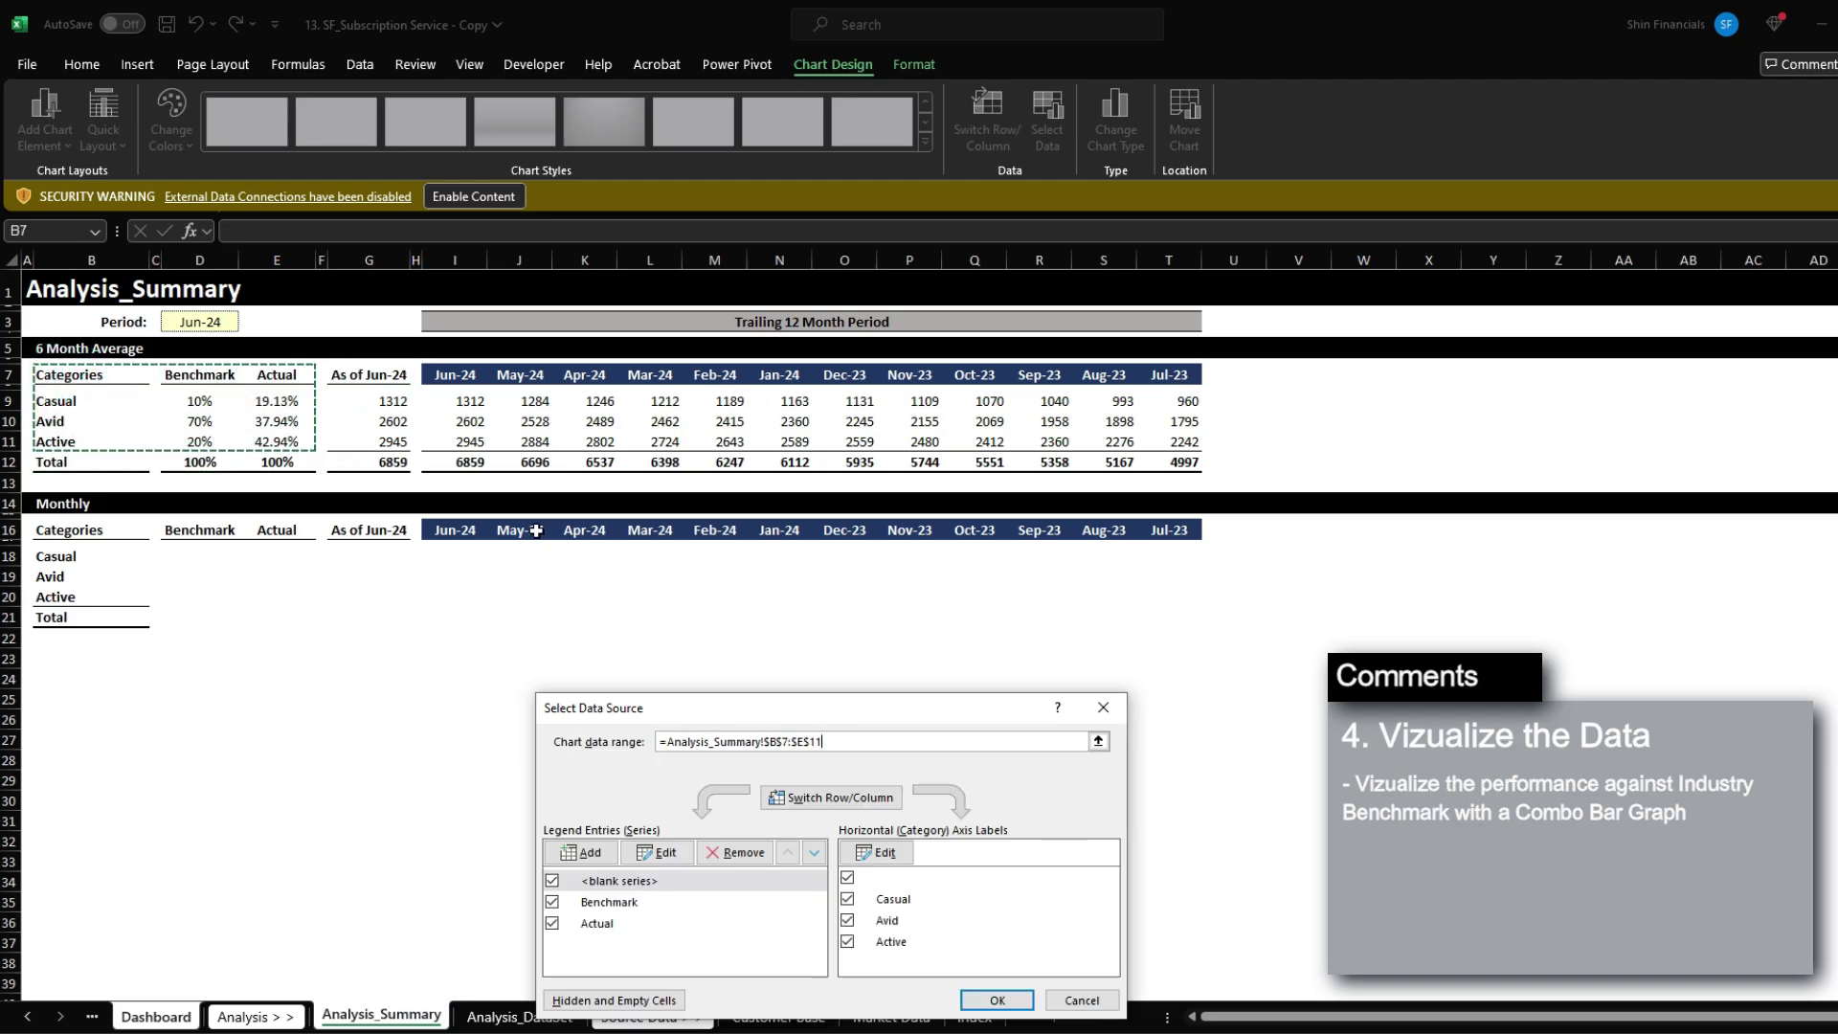
Remove the blank series from the chart's data source, keeping the Benchmark and Actual series.
click(605, 890)
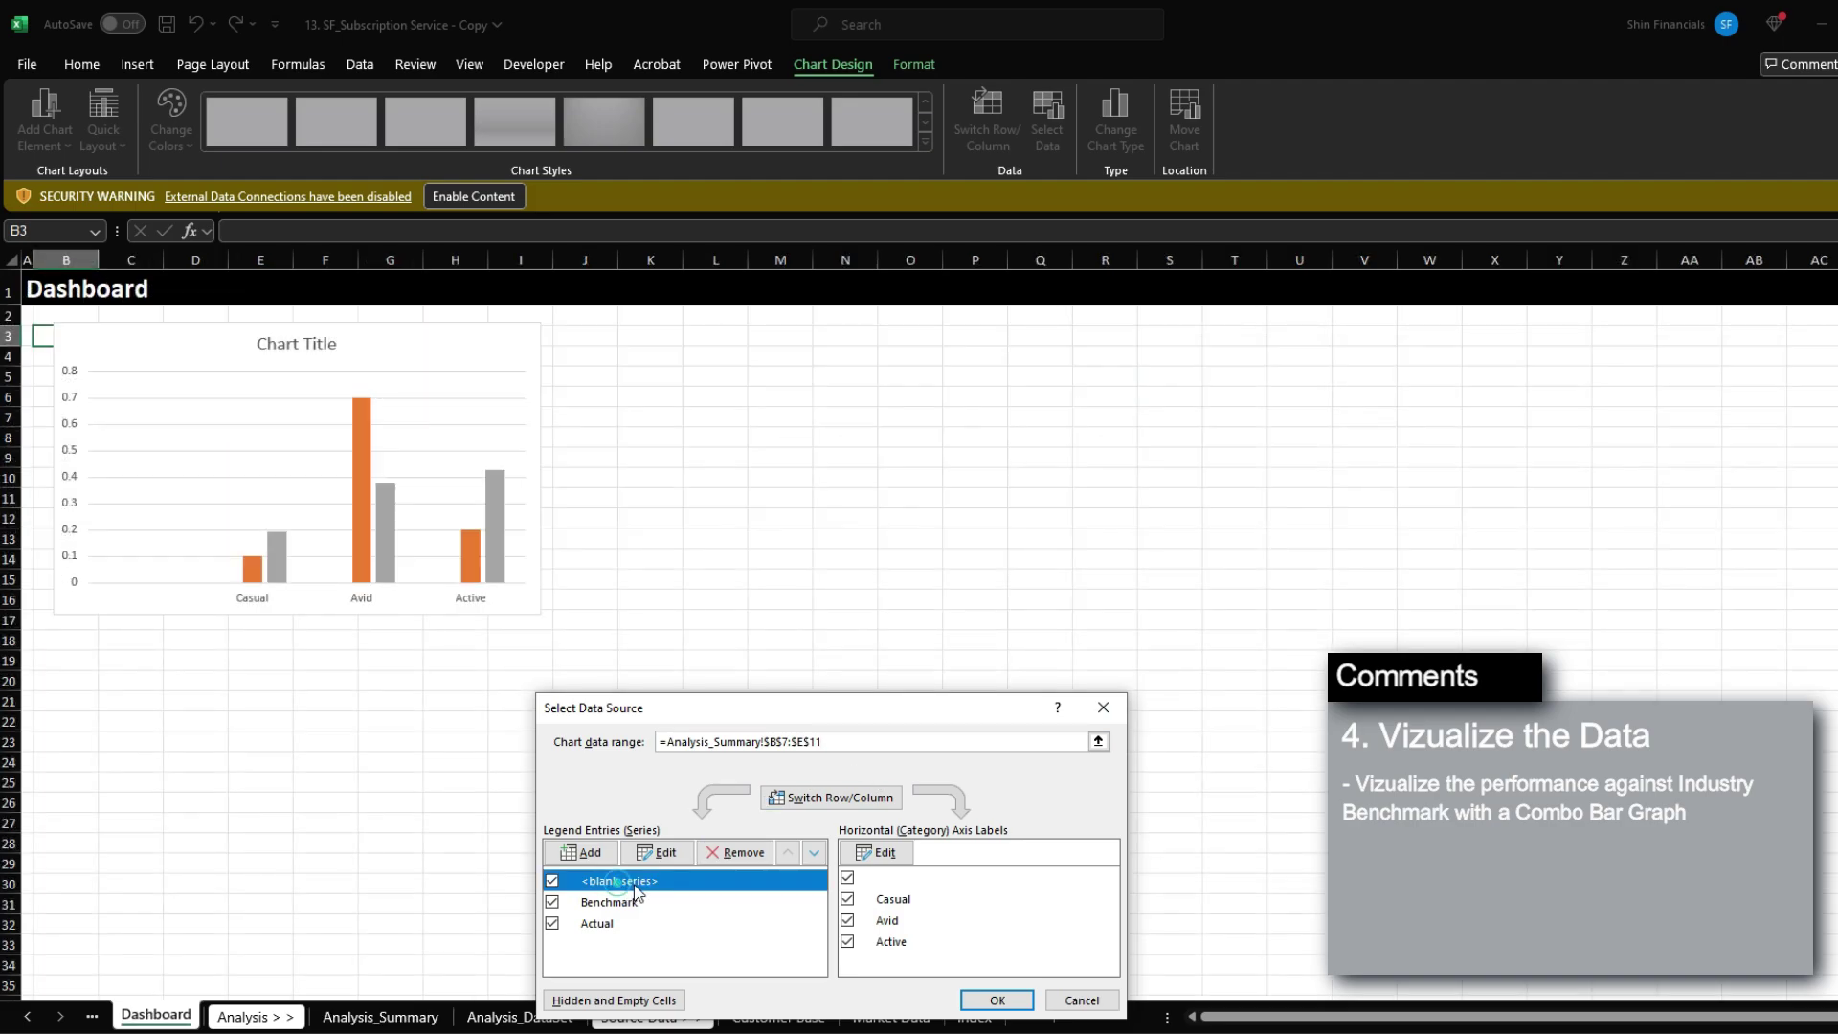
click(726, 851)
click(637, 887)
click(612, 902)
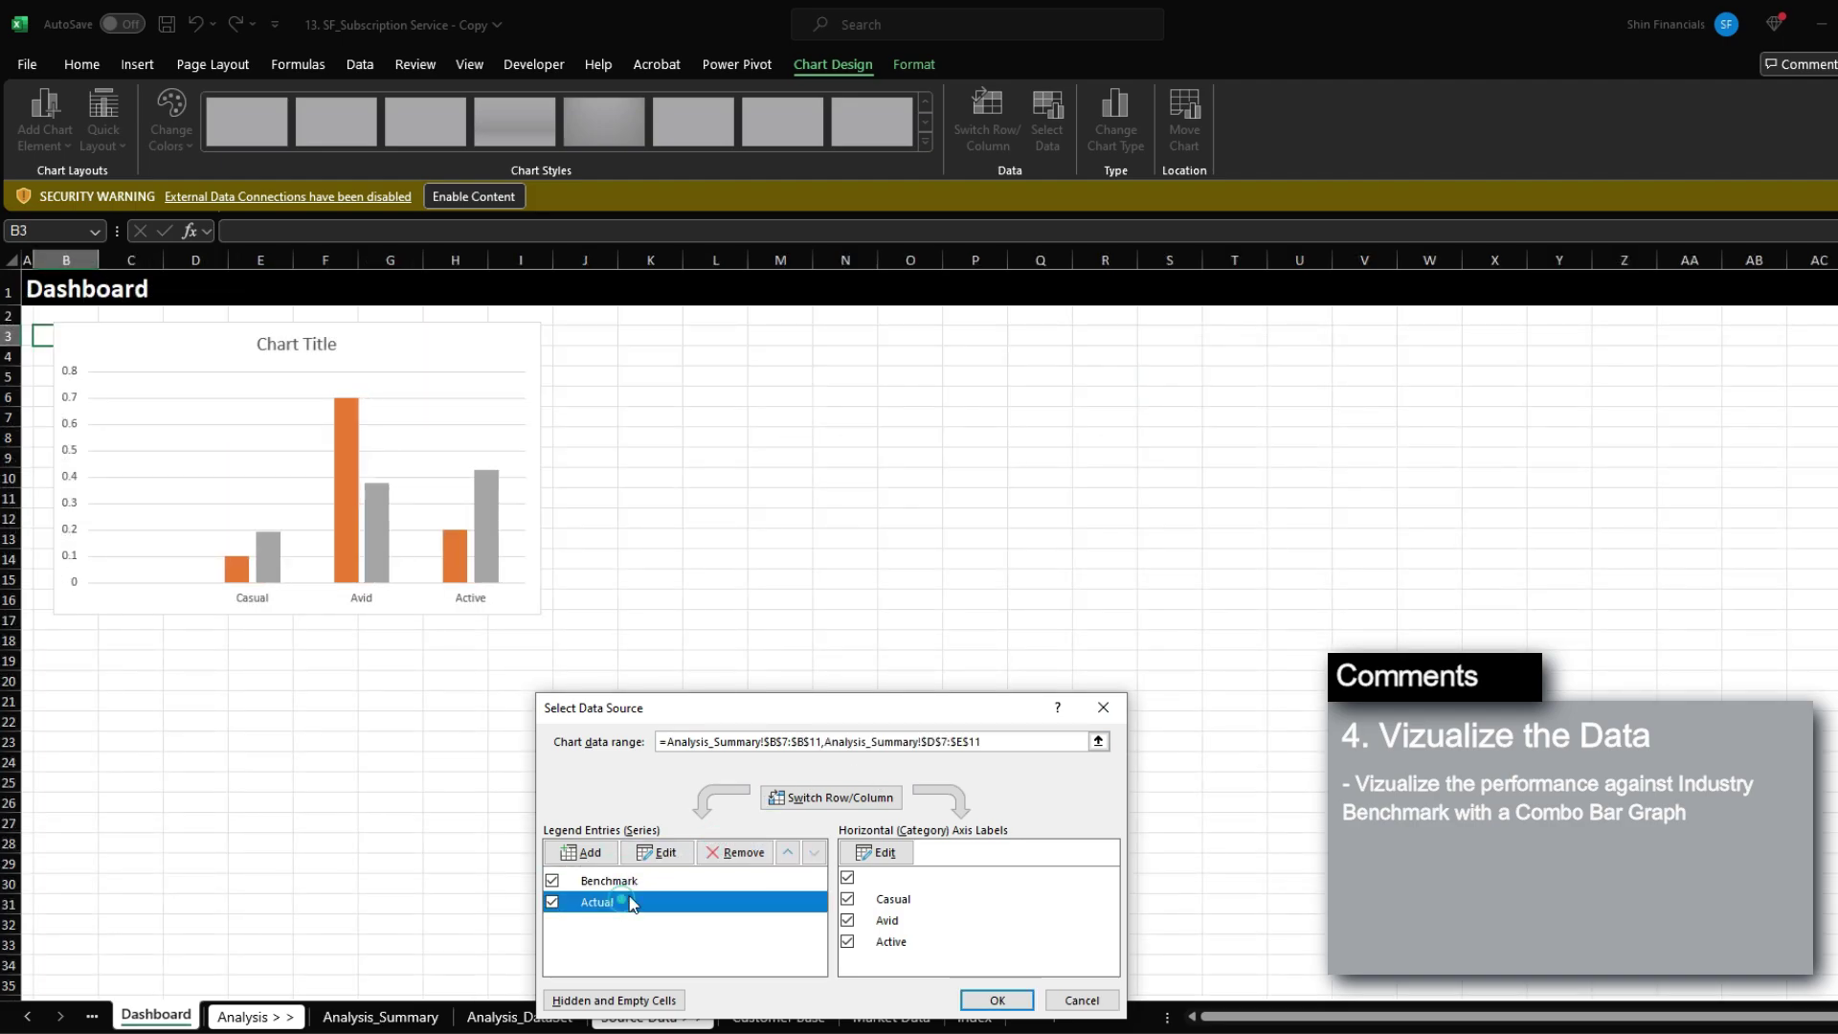
Set the chart's horizontal axis label range to Analysis_Summary!$B$9:$B$11 and apply the data source changes.
click(873, 878)
click(885, 853)
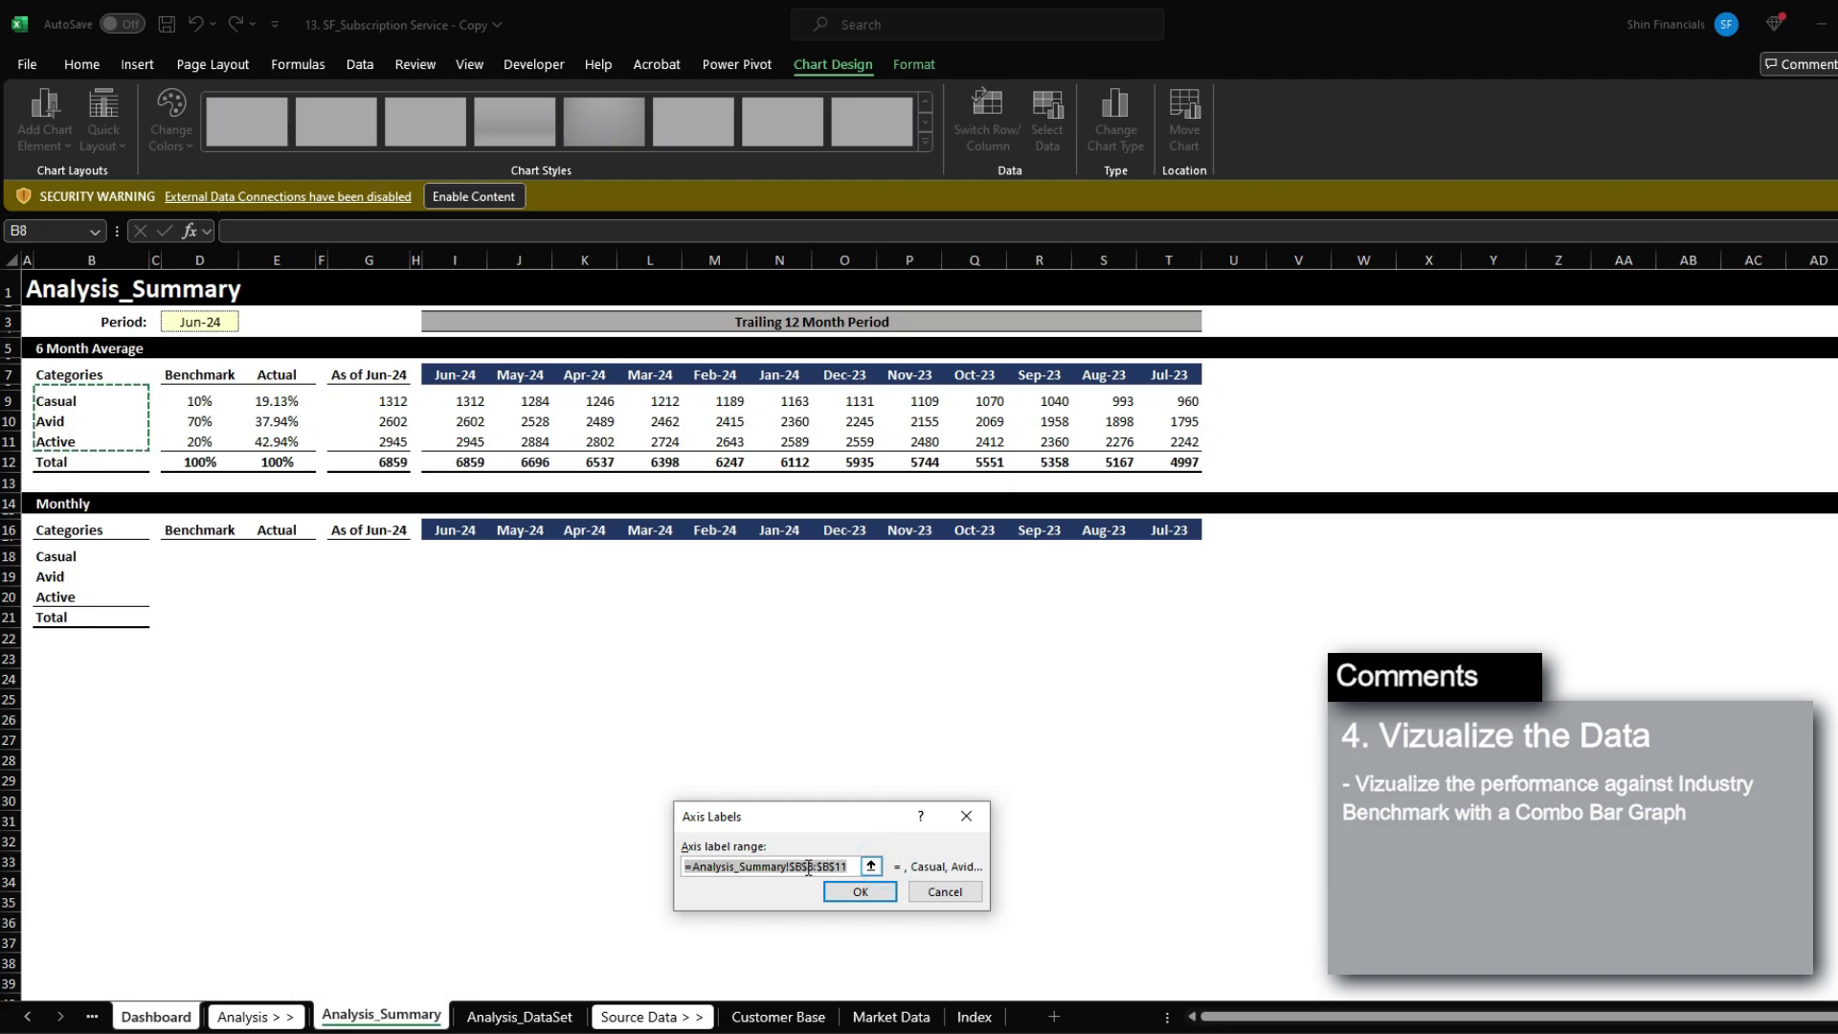
click(807, 866)
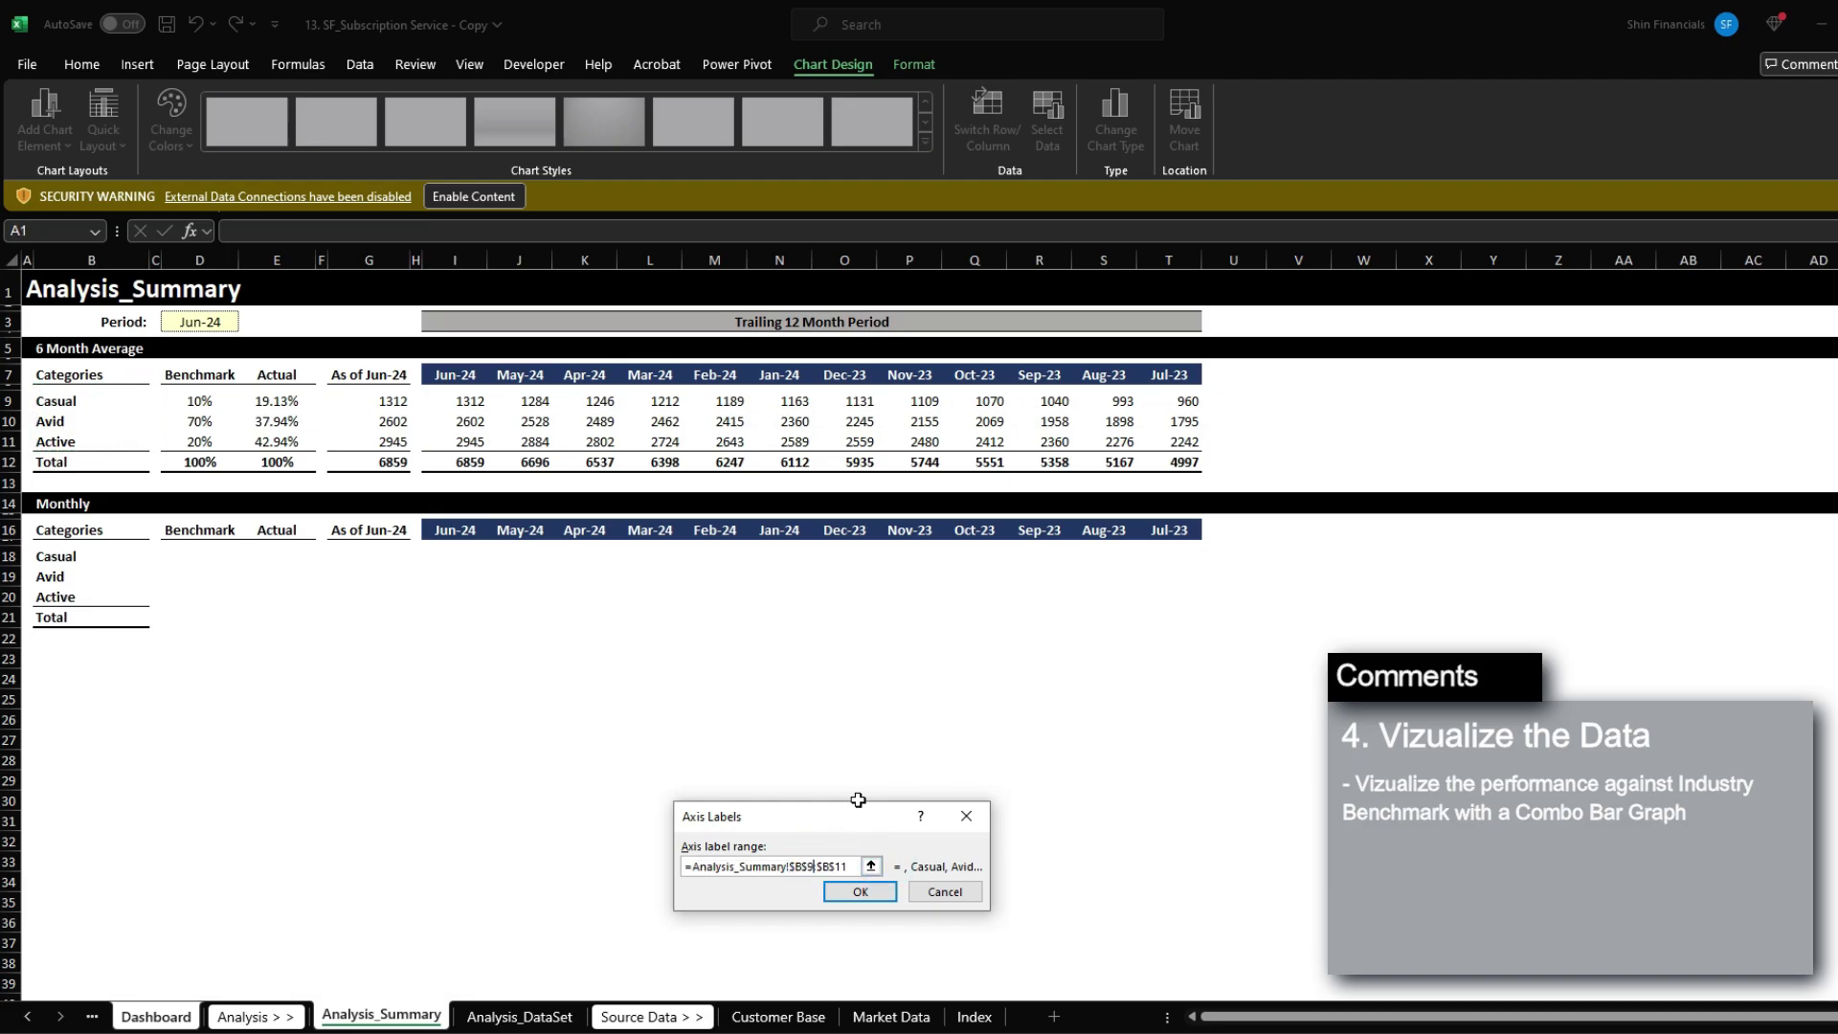
key(Return)
click(996, 999)
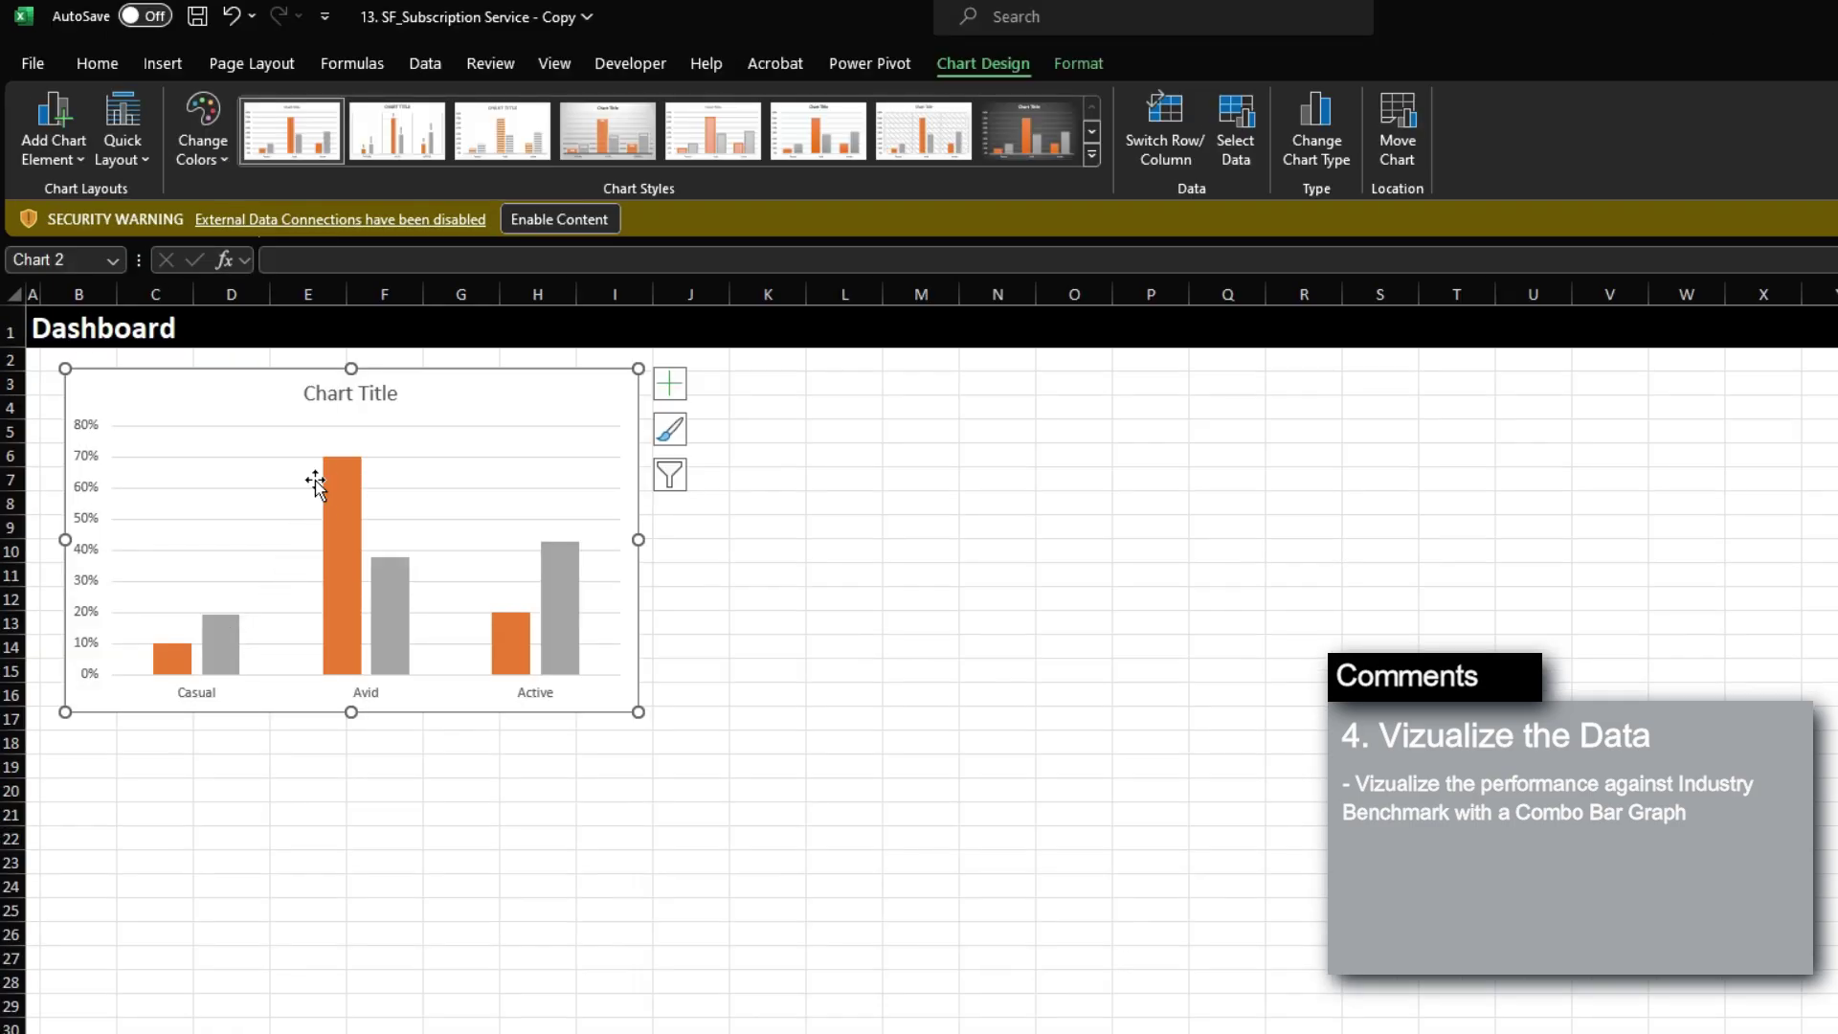
Change the chart to a custom combo with Benchmark and Actual both as clustered columns and Actual on the secondary axis.
right_click(566, 395)
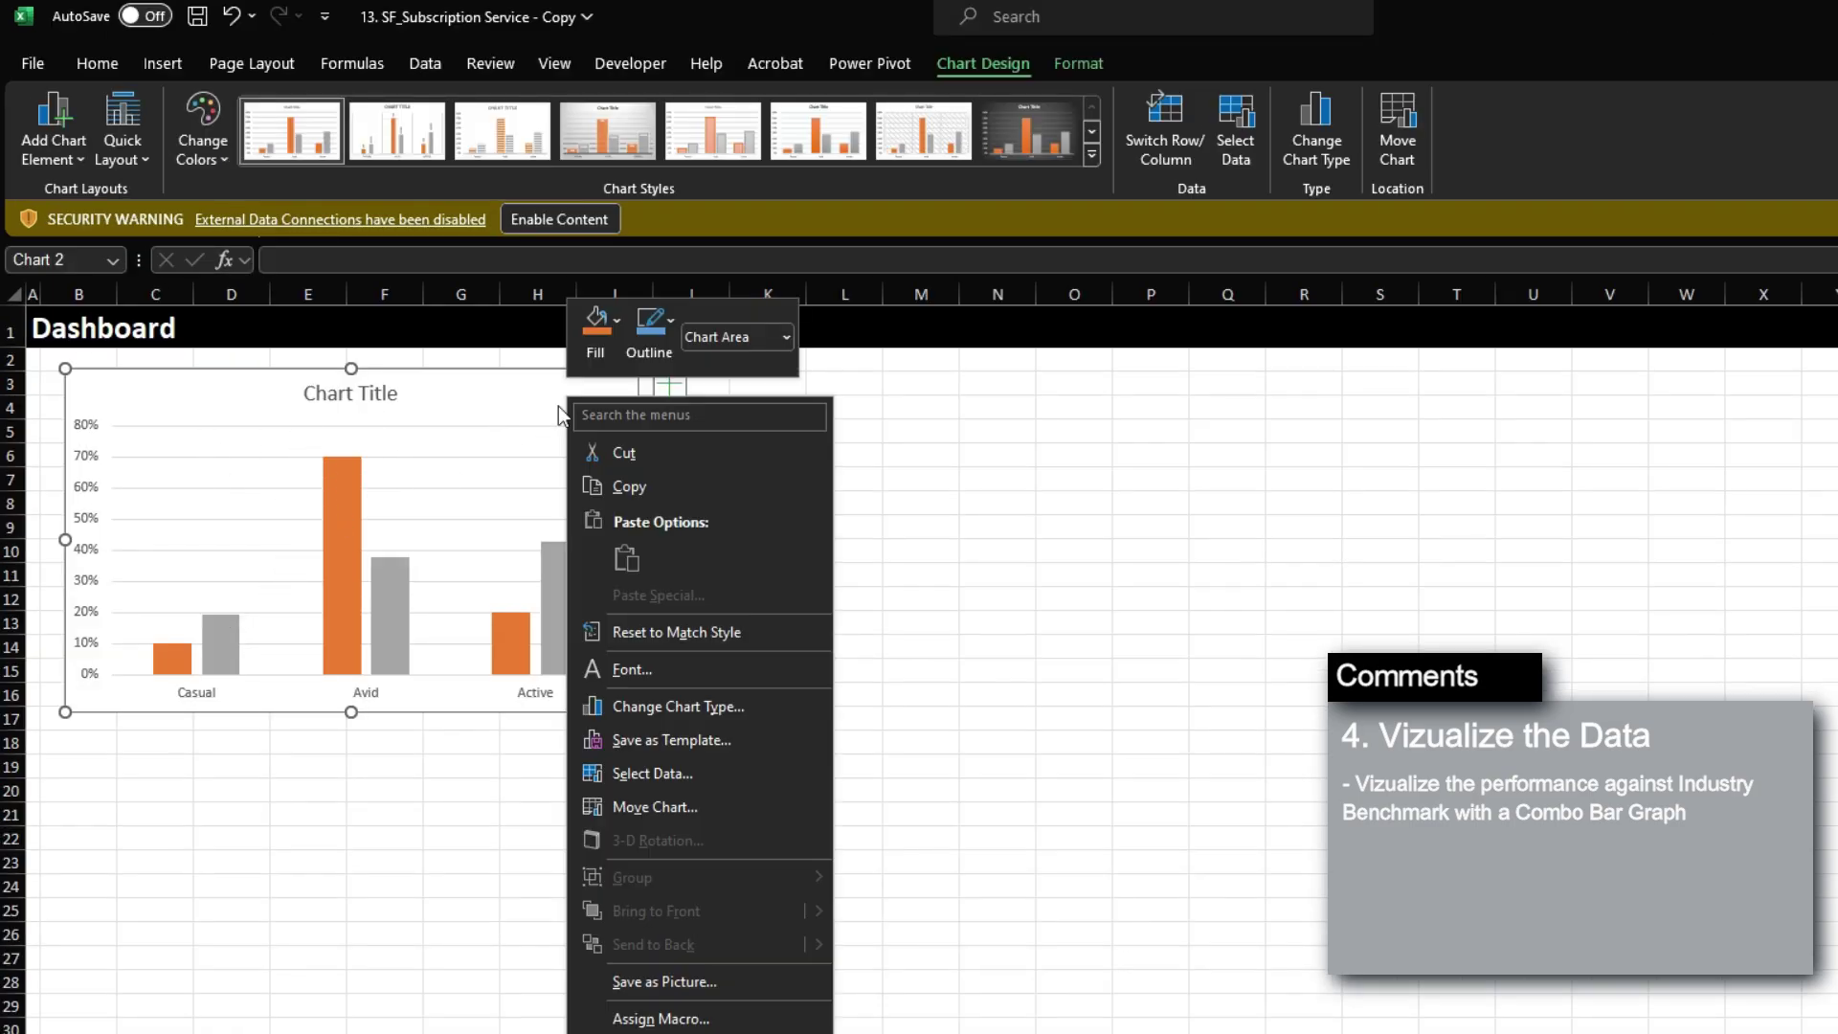
click(672, 706)
click(846, 874)
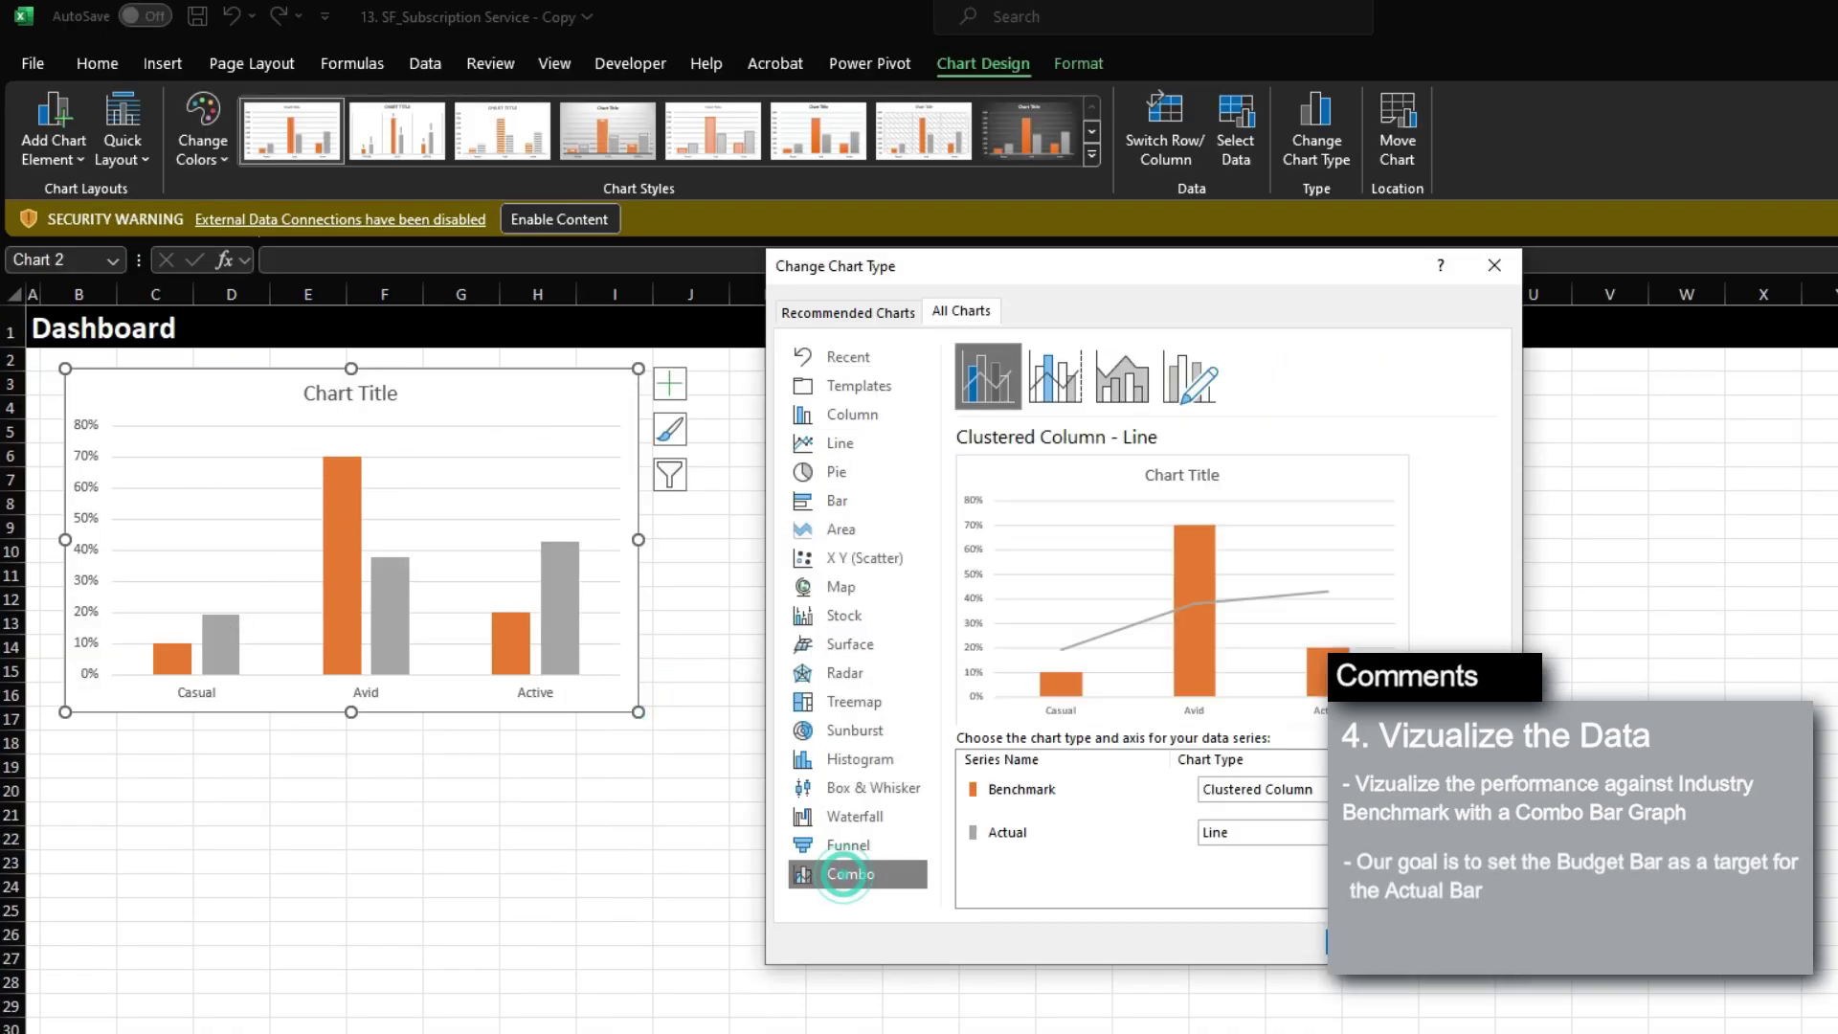
click(1366, 833)
click(1231, 362)
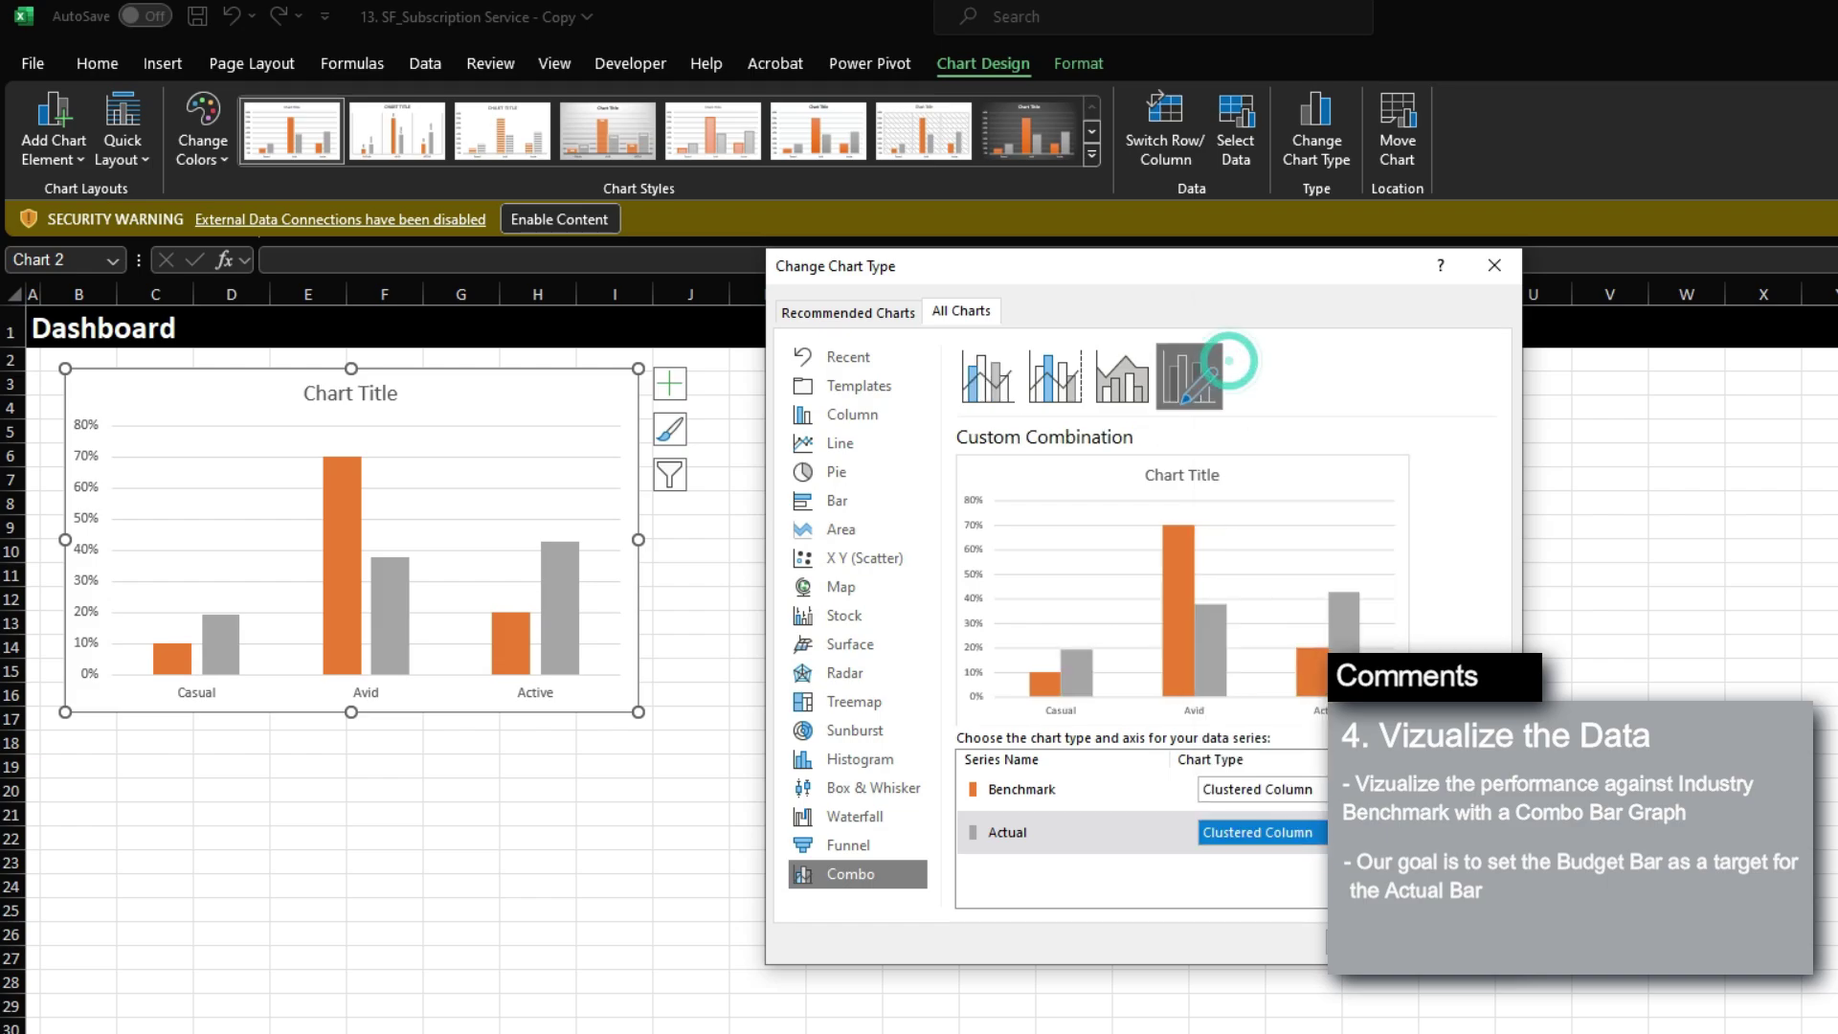
click(1445, 832)
click(1371, 940)
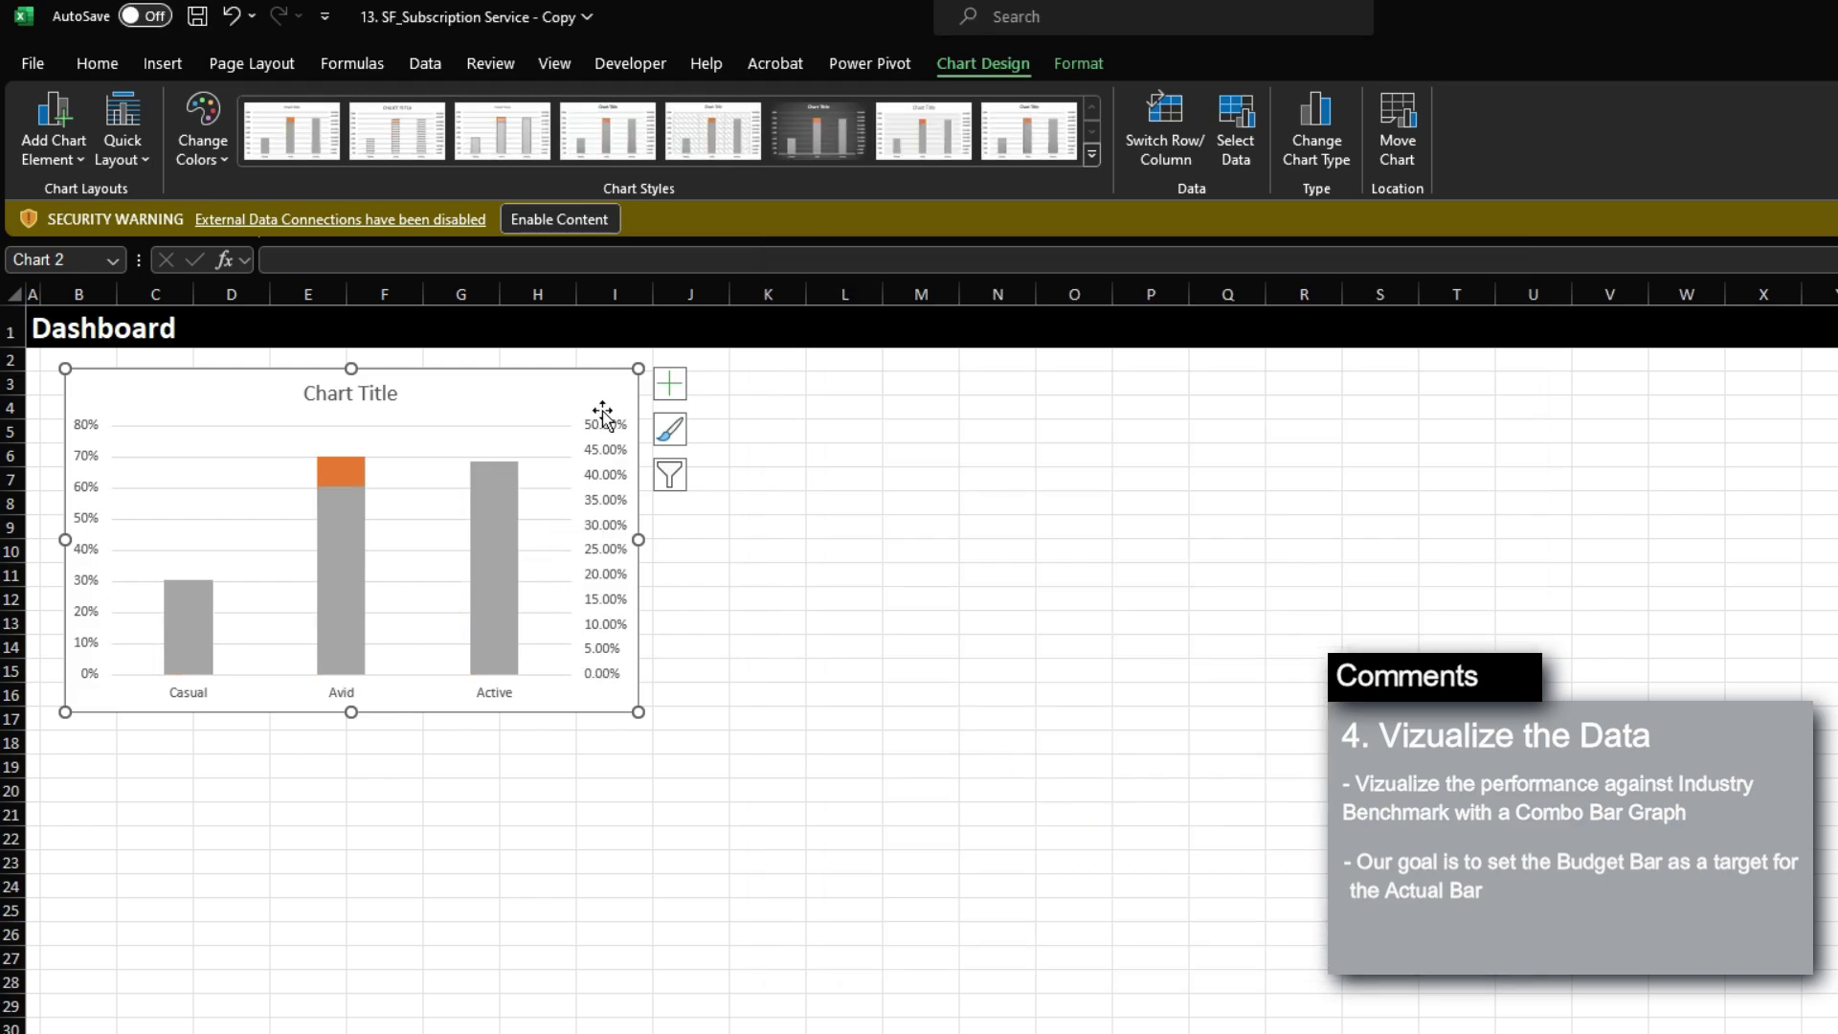
Add a legend for the Benchmark and Actual series to the combo chart.
right_click(547, 393)
click(490, 559)
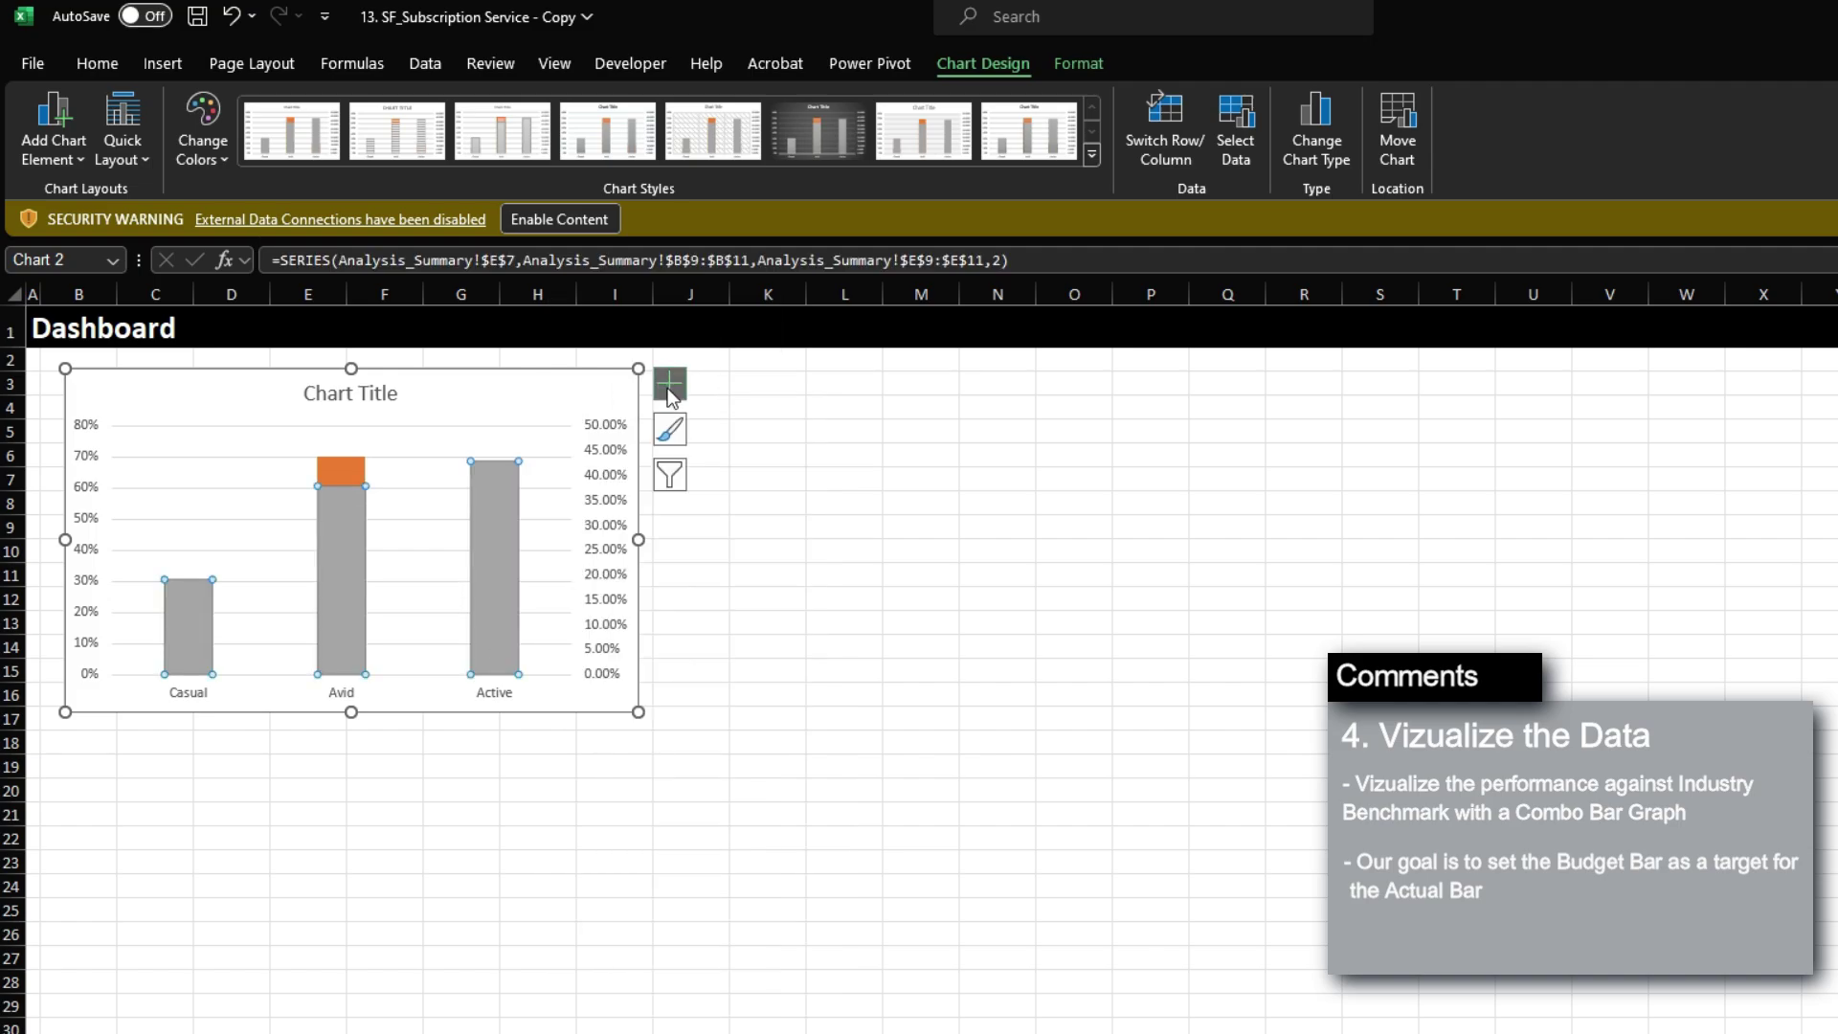
click(669, 384)
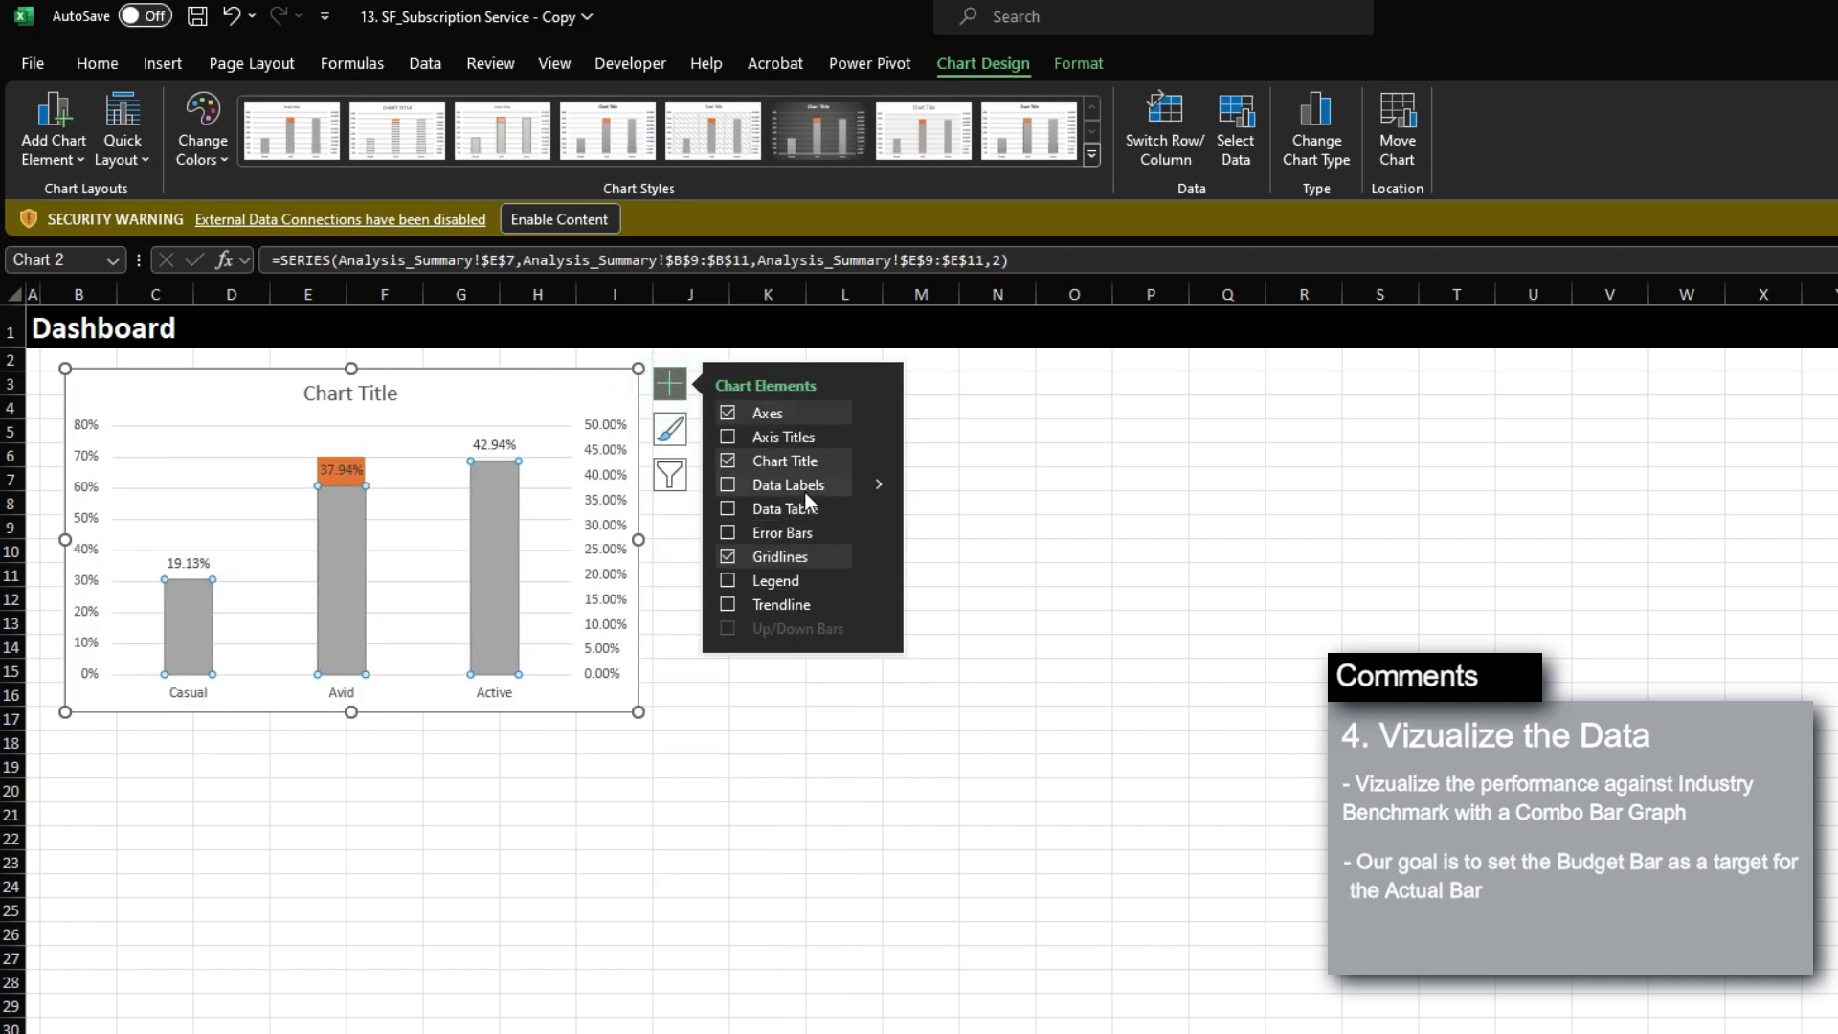
click(806, 582)
click(591, 550)
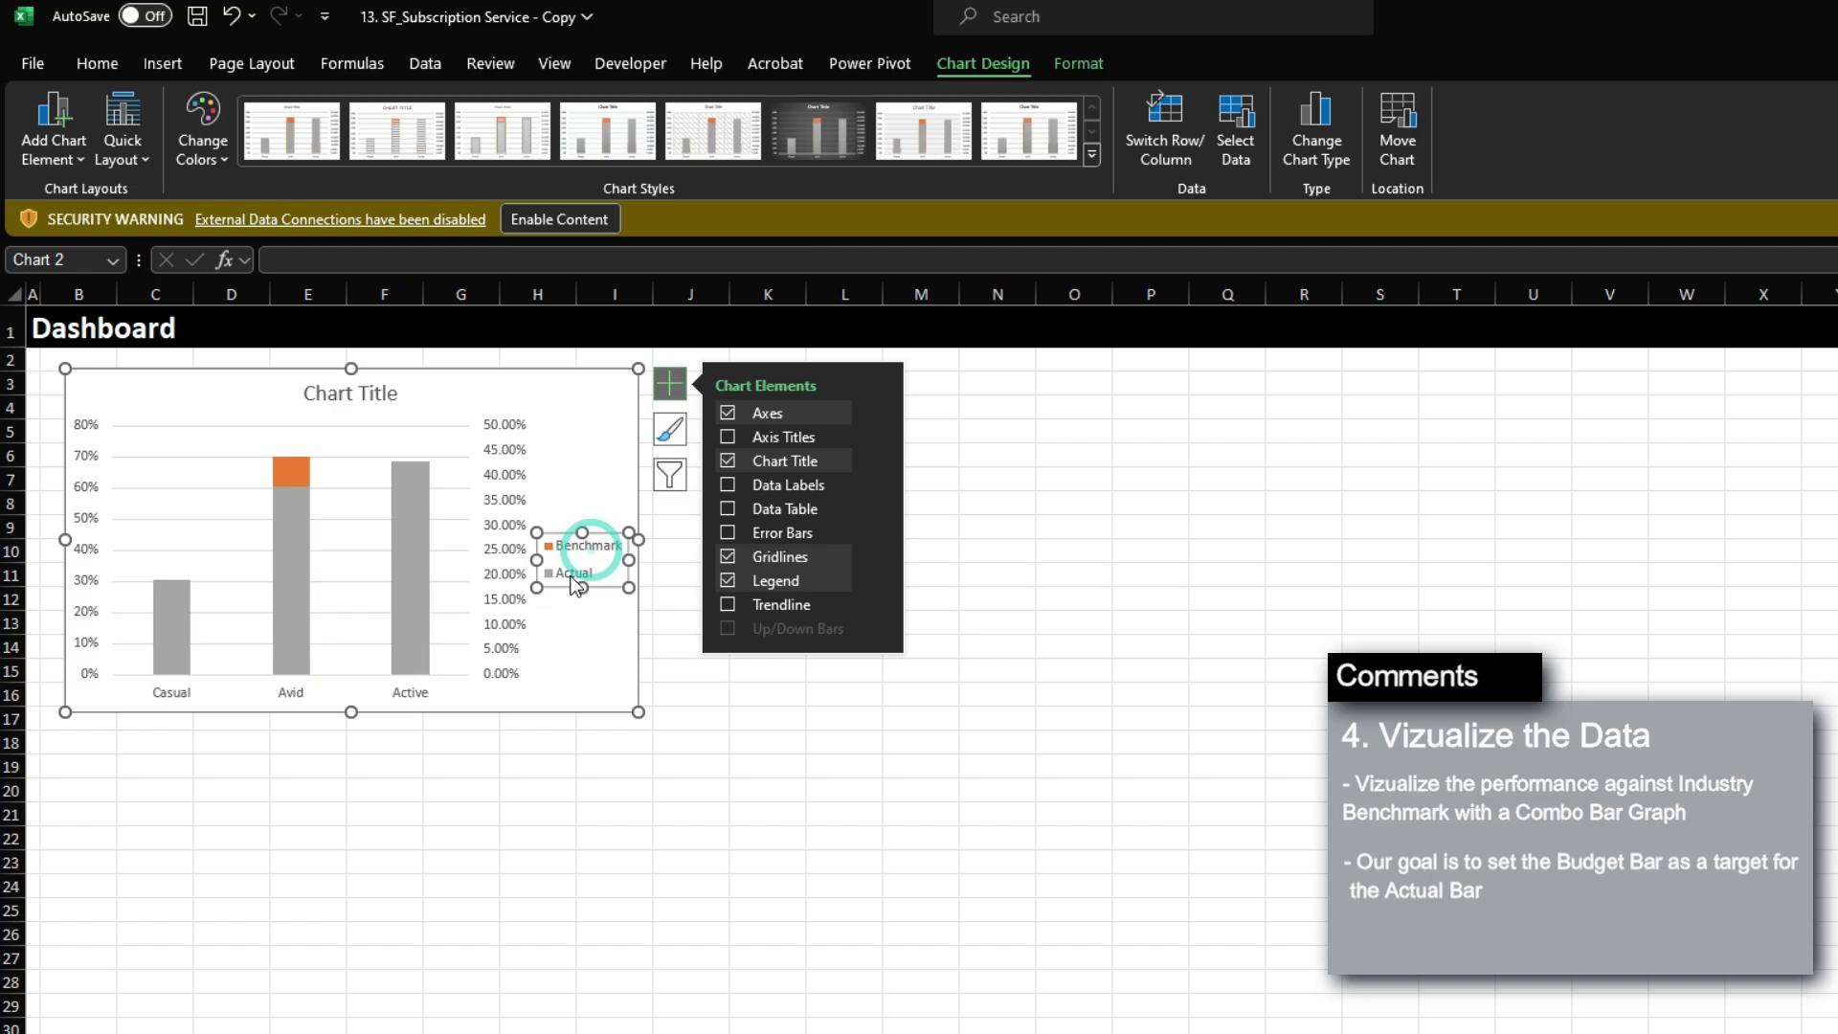
click(573, 578)
Widen the Benchmark columns behind the Actual columns, filling Benchmark grey and Actual dark green.
click(296, 482)
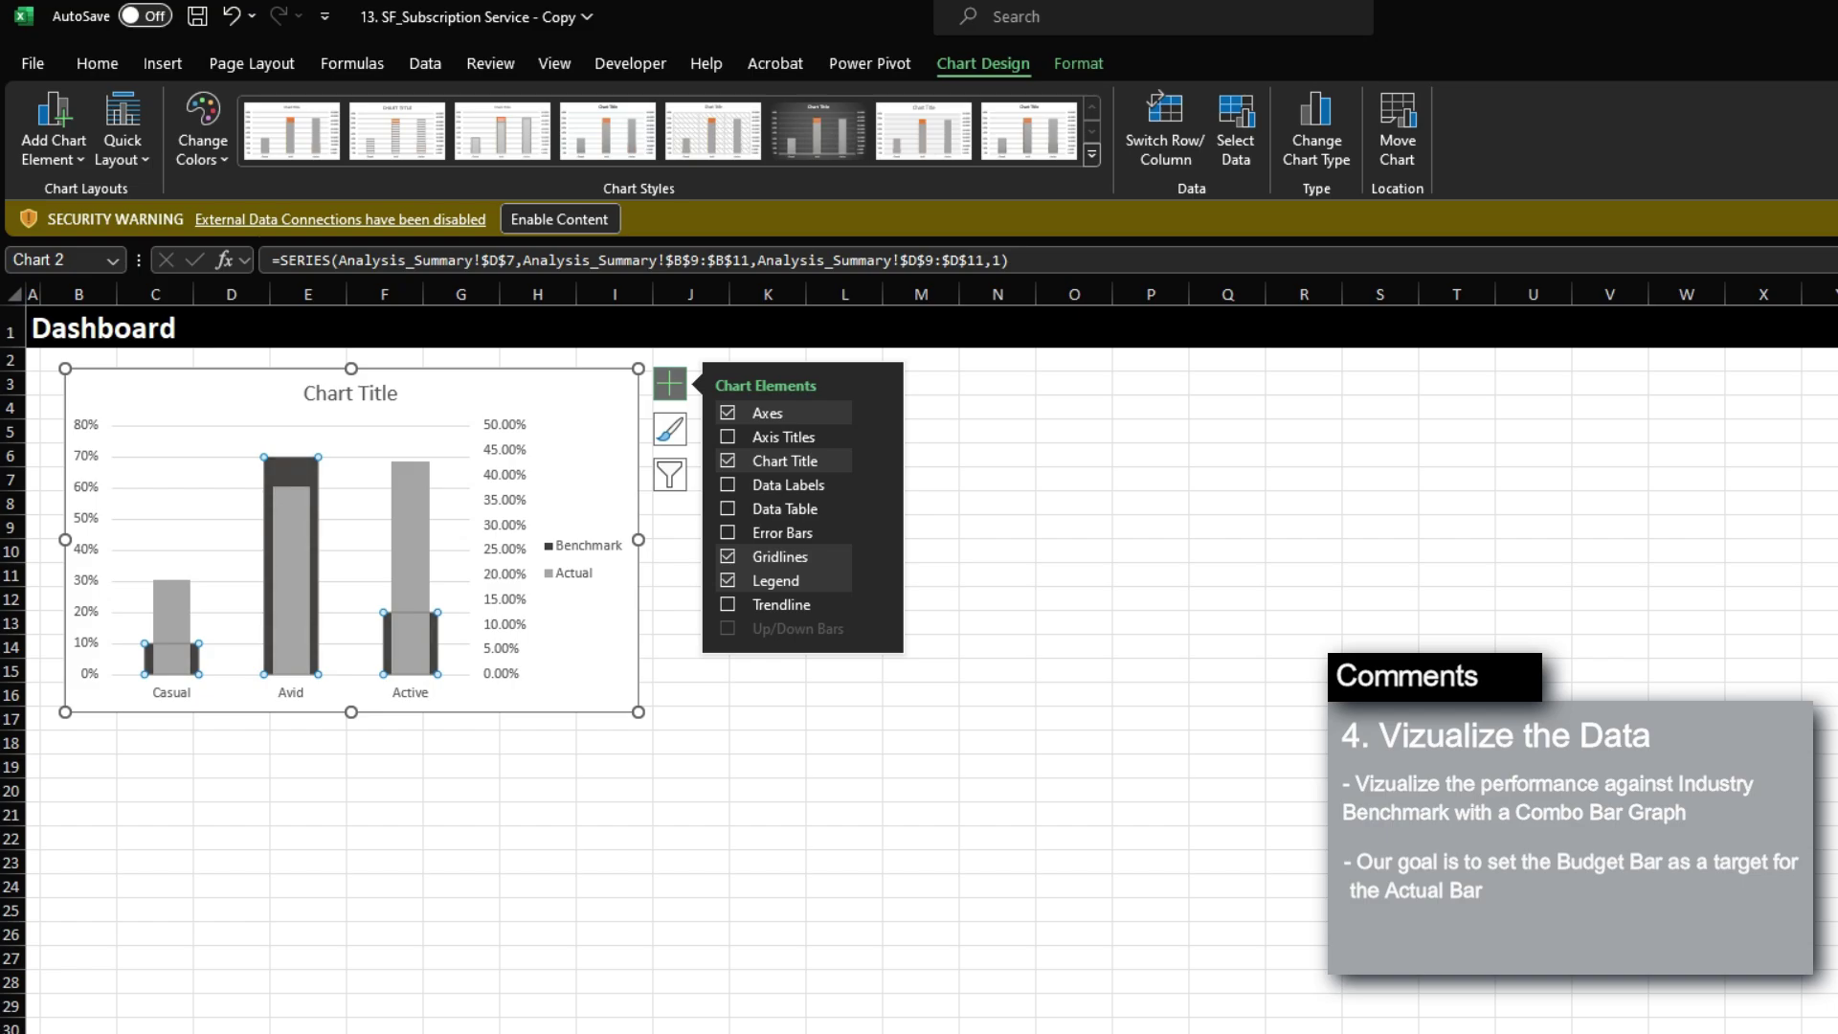
click(409, 524)
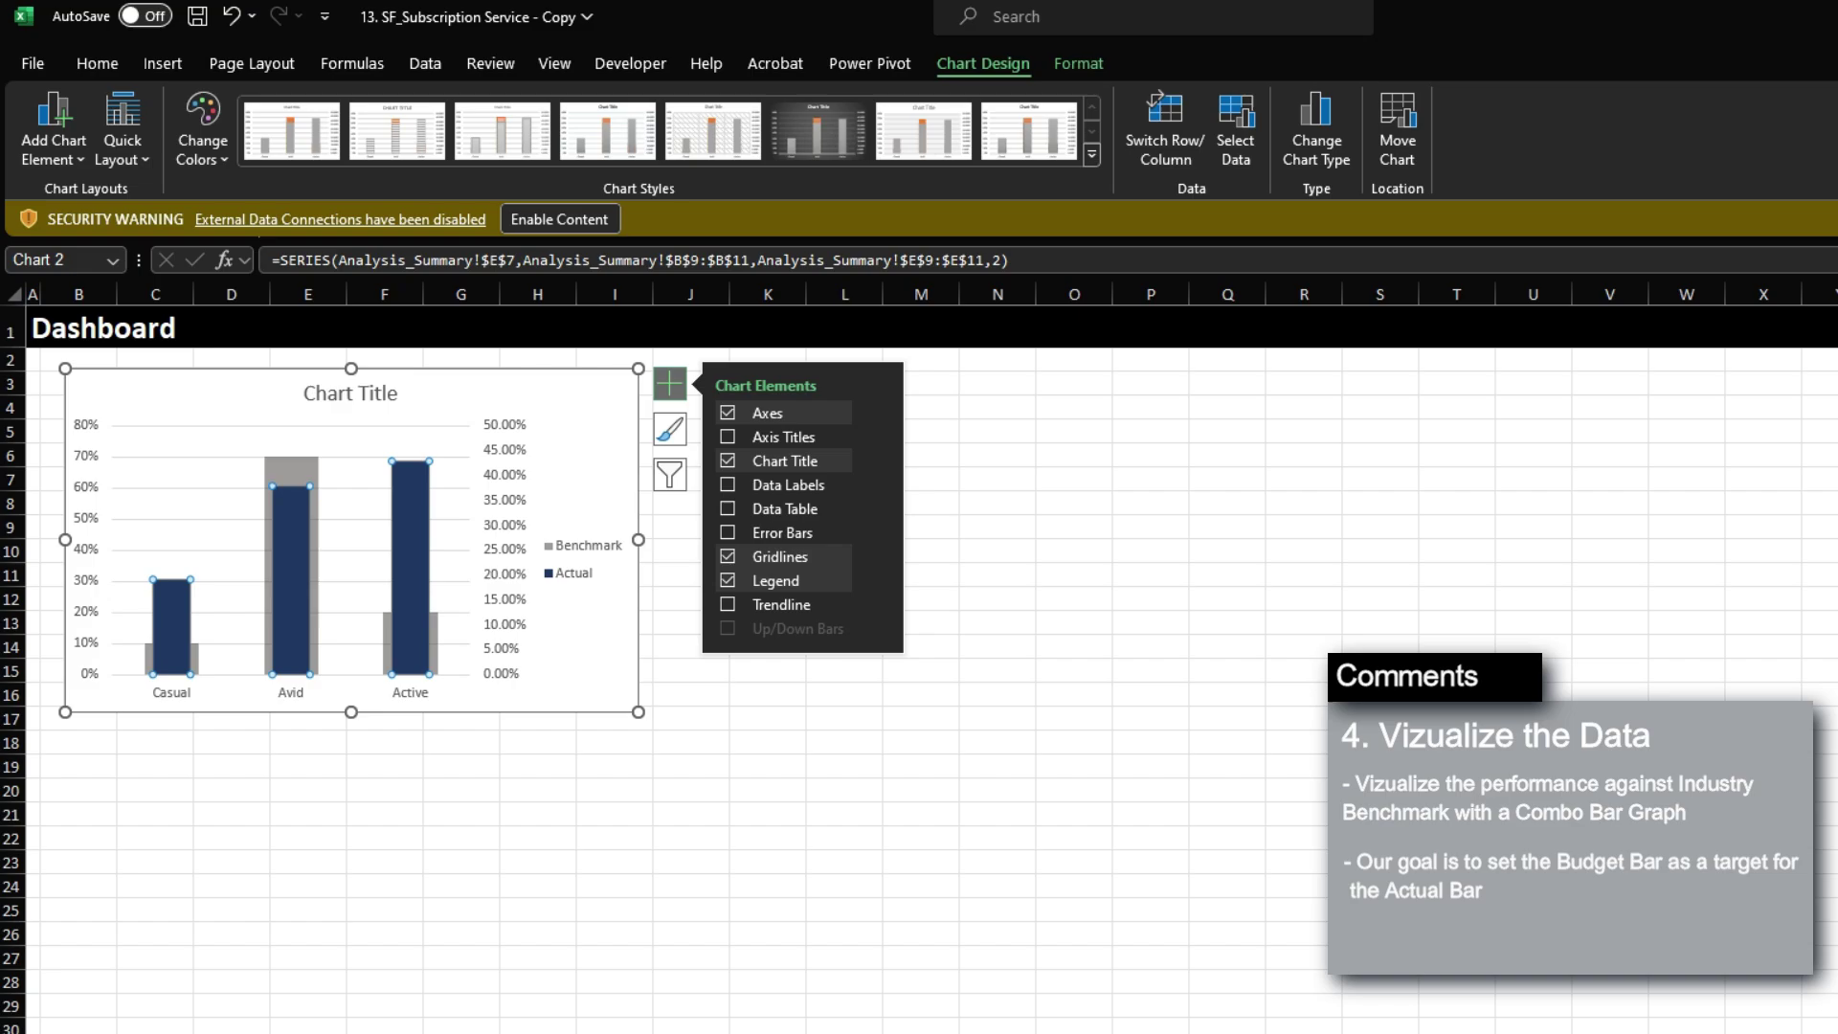
click(381, 561)
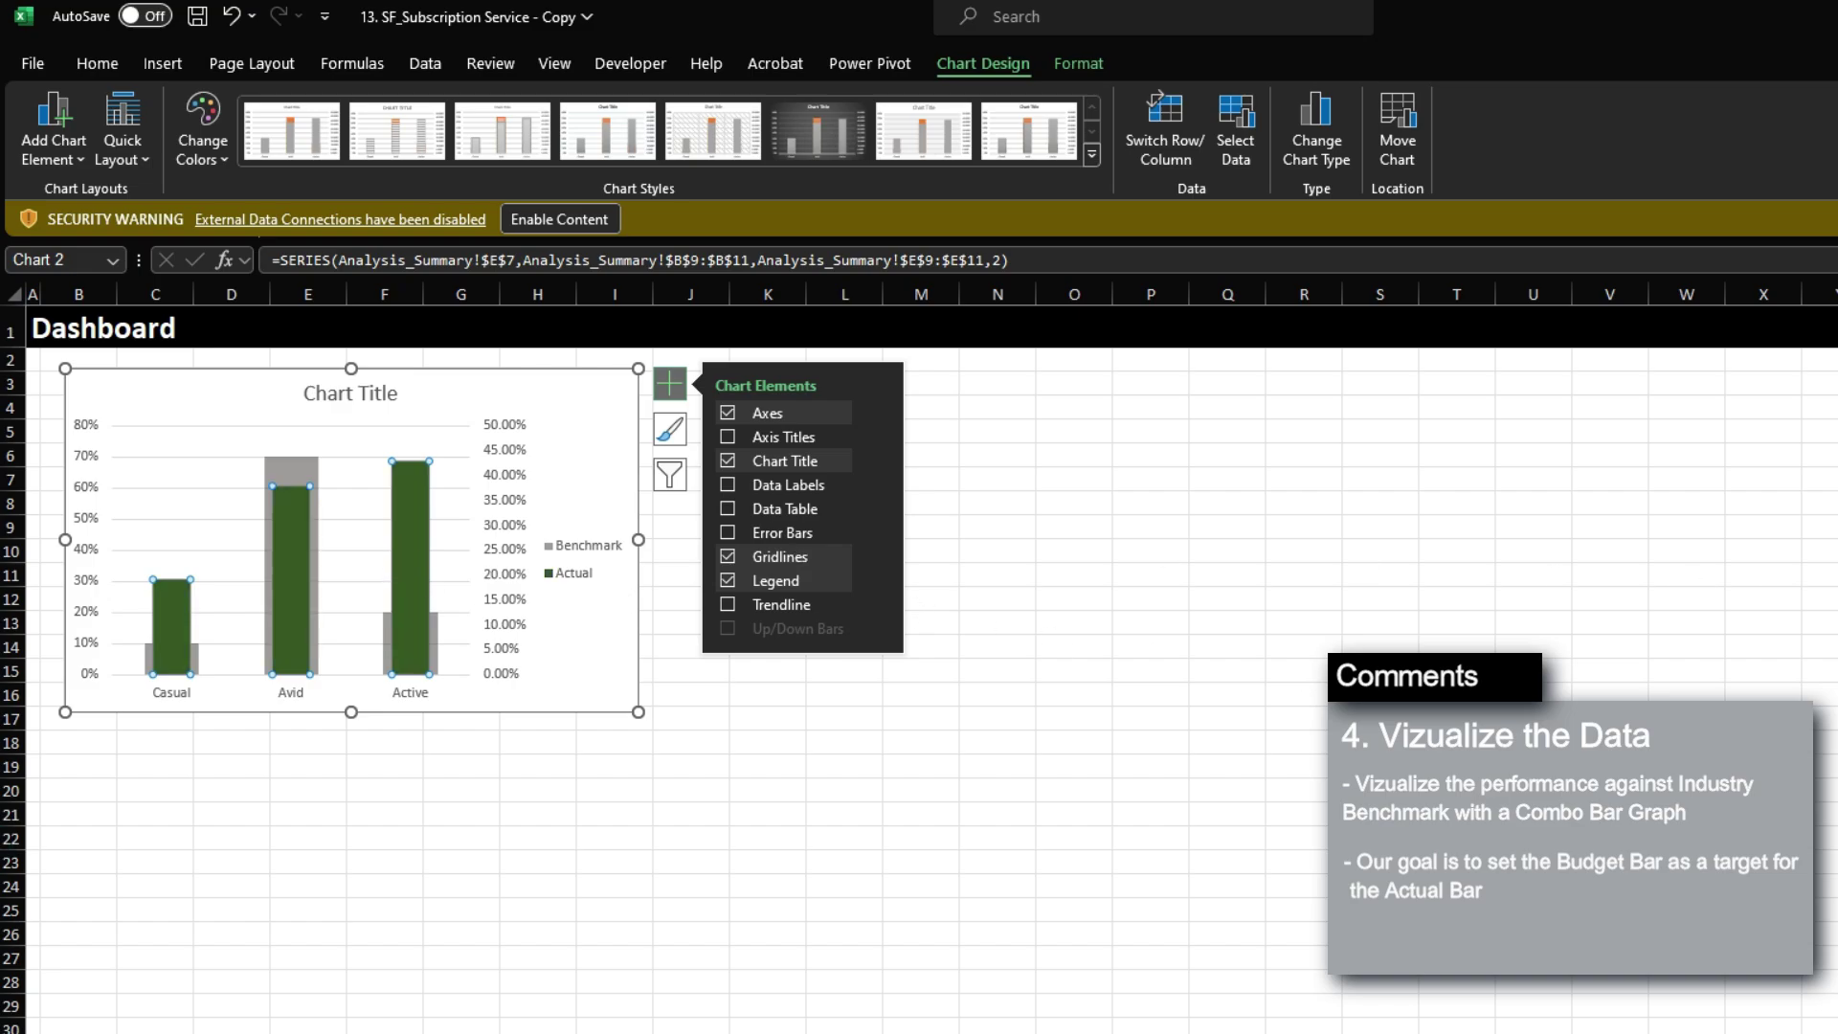
click(607, 450)
Set the secondary axis maximum to 80% to match the primary axis, and move the chart to about cell J8.
click(93, 490)
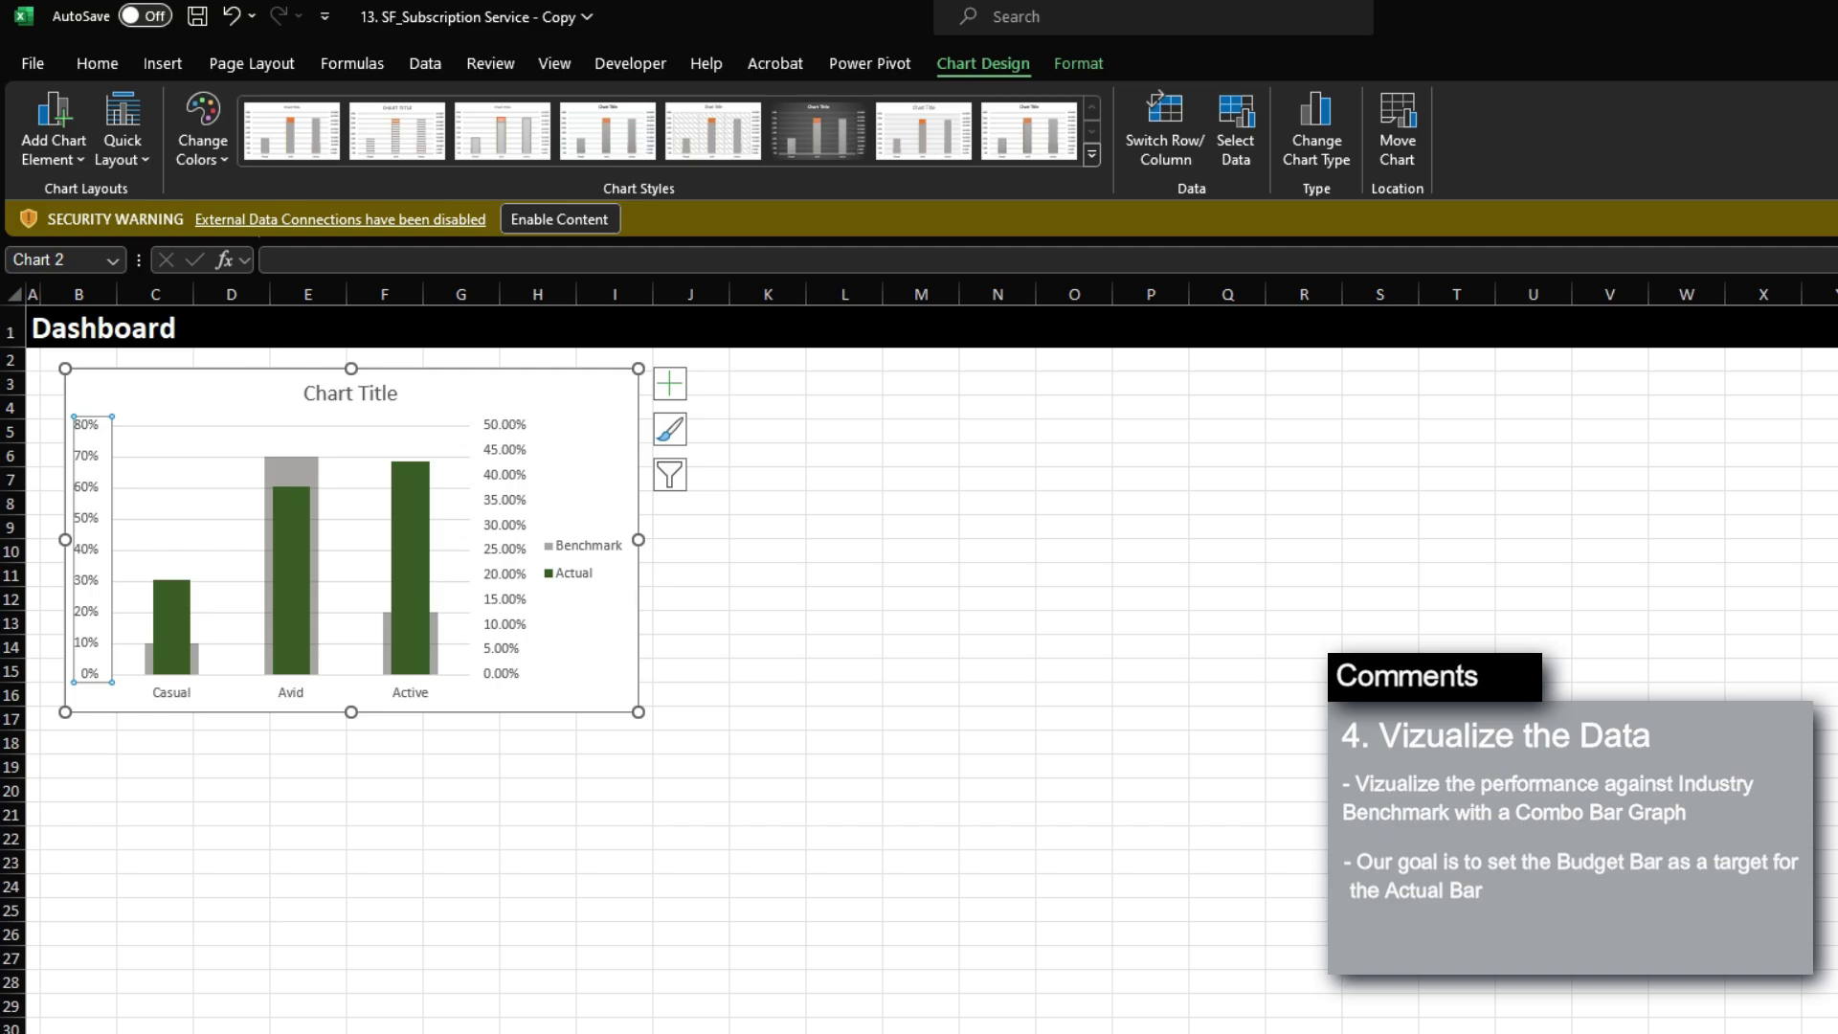
click(497, 484)
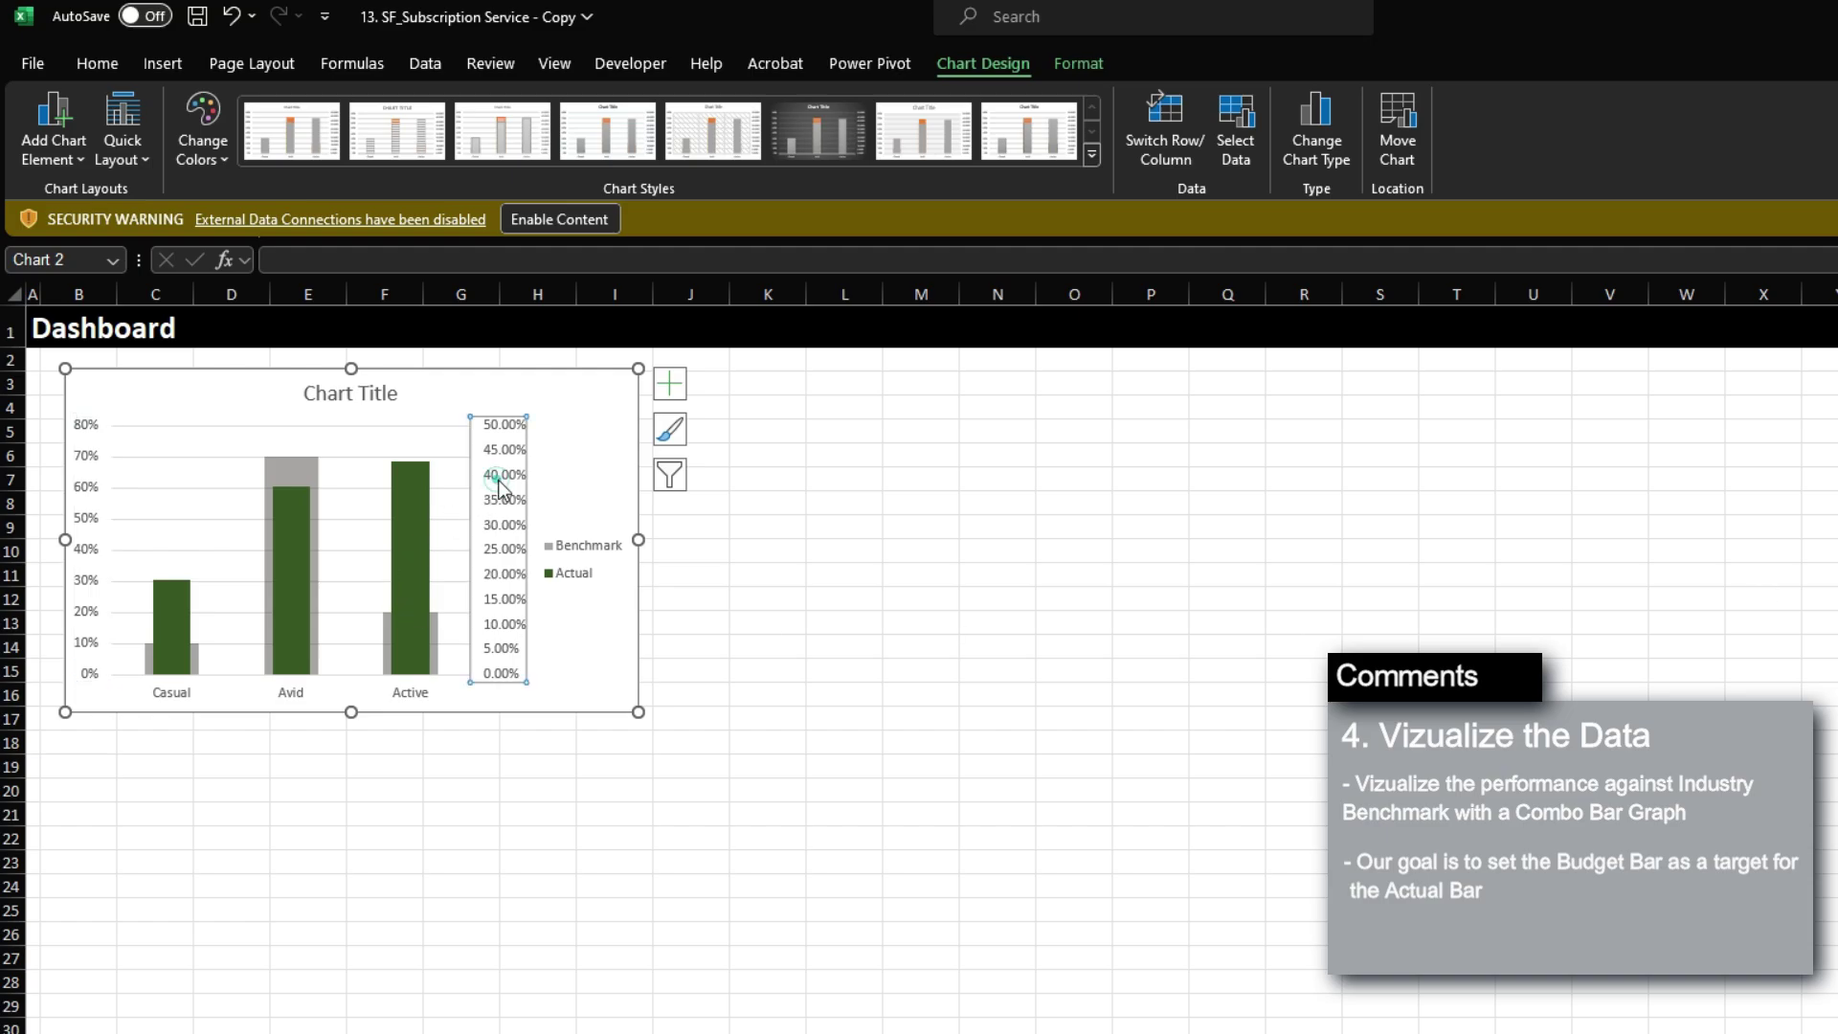
click(89, 491)
click(498, 493)
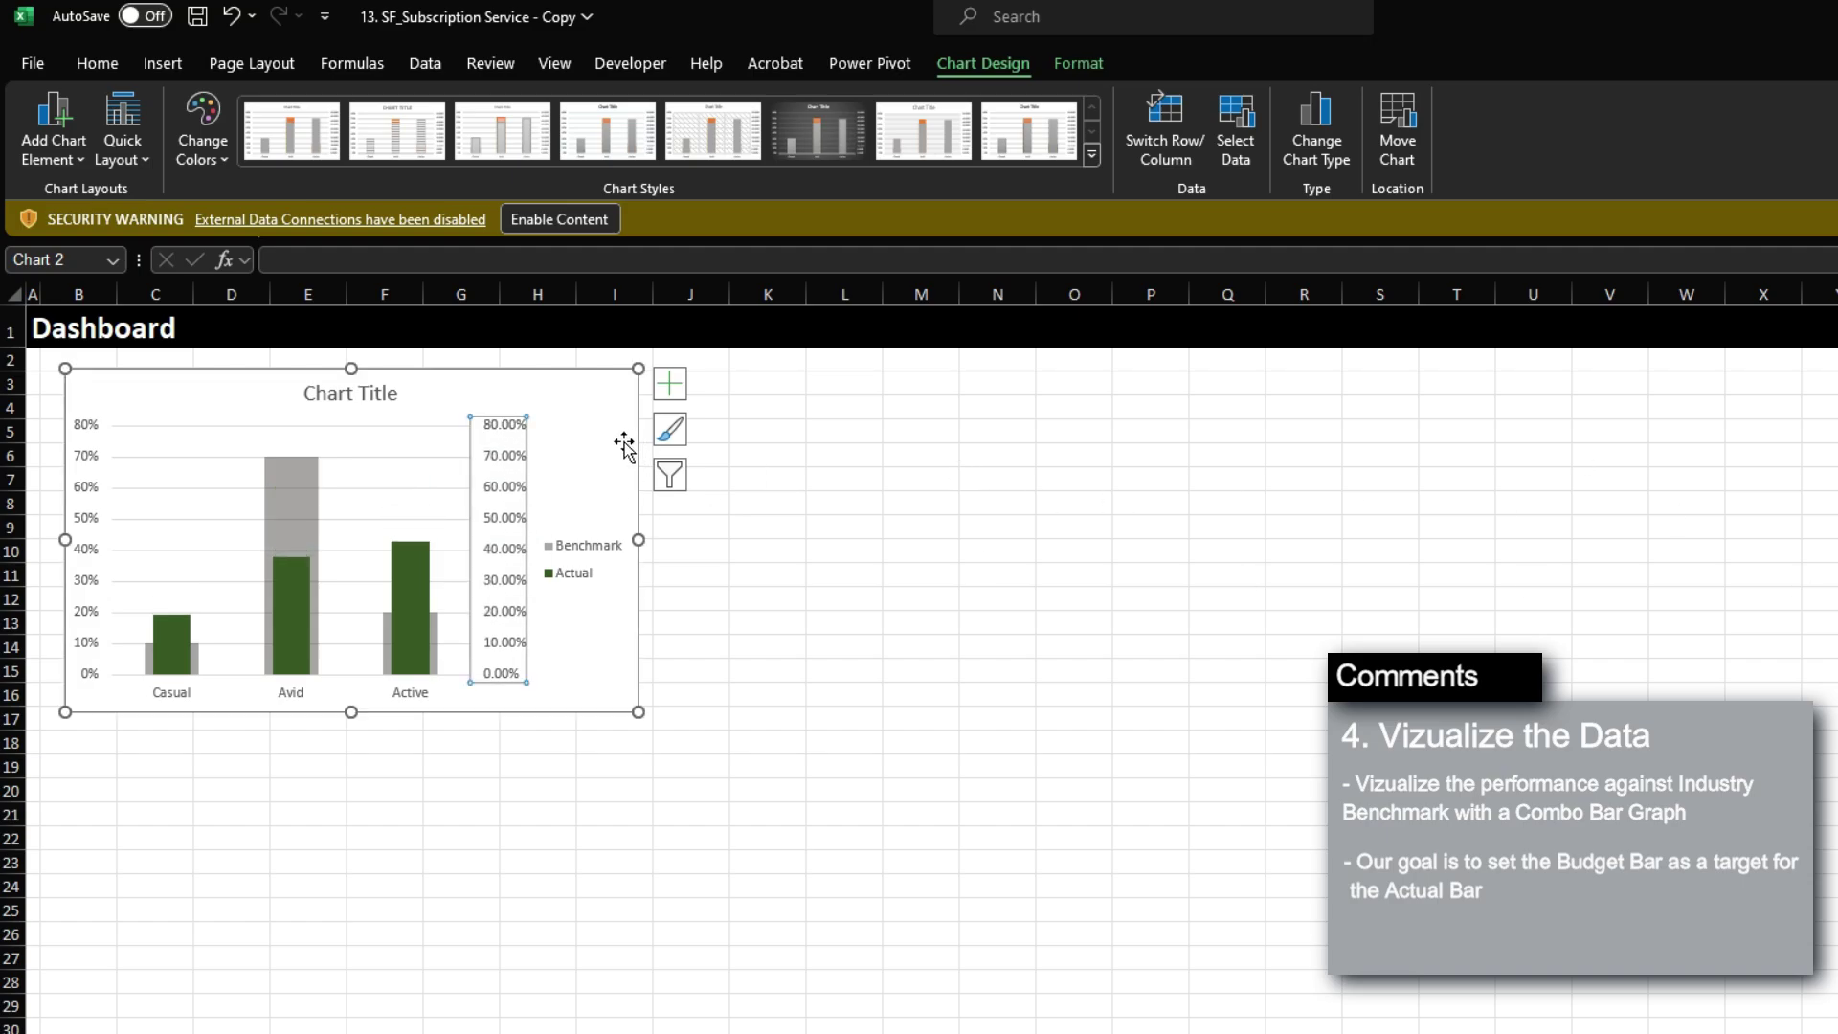
drag(624, 445, 1215, 566)
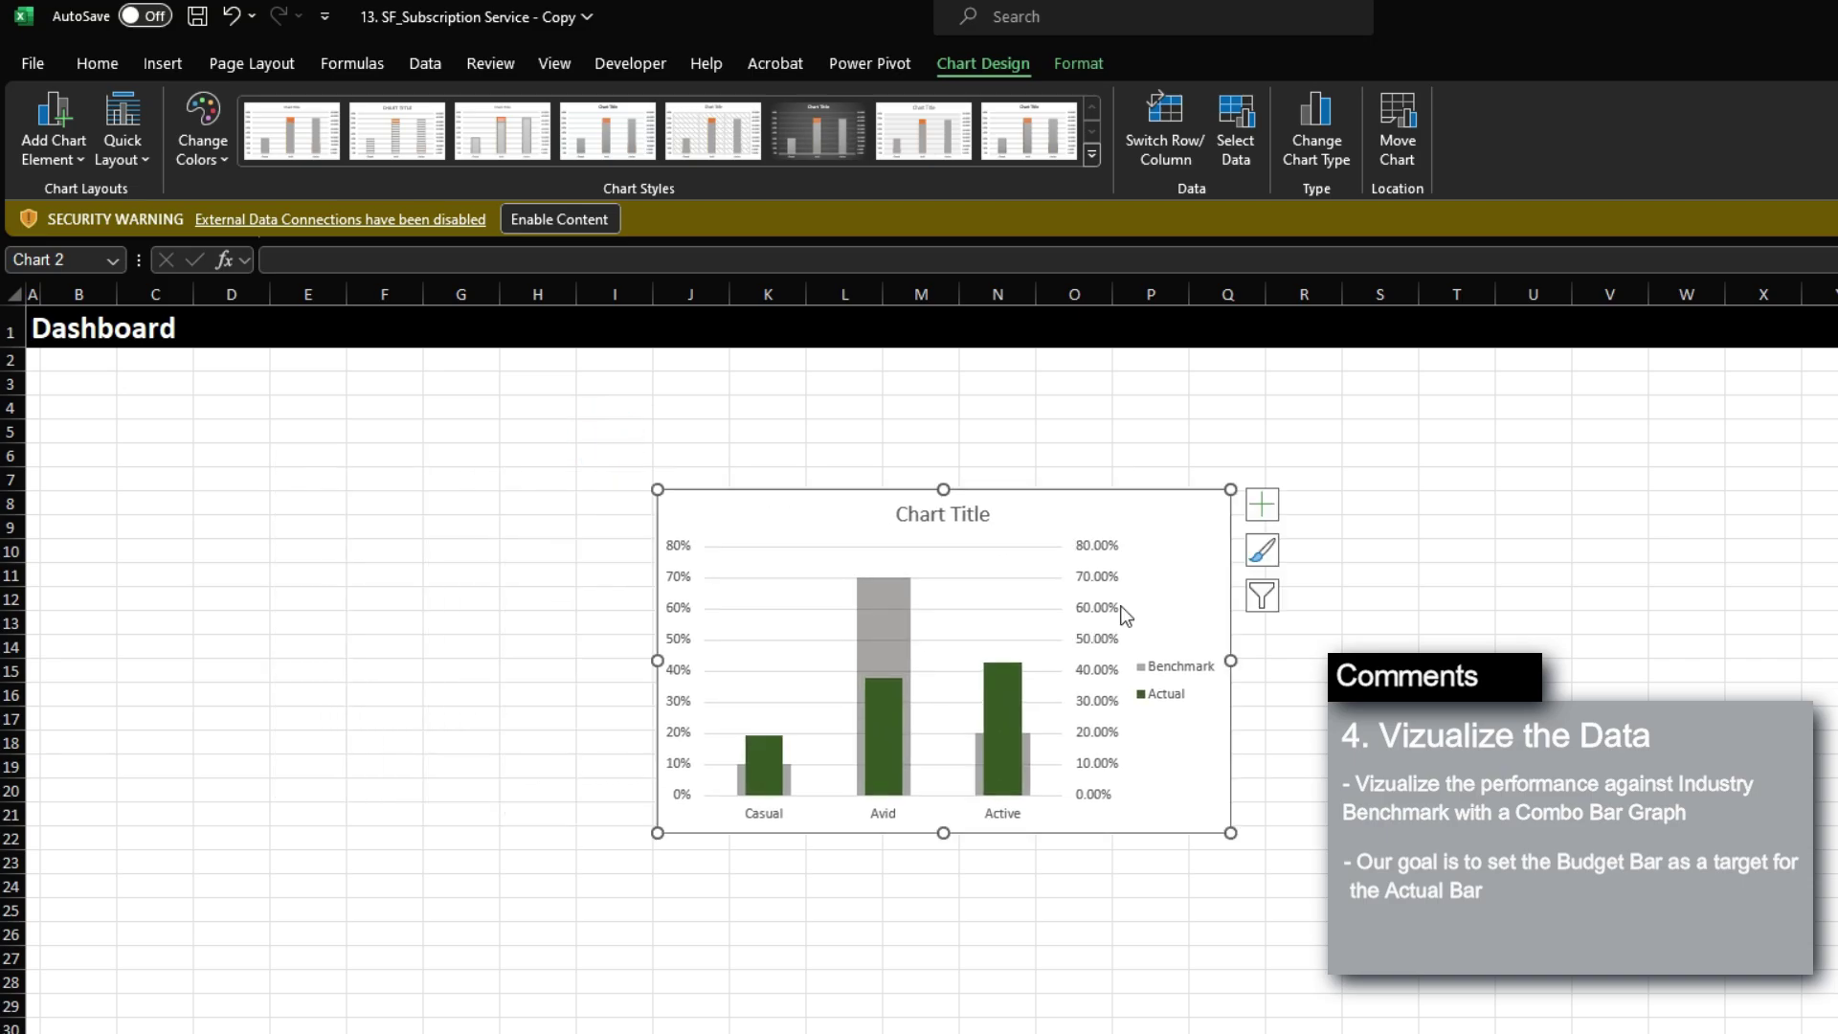
Compare the Actual columns with the Benchmark columns for the Casual, Avid and Active categories in the chart.
click(891, 624)
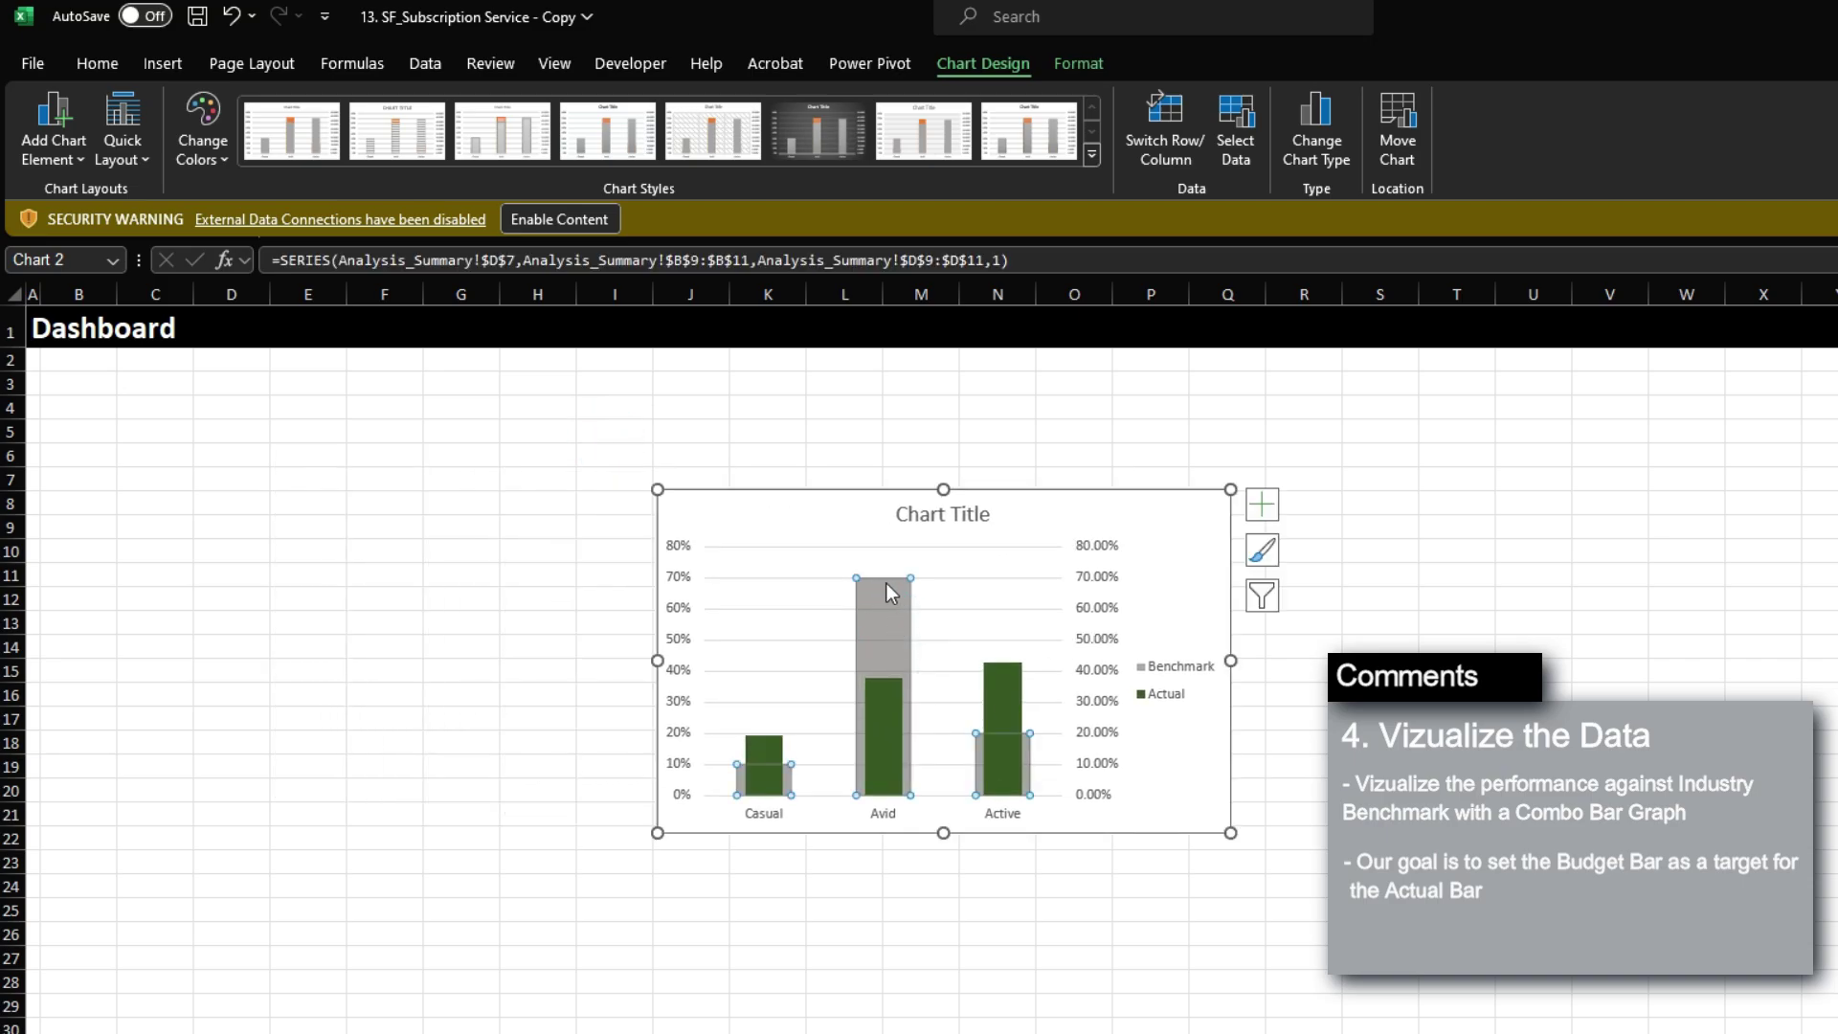
click(893, 714)
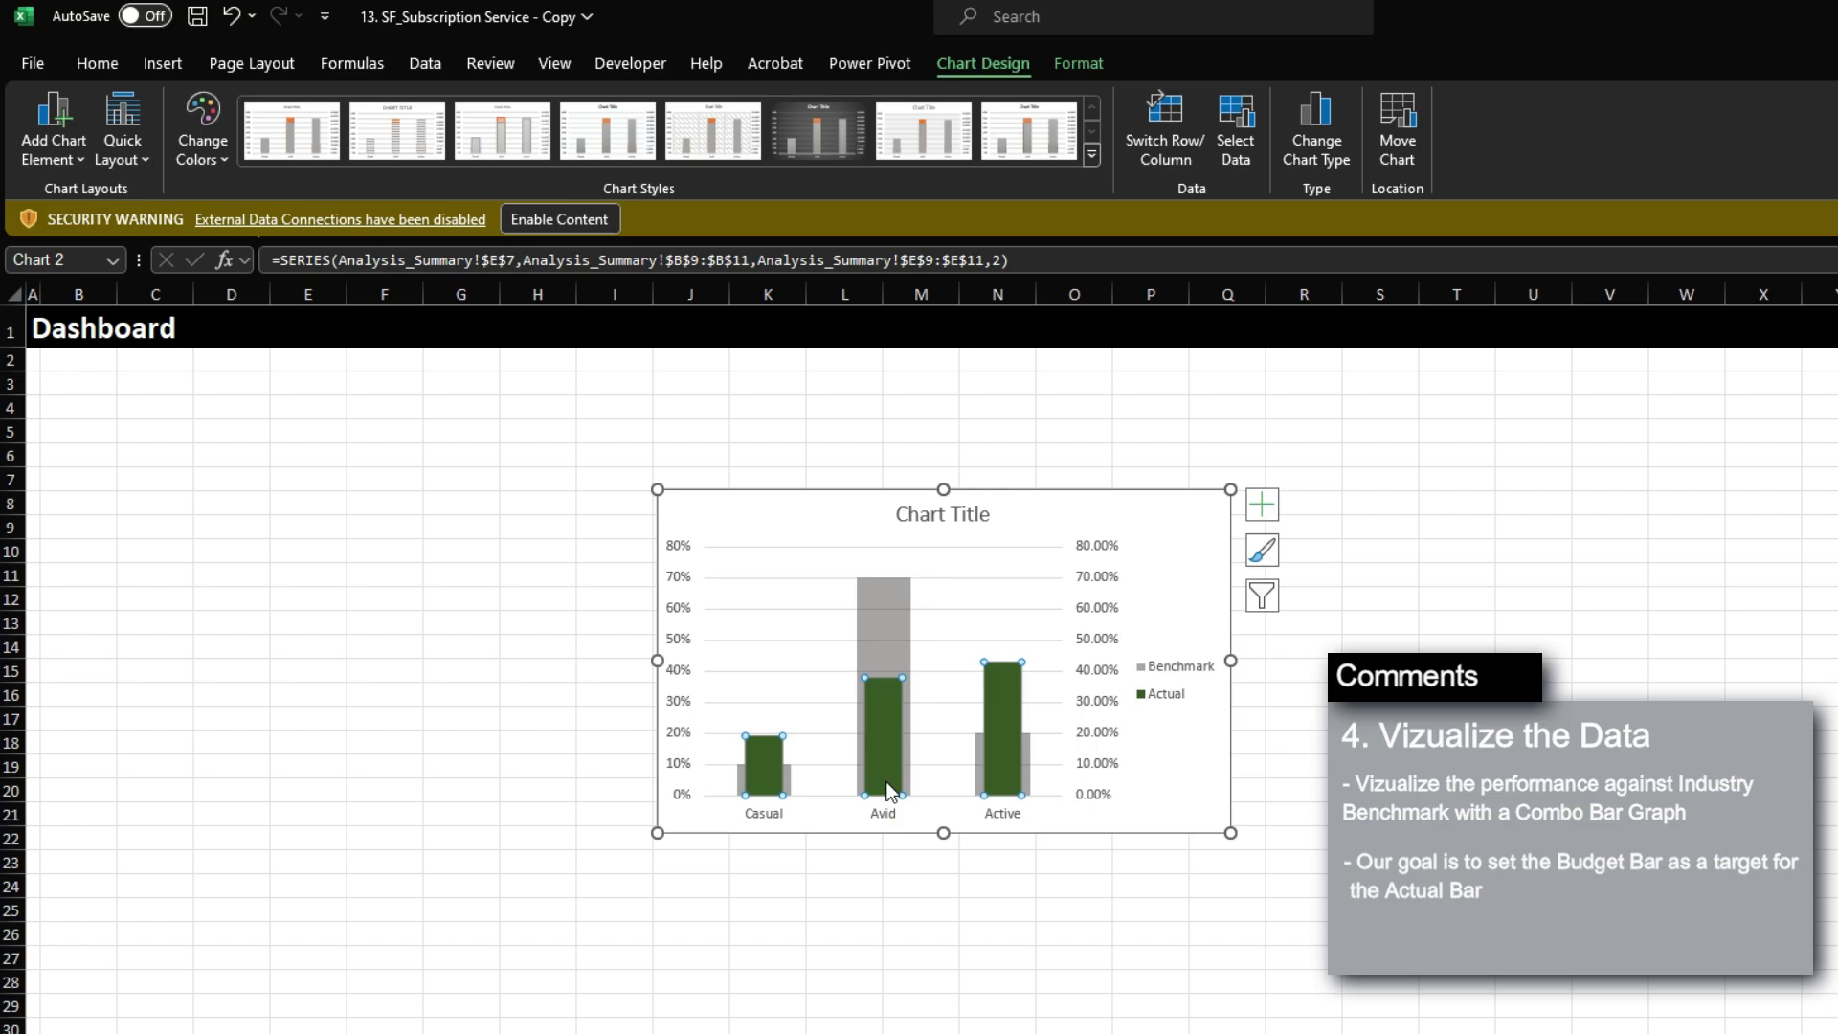
click(887, 819)
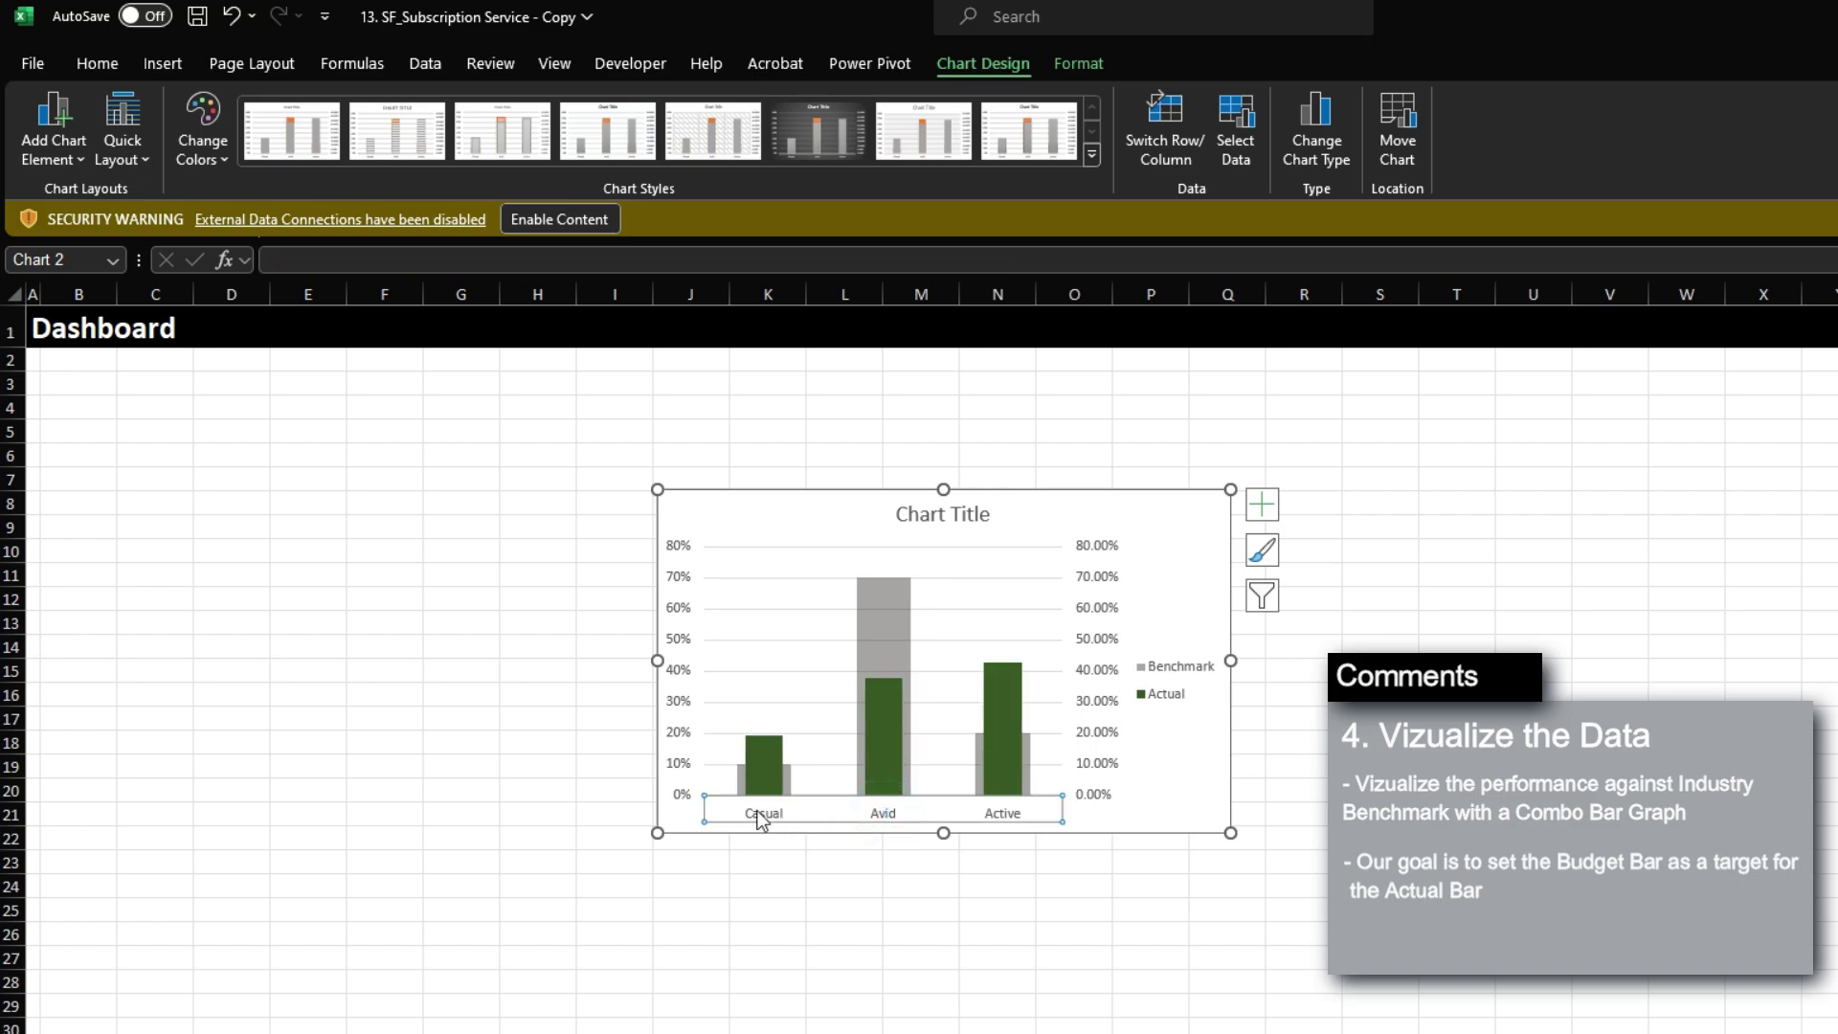
click(761, 771)
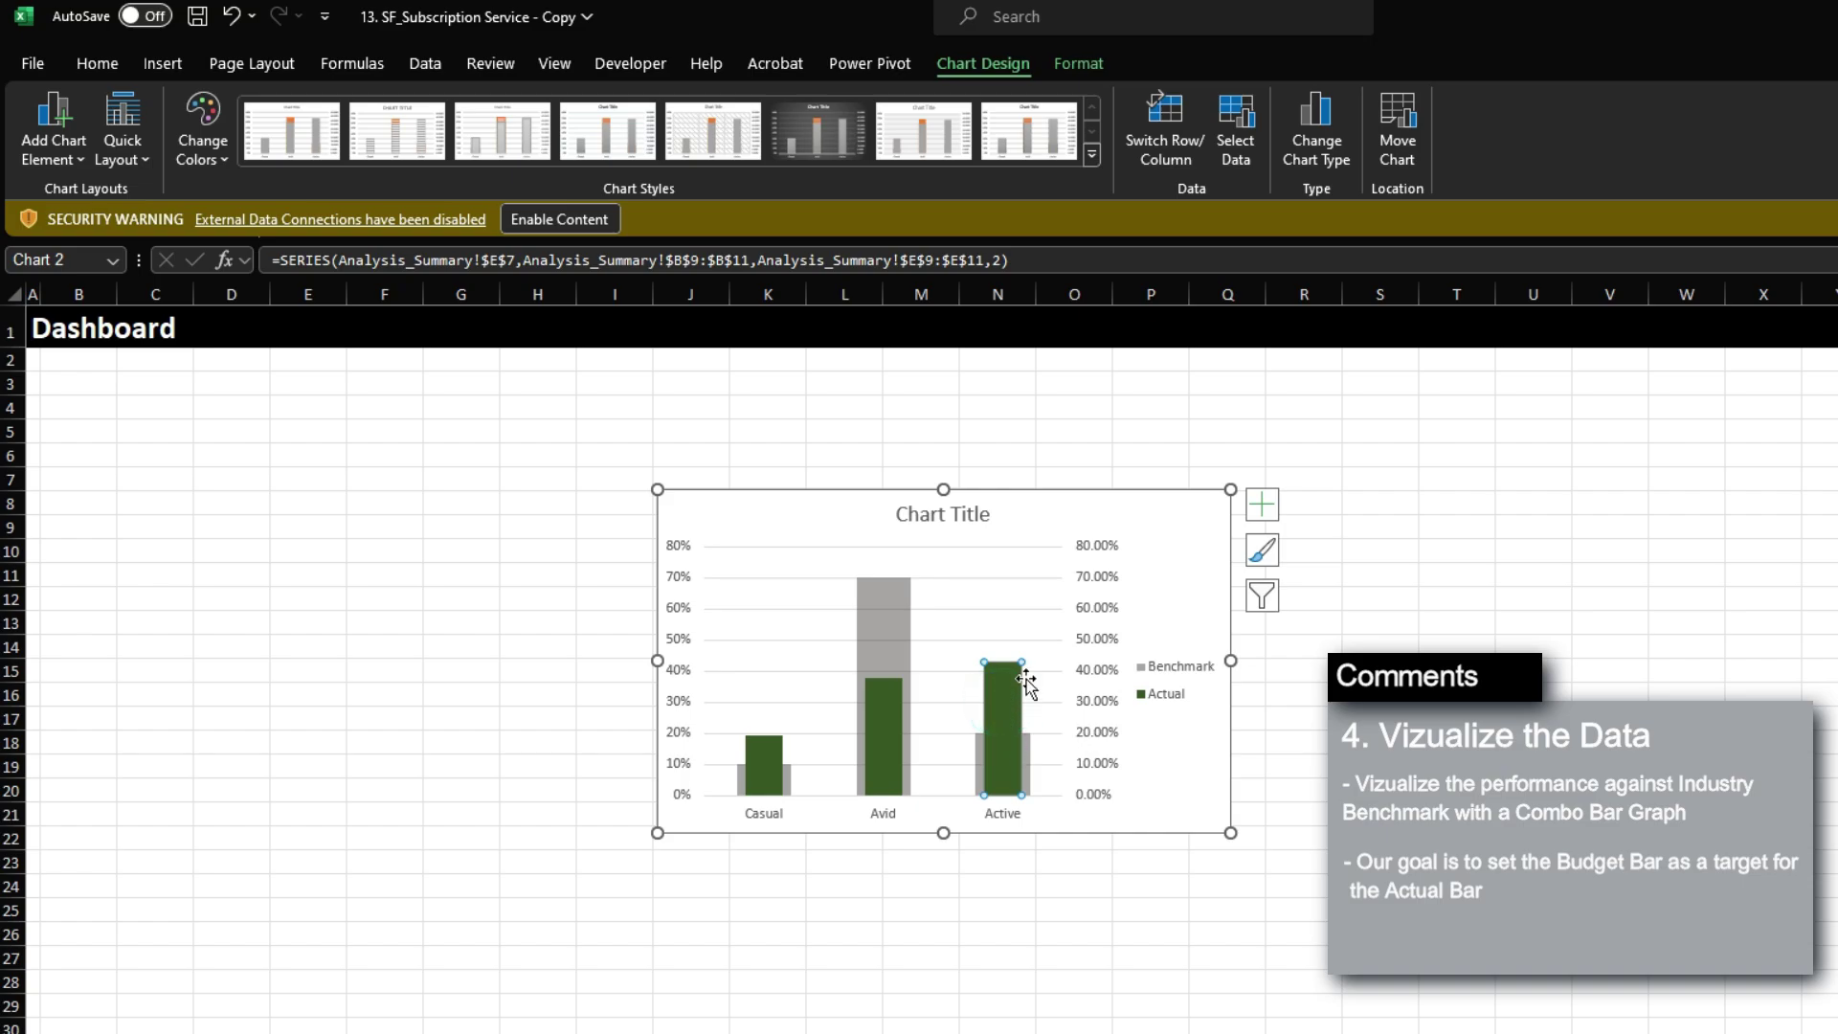
click(1006, 707)
click(1197, 537)
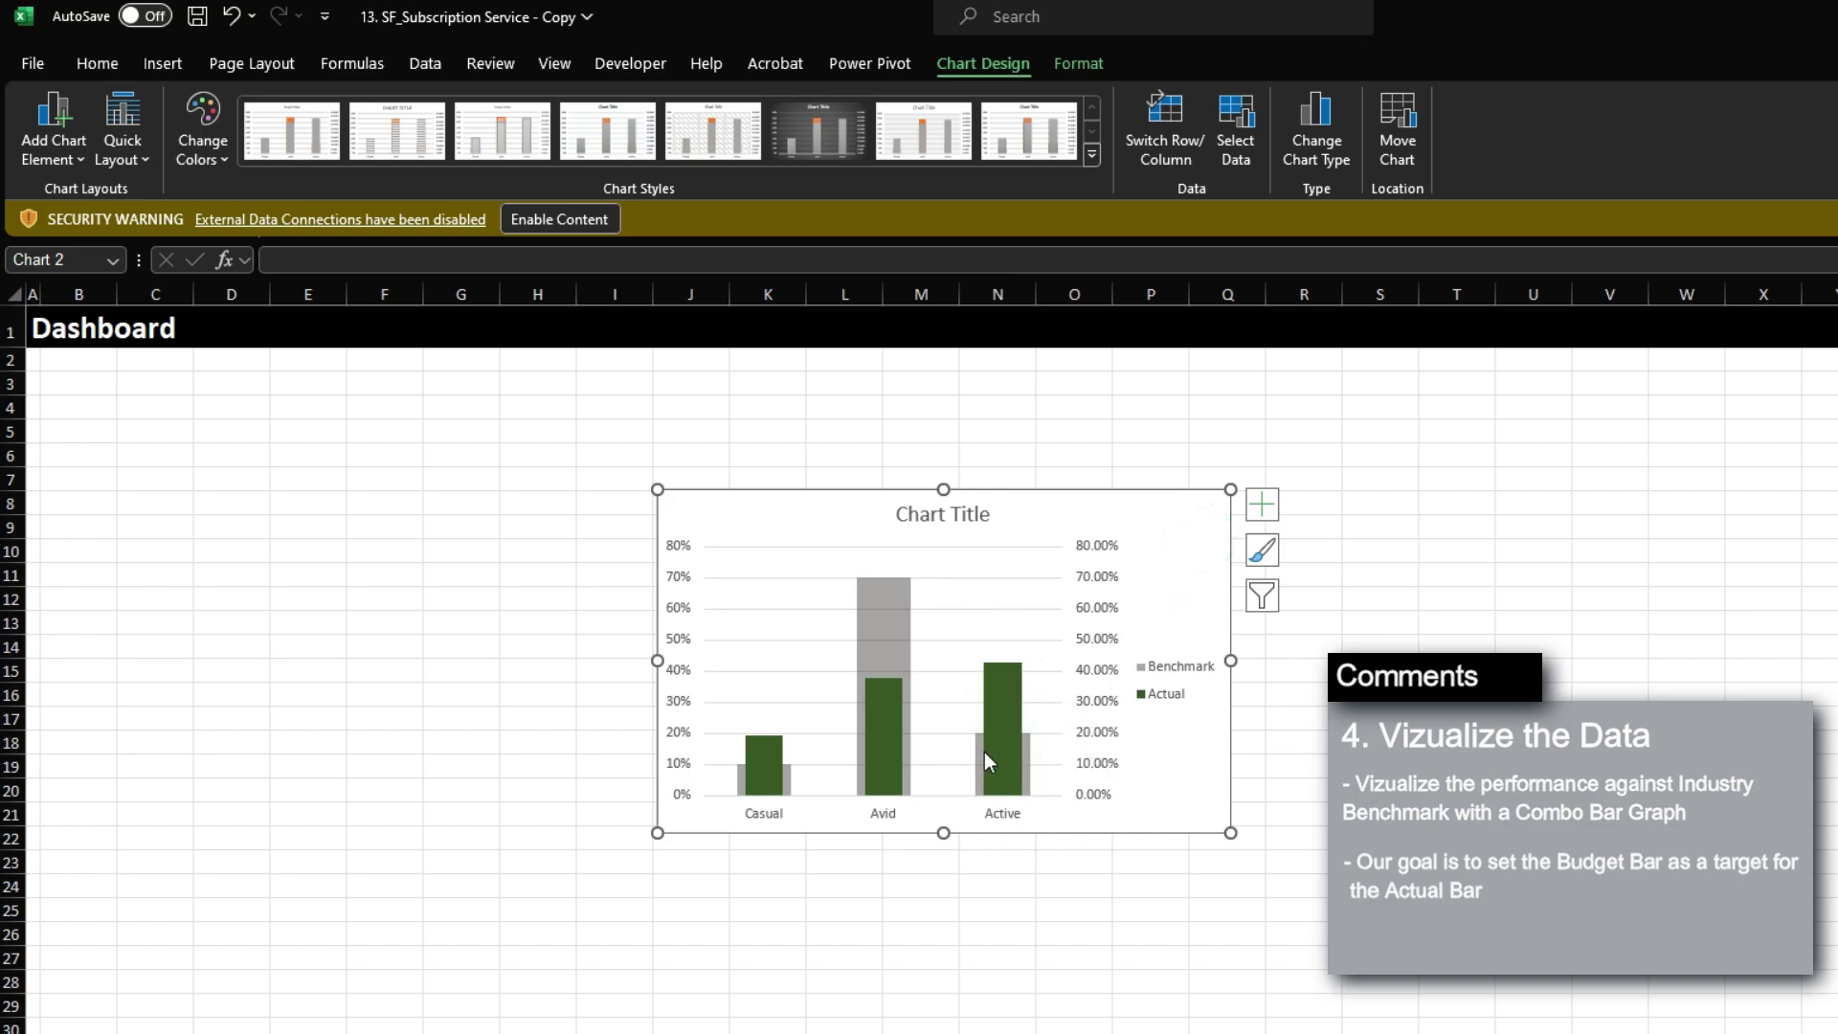
click(996, 809)
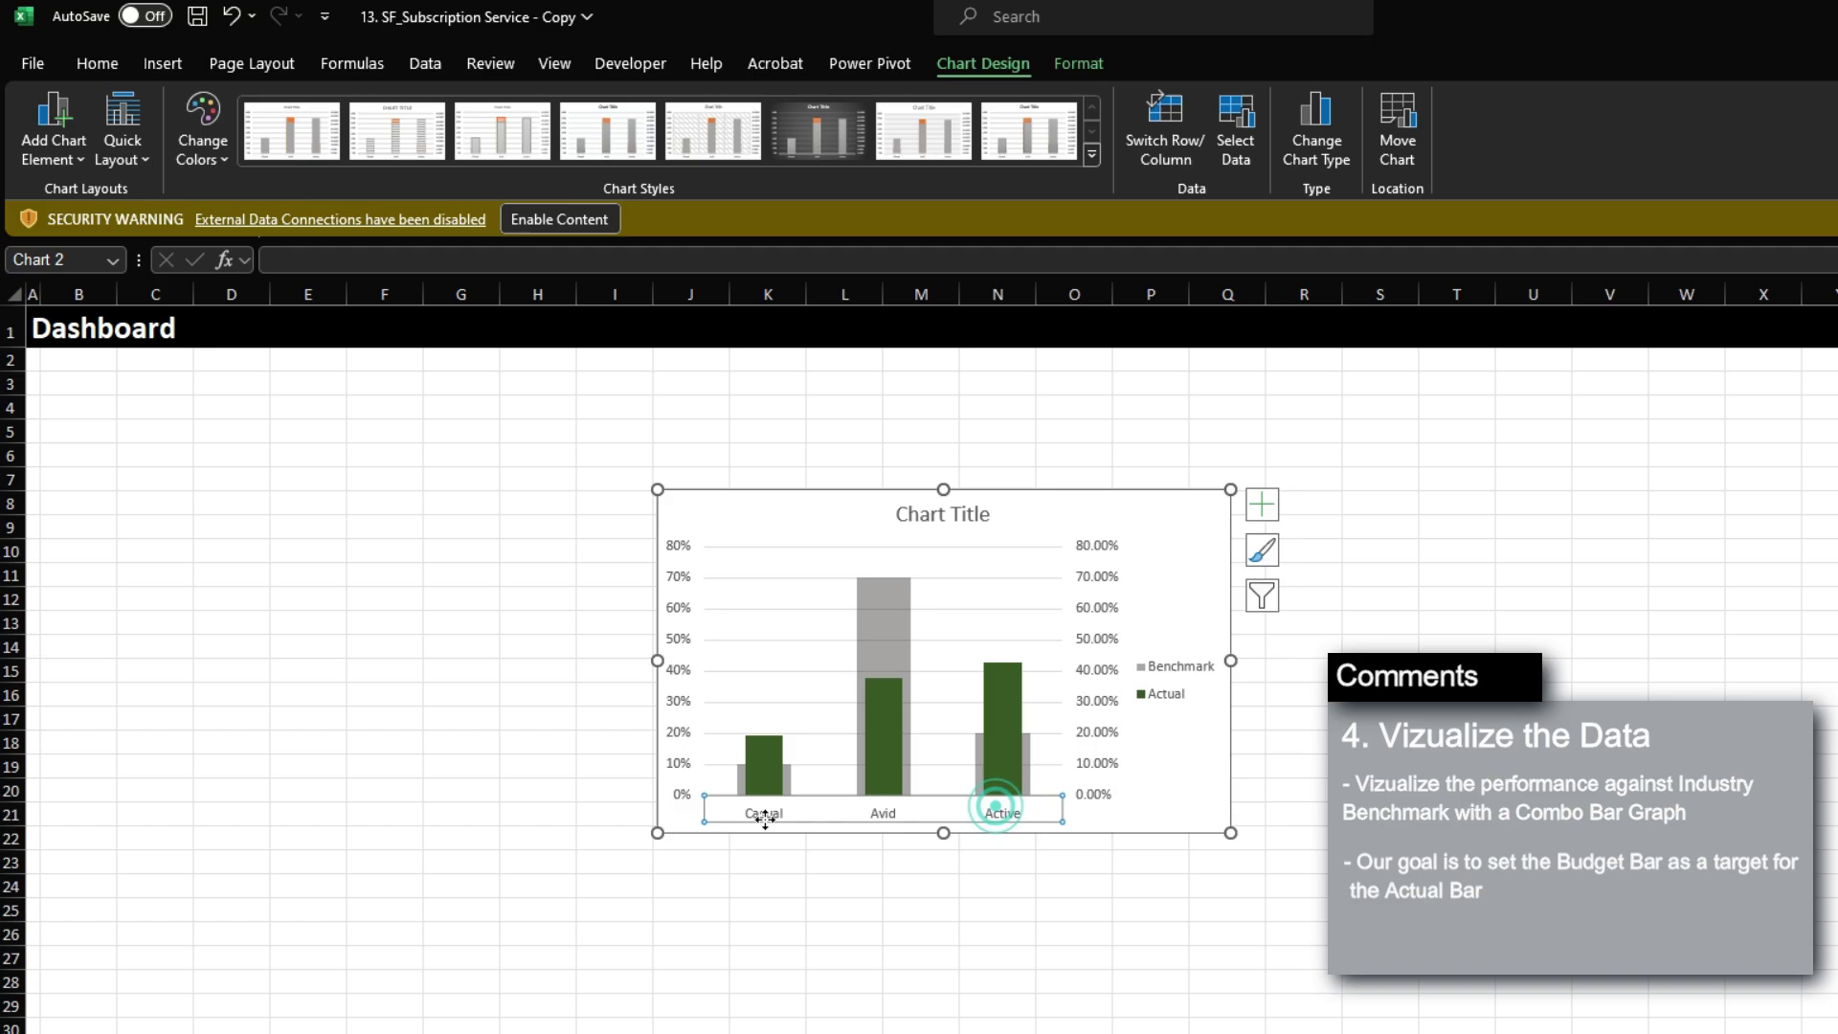
click(896, 816)
click(877, 708)
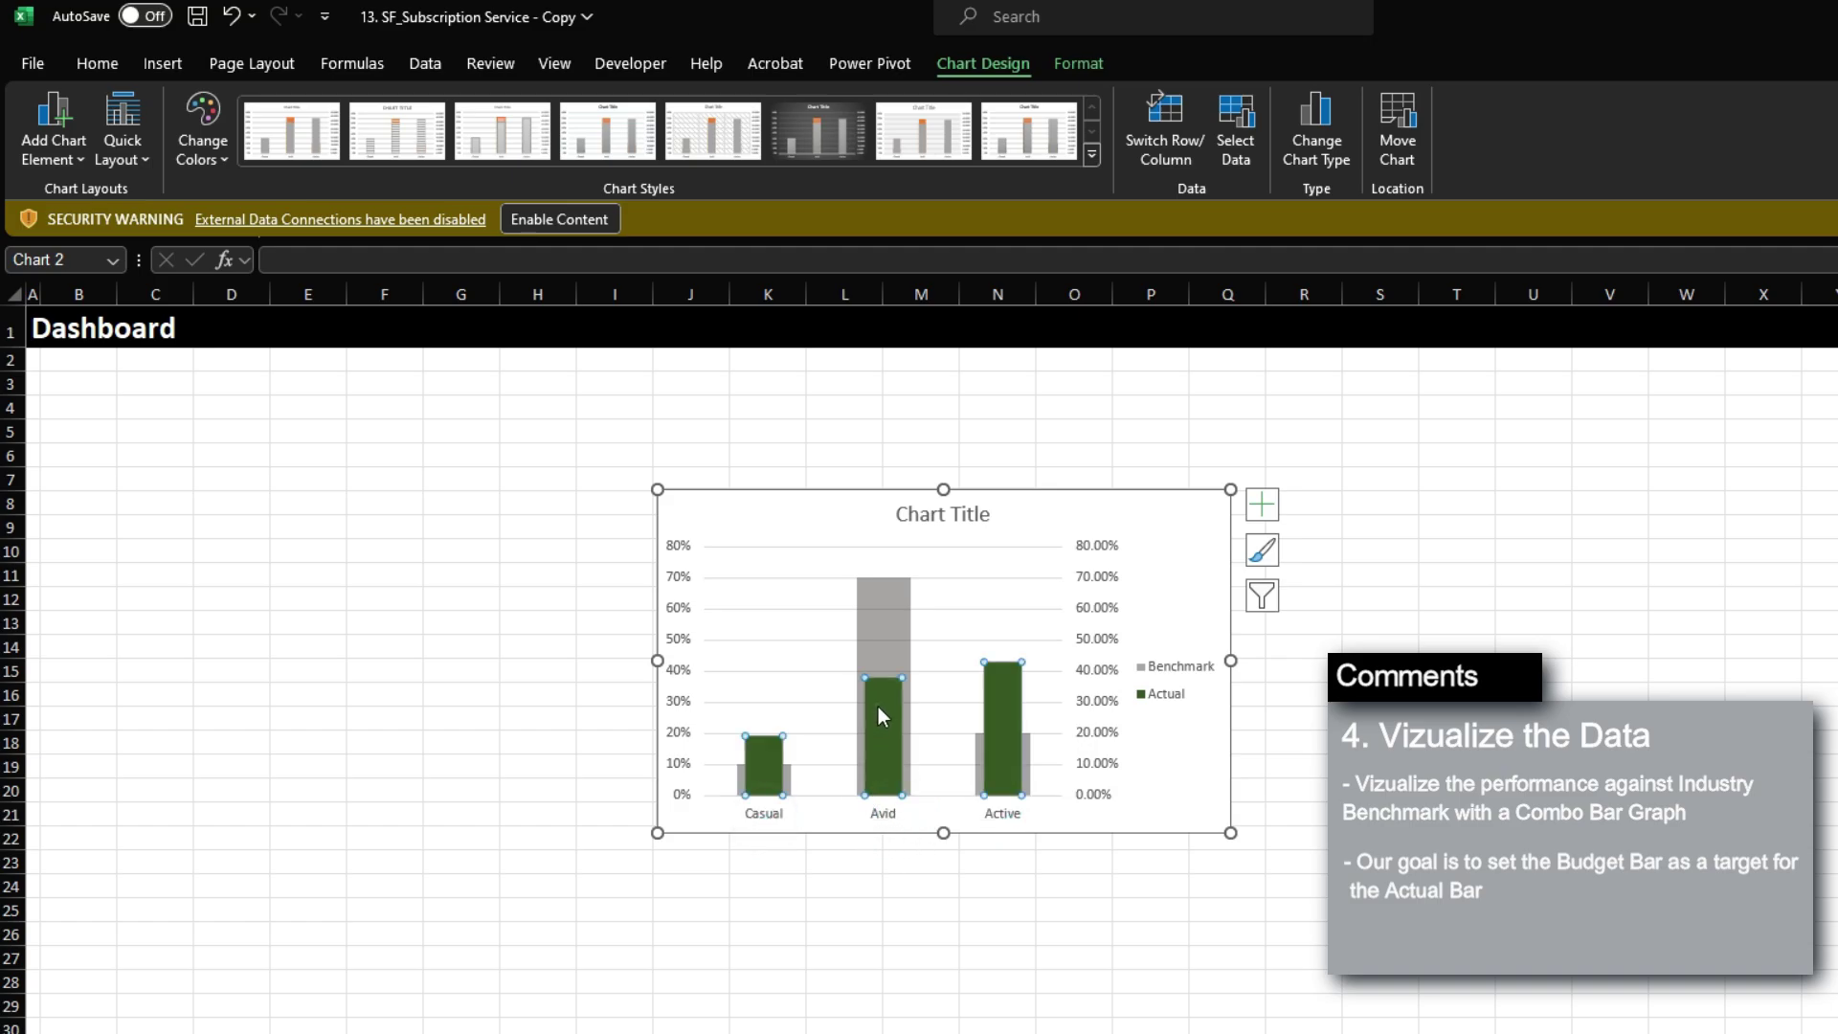
click(1005, 692)
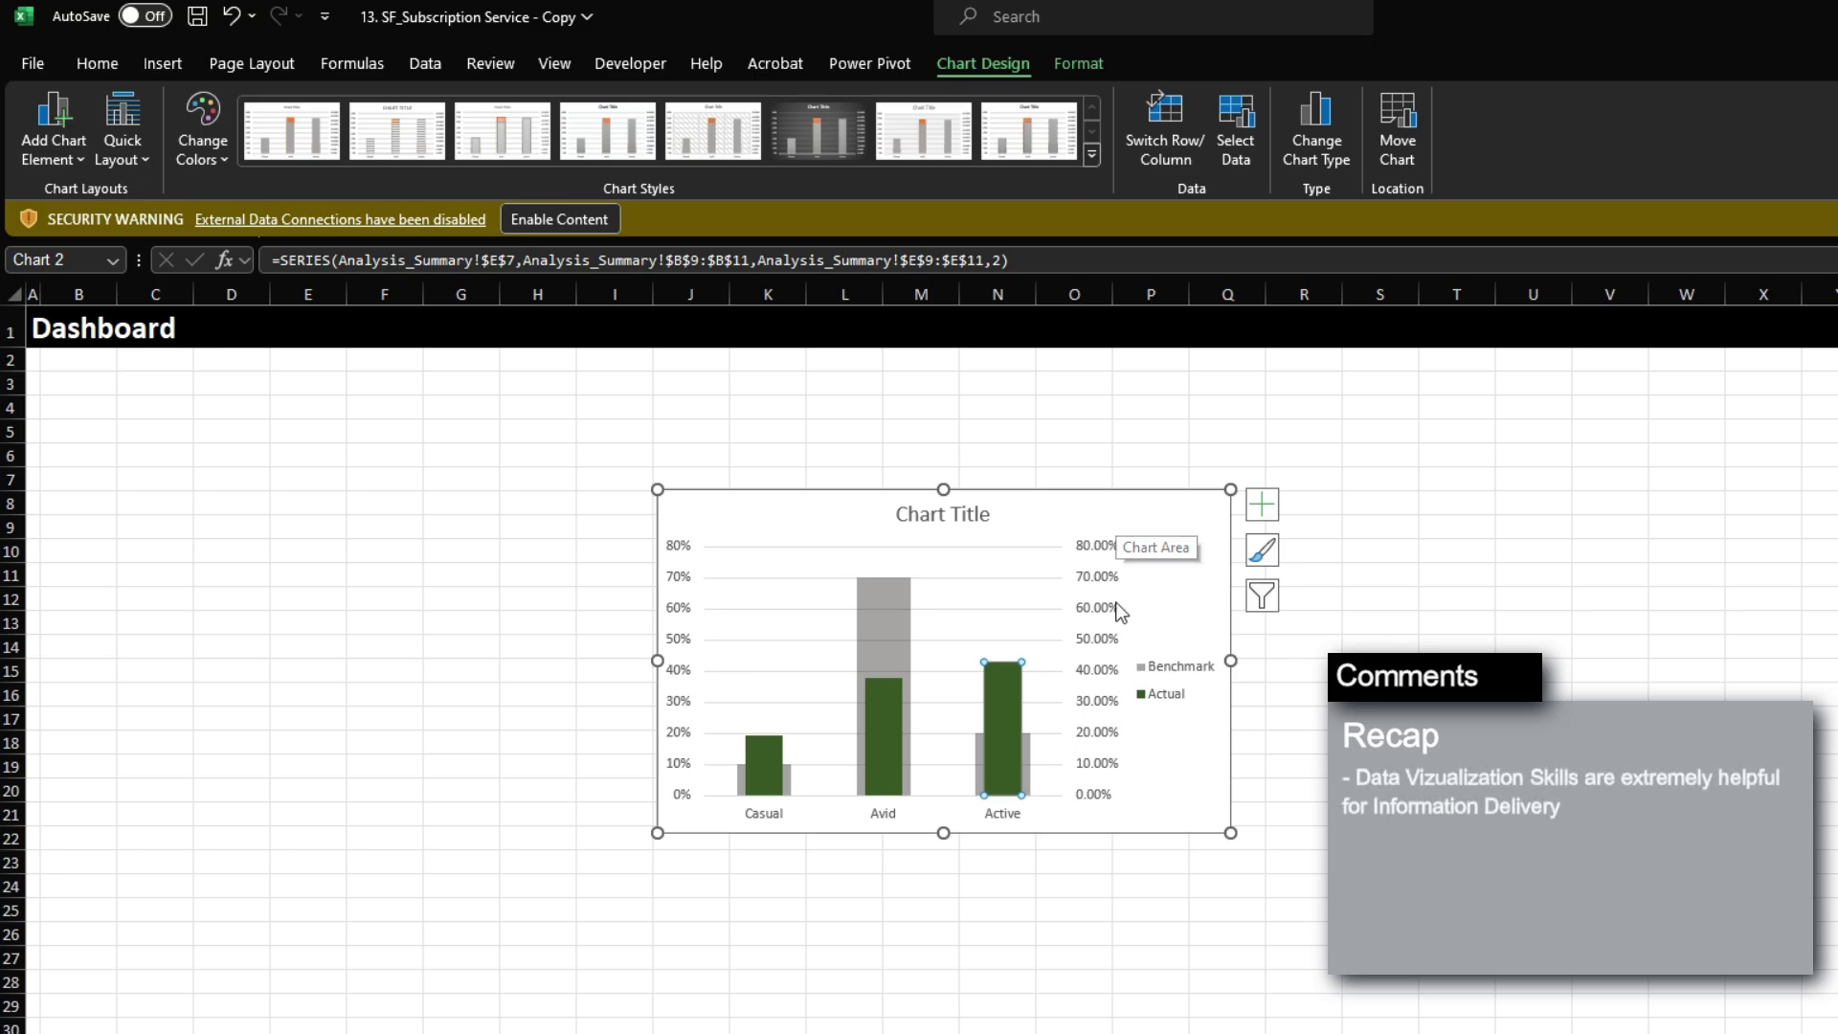
Enlarge the combo chart so that it extends to about cell S26.
click(1146, 520)
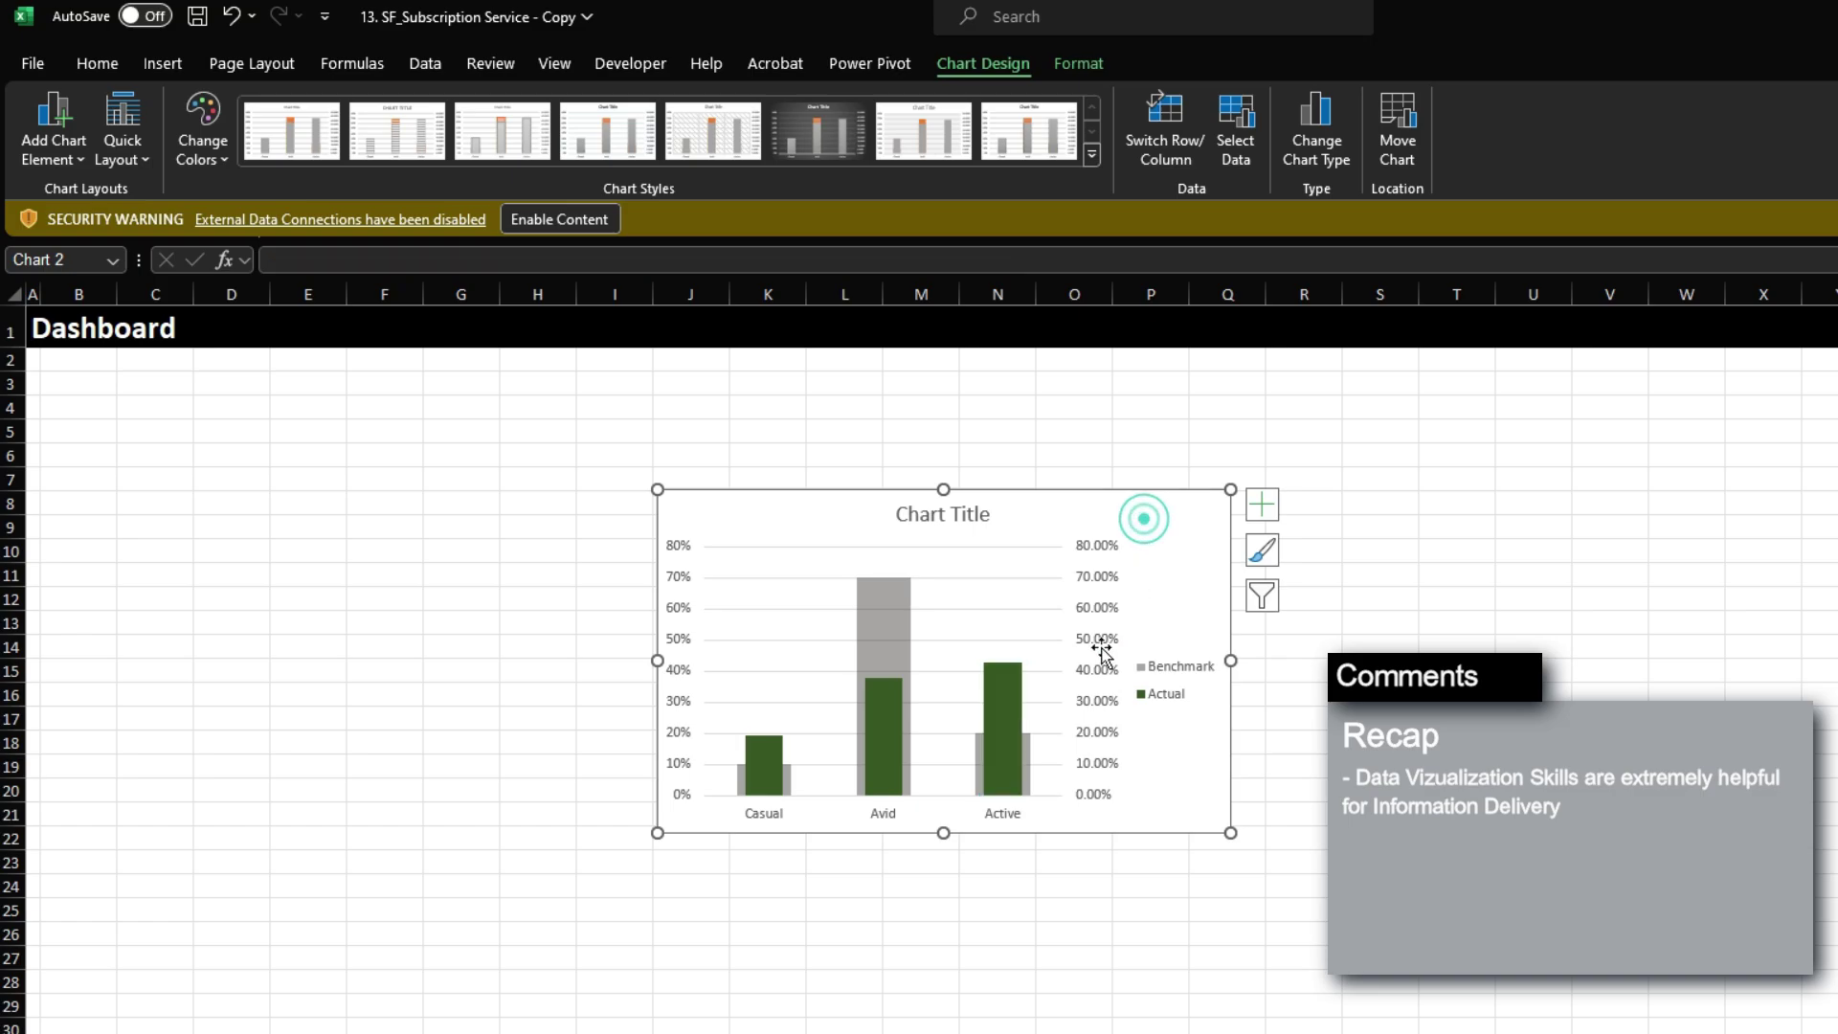
drag(1232, 835, 1397, 935)
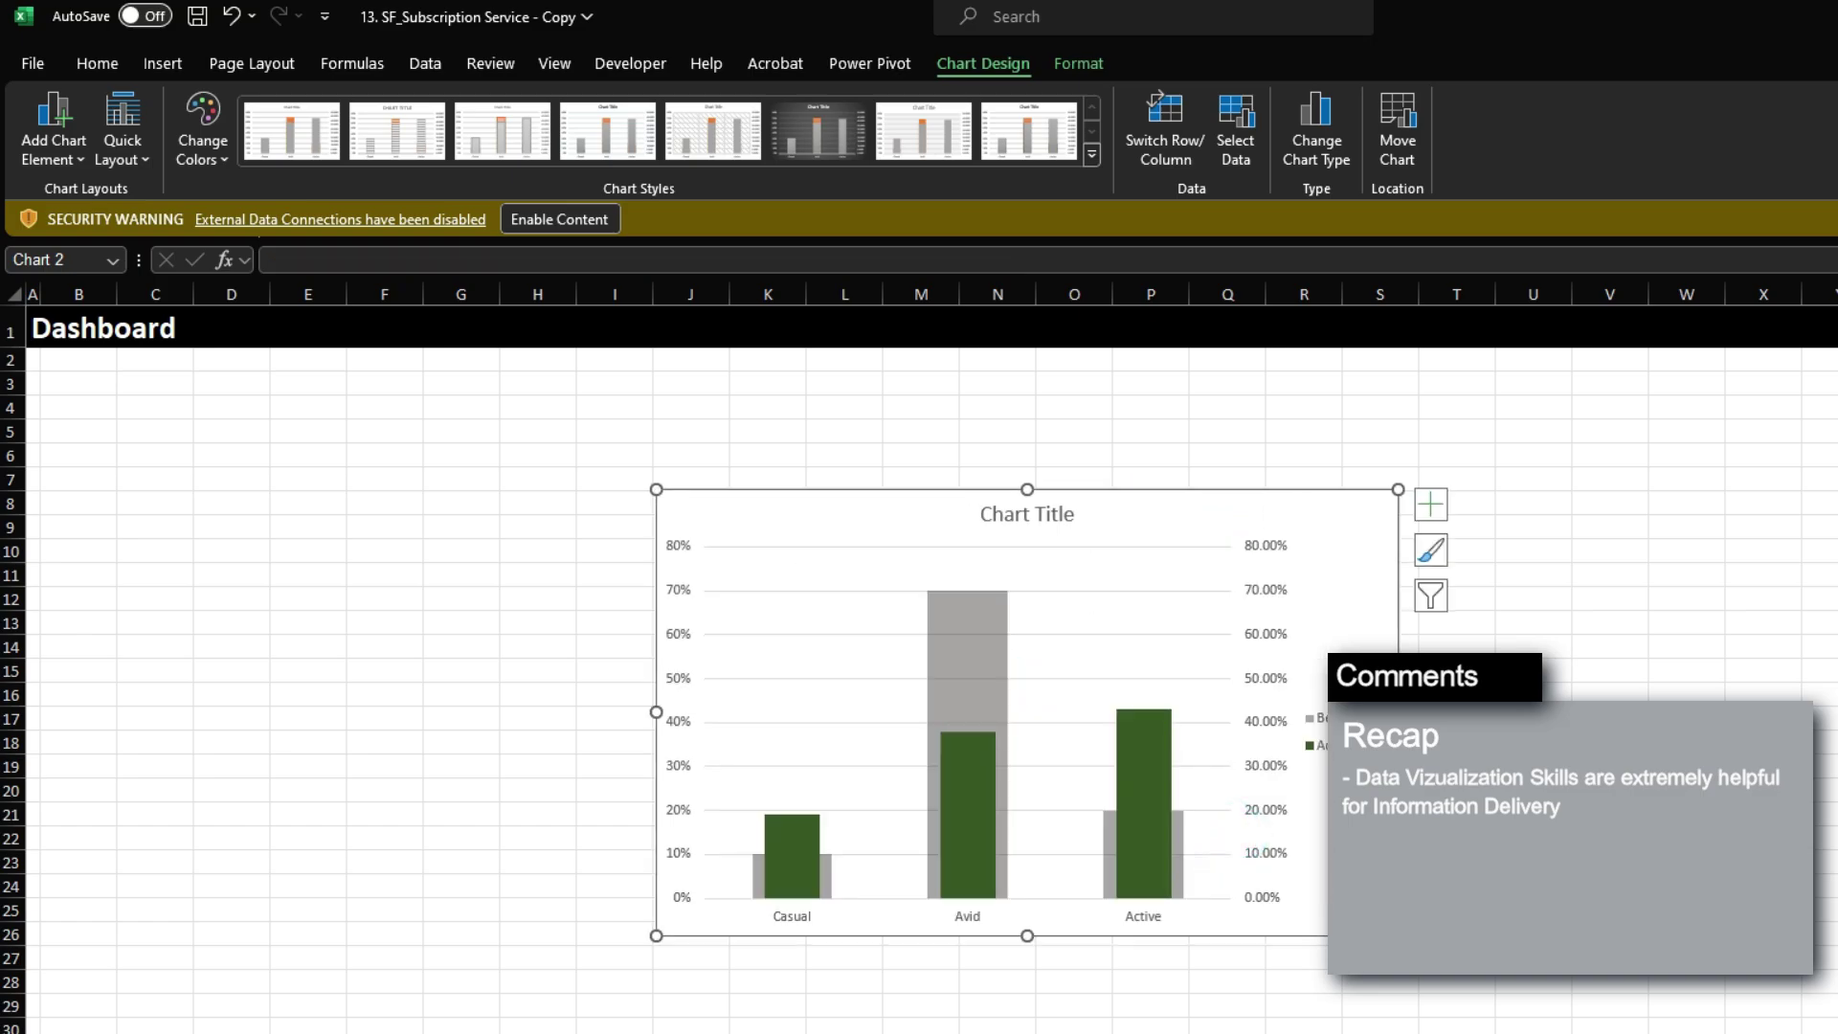